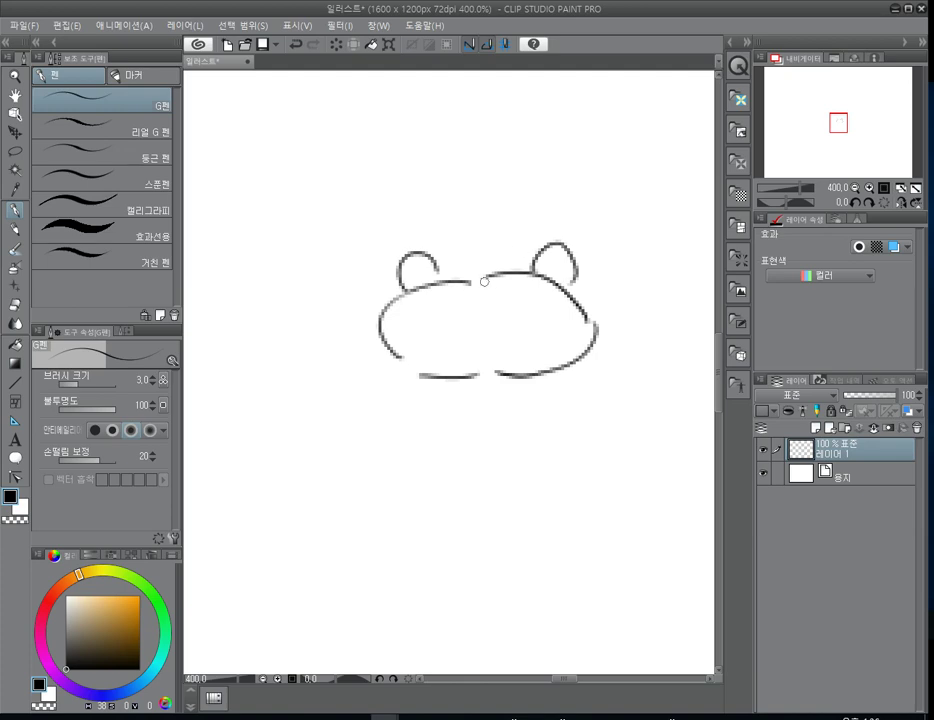
# - Sketch the tiger's head outline with forehead stripes, ears and wide cheeks, and add a small nose and mouth
pyautogui.moveTo(475, 281)
pyautogui.mouseDown()
pyautogui.moveTo(483, 294)
pyautogui.moveTo(487, 276)
pyautogui.moveTo(505, 275)
pyautogui.moveTo(464, 279)
pyautogui.mouseUp()
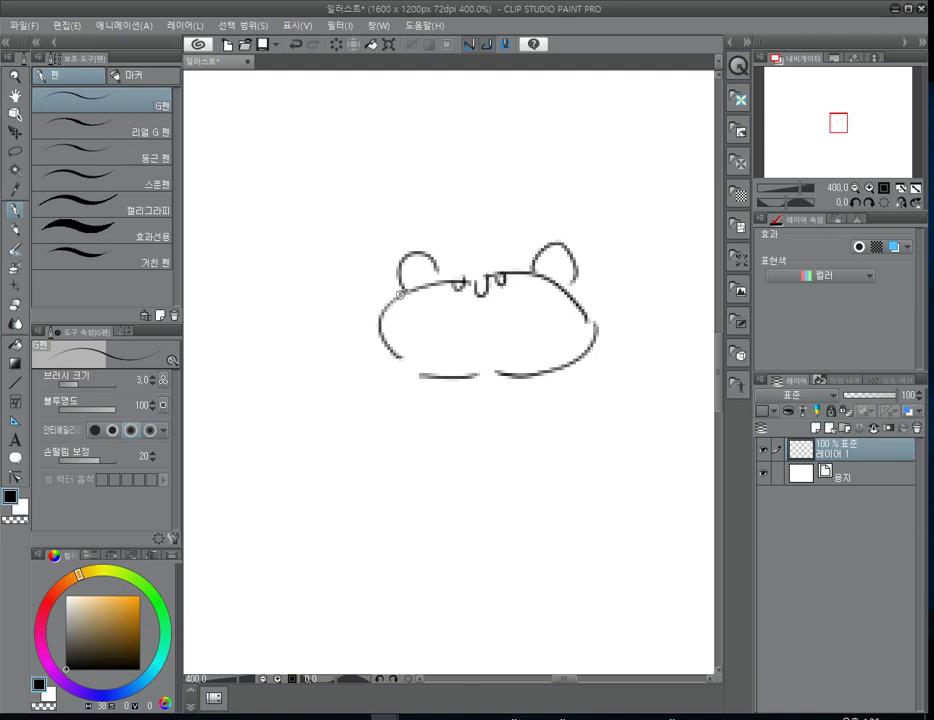
pyautogui.moveTo(401, 293)
pyautogui.mouseDown()
pyautogui.moveTo(382, 388)
pyautogui.moveTo(472, 396)
pyautogui.mouseUp()
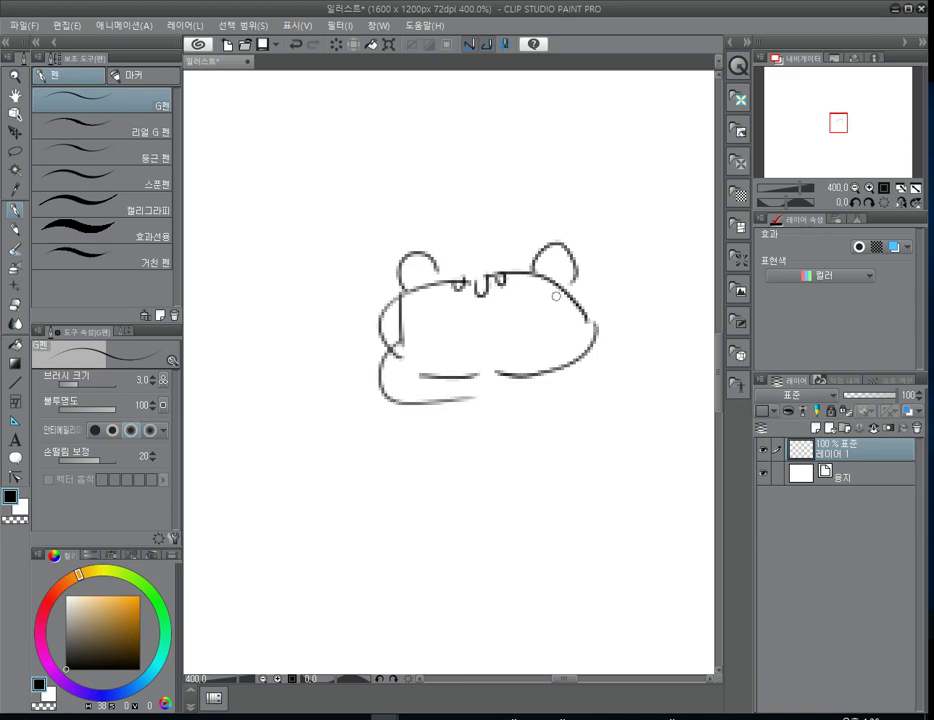
pyautogui.moveTo(568, 280)
pyautogui.mouseDown()
pyautogui.moveTo(574, 341)
pyautogui.moveTo(583, 333)
pyautogui.moveTo(599, 352)
pyautogui.moveTo(593, 380)
pyautogui.moveTo(572, 399)
pyautogui.moveTo(451, 425)
pyautogui.moveTo(408, 416)
pyautogui.moveTo(372, 392)
pyautogui.moveTo(373, 367)
pyautogui.moveTo(406, 341)
pyautogui.moveTo(397, 344)
pyautogui.moveTo(398, 318)
pyautogui.moveTo(412, 288)
pyautogui.moveTo(401, 299)
pyautogui.moveTo(424, 245)
pyautogui.moveTo(467, 279)
pyautogui.moveTo(514, 272)
pyautogui.moveTo(566, 243)
pyautogui.moveTo(600, 356)
pyautogui.moveTo(598, 386)
pyautogui.moveTo(574, 414)
pyautogui.moveTo(523, 416)
pyautogui.mouseUp()
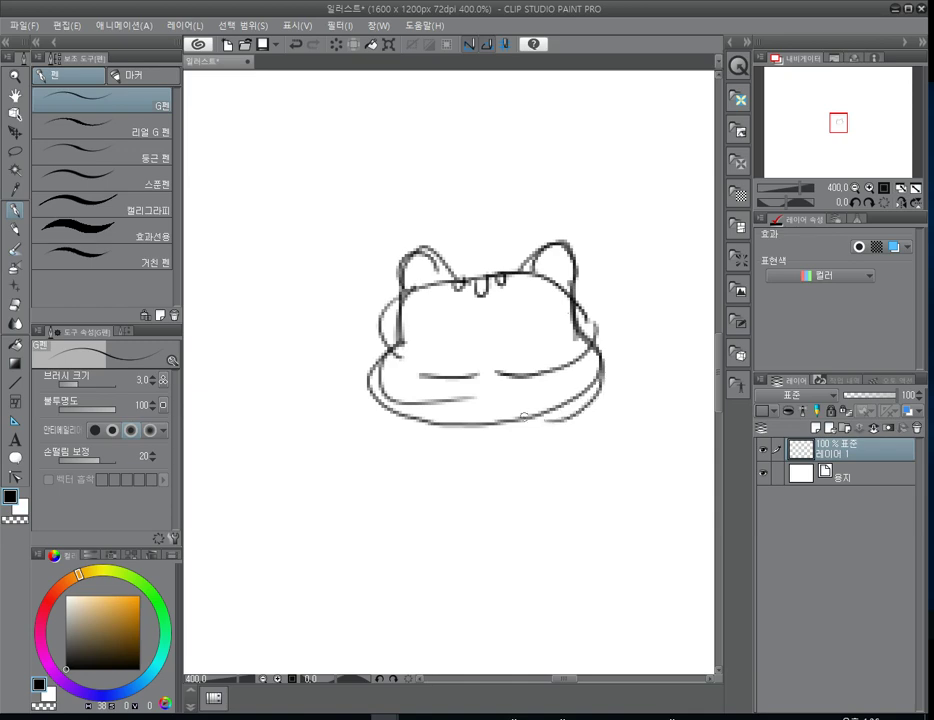
pyautogui.moveTo(459, 369)
pyautogui.mouseDown()
pyautogui.moveTo(449, 394)
pyautogui.moveTo(522, 376)
pyautogui.mouseUp()
pyautogui.click(485, 364)
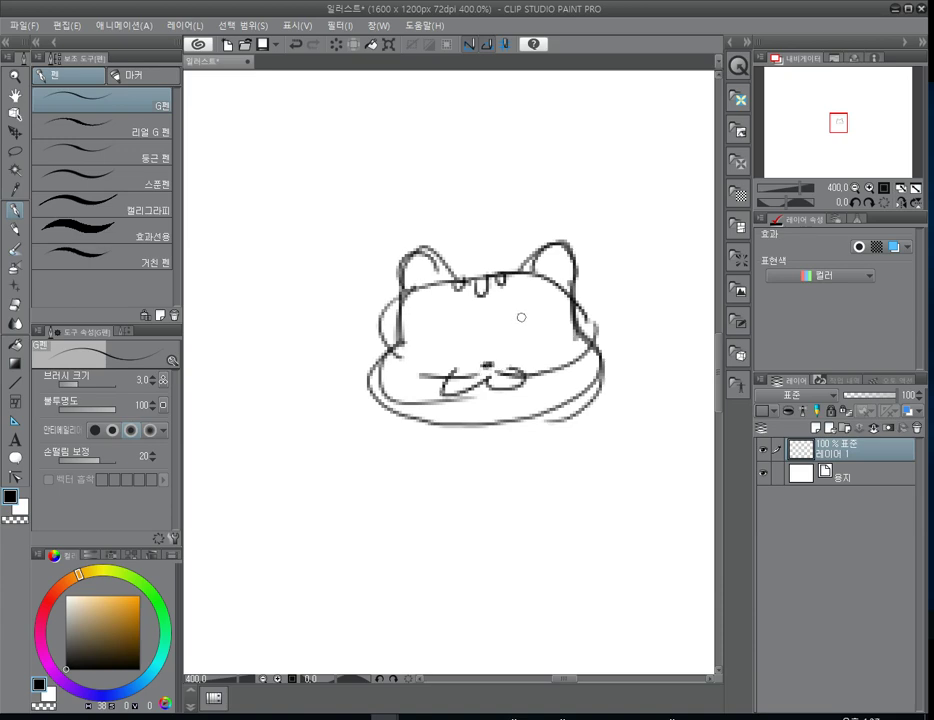
# - Sketch thick, inward-slanting angry eyebrows and round eyes with small pupils beneath them
pyautogui.click(505, 315)
pyautogui.moveTo(505, 317); pyautogui.dragTo(543, 306)
pyautogui.moveTo(464, 315)
pyautogui.mouseDown()
pyautogui.moveTo(456, 322)
pyautogui.moveTo(421, 310)
pyautogui.moveTo(410, 321)
pyautogui.moveTo(416, 297)
pyautogui.moveTo(452, 313)
pyautogui.moveTo(465, 303)
pyautogui.moveTo(464, 322)
pyautogui.moveTo(536, 295)
pyautogui.moveTo(548, 308)
pyautogui.moveTo(498, 321)
pyautogui.mouseUp()
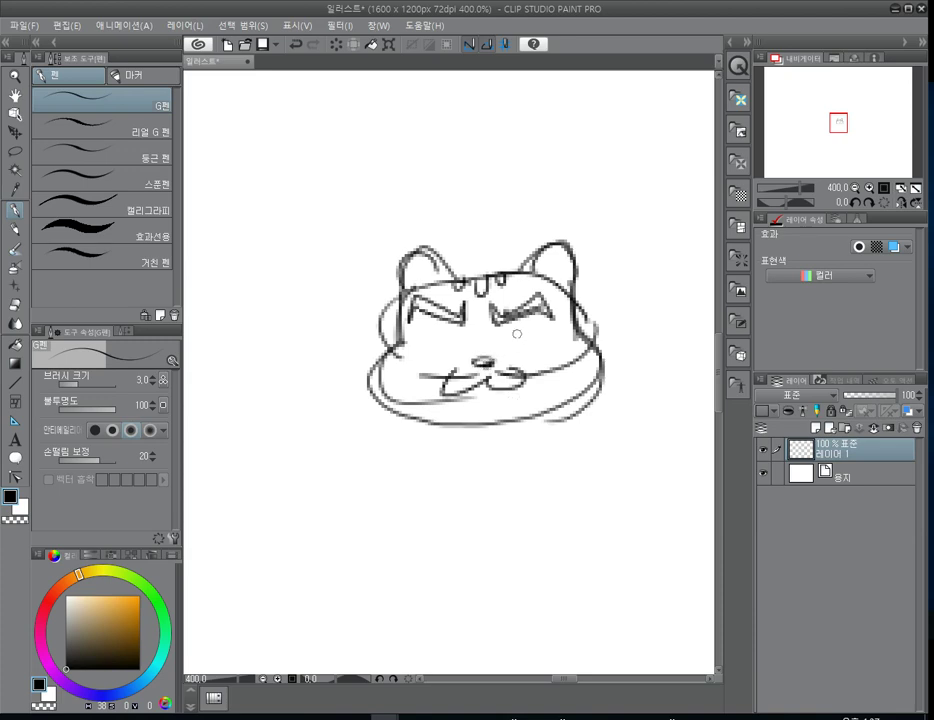
pyautogui.moveTo(501, 340)
pyautogui.mouseDown()
pyautogui.moveTo(536, 340)
pyautogui.moveTo(527, 351)
pyautogui.moveTo(557, 334)
pyautogui.moveTo(534, 331)
pyautogui.moveTo(542, 316)
pyautogui.moveTo(530, 344)
pyautogui.mouseUp()
pyautogui.moveTo(446, 353)
pyautogui.mouseDown()
pyautogui.moveTo(419, 345)
pyautogui.moveTo(443, 351)
pyautogui.moveTo(428, 314)
pyautogui.moveTo(433, 335)
pyautogui.moveTo(454, 339)
pyautogui.moveTo(449, 322)
pyautogui.mouseUp()
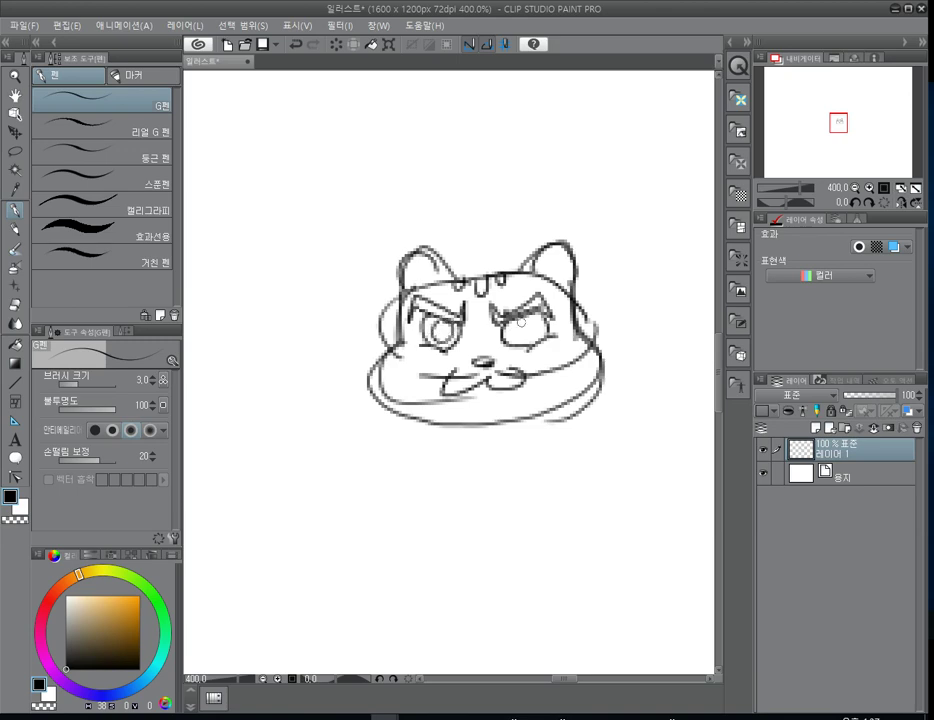
pyautogui.moveTo(516, 322)
pyautogui.mouseDown()
pyautogui.moveTo(512, 336)
pyautogui.moveTo(522, 327)
pyautogui.mouseUp()
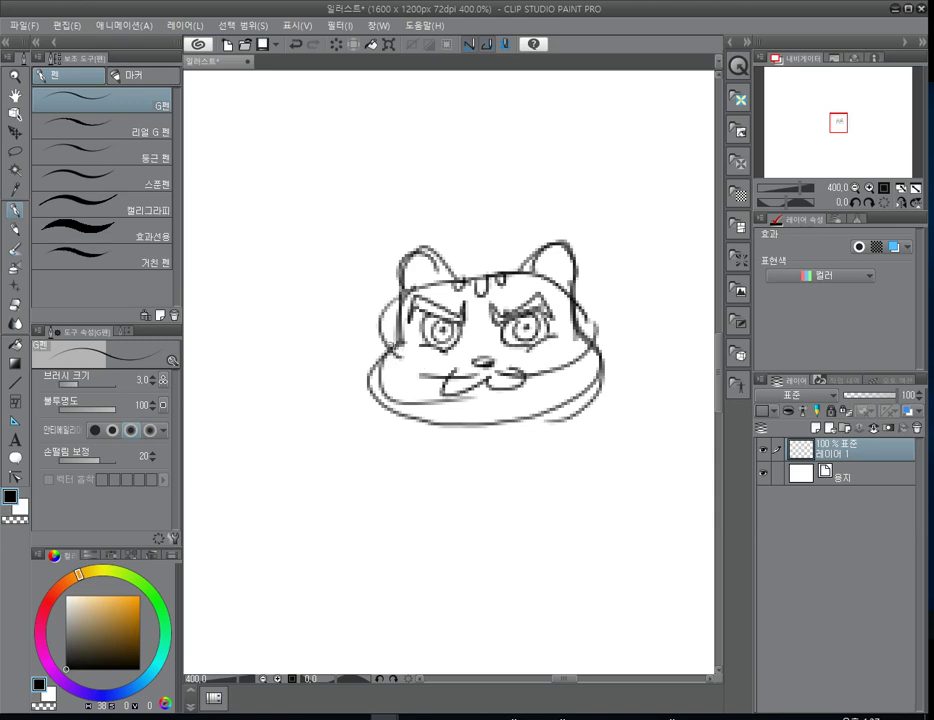
# - Sketch jagged fur around the cheeks, muzzle and chin, and add inner contours to both ears
pyautogui.moveTo(396, 352)
pyautogui.mouseDown()
pyautogui.moveTo(376, 347)
pyautogui.moveTo(363, 374)
pyautogui.moveTo(383, 379)
pyautogui.moveTo(386, 412)
pyautogui.moveTo(404, 404)
pyautogui.mouseUp()
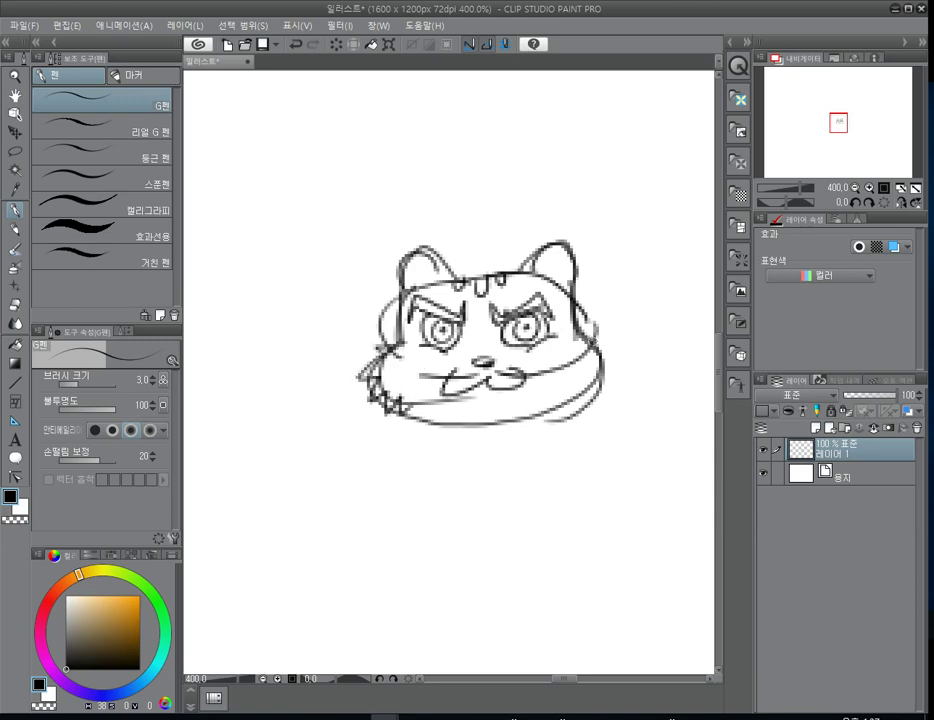
pyautogui.moveTo(588, 339)
pyautogui.mouseDown()
pyautogui.moveTo(621, 351)
pyautogui.moveTo(595, 358)
pyautogui.moveTo(609, 369)
pyautogui.moveTo(565, 407)
pyautogui.mouseUp()
pyautogui.moveTo(398, 410); pyautogui.dragTo(418, 426)
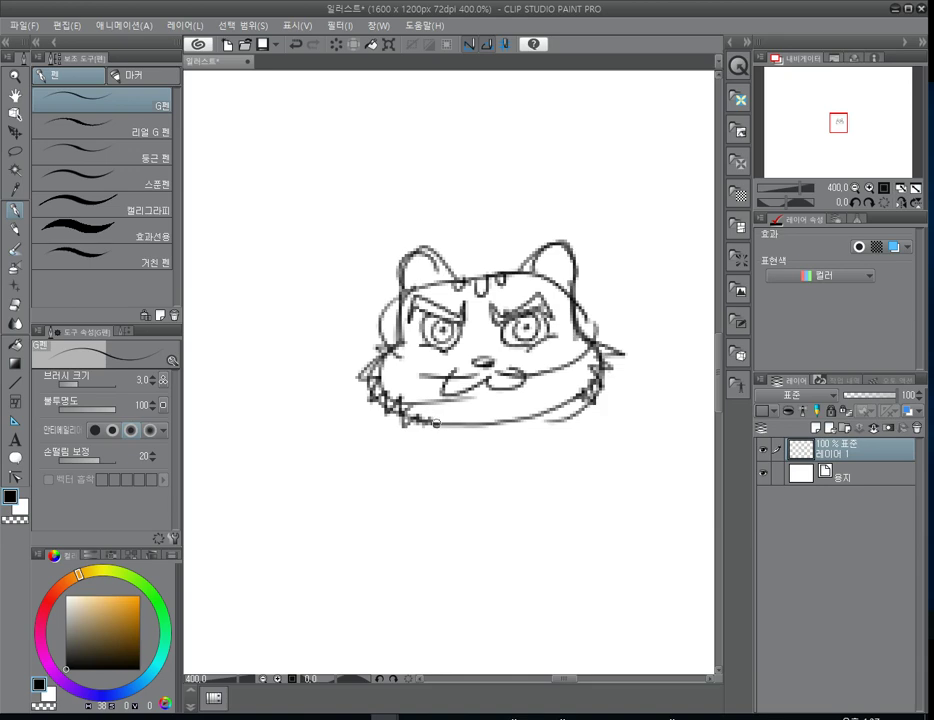
pyautogui.moveTo(429, 413)
pyautogui.mouseDown()
pyautogui.moveTo(438, 425)
pyautogui.moveTo(465, 395)
pyautogui.moveTo(520, 389)
pyautogui.moveTo(530, 402)
pyautogui.moveTo(541, 394)
pyautogui.moveTo(552, 403)
pyautogui.moveTo(563, 388)
pyautogui.mouseUp()
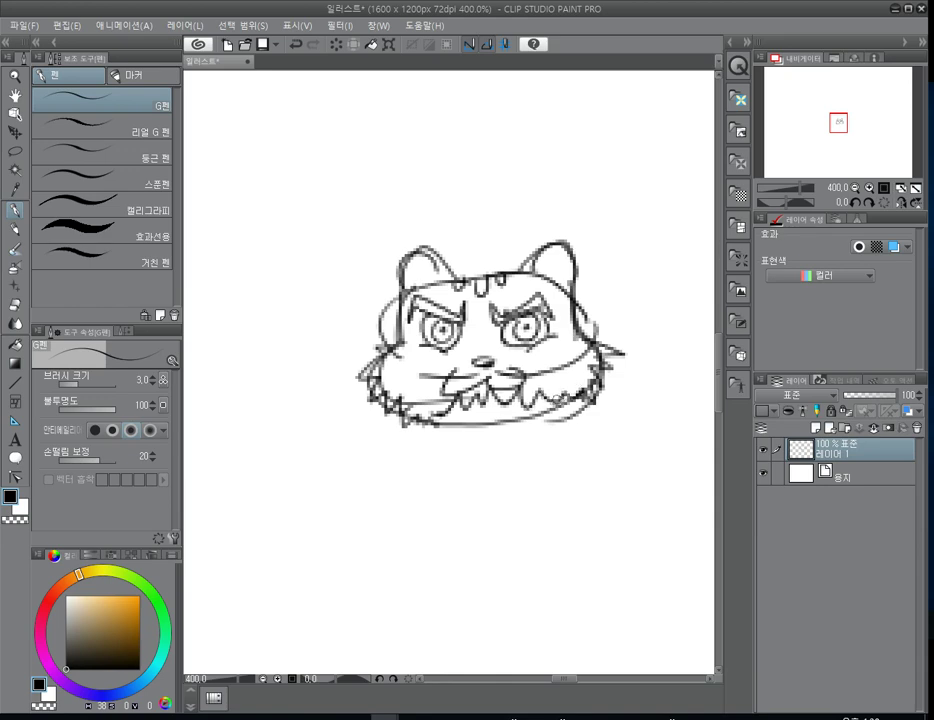
pyautogui.moveTo(452, 410)
pyautogui.mouseDown()
pyautogui.moveTo(415, 401)
pyautogui.moveTo(386, 359)
pyautogui.mouseUp()
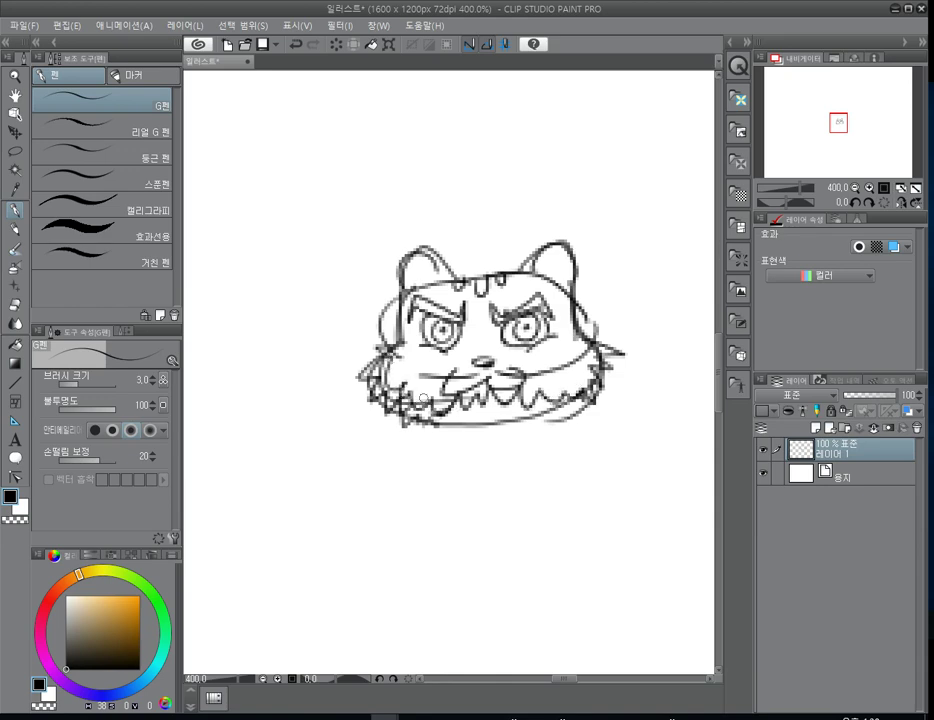
pyautogui.moveTo(400, 424)
pyautogui.mouseDown()
pyautogui.moveTo(480, 436)
pyautogui.moveTo(568, 428)
pyautogui.mouseUp()
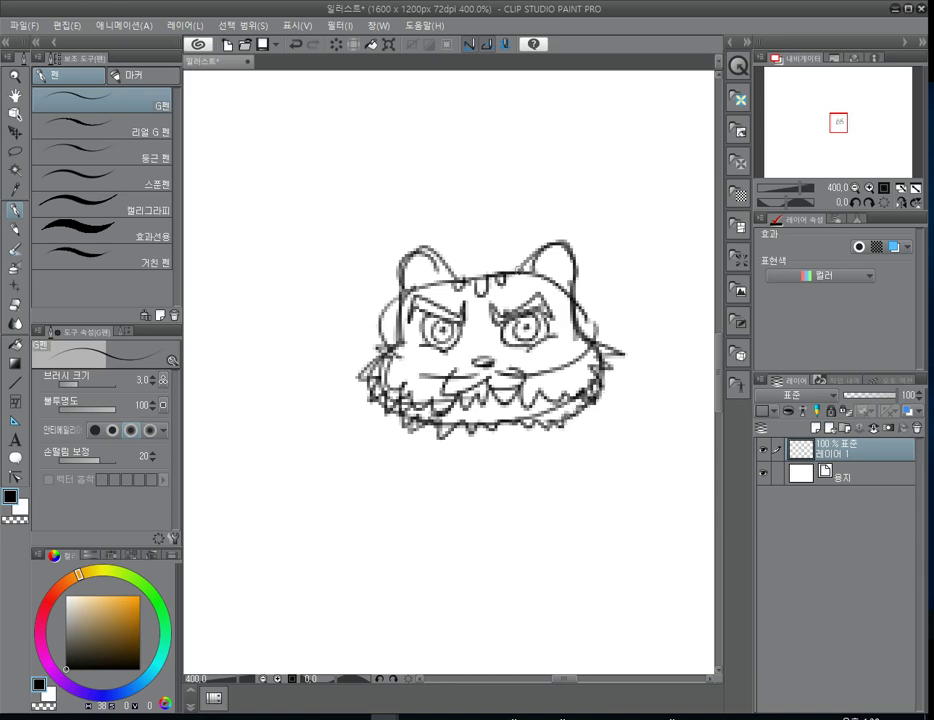
pyautogui.moveTo(540, 275)
pyautogui.mouseDown()
pyautogui.moveTo(561, 252)
pyautogui.moveTo(566, 279)
pyautogui.mouseUp()
pyautogui.moveTo(434, 276)
pyautogui.mouseDown()
pyautogui.moveTo(415, 268)
pyautogui.moveTo(418, 291)
pyautogui.mouseUp()
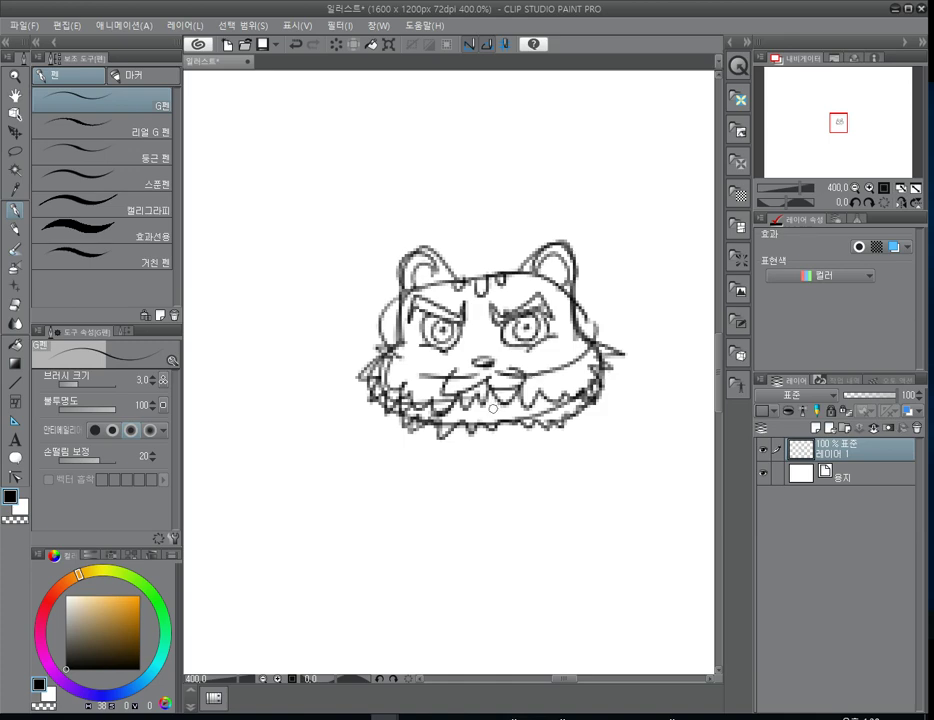
# - Sketch a broad torso below the head with a vertical centre line, side contours and a curved waistline
pyautogui.moveTo(484, 452)
pyautogui.mouseDown()
pyautogui.moveTo(463, 342)
pyautogui.moveTo(438, 276)
pyautogui.mouseUp()
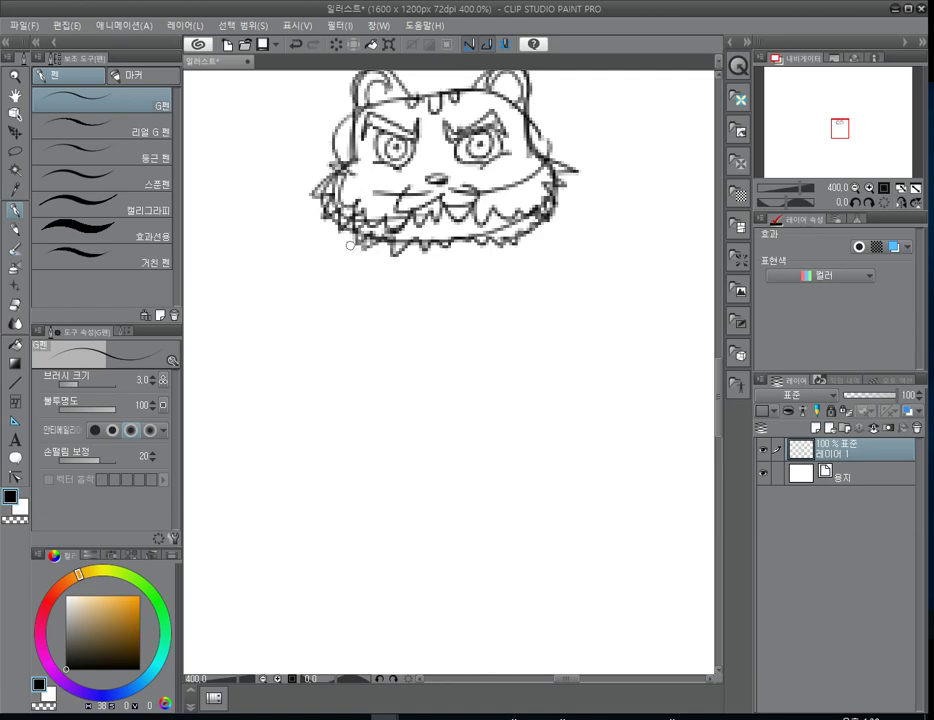
pyautogui.moveTo(298, 237); pyautogui.dragTo(301, 357)
pyautogui.moveTo(432, 252); pyautogui.dragTo(437, 428)
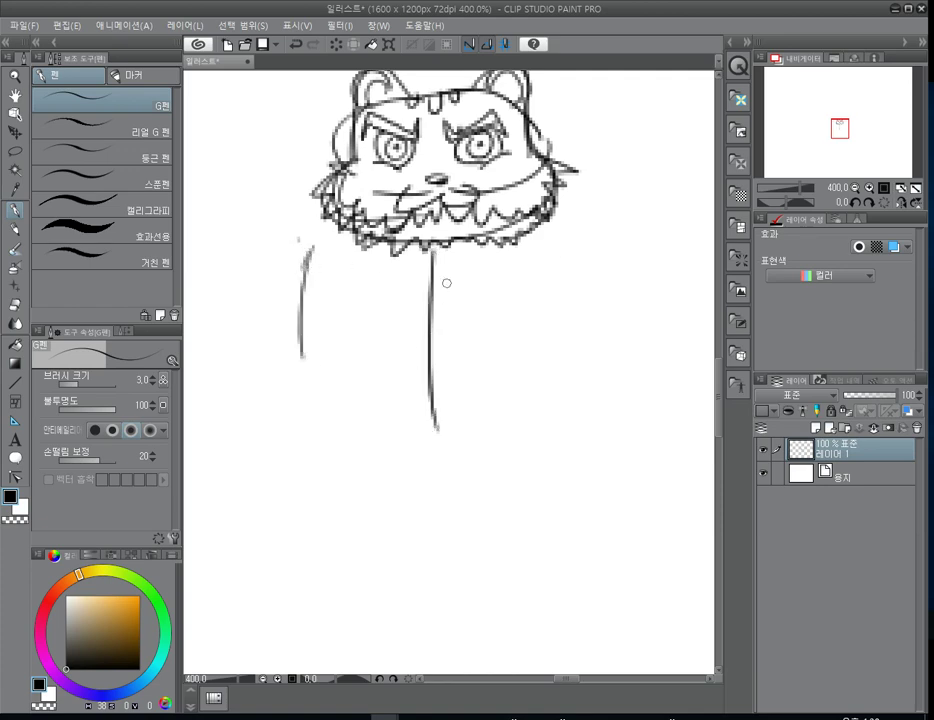
pyautogui.moveTo(301, 335)
pyautogui.mouseDown()
pyautogui.moveTo(375, 405)
pyautogui.moveTo(522, 397)
pyautogui.moveTo(591, 367)
pyautogui.mouseUp()
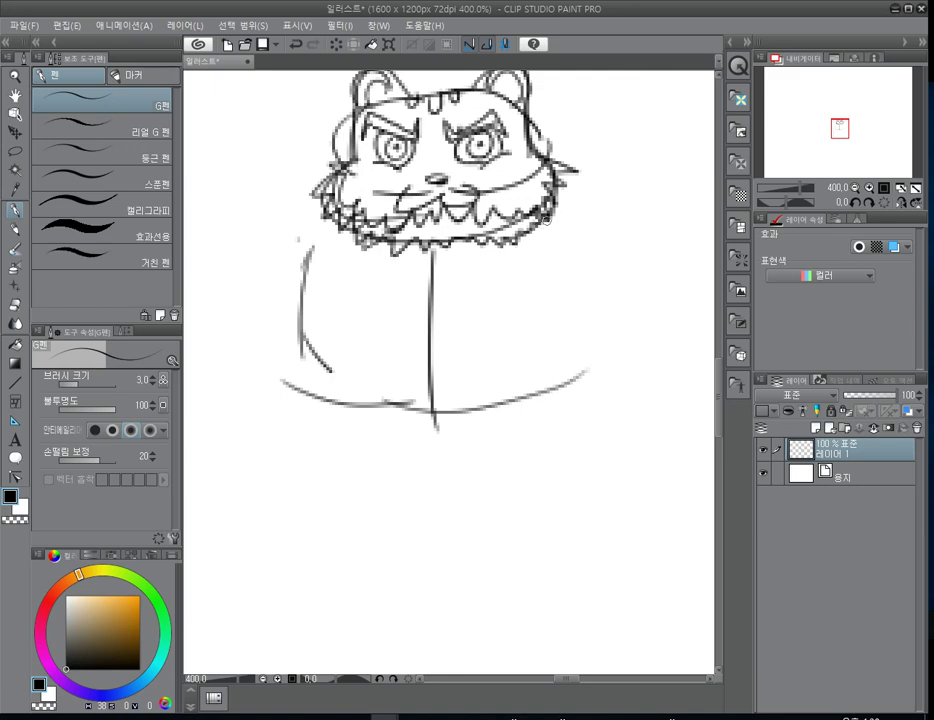
pyautogui.moveTo(546, 219); pyautogui.dragTo(590, 335)
pyautogui.moveTo(315, 248); pyautogui.dragTo(329, 368)
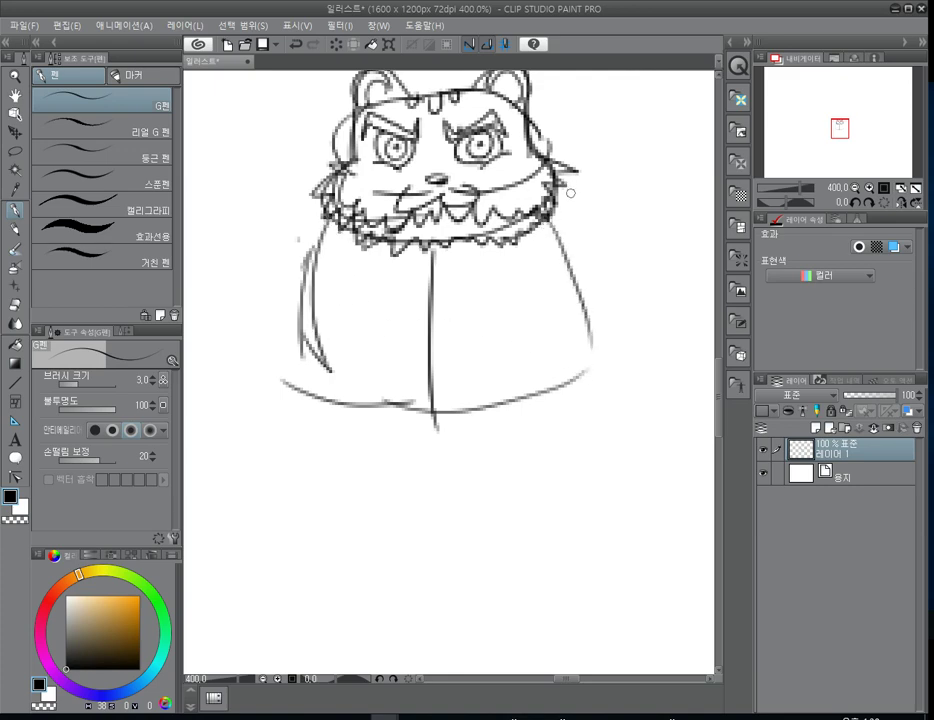
# - Sketch the shoulder and upper arm on the torso's right side, with a raised shoulder piece and a slanted sleeve band
pyautogui.moveTo(576, 198)
pyautogui.mouseDown()
pyautogui.moveTo(613, 213)
pyautogui.moveTo(570, 272)
pyautogui.mouseUp()
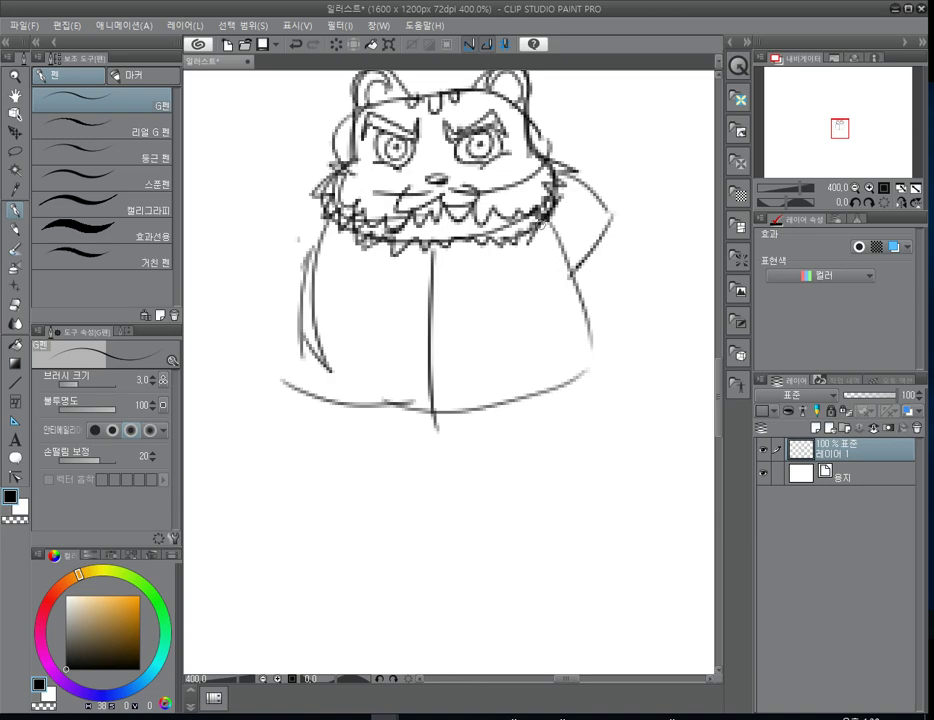
pyautogui.moveTo(540, 219); pyautogui.dragTo(593, 162)
pyautogui.moveTo(546, 245)
pyautogui.mouseDown()
pyautogui.moveTo(610, 172)
pyautogui.moveTo(601, 167)
pyautogui.moveTo(616, 162)
pyautogui.moveTo(601, 207)
pyautogui.moveTo(636, 250)
pyautogui.mouseUp()
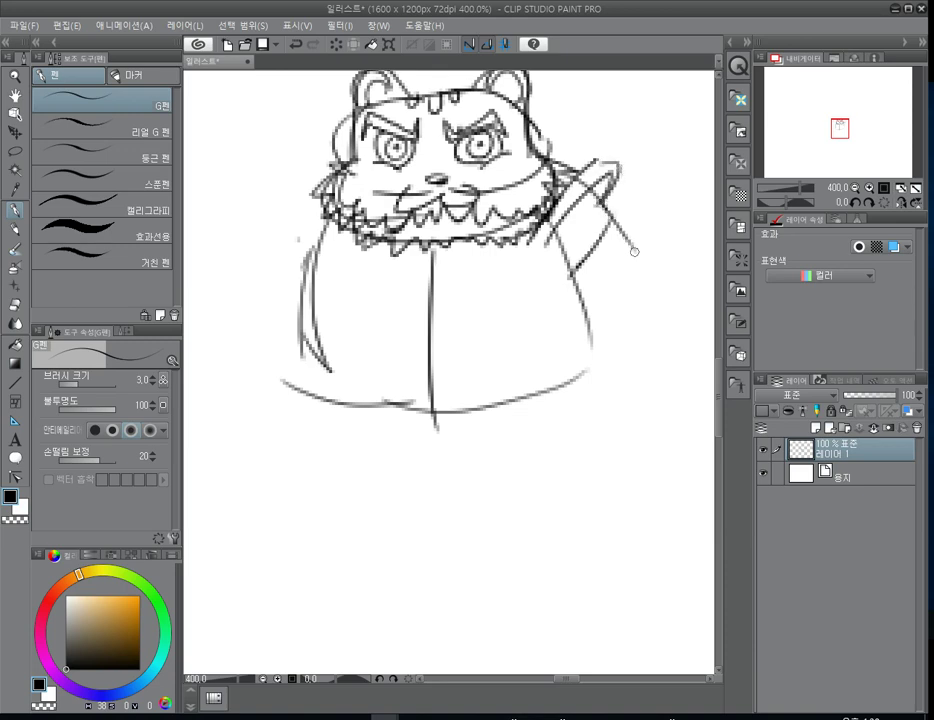
pyautogui.moveTo(546, 254)
pyautogui.mouseDown()
pyautogui.moveTo(597, 308)
pyautogui.moveTo(644, 252)
pyautogui.moveTo(586, 299)
pyautogui.mouseUp()
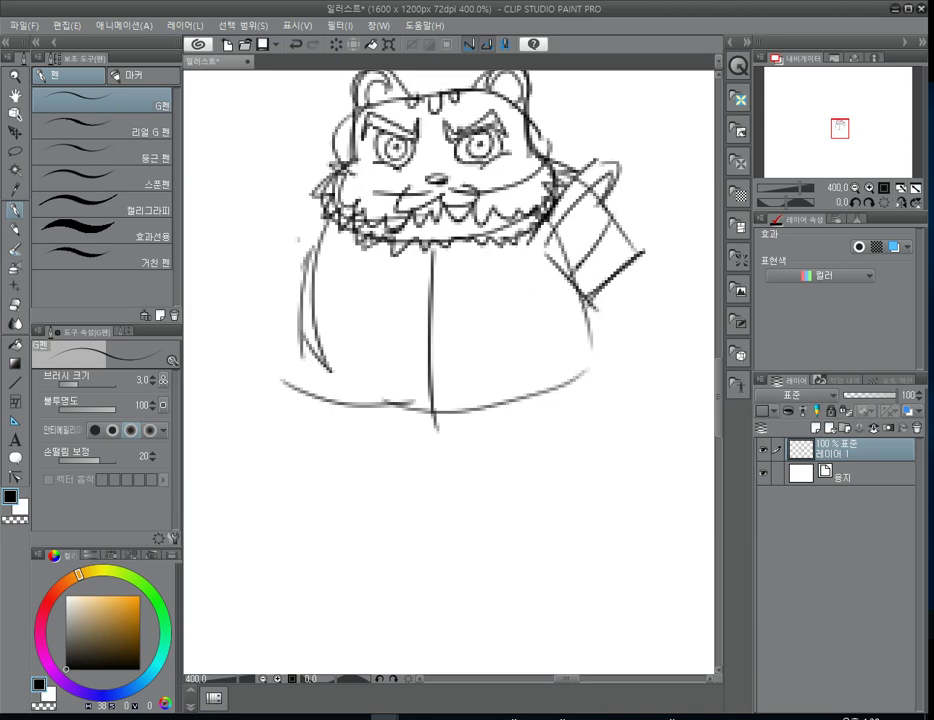
# - Undo the last stroke, then sketch the forearm below the sleeve band with a cuff and a clawed hand
pyautogui.hotkey('ctrl', 'z')
pyautogui.moveTo(586, 303); pyautogui.dragTo(589, 346)
pyautogui.moveTo(632, 264); pyautogui.dragTo(659, 326)
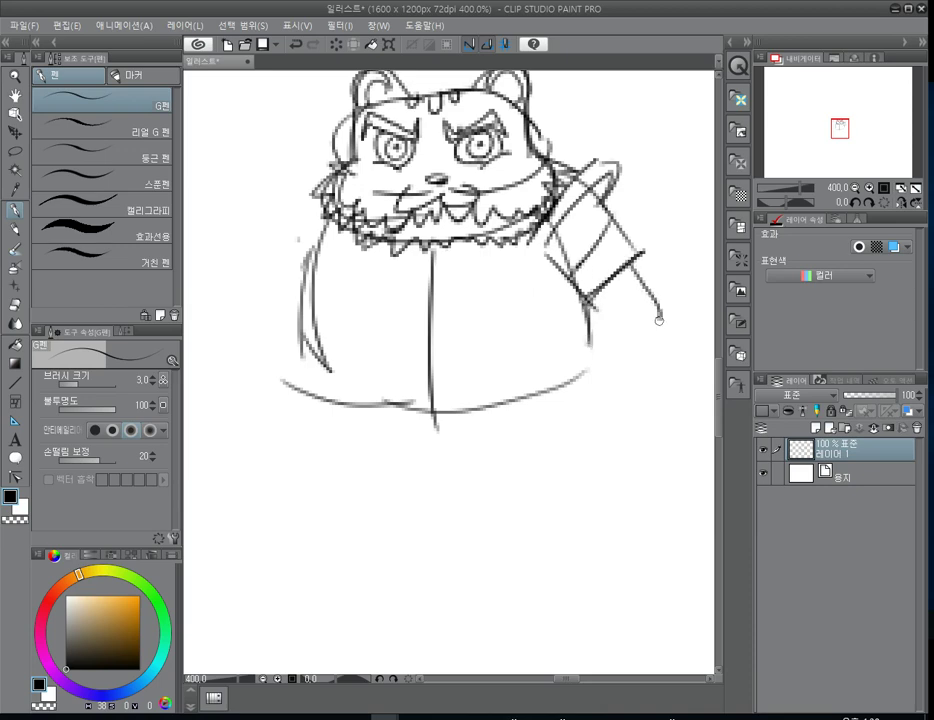
pyautogui.moveTo(580, 308)
pyautogui.mouseDown()
pyautogui.moveTo(617, 357)
pyautogui.moveTo(652, 325)
pyautogui.moveTo(657, 348)
pyautogui.moveTo(632, 391)
pyautogui.mouseUp()
pyautogui.moveTo(662, 354)
pyautogui.mouseDown()
pyautogui.moveTo(670, 385)
pyautogui.moveTo(641, 386)
pyautogui.moveTo(649, 398)
pyautogui.moveTo(675, 376)
pyautogui.mouseUp()
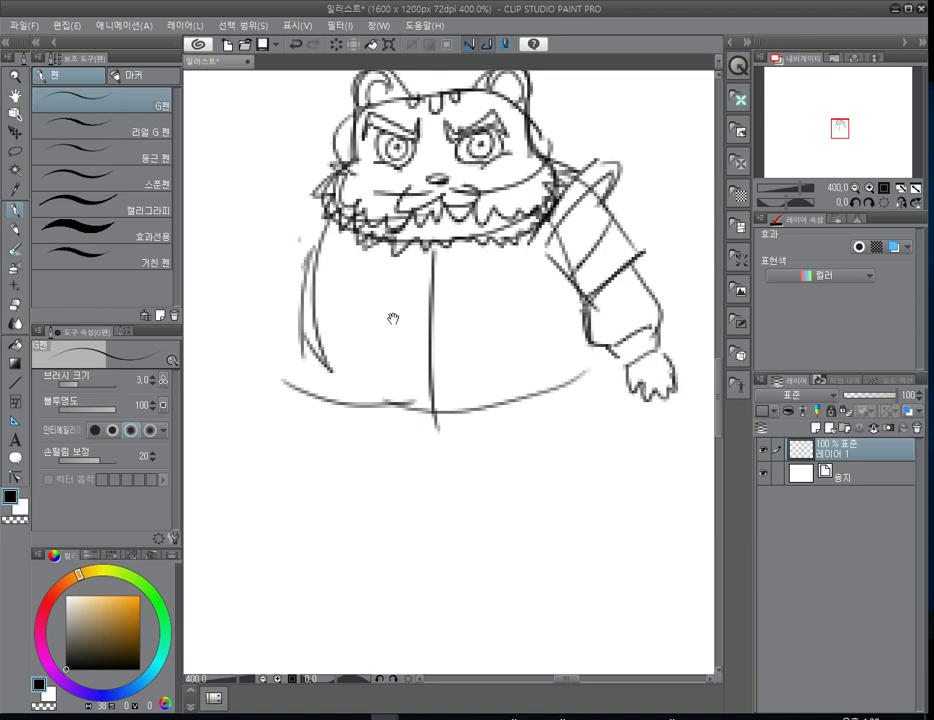
# - Sketch the arm extending outward on the torso's left side, ending in a round fist
pyautogui.moveTo(394, 318)
pyautogui.mouseDown()
pyautogui.moveTo(419, 352)
pyautogui.moveTo(417, 309)
pyautogui.moveTo(434, 313)
pyautogui.mouseUp()
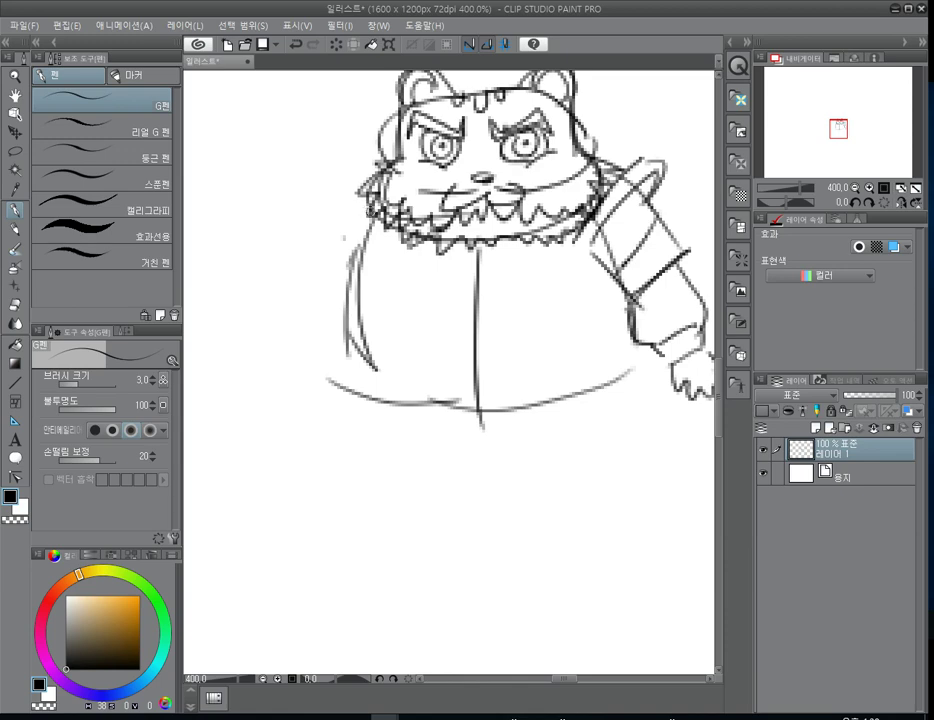
pyautogui.moveTo(364, 209); pyautogui.dragTo(290, 227)
pyautogui.moveTo(299, 306); pyautogui.dragTo(368, 275)
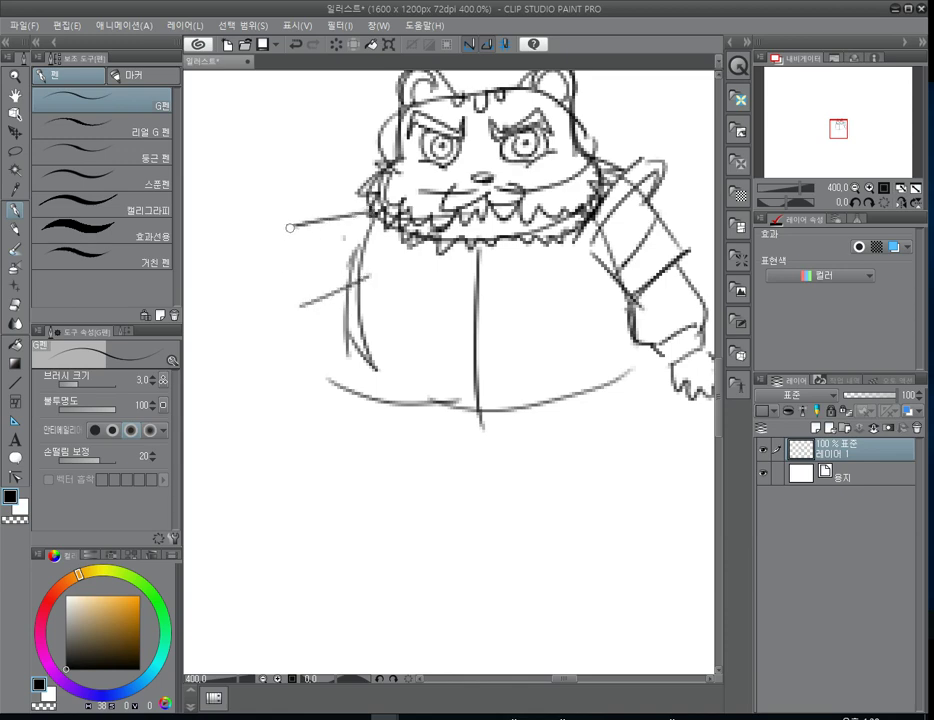
pyautogui.moveTo(290, 227)
pyautogui.mouseDown()
pyautogui.moveTo(257, 255)
pyautogui.moveTo(260, 281)
pyautogui.moveTo(279, 287)
pyautogui.mouseUp()
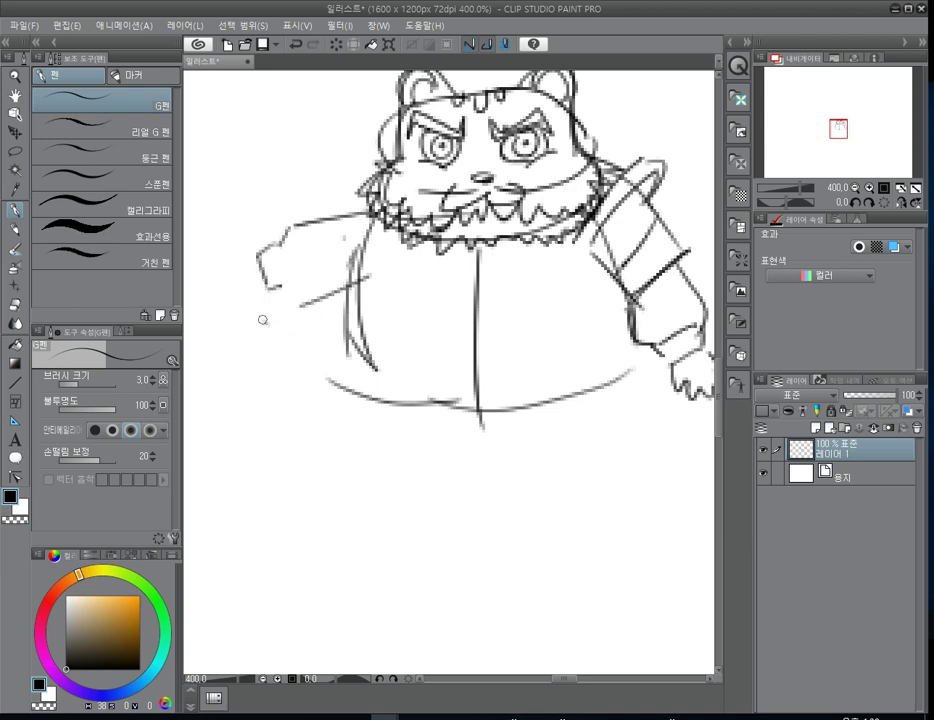
pyautogui.moveTo(263, 319)
pyautogui.mouseDown()
pyautogui.moveTo(343, 303)
pyautogui.moveTo(263, 313)
pyautogui.moveTo(304, 285)
pyautogui.mouseUp()
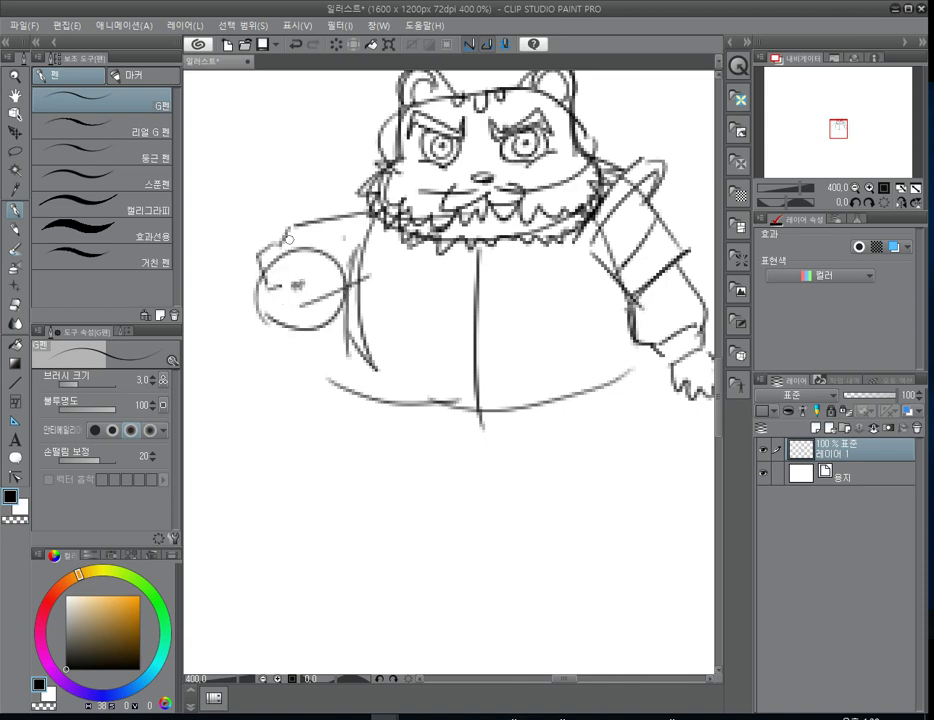
# - Sketch the shaft of a long staff as two curved lines passing through the round fist and down past the waist
pyautogui.moveTo(281, 162); pyautogui.dragTo(318, 414)
pyautogui.moveTo(303, 168)
pyautogui.mouseDown()
pyautogui.moveTo(357, 459)
pyautogui.moveTo(385, 515)
pyautogui.mouseUp()
pyautogui.moveTo(313, 410); pyautogui.dragTo(357, 545)
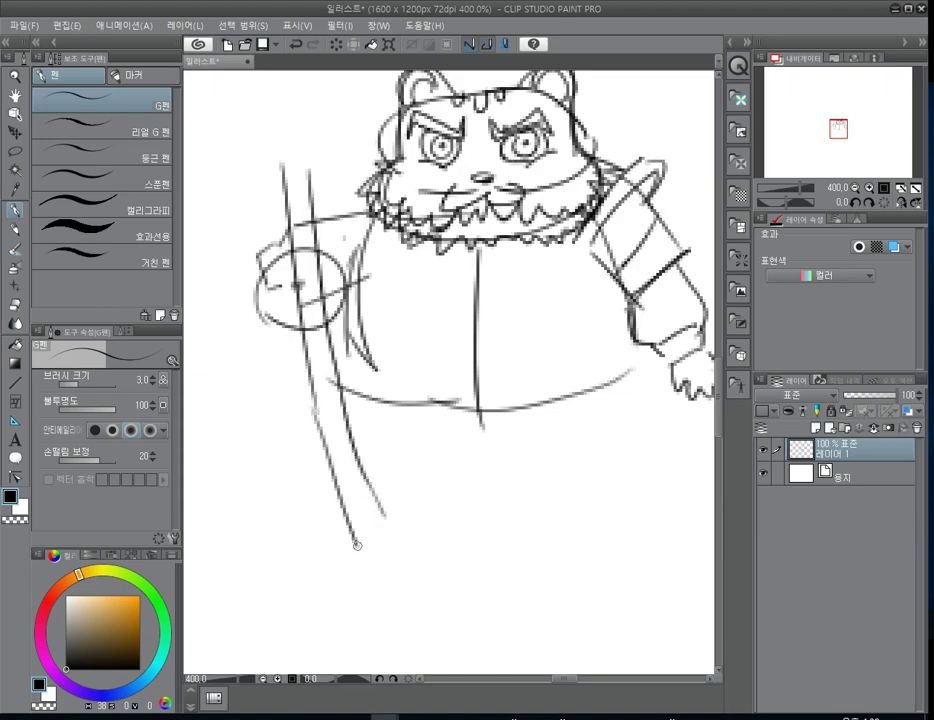
# - Sketch a large teardrop-shaped tip on top of the staff, with a wavy band, a small collar and a curved highlight
pyautogui.moveTo(355, 376); pyautogui.dragTo(390, 491)
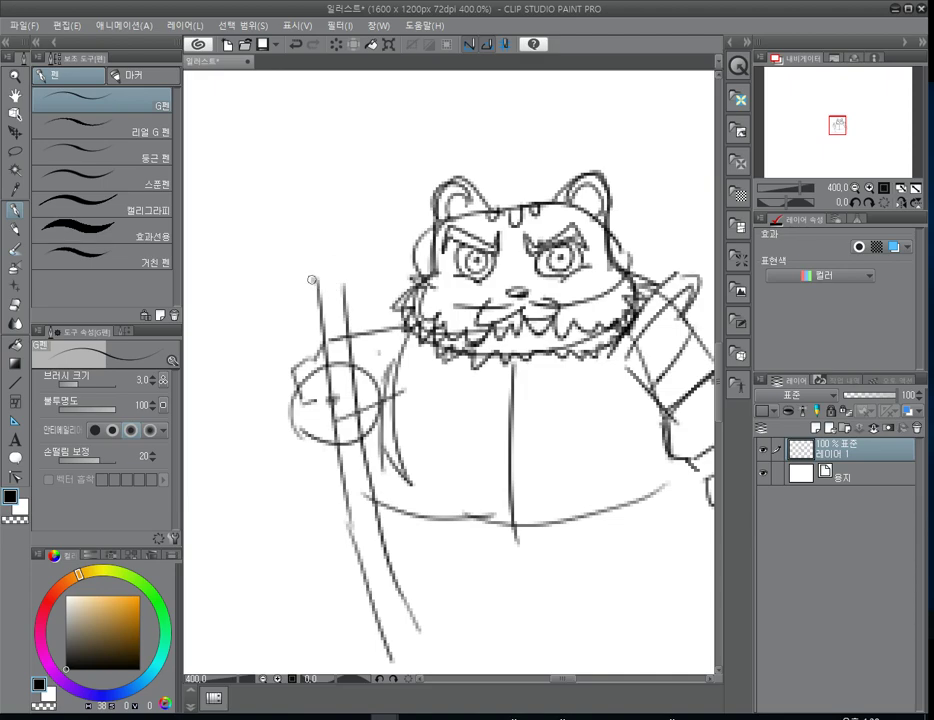
pyautogui.moveTo(312, 280)
pyautogui.mouseDown()
pyautogui.moveTo(281, 242)
pyautogui.moveTo(315, 245)
pyautogui.moveTo(386, 226)
pyautogui.moveTo(364, 278)
pyautogui.mouseUp()
pyautogui.moveTo(282, 243)
pyautogui.mouseDown()
pyautogui.moveTo(277, 194)
pyautogui.moveTo(319, 125)
pyautogui.moveTo(384, 232)
pyautogui.mouseUp()
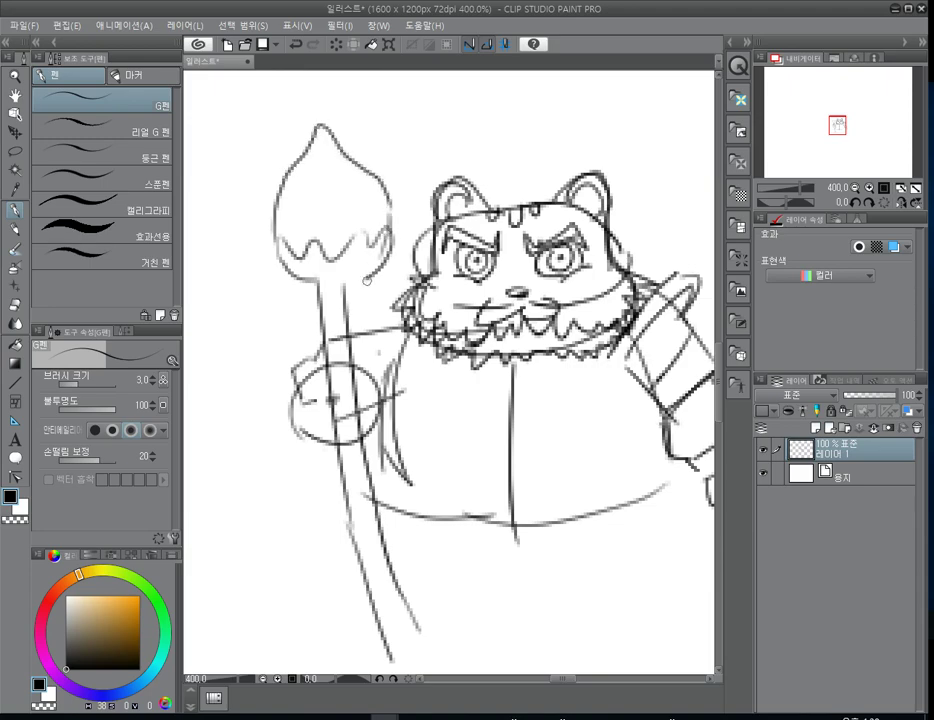
pyautogui.moveTo(301, 275); pyautogui.dragTo(327, 288)
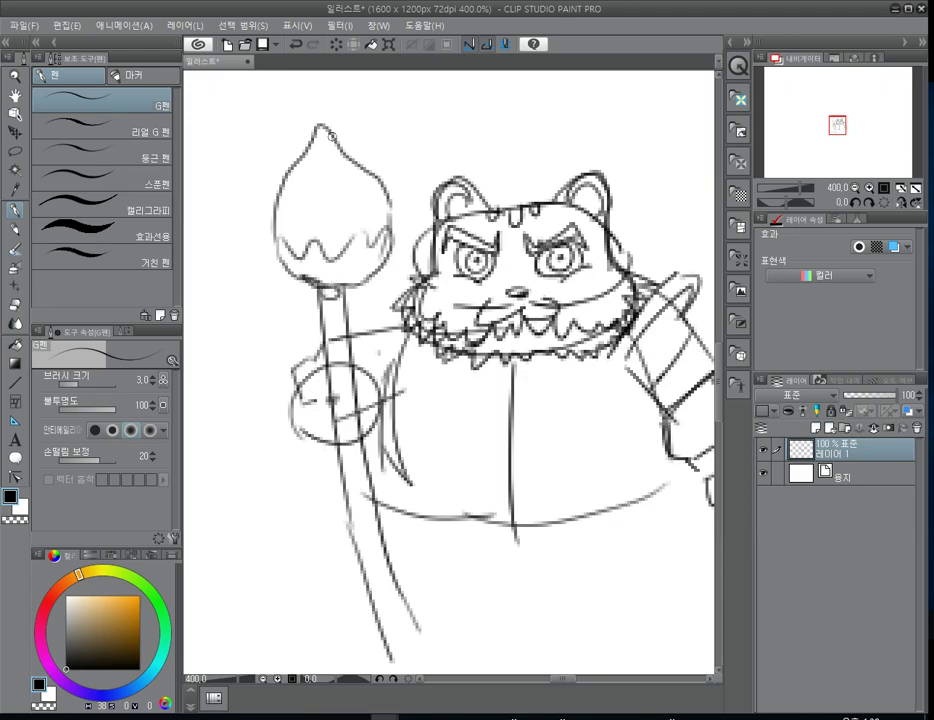
pyautogui.moveTo(340, 171)
pyautogui.mouseDown()
pyautogui.moveTo(356, 212)
pyautogui.moveTo(381, 212)
pyautogui.mouseUp()
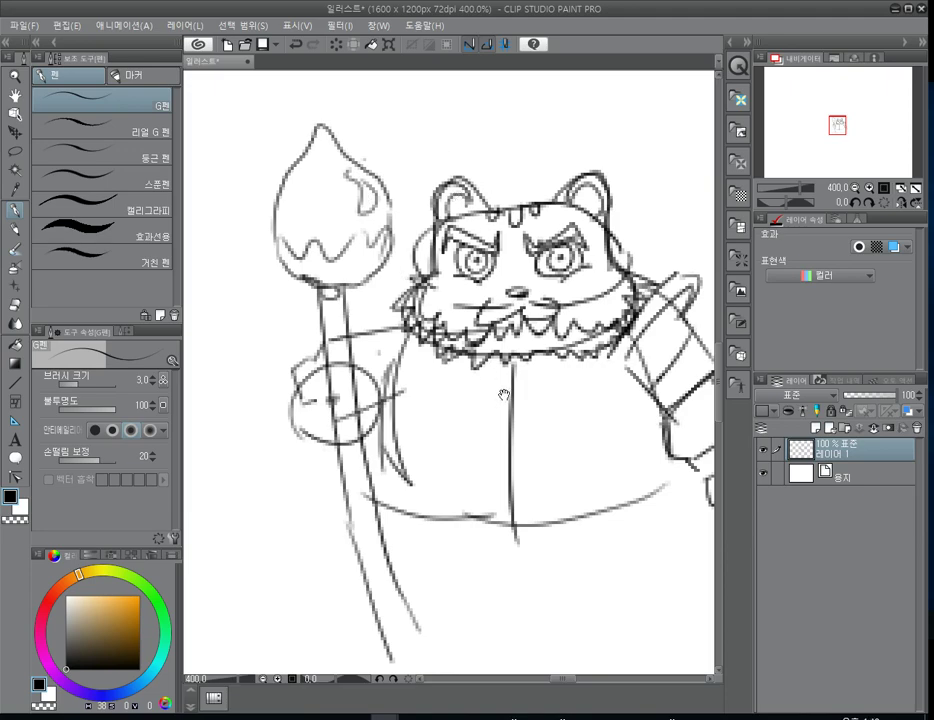
# - Sketch two flared side panels and a central front panel hanging from the waistline, and join them along the waist
pyautogui.moveTo(503, 395)
pyautogui.mouseDown()
pyautogui.moveTo(482, 366)
pyautogui.moveTo(464, 212)
pyautogui.moveTo(491, 190)
pyautogui.moveTo(460, 155)
pyautogui.mouseUp()
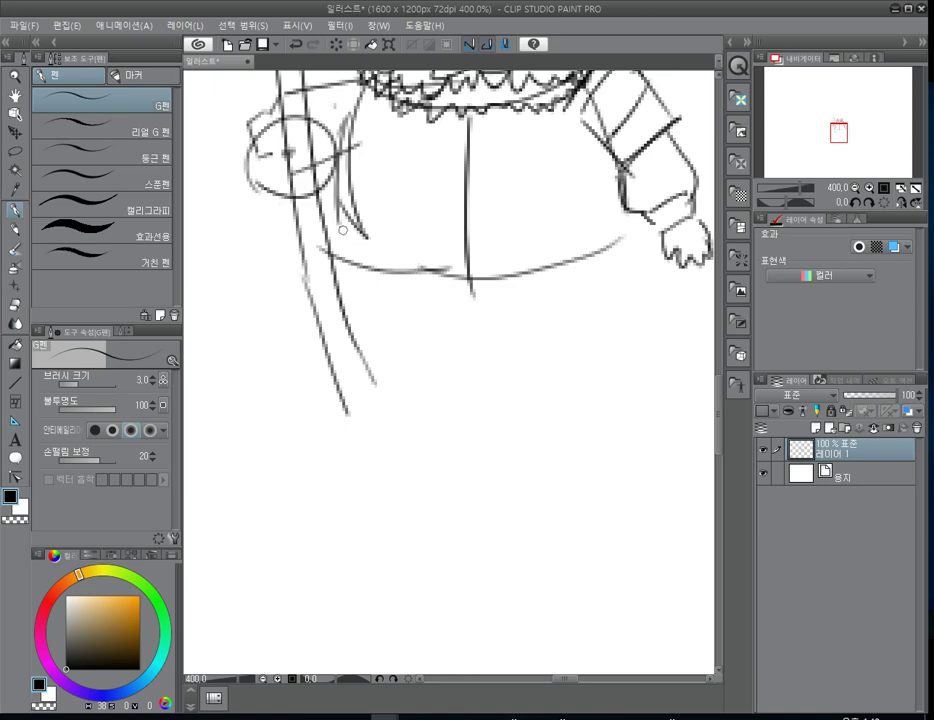
pyautogui.moveTo(543, 260)
pyautogui.mouseDown()
pyautogui.moveTo(580, 372)
pyautogui.moveTo(612, 221)
pyautogui.moveTo(667, 283)
pyautogui.moveTo(673, 340)
pyautogui.moveTo(580, 366)
pyautogui.mouseUp()
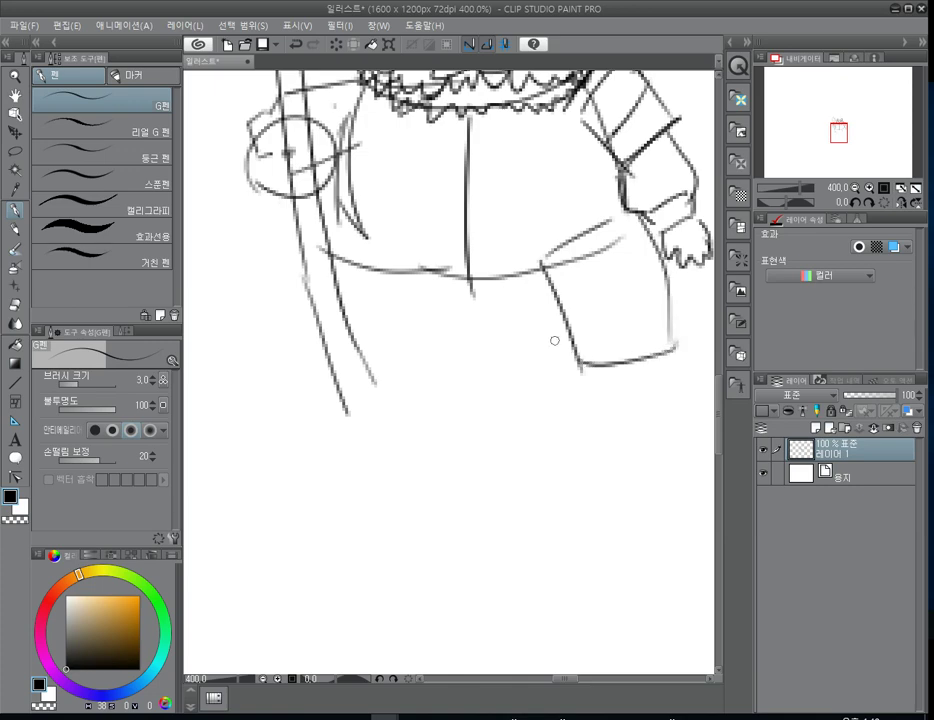
pyautogui.moveTo(407, 250); pyautogui.dragTo(384, 359)
pyautogui.moveTo(375, 383)
pyautogui.mouseDown()
pyautogui.moveTo(291, 363)
pyautogui.moveTo(303, 255)
pyautogui.moveTo(350, 239)
pyautogui.moveTo(402, 256)
pyautogui.moveTo(432, 383)
pyautogui.moveTo(560, 358)
pyautogui.mouseUp()
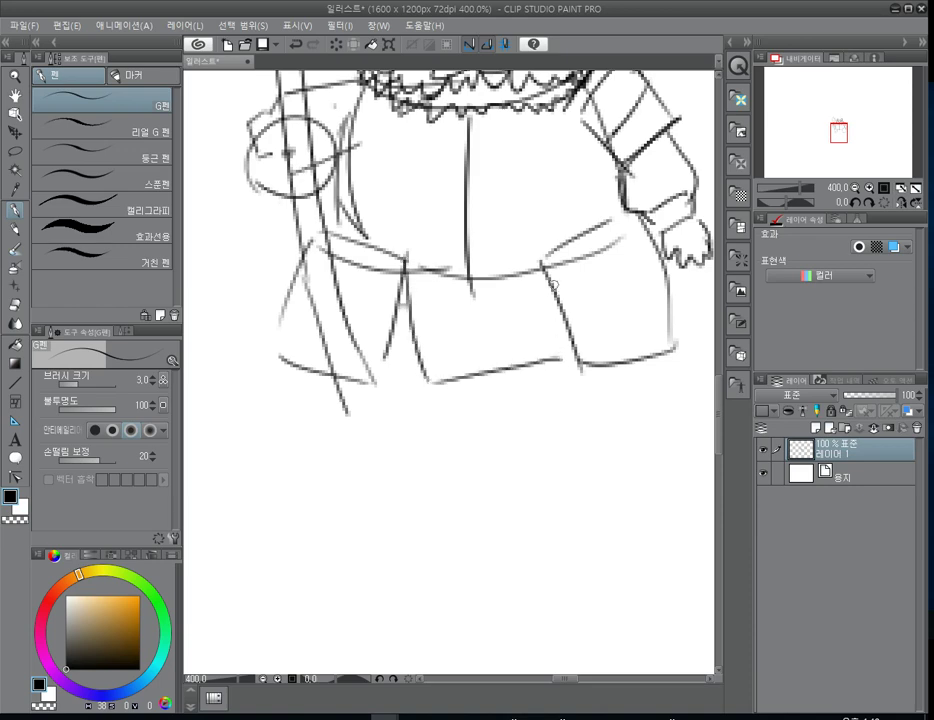
pyautogui.moveTo(545, 263); pyautogui.dragTo(552, 372)
pyautogui.moveTo(419, 270); pyautogui.dragTo(545, 263)
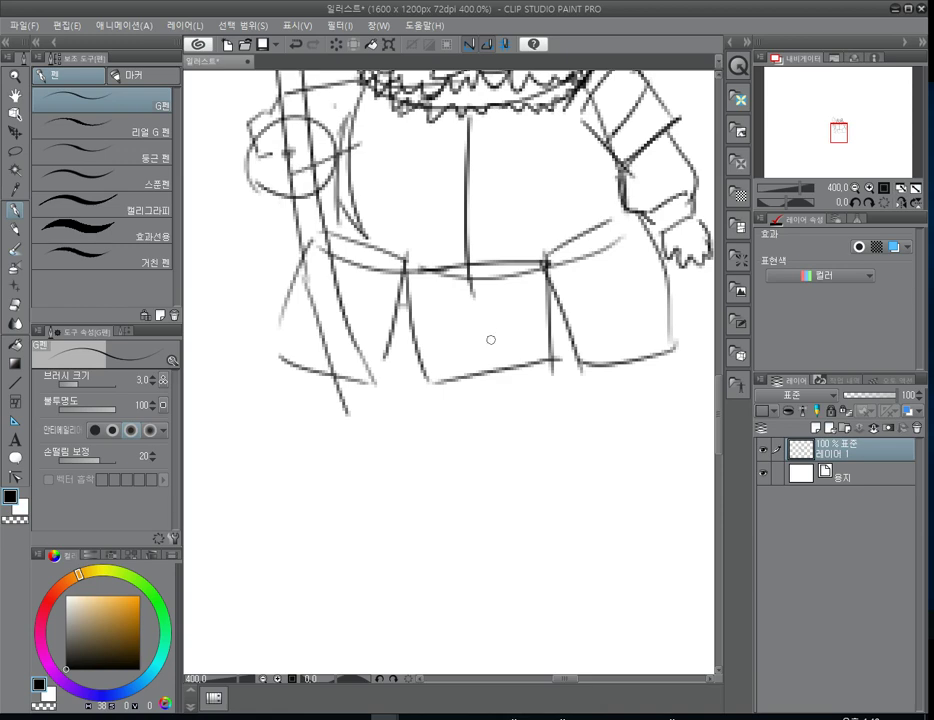
# - Sketch two short, tapering legs with flat oval feet beneath the skirt panels
pyautogui.press('space')
pyautogui.moveTo(478, 361); pyautogui.dragTo(496, 254)
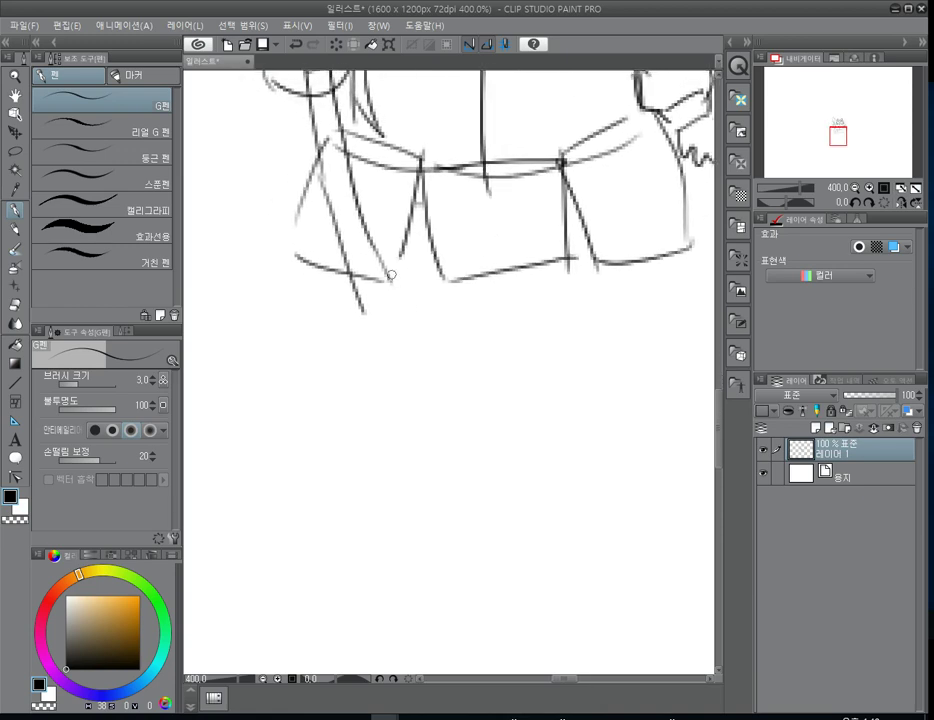
pyautogui.moveTo(392, 281); pyautogui.dragTo(416, 351)
pyautogui.moveTo(388, 280); pyautogui.dragTo(408, 318)
pyautogui.moveTo(469, 281)
pyautogui.mouseDown()
pyautogui.moveTo(434, 325)
pyautogui.moveTo(434, 313)
pyautogui.moveTo(394, 311)
pyautogui.moveTo(381, 335)
pyautogui.moveTo(438, 316)
pyautogui.mouseUp()
pyautogui.moveTo(520, 282); pyautogui.dragTo(558, 327)
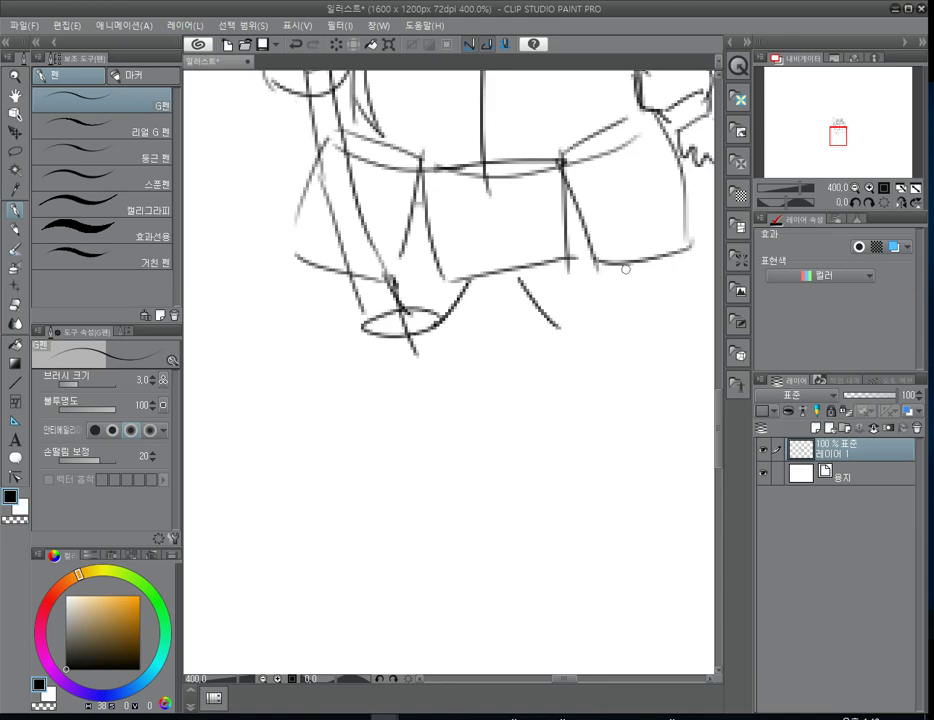
pyautogui.moveTo(614, 266)
pyautogui.mouseDown()
pyautogui.moveTo(584, 316)
pyautogui.moveTo(603, 310)
pyautogui.mouseUp()
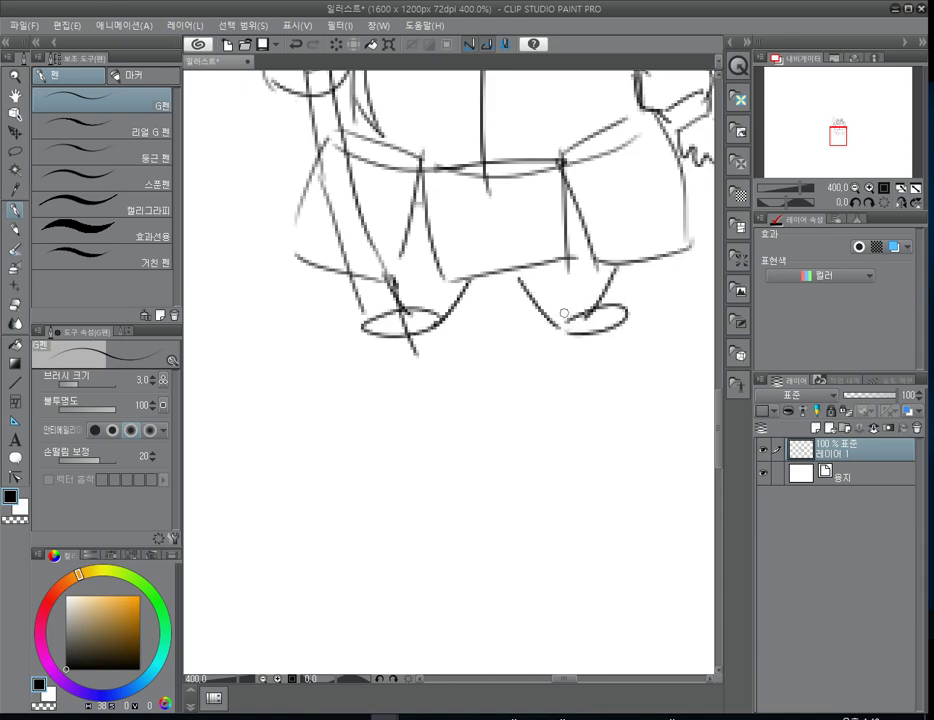
# - Sketch a curved upper belt line across the belly and angular shoulder-guard edges on both upper arms
pyautogui.moveTo(521, 333); pyautogui.dragTo(489, 565)
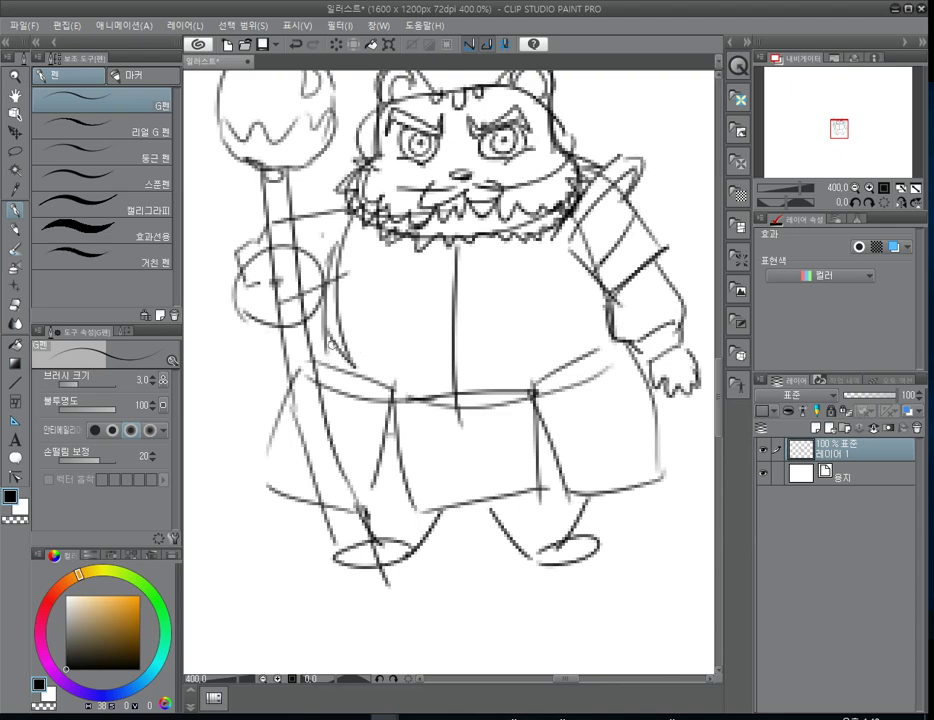
pyautogui.moveTo(324, 352)
pyautogui.mouseDown()
pyautogui.moveTo(473, 363)
pyautogui.moveTo(570, 343)
pyautogui.mouseUp()
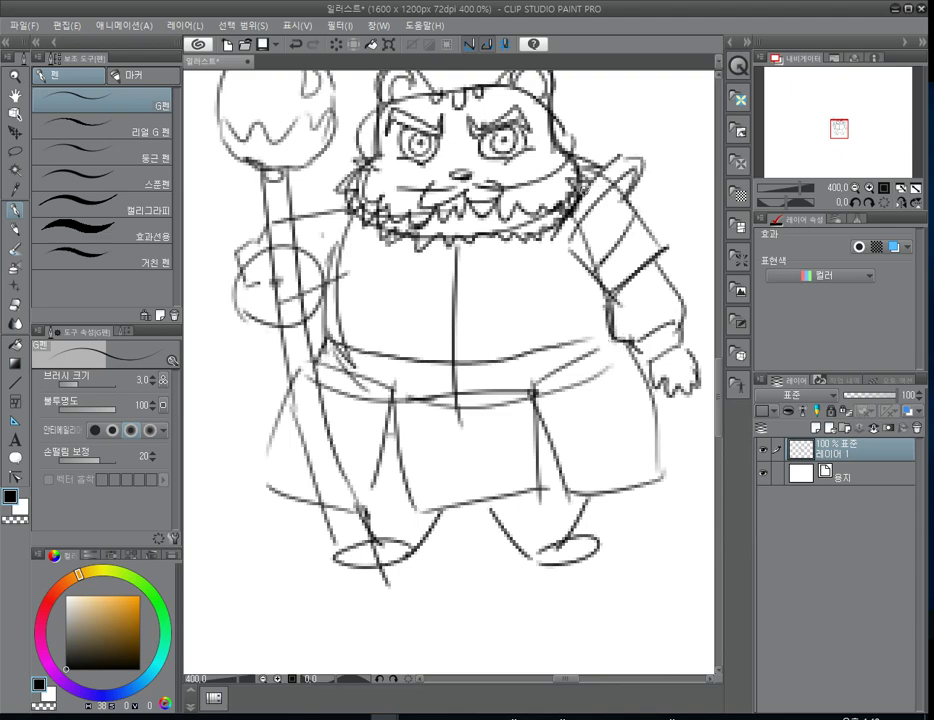
pyautogui.moveTo(620, 155)
pyautogui.mouseDown()
pyautogui.moveTo(670, 208)
pyautogui.moveTo(618, 266)
pyautogui.moveTo(562, 216)
pyautogui.mouseUp()
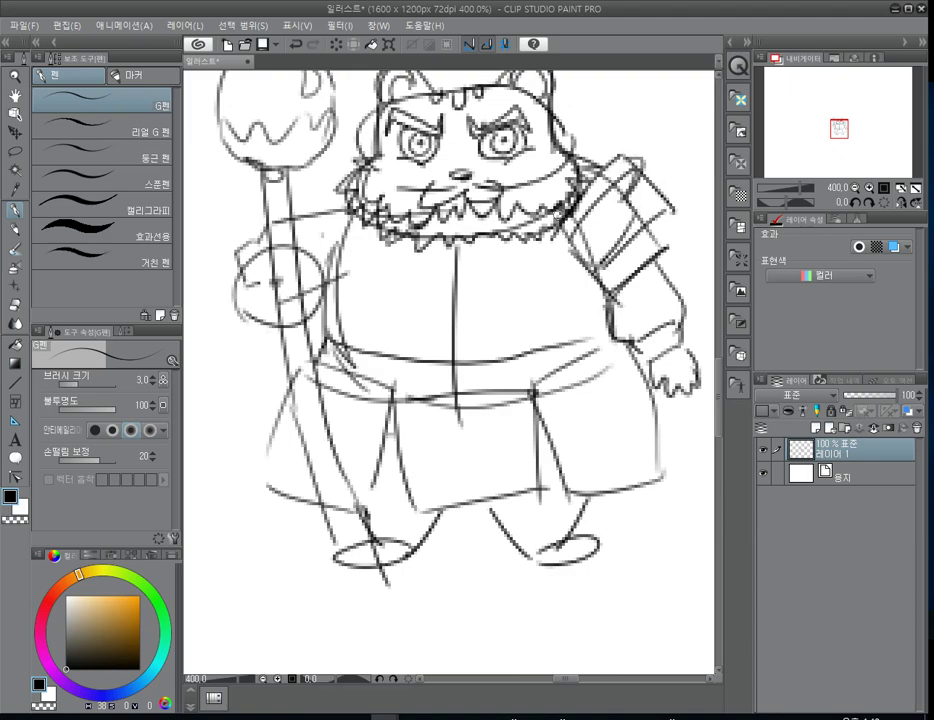
pyautogui.moveTo(343, 205)
pyautogui.mouseDown()
pyautogui.moveTo(302, 193)
pyautogui.moveTo(298, 237)
pyautogui.moveTo(340, 272)
pyautogui.mouseUp()
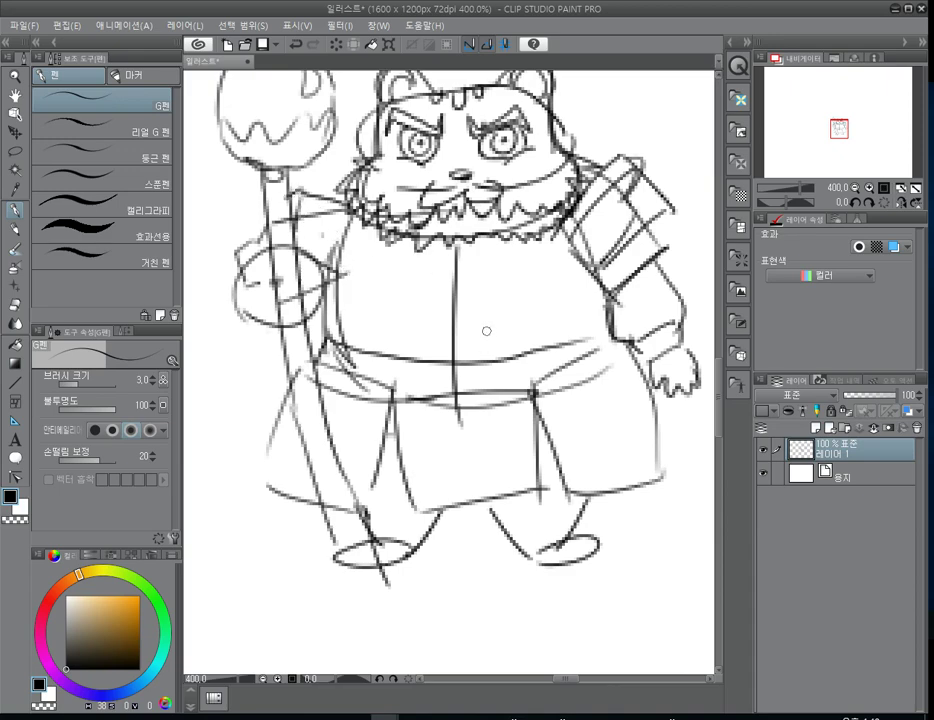
# - Redraw the lower staff shaft with straighter lines running from the fist to a closed end beside the foot
pyautogui.moveTo(500, 313)
pyautogui.mouseDown()
pyautogui.moveTo(499, 393)
pyautogui.moveTo(494, 319)
pyautogui.moveTo(538, 345)
pyautogui.mouseUp()
pyautogui.moveTo(320, 346); pyautogui.dragTo(345, 546)
pyautogui.moveTo(343, 360)
pyautogui.mouseDown()
pyautogui.moveTo(375, 594)
pyautogui.moveTo(351, 596)
pyautogui.moveTo(332, 528)
pyautogui.mouseUp()
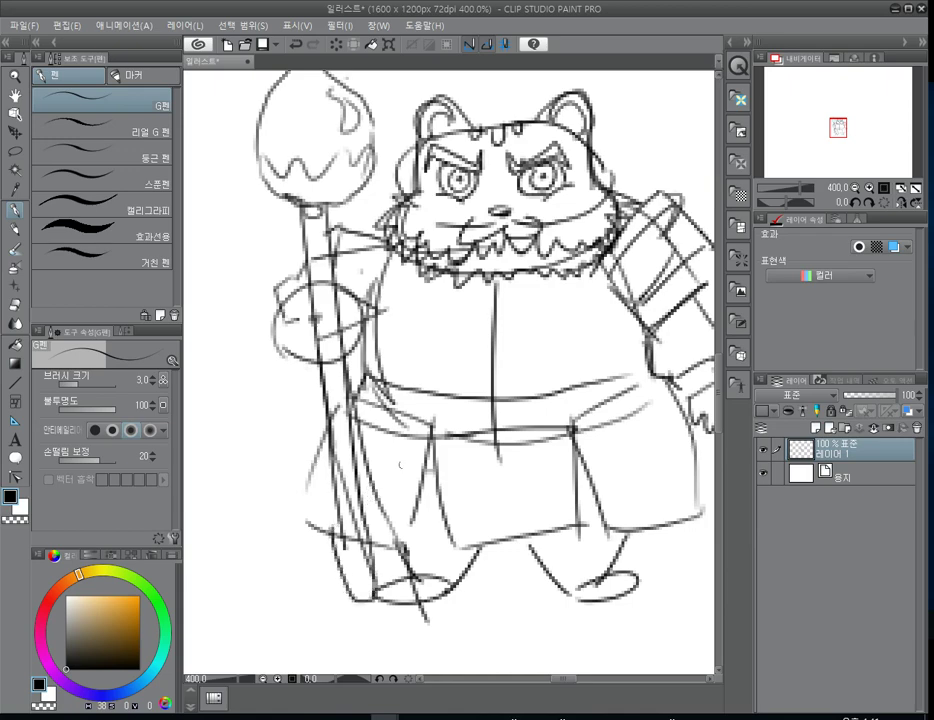
# - Sketch a round knee guard on each leg, just below the gaps between the skirt panels
pyautogui.moveTo(497, 513)
pyautogui.mouseDown()
pyautogui.moveTo(484, 503)
pyautogui.moveTo(473, 369)
pyautogui.moveTo(460, 356)
pyautogui.mouseUp()
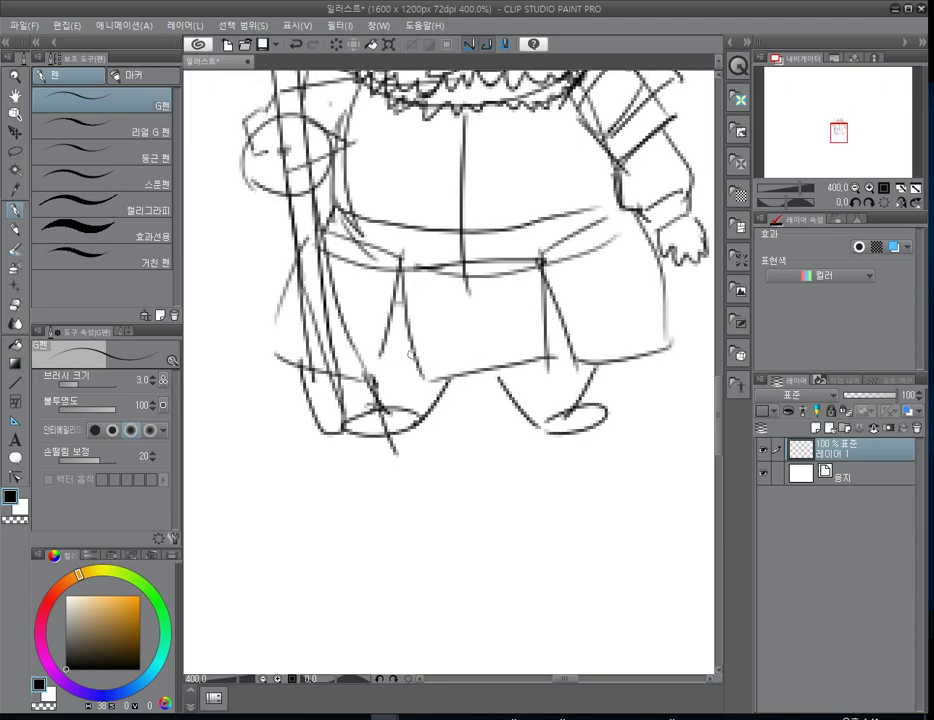
pyautogui.moveTo(381, 349)
pyautogui.mouseDown()
pyautogui.moveTo(410, 369)
pyautogui.moveTo(393, 397)
pyautogui.mouseUp()
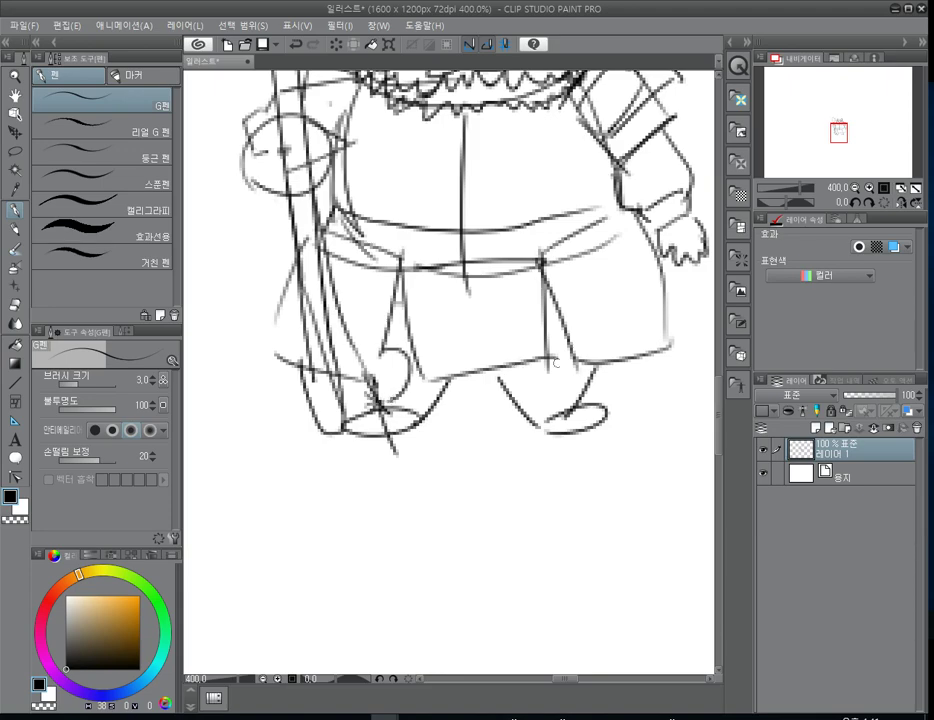
pyautogui.moveTo(572, 352)
pyautogui.mouseDown()
pyautogui.moveTo(551, 377)
pyautogui.moveTo(598, 367)
pyautogui.moveTo(587, 350)
pyautogui.mouseUp()
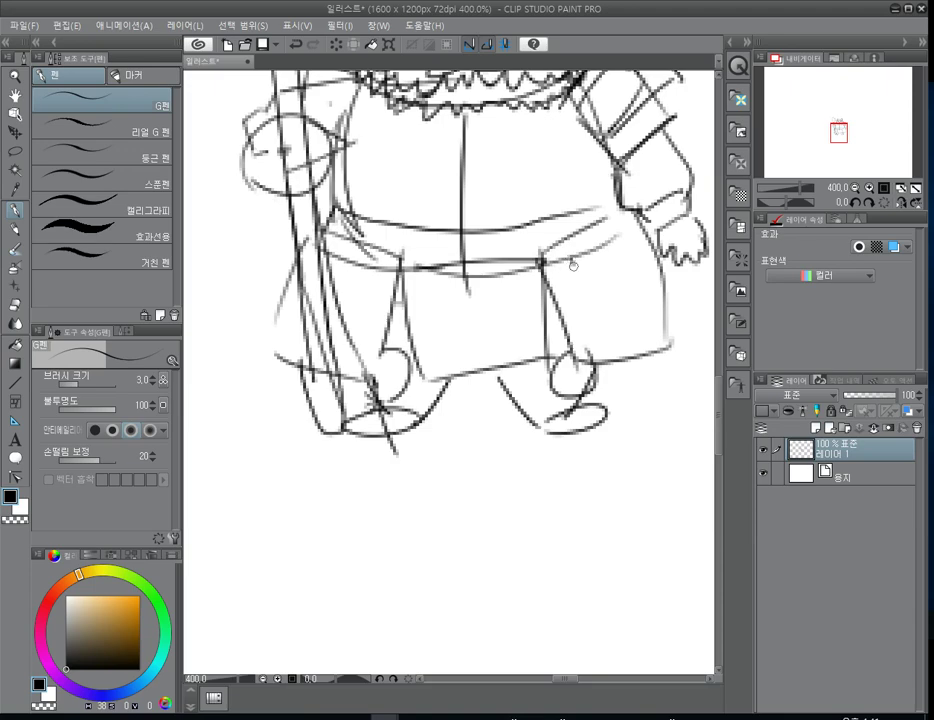
# - Sketch inset border lines parallel to the edges of the two side panels and the central front panel
pyautogui.moveTo(575, 265)
pyautogui.mouseDown()
pyautogui.moveTo(590, 334)
pyautogui.moveTo(564, 305)
pyautogui.moveTo(594, 336)
pyautogui.moveTo(654, 327)
pyautogui.mouseUp()
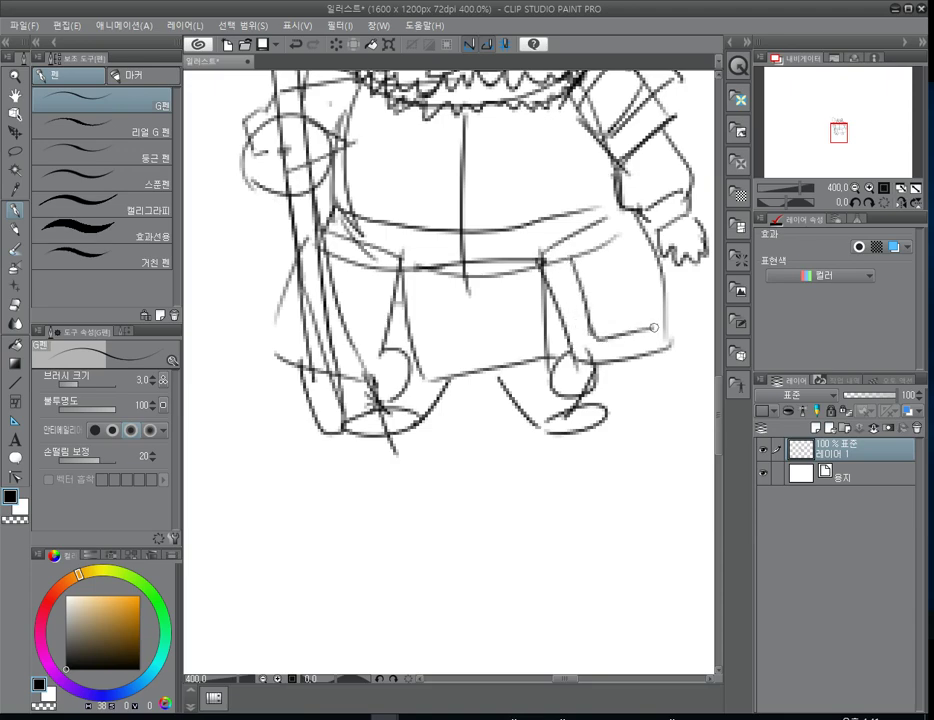
pyautogui.moveTo(370, 272); pyautogui.dragTo(350, 343)
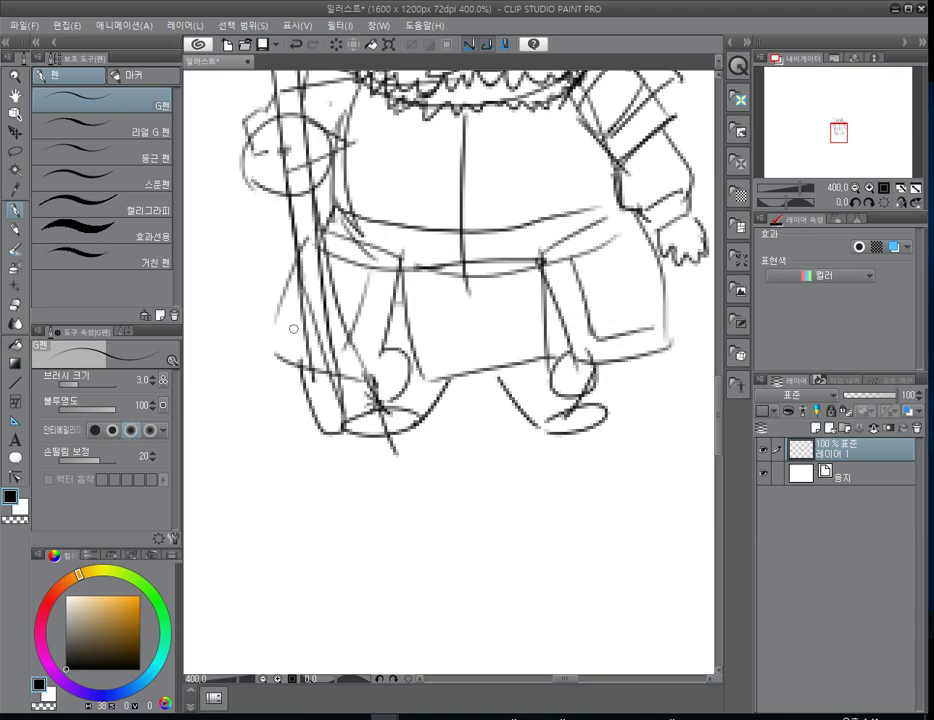
pyautogui.moveTo(296, 329); pyautogui.dragTo(356, 343)
pyautogui.moveTo(416, 268)
pyautogui.mouseDown()
pyautogui.moveTo(436, 349)
pyautogui.moveTo(527, 331)
pyautogui.mouseUp()
pyautogui.moveTo(526, 267); pyautogui.dragTo(525, 302)
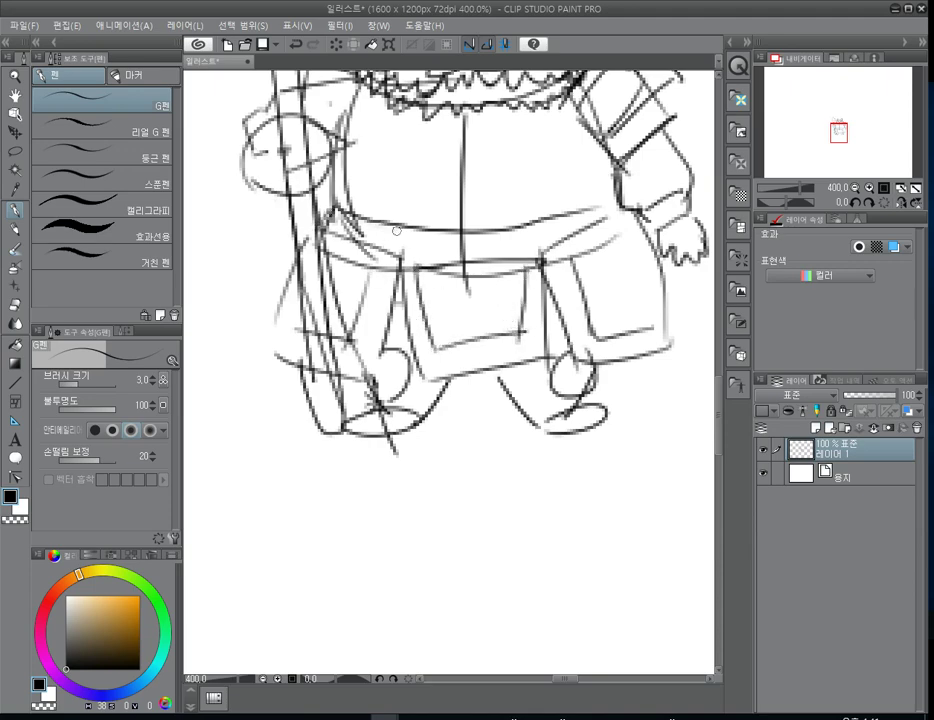
# - Sketch a narrow segmented rim along the belt's upper edge, reaching both sides of the waist
pyautogui.moveTo(397, 230)
pyautogui.mouseDown()
pyautogui.moveTo(514, 236)
pyautogui.moveTo(628, 207)
pyautogui.mouseUp()
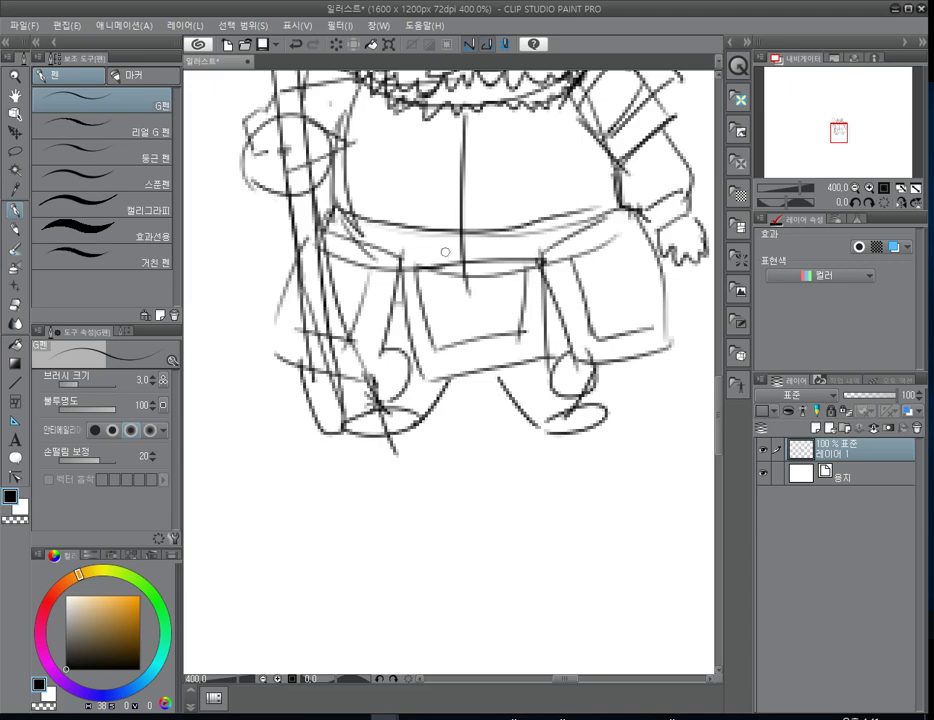
pyautogui.moveTo(410, 224)
pyautogui.mouseDown()
pyautogui.moveTo(440, 213)
pyautogui.moveTo(530, 221)
pyautogui.mouseUp()
pyautogui.moveTo(401, 225)
pyautogui.mouseDown()
pyautogui.moveTo(338, 201)
pyautogui.moveTo(331, 212)
pyautogui.mouseUp()
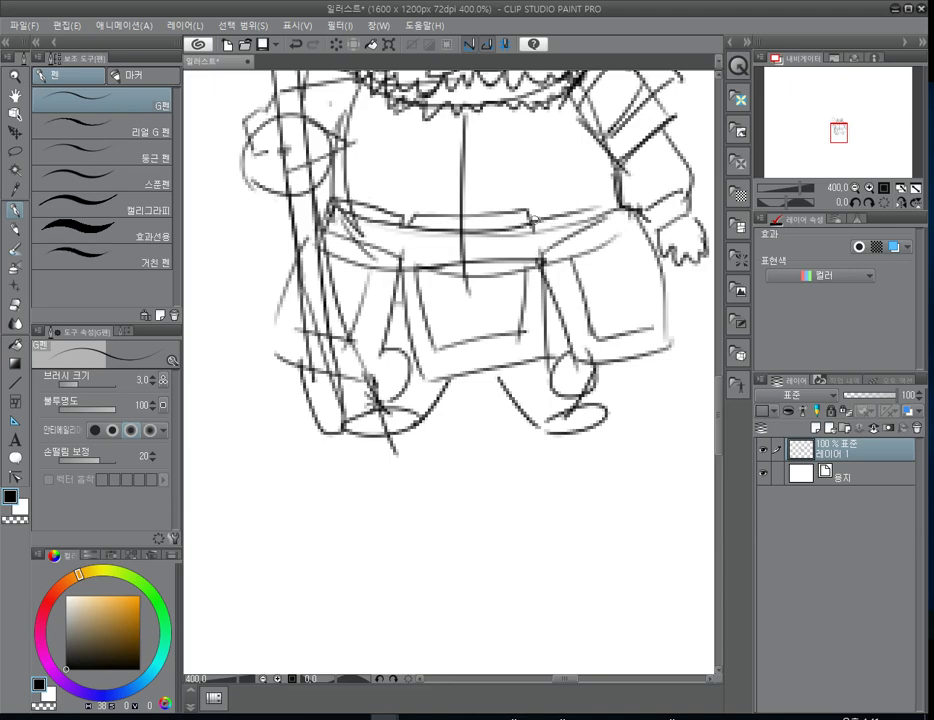
pyautogui.moveTo(531, 221)
pyautogui.mouseDown()
pyautogui.moveTo(617, 189)
pyautogui.moveTo(632, 211)
pyautogui.moveTo(580, 211)
pyautogui.mouseUp()
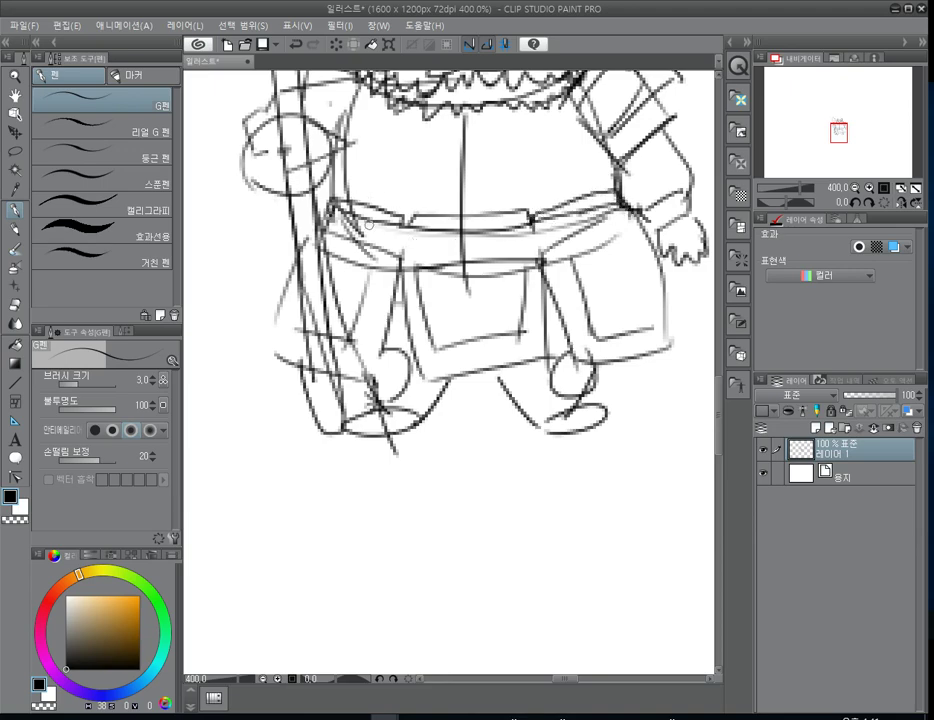
pyautogui.moveTo(329, 222); pyautogui.dragTo(369, 237)
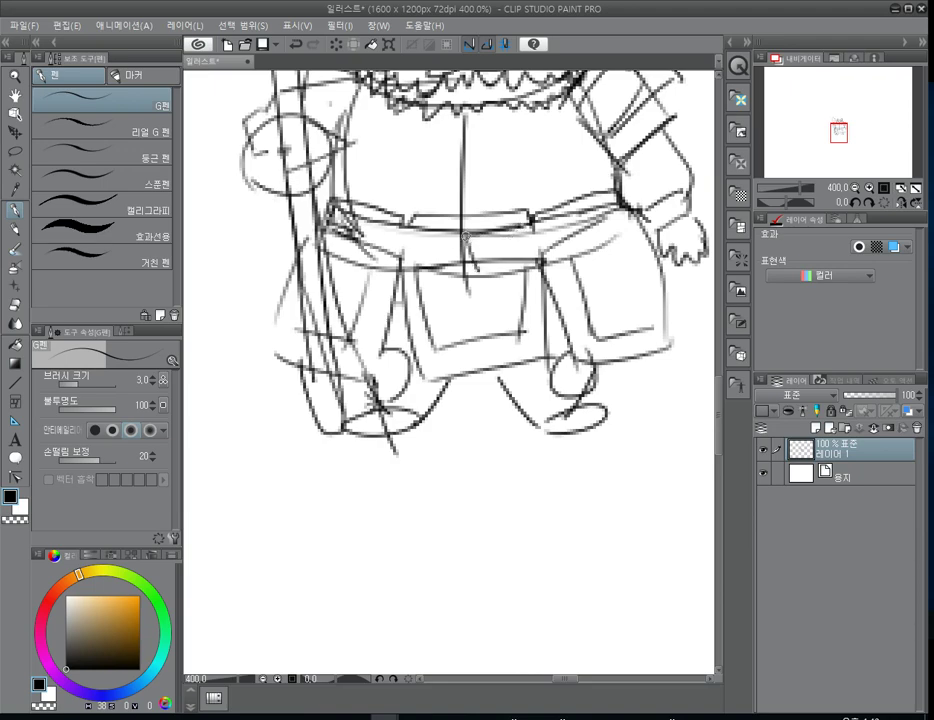
# - Sketch a knotted sash with short hanging tails at the front of the belt, and add fold lines along the belt
pyautogui.moveTo(471, 234); pyautogui.dragTo(516, 225)
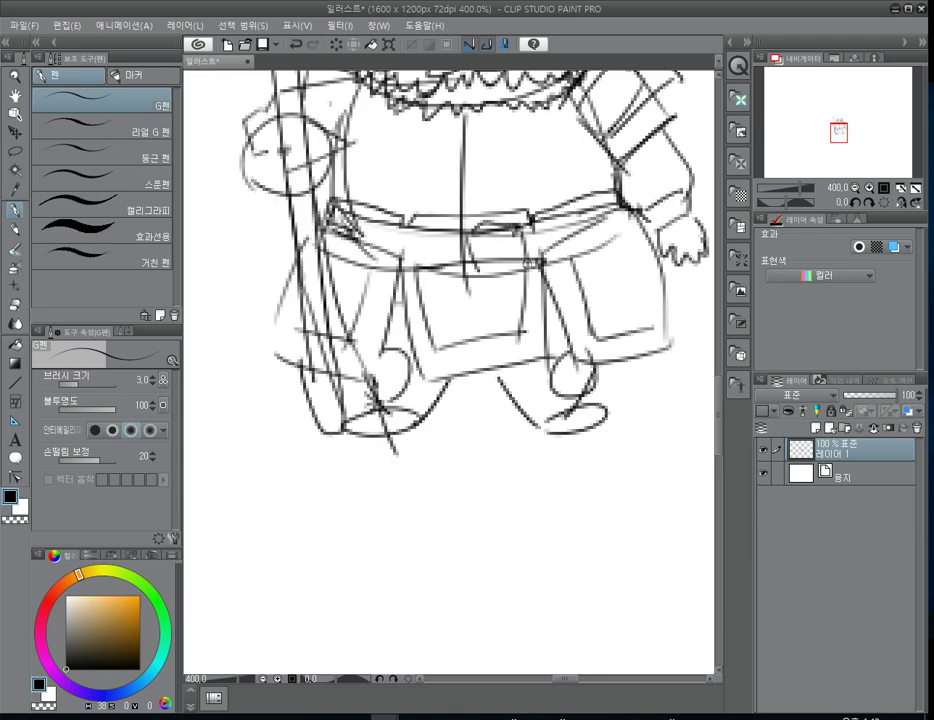
pyautogui.moveTo(522, 268)
pyautogui.mouseDown()
pyautogui.moveTo(489, 307)
pyautogui.moveTo(471, 303)
pyautogui.mouseUp()
pyautogui.moveTo(471, 303)
pyautogui.mouseDown()
pyautogui.moveTo(478, 265)
pyautogui.moveTo(525, 267)
pyautogui.mouseUp()
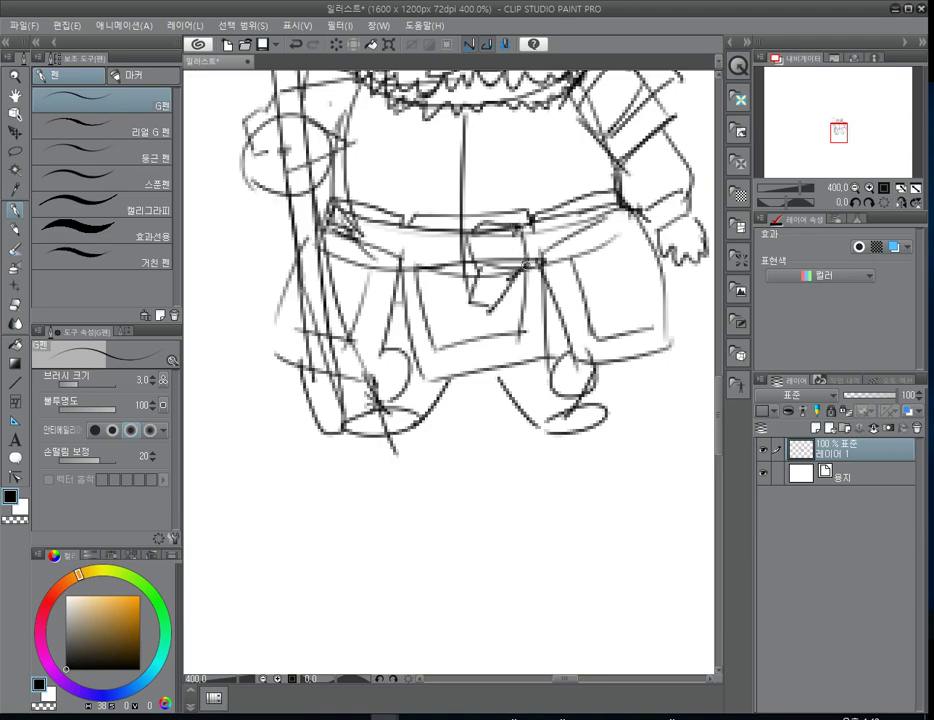
pyautogui.moveTo(527, 262); pyautogui.dragTo(537, 285)
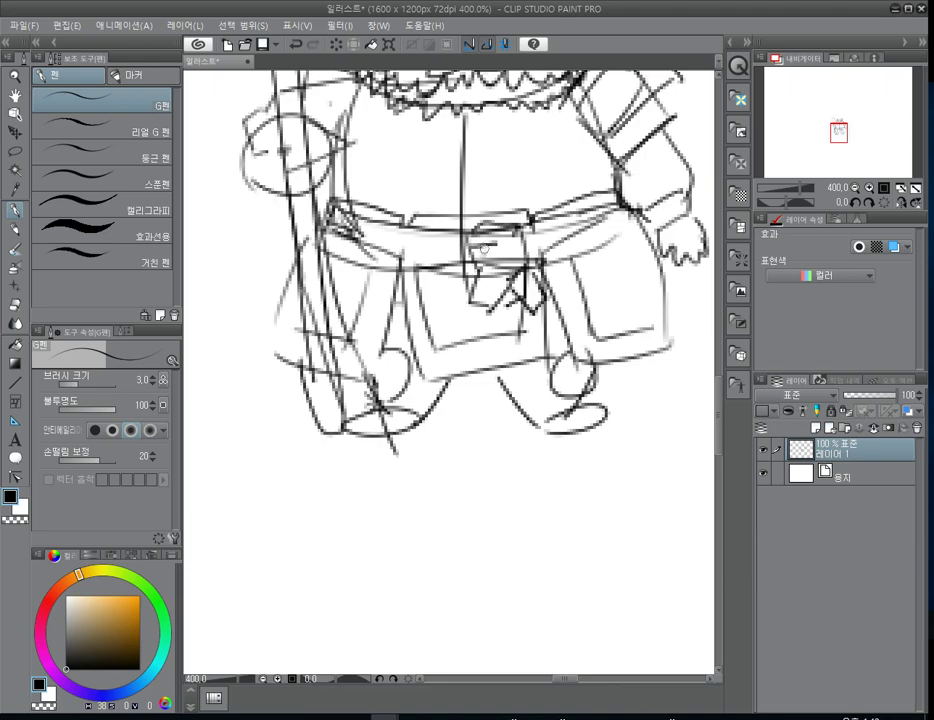
pyautogui.moveTo(478, 236); pyautogui.dragTo(512, 276)
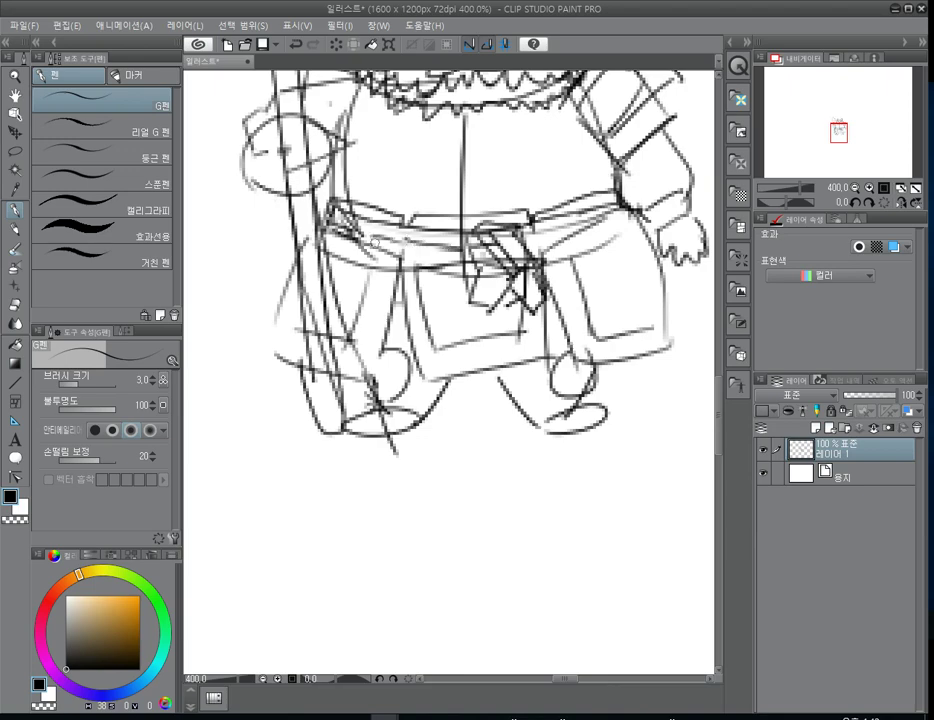
pyautogui.moveTo(545, 244); pyautogui.dragTo(618, 226)
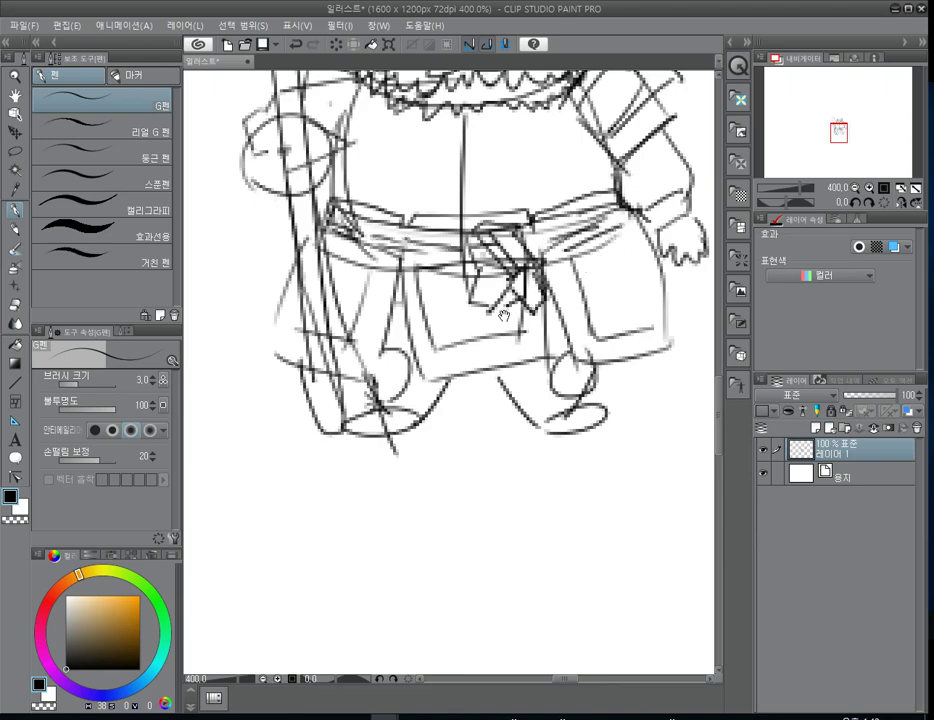
# - Draw two small groups of handwritten marks above the tiger's head, between the ears
pyautogui.moveTo(509, 316); pyautogui.dragTo(499, 428)
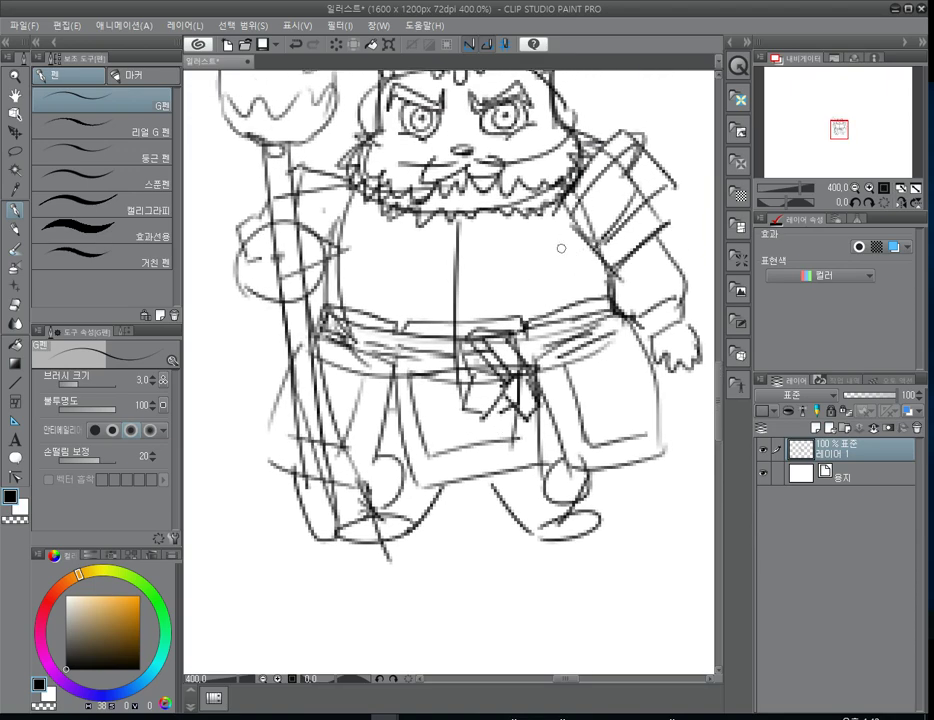
pyautogui.moveTo(538, 283)
pyautogui.mouseDown()
pyautogui.moveTo(519, 396)
pyautogui.moveTo(550, 396)
pyautogui.mouseUp()
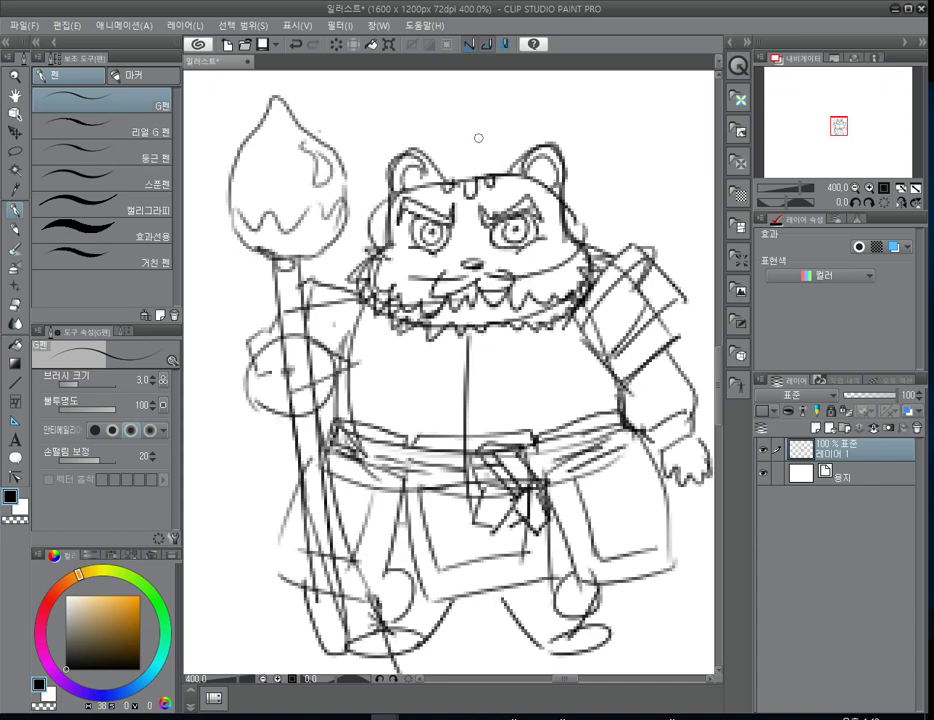
pyautogui.moveTo(445, 109); pyautogui.dragTo(469, 121)
pyautogui.moveTo(470, 134); pyautogui.dragTo(472, 134)
pyautogui.moveTo(485, 107); pyautogui.dragTo(501, 114)
pyautogui.moveTo(500, 130); pyautogui.dragTo(513, 128)
# - Add a new layer above the sketch, lower the sketch layer's opacity to 31%, and make the new layer active
pyautogui.click(857, 189)
pyautogui.click(857, 189)
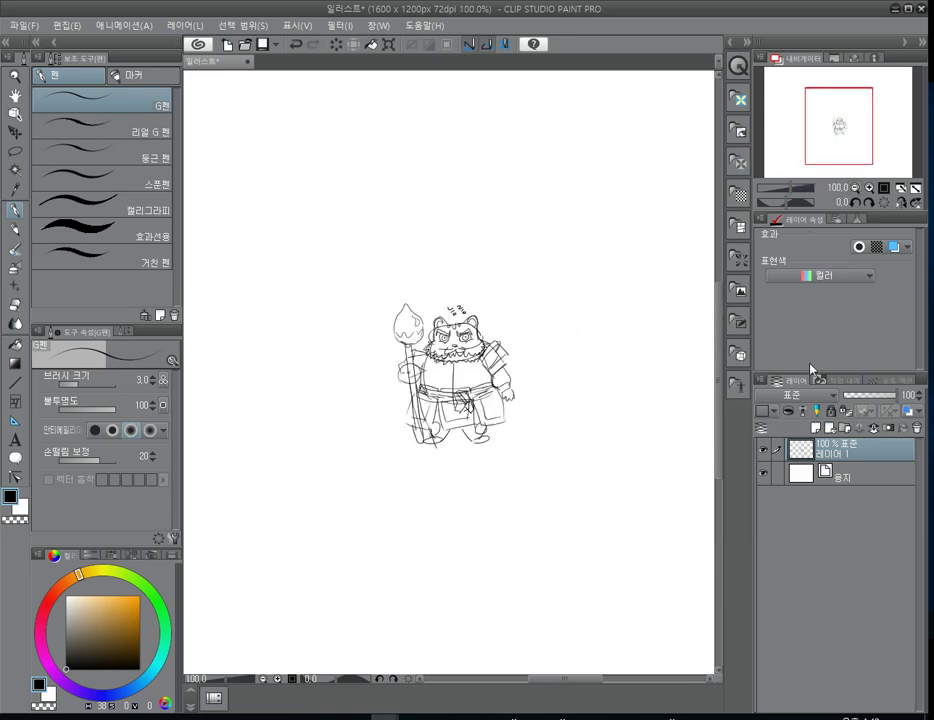
pyautogui.click(833, 430)
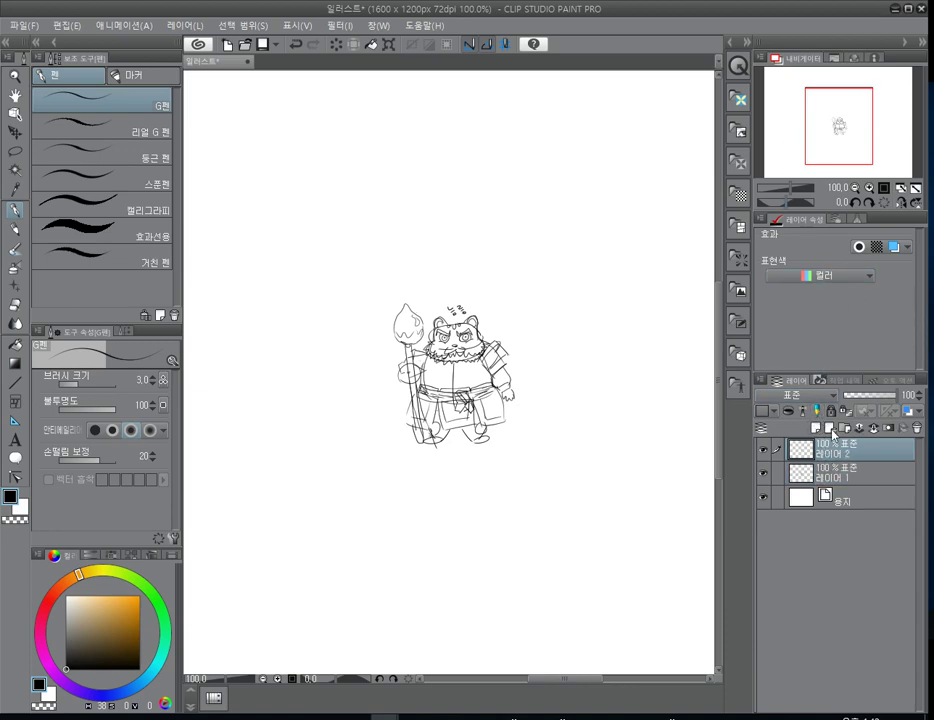
pyautogui.click(840, 472)
pyautogui.moveTo(849, 395); pyautogui.dragTo(861, 397)
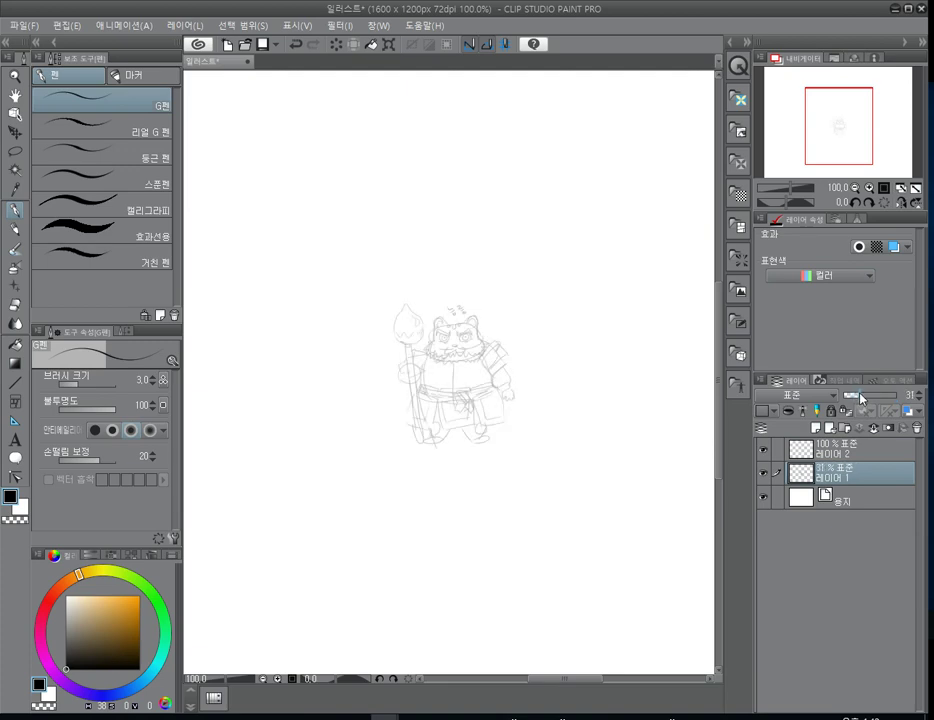
pyautogui.click(855, 456)
# - Ink the head outline over the faded sketch, following both rounded ears, the flat crown and the sides down to the cheeks
pyautogui.click(870, 186)
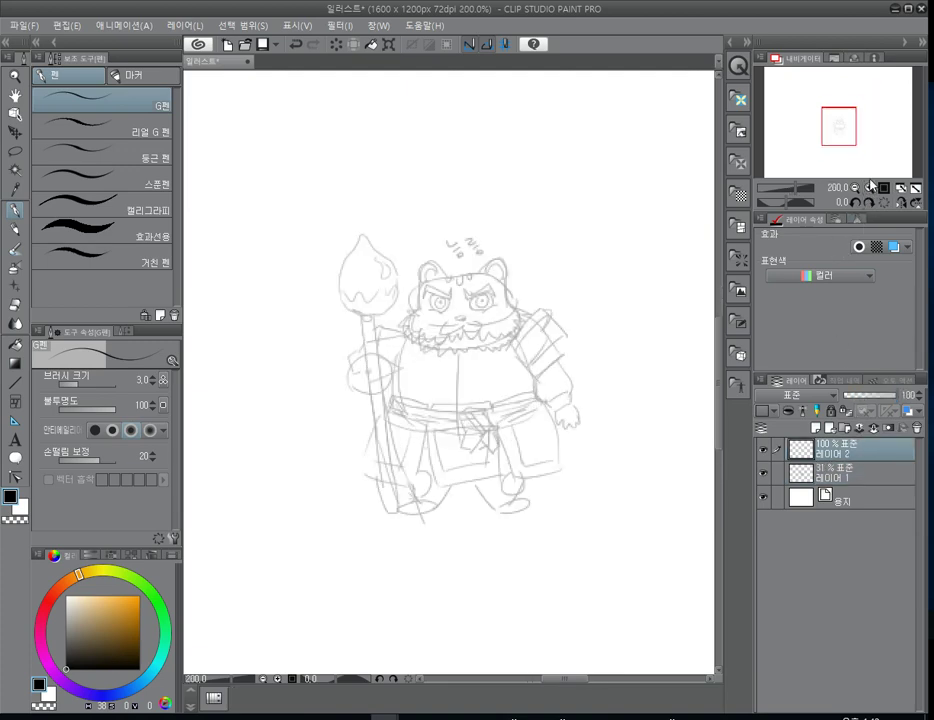
pyautogui.click(869, 188)
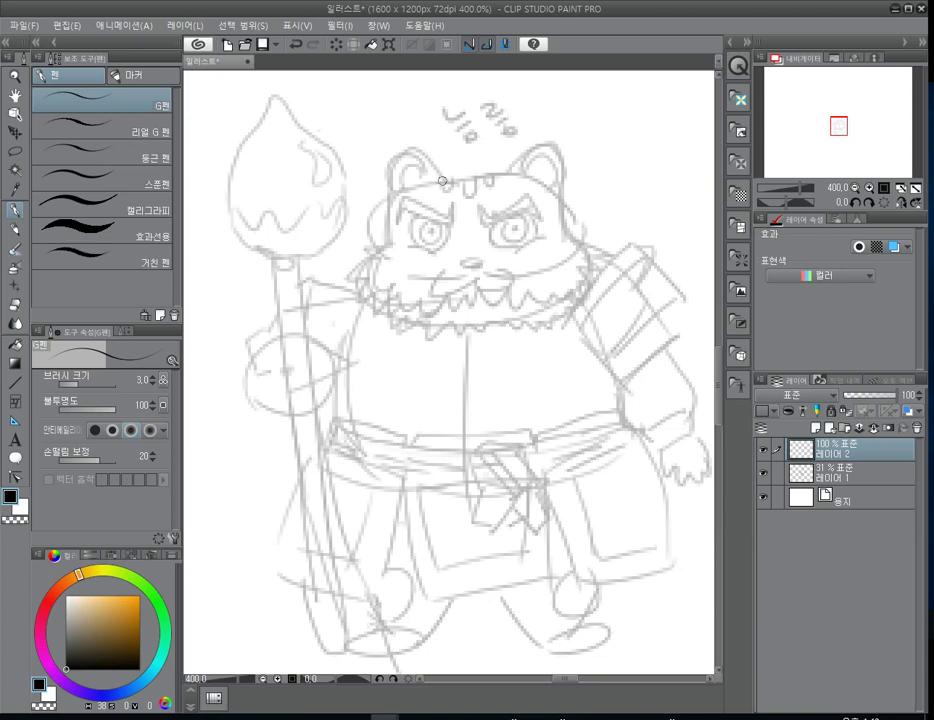
pyautogui.moveTo(442, 181)
pyautogui.mouseDown()
pyautogui.moveTo(428, 152)
pyautogui.moveTo(403, 147)
pyautogui.moveTo(390, 157)
pyautogui.moveTo(380, 226)
pyautogui.moveTo(363, 256)
pyautogui.mouseUp()
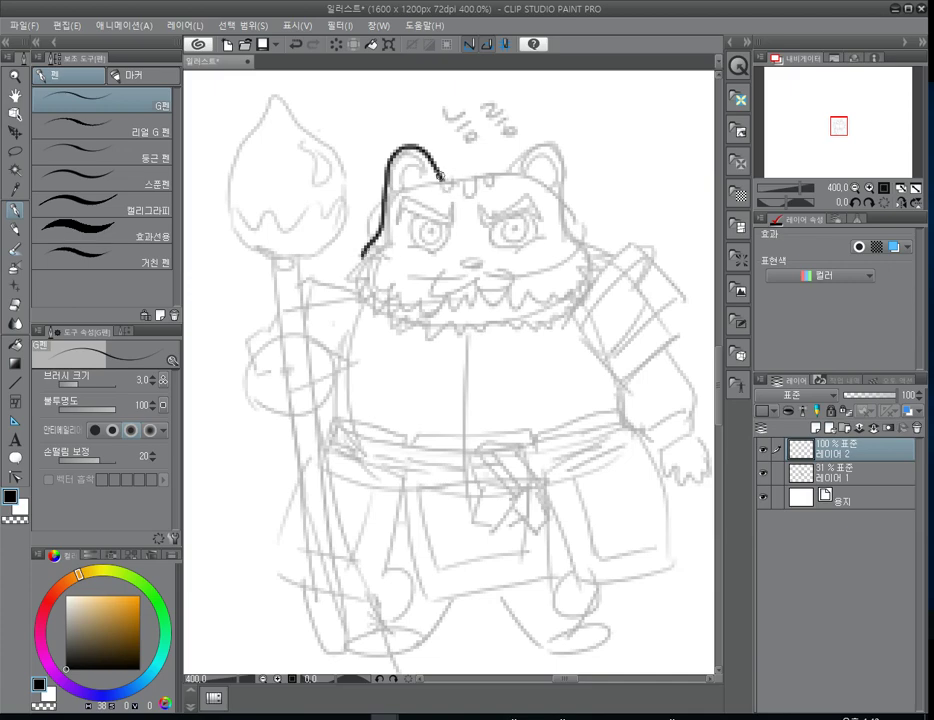
pyautogui.moveTo(442, 178)
pyautogui.mouseDown()
pyautogui.moveTo(516, 172)
pyautogui.moveTo(556, 146)
pyautogui.moveTo(569, 162)
pyautogui.moveTo(588, 247)
pyautogui.mouseUp()
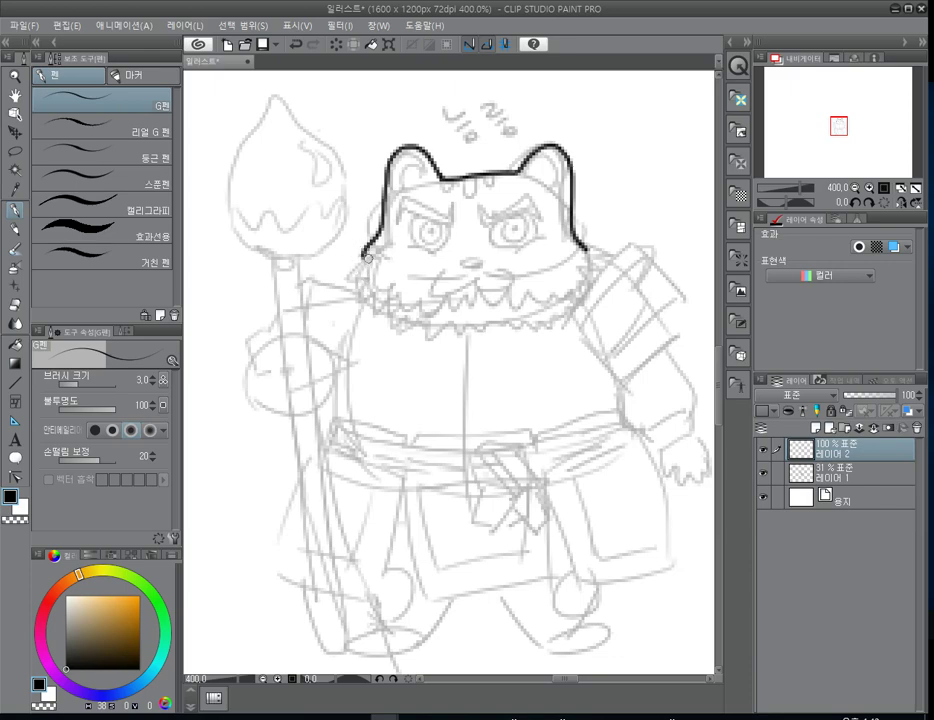
# - Ink the beard's jagged outer edge from cheek to cheek, and its zigzag inner edge under the muzzle
pyautogui.moveTo(363, 256)
pyautogui.mouseDown()
pyautogui.moveTo(353, 285)
pyautogui.moveTo(362, 278)
pyautogui.mouseUp()
pyautogui.moveTo(355, 279)
pyautogui.mouseDown()
pyautogui.moveTo(370, 316)
pyautogui.moveTo(381, 303)
pyautogui.moveTo(387, 331)
pyautogui.moveTo(396, 325)
pyautogui.moveTo(413, 338)
pyautogui.moveTo(417, 330)
pyautogui.moveTo(428, 345)
pyautogui.moveTo(449, 322)
pyautogui.moveTo(448, 341)
pyautogui.moveTo(469, 332)
pyautogui.moveTo(483, 353)
pyautogui.moveTo(495, 343)
pyautogui.moveTo(513, 351)
pyautogui.moveTo(520, 339)
pyautogui.moveTo(540, 347)
pyautogui.moveTo(565, 315)
pyautogui.mouseUp()
pyautogui.moveTo(588, 246)
pyautogui.mouseDown()
pyautogui.moveTo(603, 256)
pyautogui.moveTo(574, 328)
pyautogui.mouseUp()
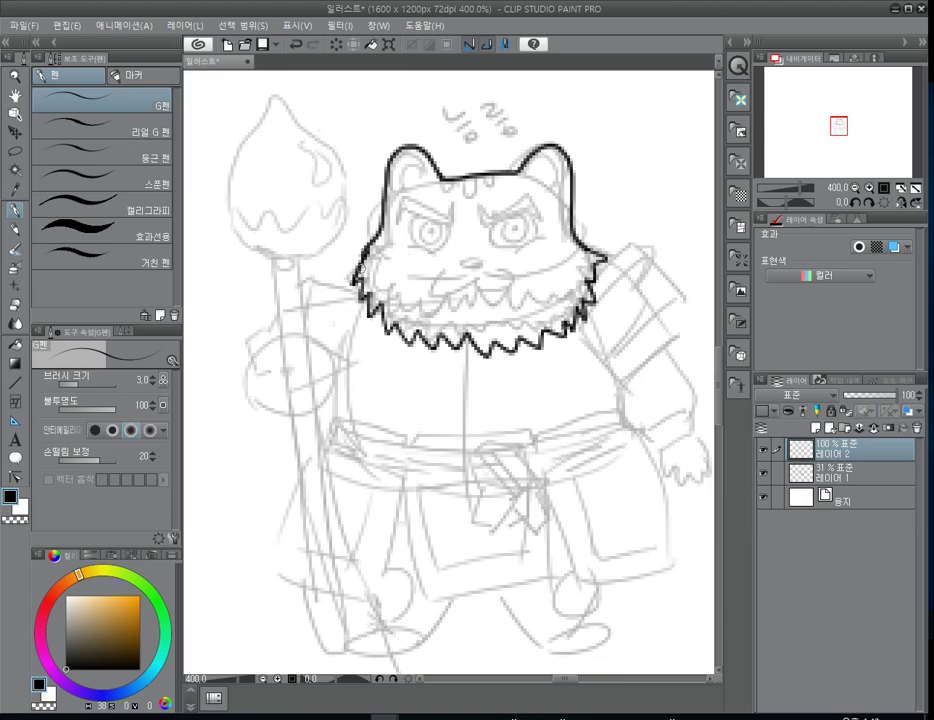
pyautogui.moveTo(356, 268); pyautogui.dragTo(402, 300)
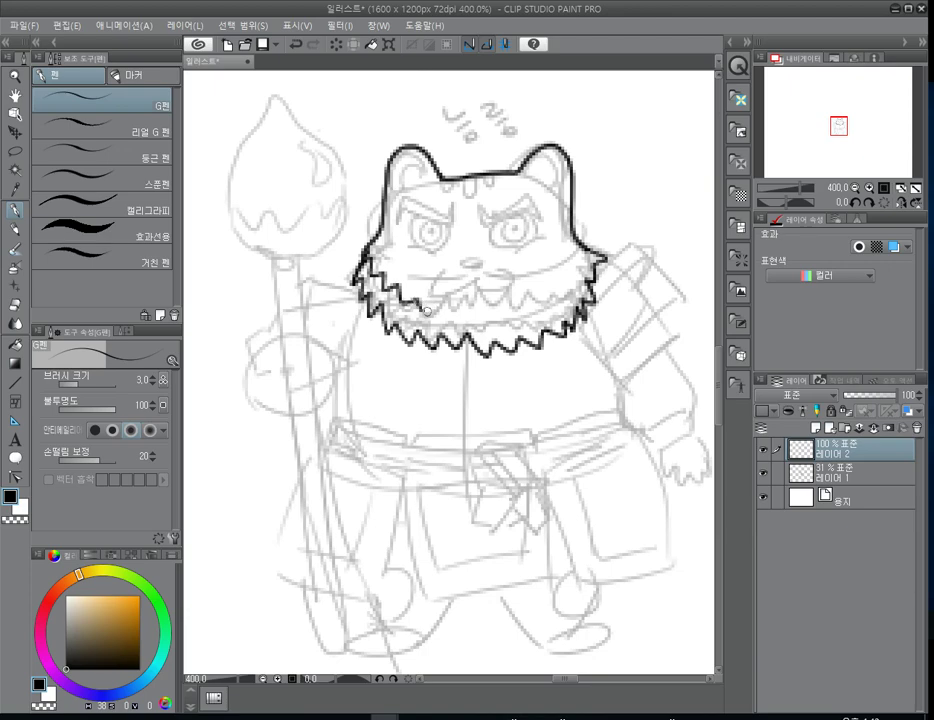
pyautogui.moveTo(435, 314)
pyautogui.mouseDown()
pyautogui.moveTo(479, 287)
pyautogui.moveTo(514, 321)
pyautogui.moveTo(578, 293)
pyautogui.mouseUp()
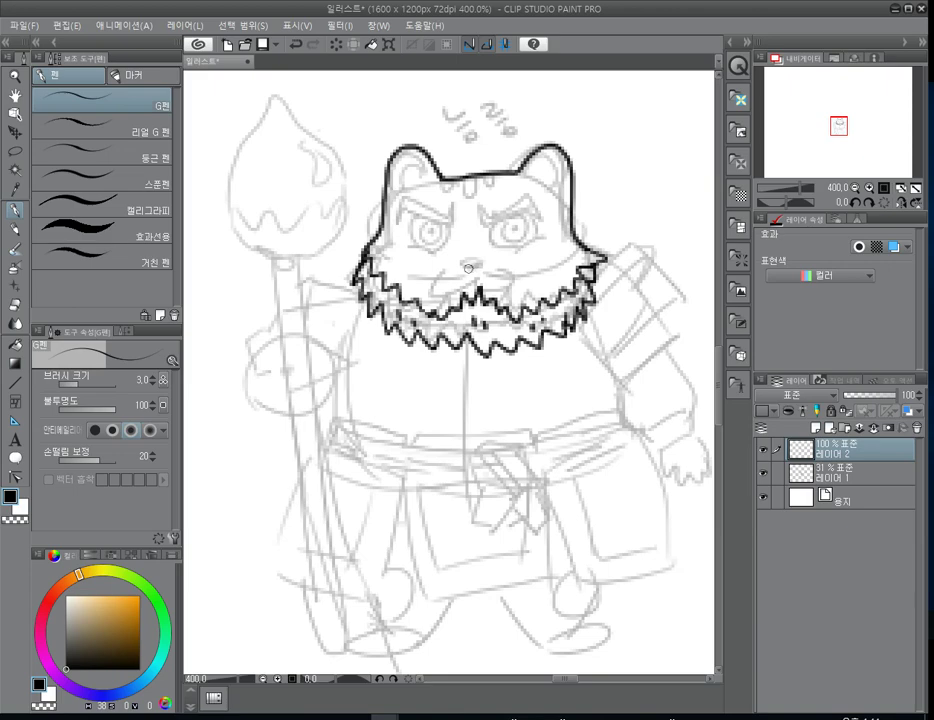
# - Ink the oval nose and curved muzzle, plus the three short rounded stripes hanging from the crown onto the forehead
pyautogui.moveTo(468, 268)
pyautogui.mouseDown()
pyautogui.moveTo(434, 285)
pyautogui.moveTo(469, 279)
pyautogui.moveTo(499, 269)
pyautogui.mouseUp()
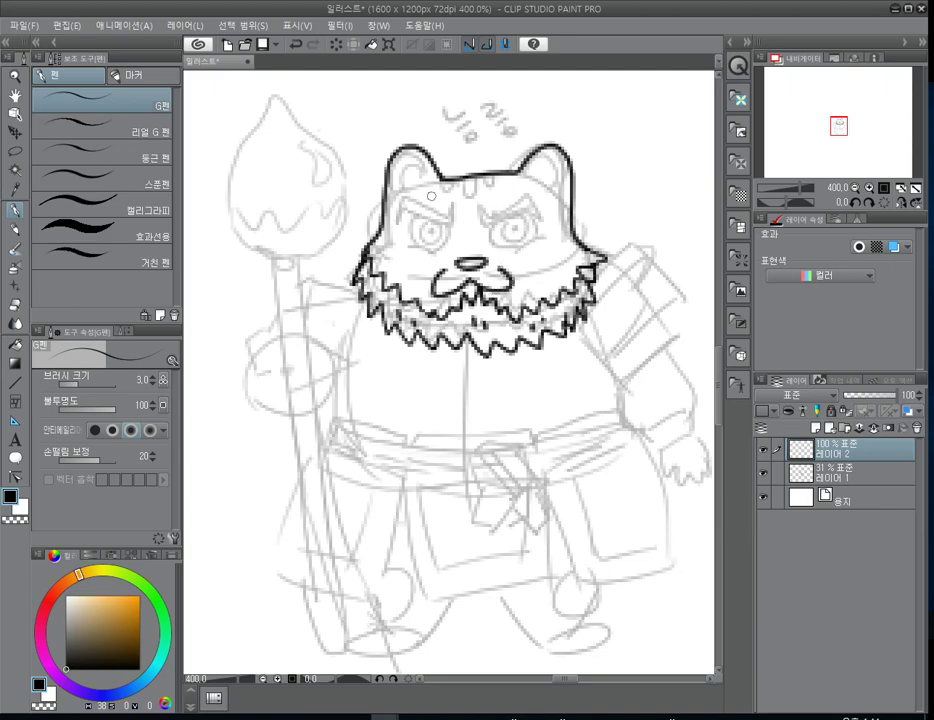
pyautogui.click(868, 188)
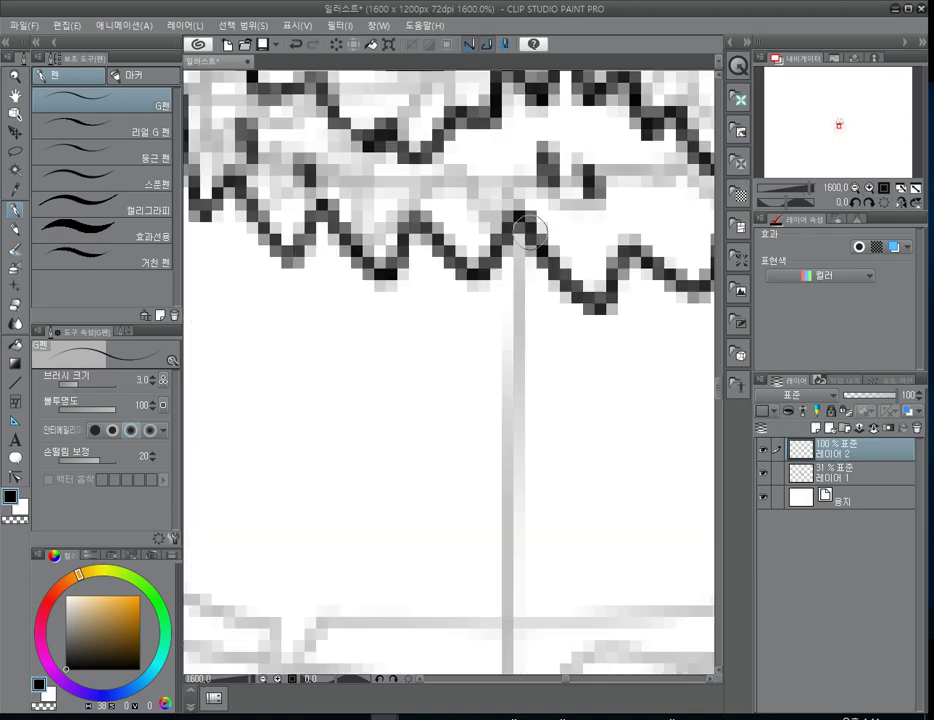
pyautogui.moveTo(509, 227); pyautogui.dragTo(432, 418)
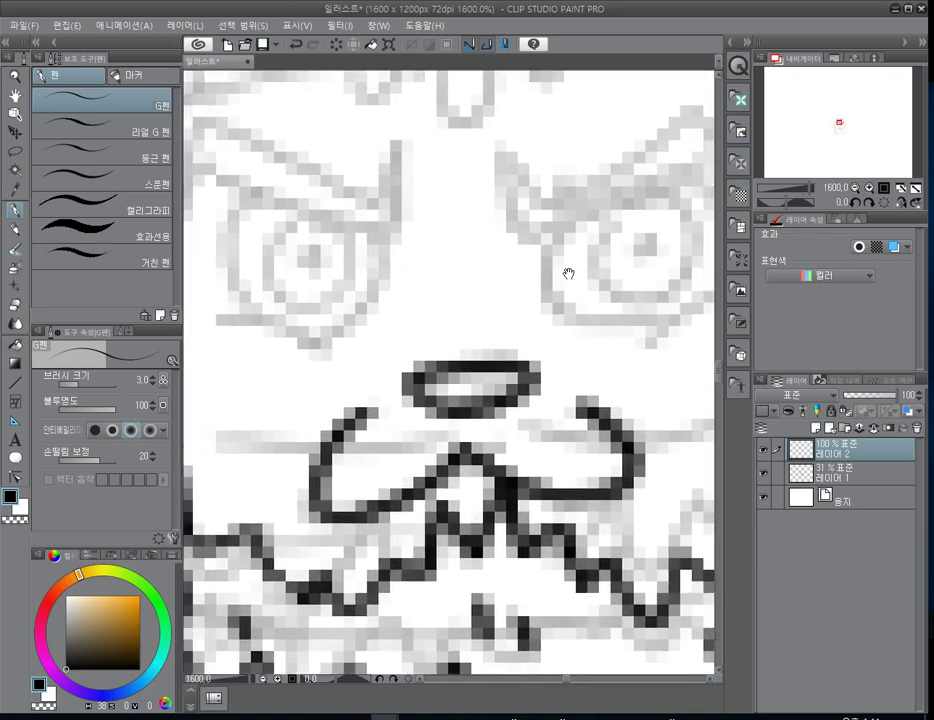
pyautogui.click(855, 188)
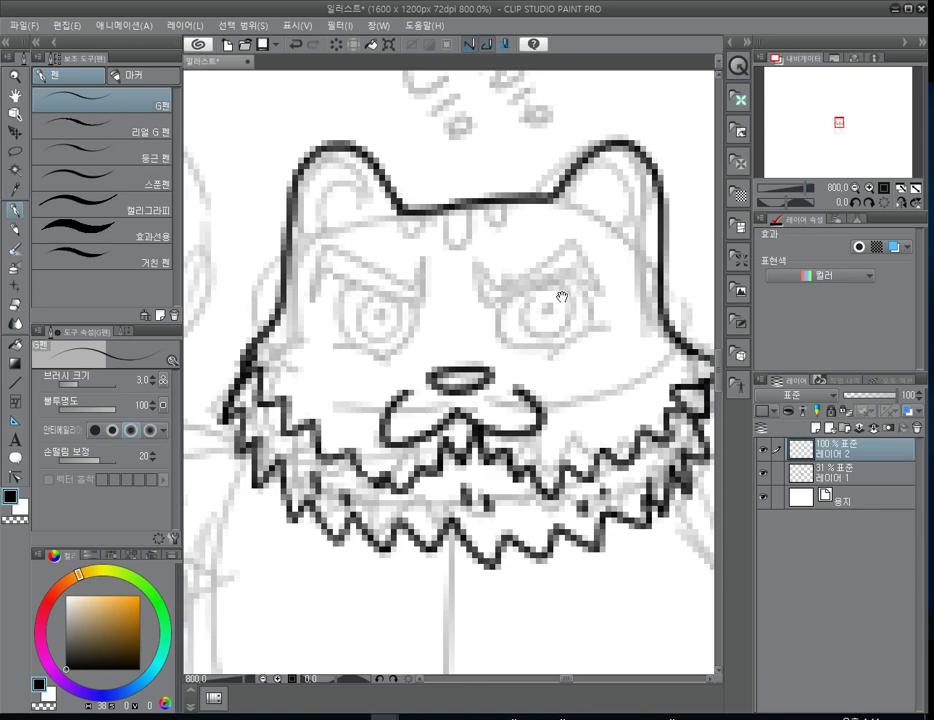
pyautogui.moveTo(540, 309); pyautogui.dragTo(517, 358)
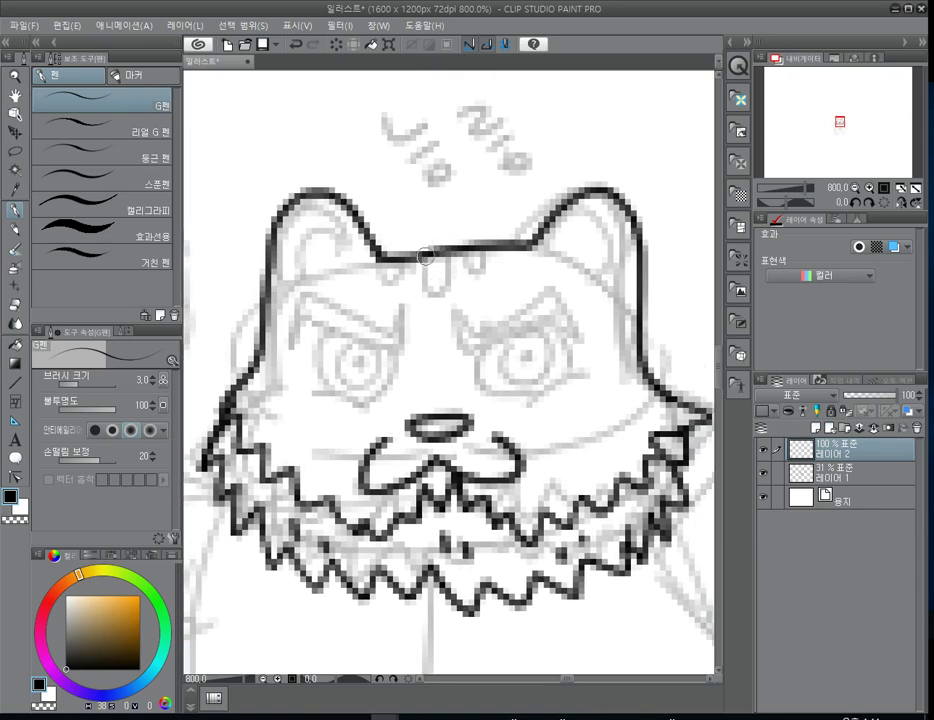
pyautogui.moveTo(433, 249)
pyautogui.mouseDown()
pyautogui.moveTo(433, 296)
pyautogui.moveTo(444, 300)
pyautogui.moveTo(458, 253)
pyautogui.moveTo(500, 252)
pyautogui.mouseUp()
pyautogui.moveTo(407, 261)
pyautogui.mouseDown()
pyautogui.moveTo(391, 278)
pyautogui.moveTo(386, 262)
pyautogui.mouseUp()
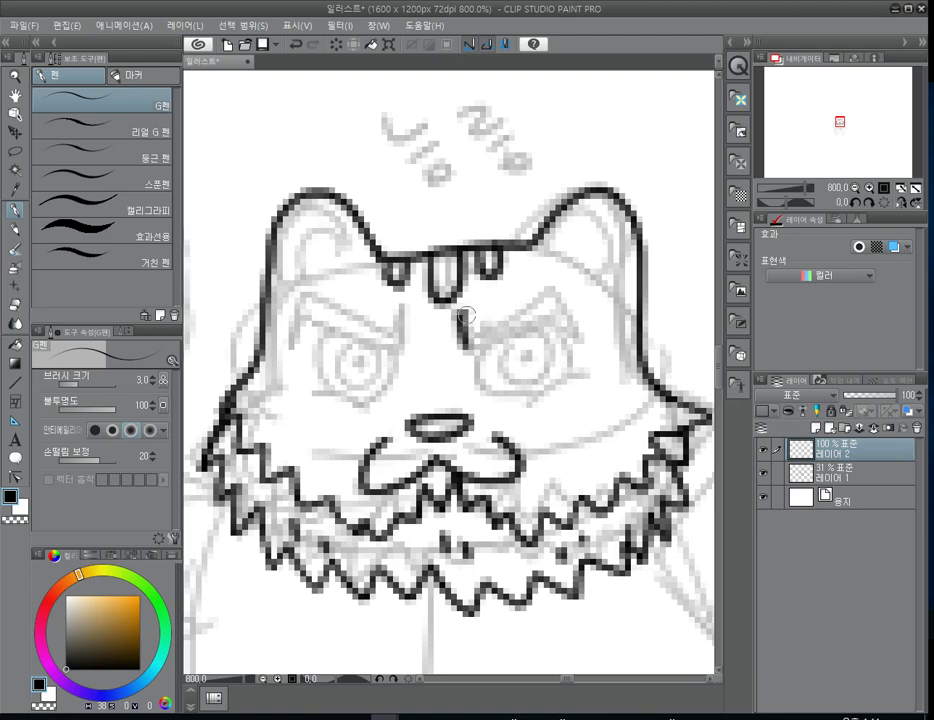
# - Ink both thick, inward-slanting eyebrow shapes and a short curved crease beneath each eye
pyautogui.moveTo(459, 324)
pyautogui.mouseDown()
pyautogui.moveTo(524, 292)
pyautogui.moveTo(575, 289)
pyautogui.moveTo(590, 322)
pyautogui.moveTo(586, 334)
pyautogui.moveTo(461, 324)
pyautogui.mouseUp()
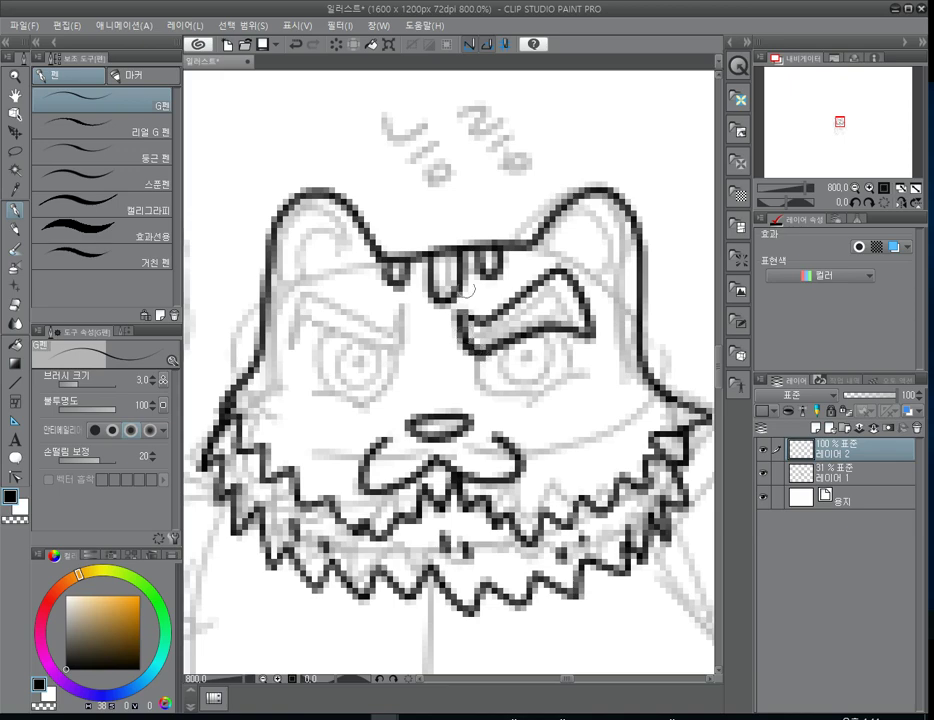
pyautogui.moveTo(406, 310)
pyautogui.mouseDown()
pyautogui.moveTo(391, 348)
pyautogui.moveTo(371, 345)
pyautogui.moveTo(312, 318)
pyautogui.moveTo(292, 344)
pyautogui.moveTo(294, 291)
pyautogui.moveTo(306, 268)
pyautogui.moveTo(332, 272)
pyautogui.moveTo(398, 305)
pyautogui.mouseUp()
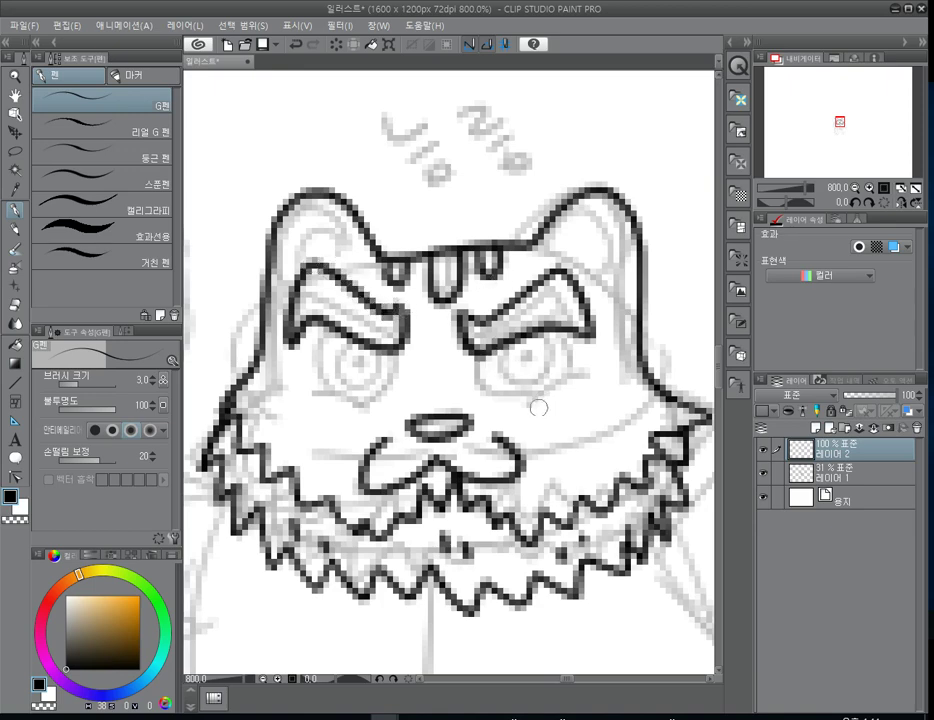
pyautogui.moveTo(538, 406)
pyautogui.mouseDown()
pyautogui.moveTo(546, 393)
pyautogui.moveTo(592, 385)
pyautogui.mouseUp()
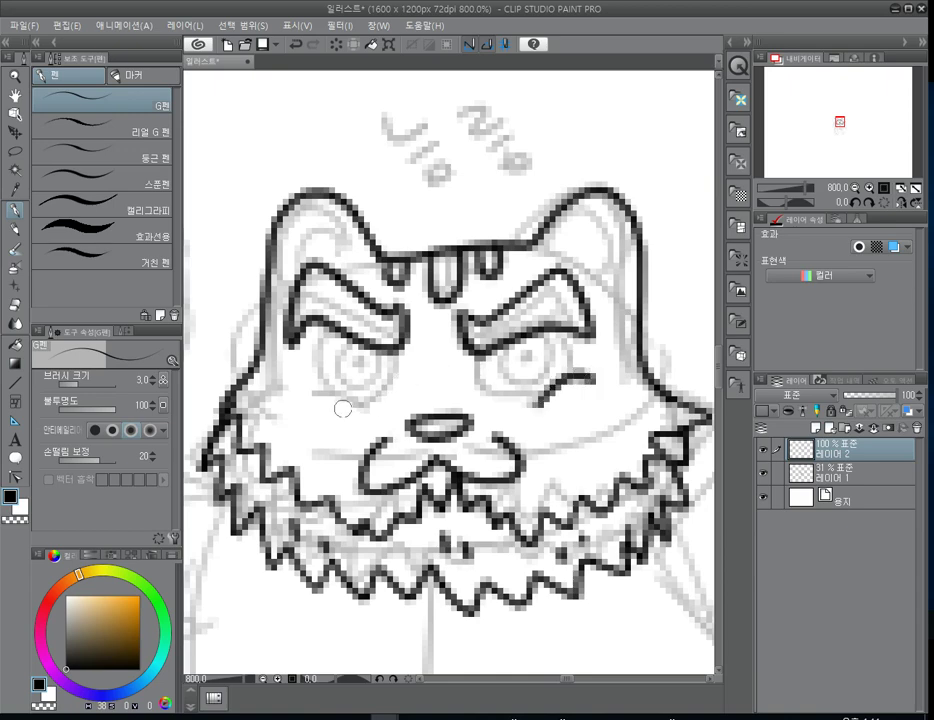
pyautogui.moveTo(360, 410); pyautogui.dragTo(296, 387)
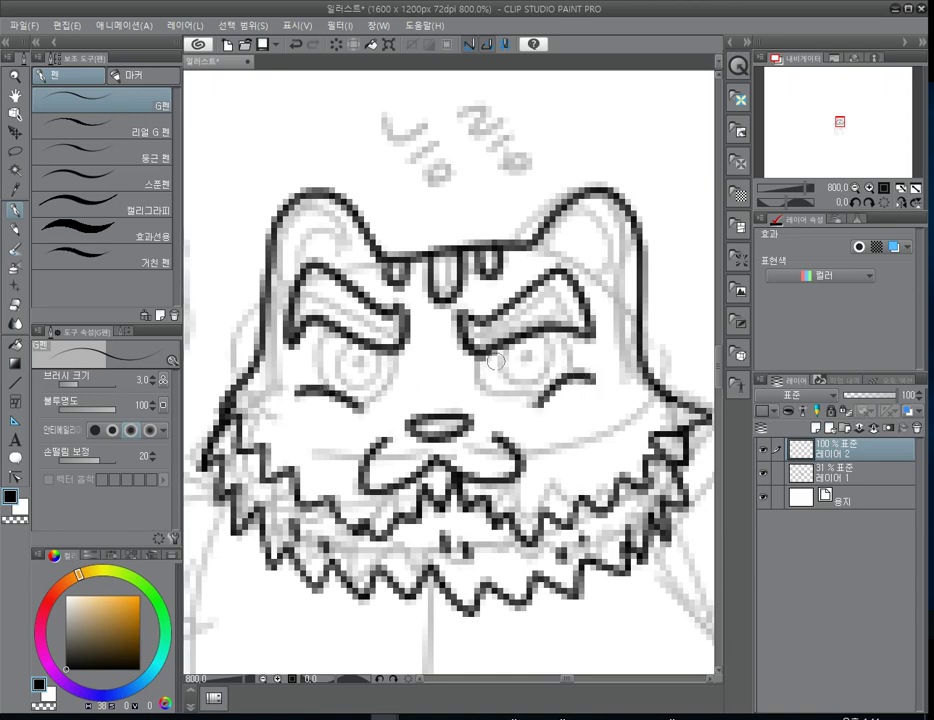
# - Ink both eyes with rounded rims, ringed irises and solid black pupils, and add the inner arc of each ear
pyautogui.moveTo(483, 357)
pyautogui.mouseDown()
pyautogui.moveTo(480, 375)
pyautogui.moveTo(493, 391)
pyautogui.mouseUp()
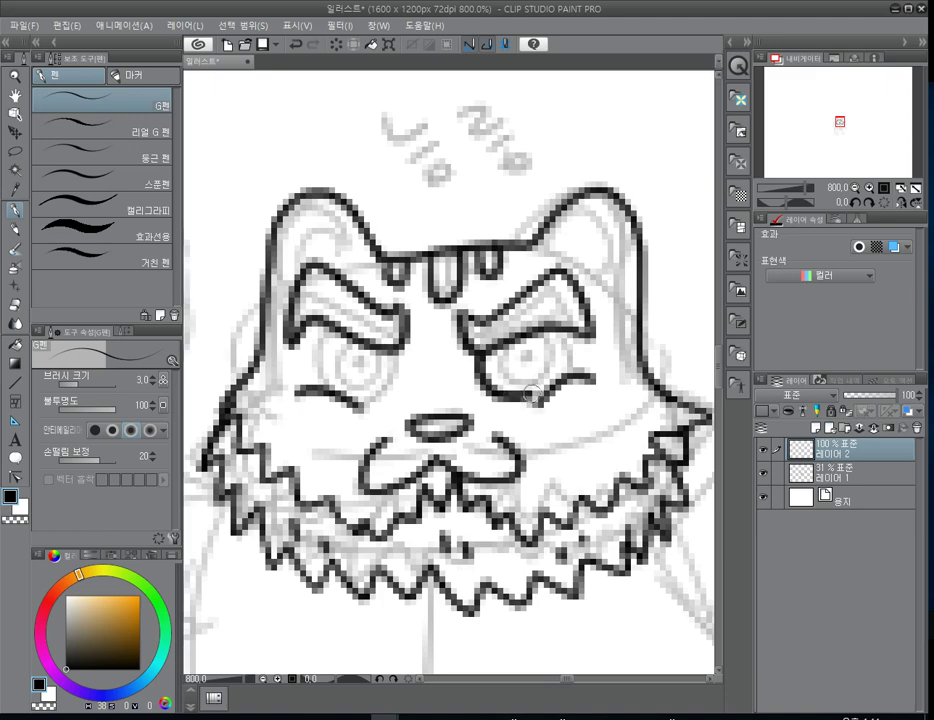
pyautogui.moveTo(571, 373); pyautogui.dragTo(566, 331)
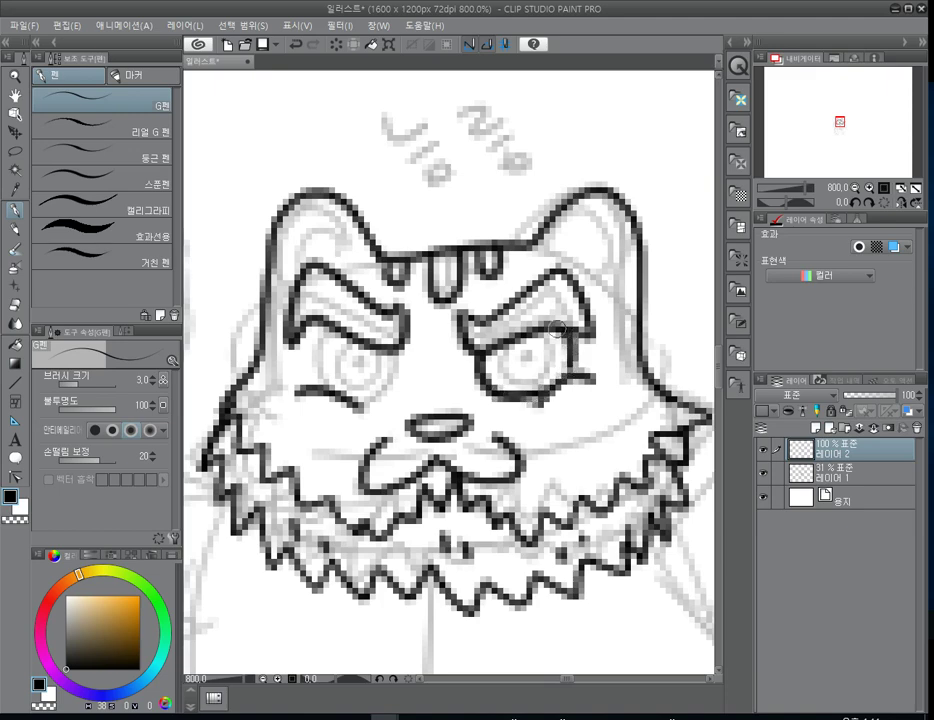
pyautogui.moveTo(506, 349)
pyautogui.mouseDown()
pyautogui.moveTo(503, 370)
pyautogui.moveTo(533, 380)
pyautogui.moveTo(548, 356)
pyautogui.moveTo(546, 336)
pyautogui.moveTo(526, 355)
pyautogui.mouseUp()
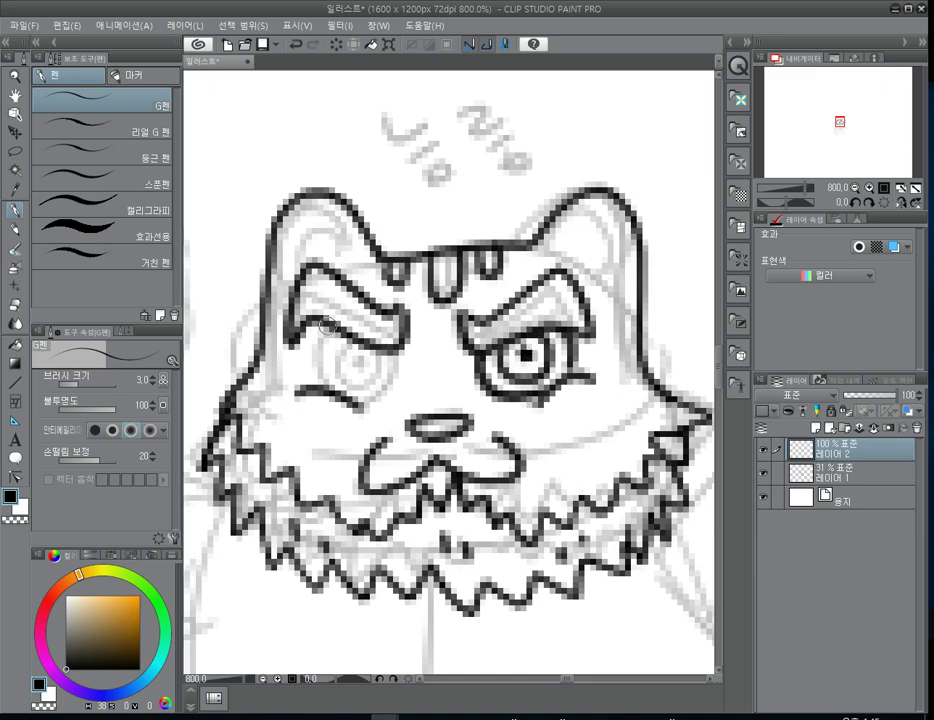
pyautogui.moveTo(321, 326)
pyautogui.mouseDown()
pyautogui.moveTo(311, 348)
pyautogui.moveTo(323, 385)
pyautogui.mouseUp()
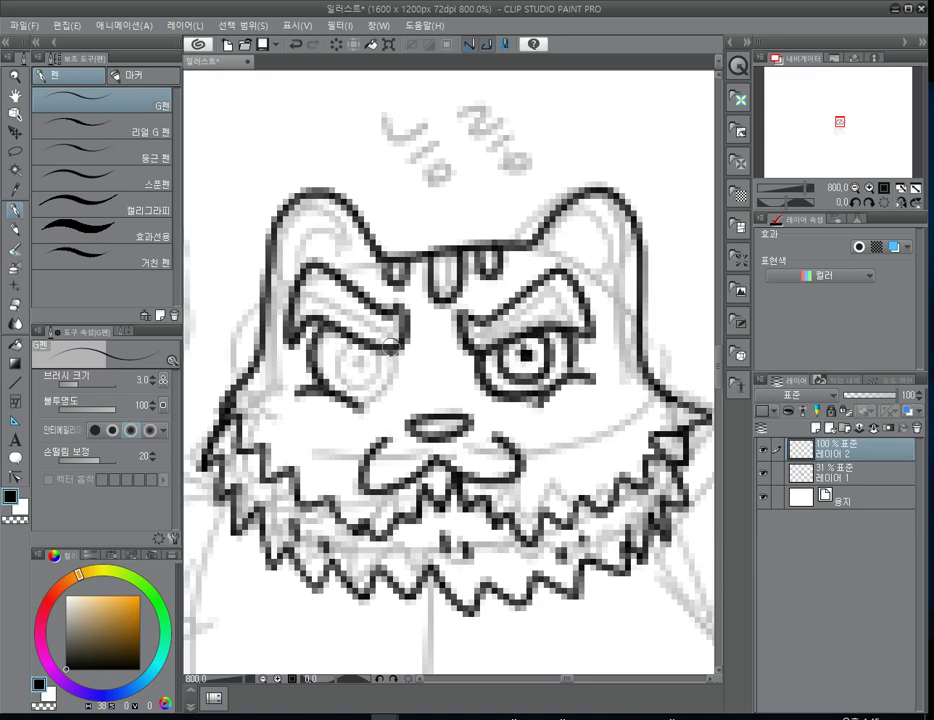
pyautogui.moveTo(395, 347)
pyautogui.mouseDown()
pyautogui.moveTo(382, 401)
pyautogui.moveTo(362, 407)
pyautogui.mouseUp()
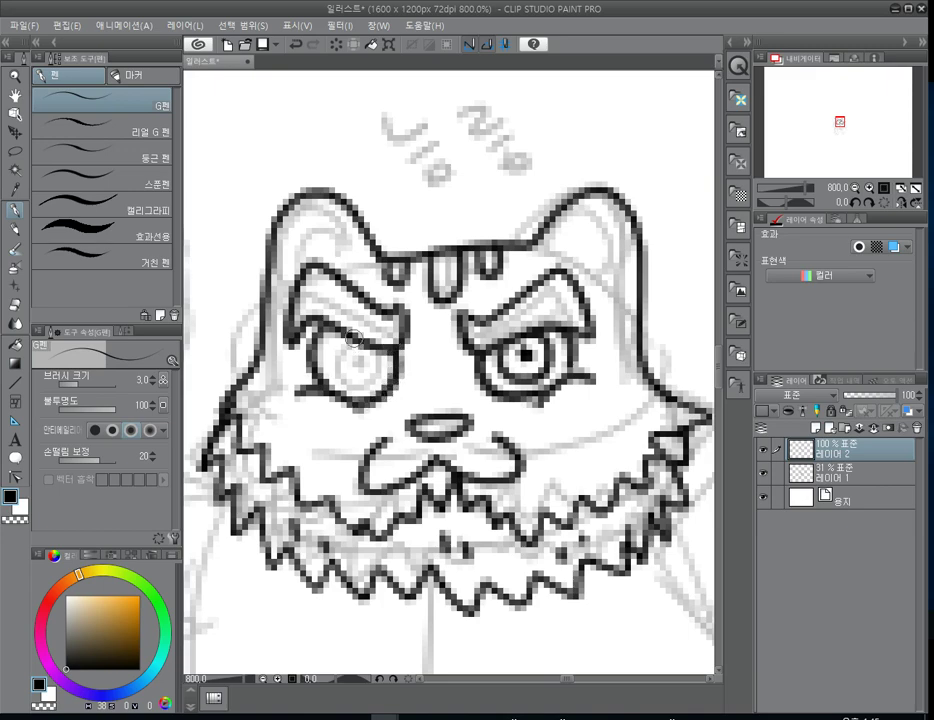
pyautogui.moveTo(341, 343)
pyautogui.mouseDown()
pyautogui.moveTo(343, 375)
pyautogui.moveTo(368, 377)
pyautogui.moveTo(372, 350)
pyautogui.moveTo(357, 362)
pyautogui.mouseUp()
pyautogui.click(357, 360)
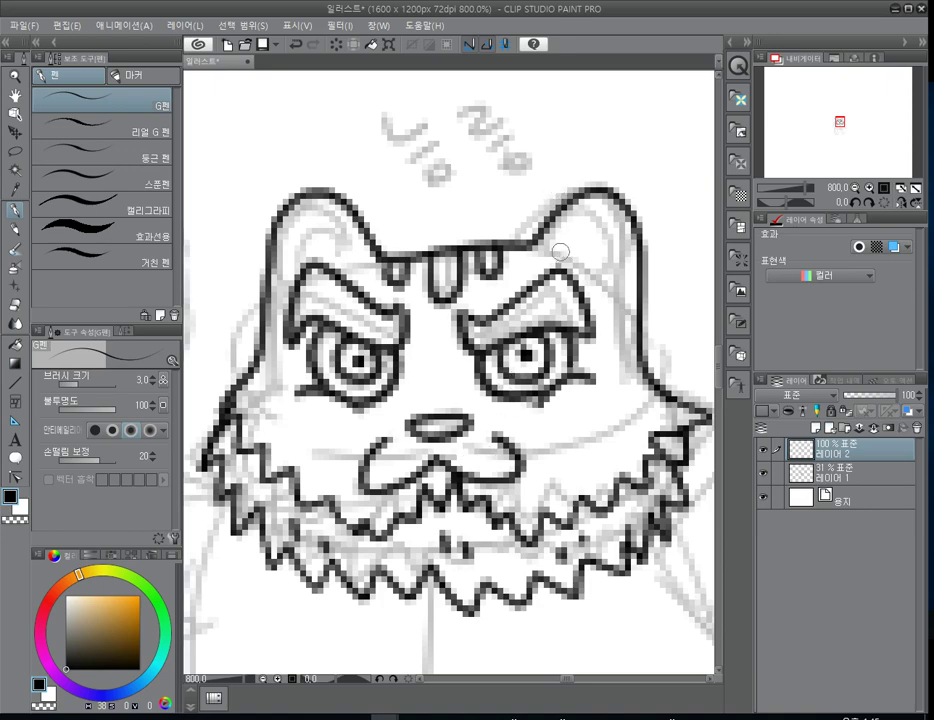
pyautogui.moveTo(566, 240)
pyautogui.mouseDown()
pyautogui.moveTo(588, 214)
pyautogui.moveTo(604, 217)
pyautogui.moveTo(608, 275)
pyautogui.mouseUp()
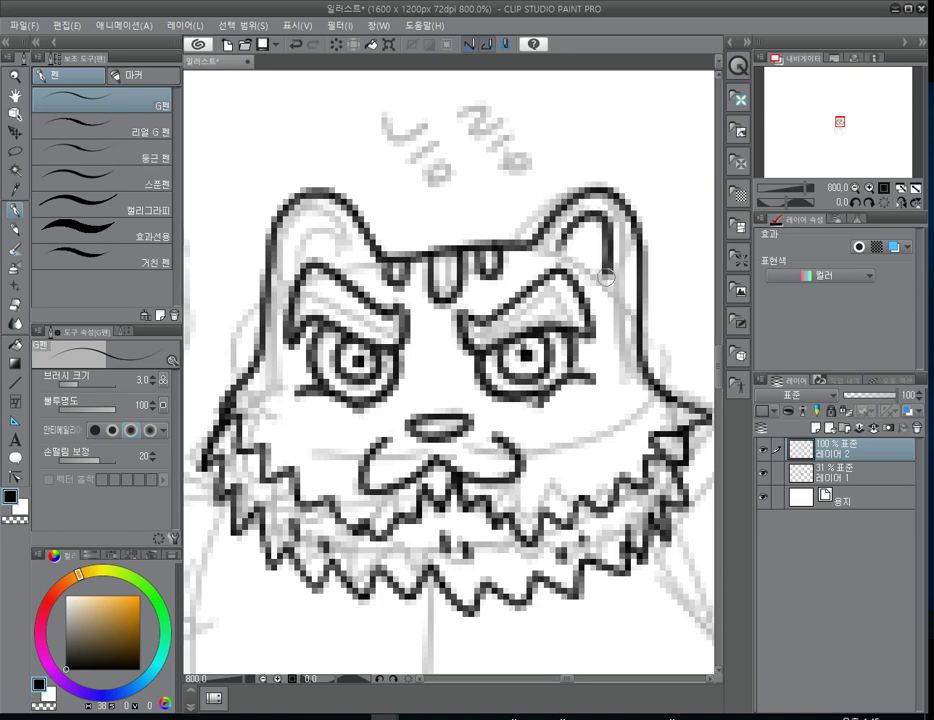
pyautogui.moveTo(296, 266)
pyautogui.mouseDown()
pyautogui.moveTo(295, 250)
pyautogui.moveTo(320, 216)
pyautogui.moveTo(350, 246)
pyautogui.mouseUp()
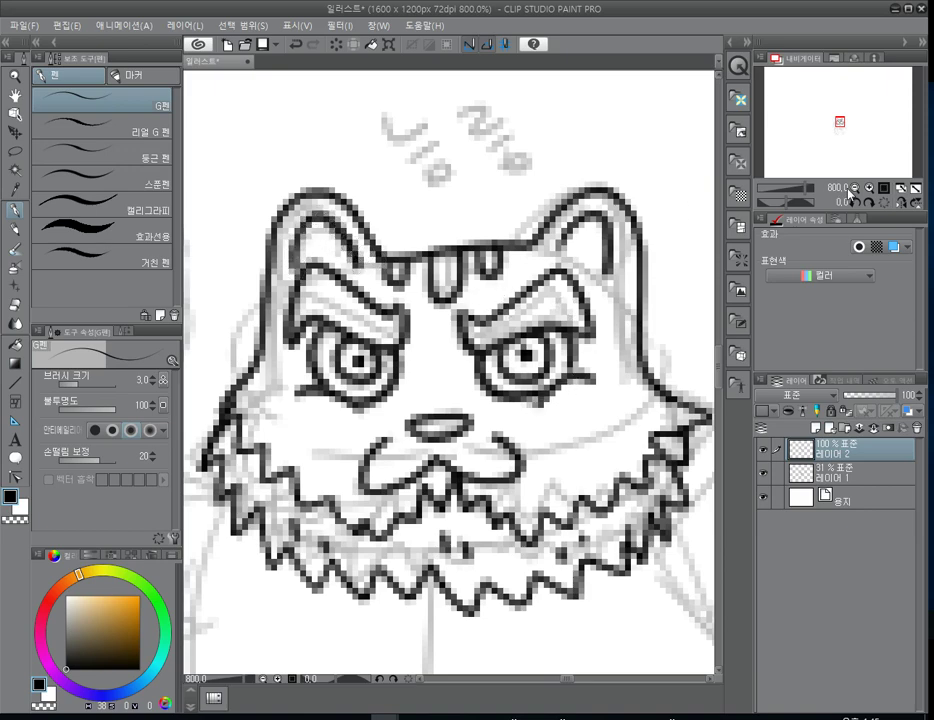
# - Ink the torso's curved side nearest the staff and the vertical centre line, both running from the beard to the belt
pyautogui.click(854, 188)
pyautogui.moveTo(503, 490); pyautogui.dragTo(527, 273)
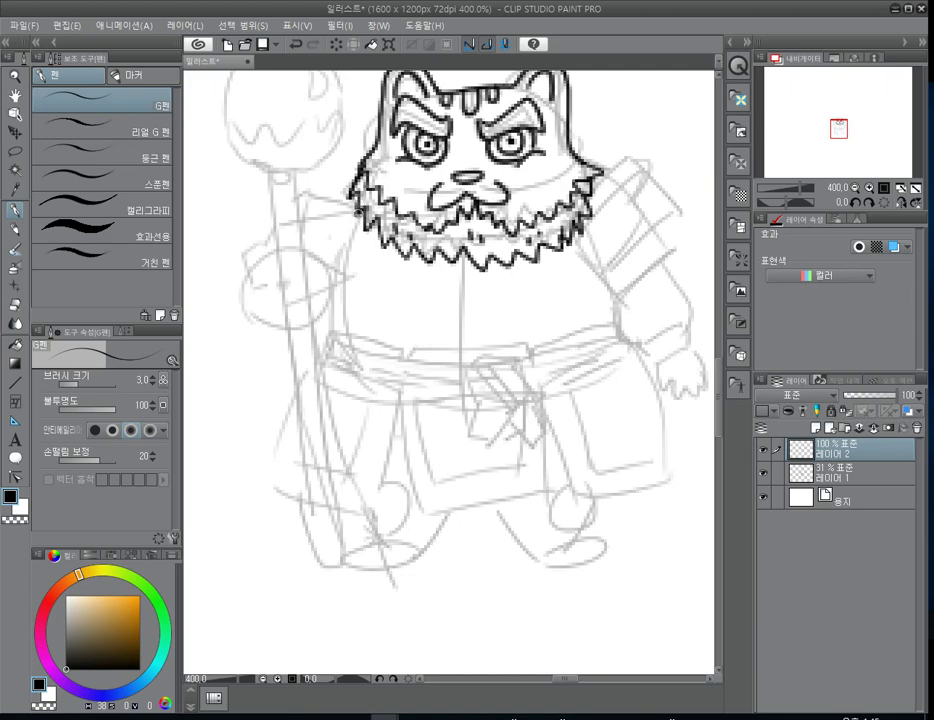
pyautogui.moveTo(357, 200); pyautogui.dragTo(344, 313)
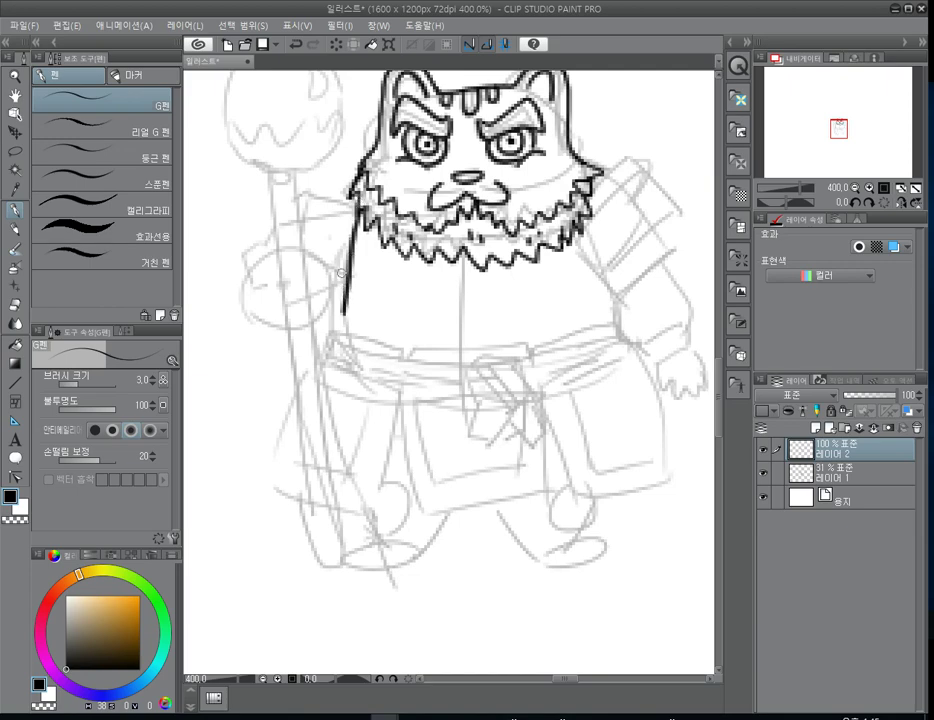
pyautogui.hotkey('ctrl', 'z')
pyautogui.moveTo(358, 195); pyautogui.dragTo(339, 288)
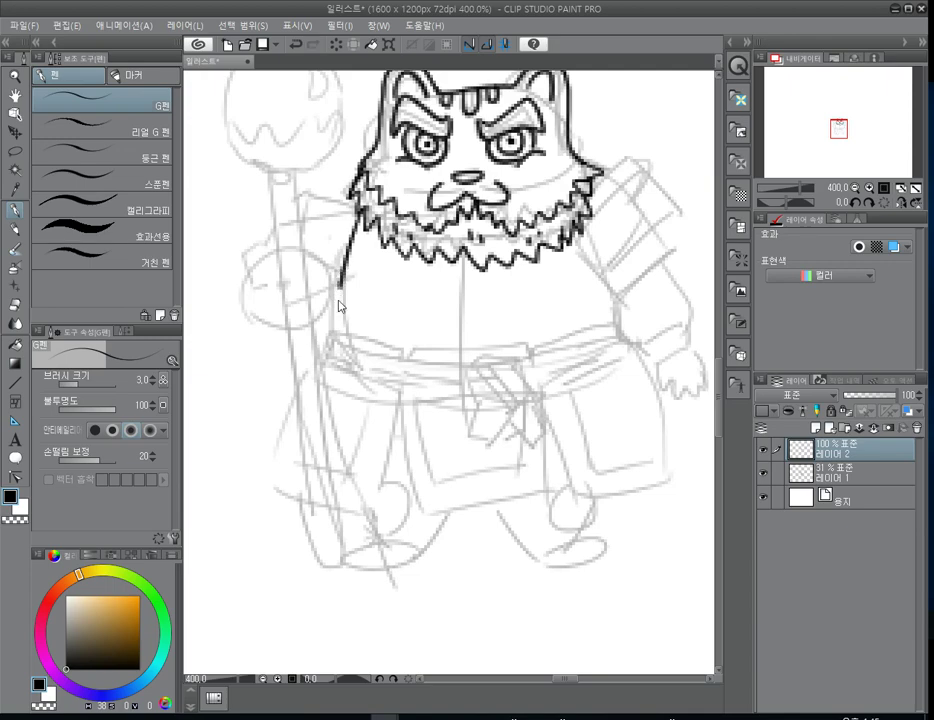
pyautogui.hotkey('ctrl', 'z')
pyautogui.moveTo(360, 206); pyautogui.dragTo(333, 330)
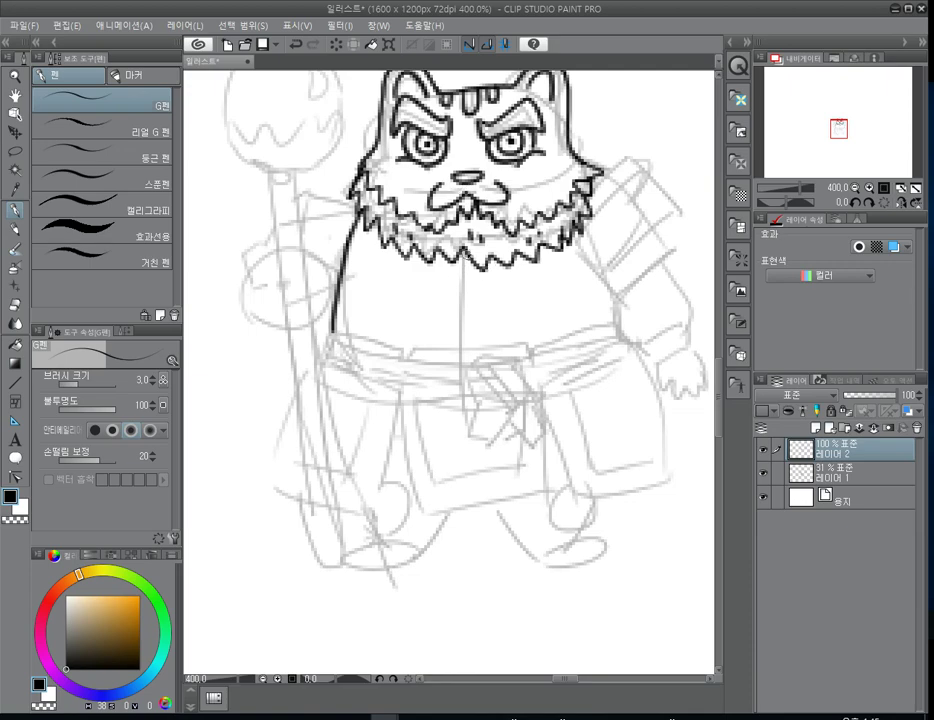
pyautogui.moveTo(462, 252); pyautogui.dragTo(464, 343)
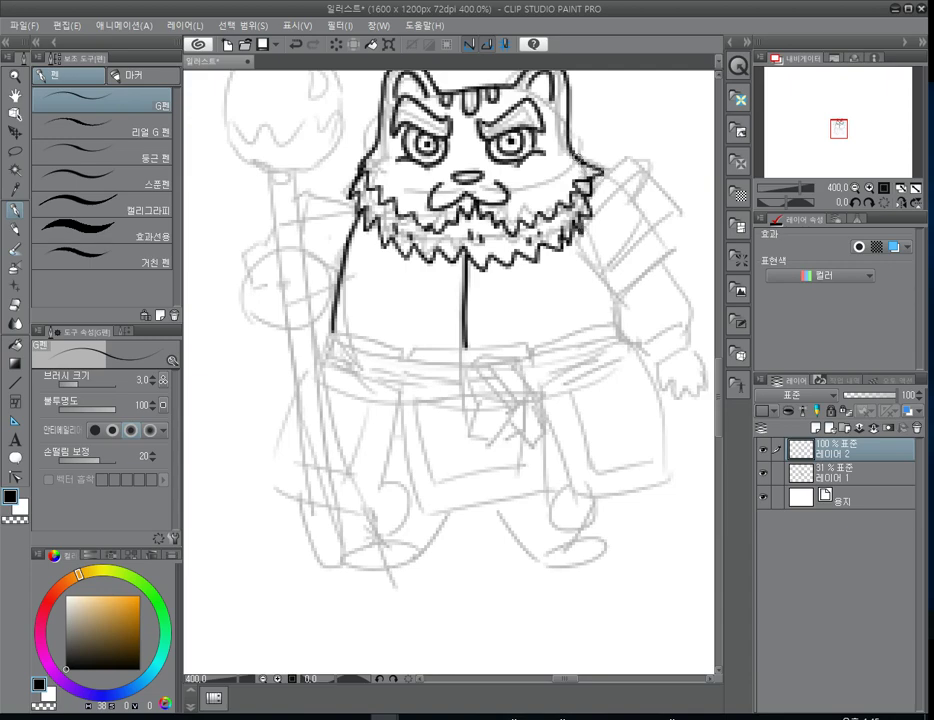
# - Ink the short sleeve on the arm away from the staff, outlining its rounded shoulder, slanted hem and inner edge beside the chest
pyautogui.moveTo(577, 164); pyautogui.dragTo(586, 184)
pyautogui.moveTo(605, 158)
pyautogui.mouseDown()
pyautogui.moveTo(639, 186)
pyautogui.moveTo(673, 252)
pyautogui.mouseUp()
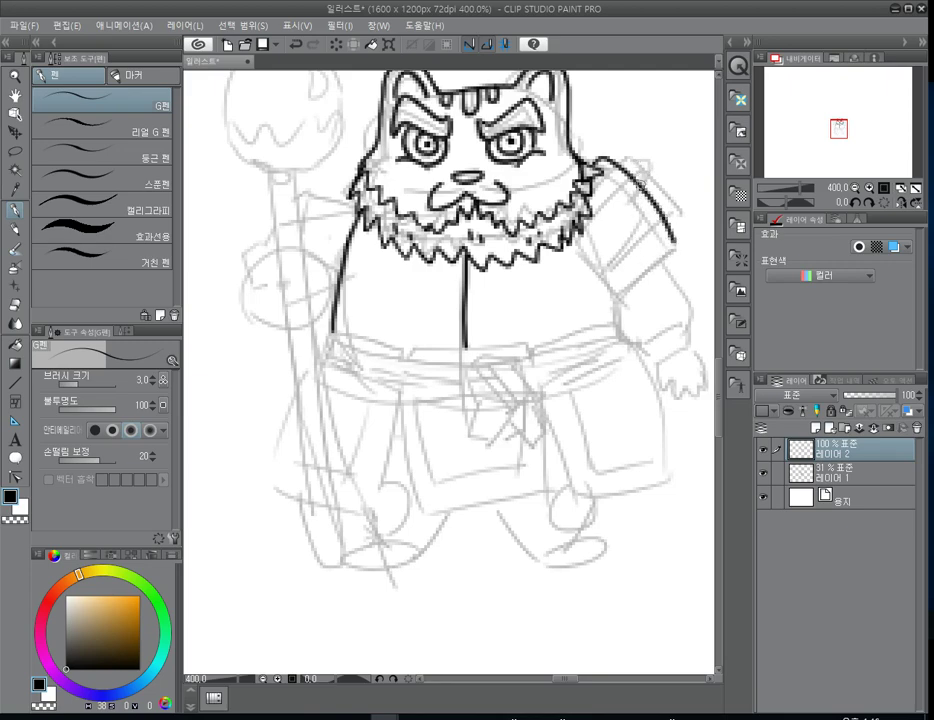
pyautogui.hotkey('ctrl', 'z')
pyautogui.moveTo(598, 168)
pyautogui.mouseDown()
pyautogui.moveTo(664, 184)
pyautogui.moveTo(691, 222)
pyautogui.moveTo(688, 239)
pyautogui.moveTo(667, 233)
pyautogui.moveTo(615, 295)
pyautogui.mouseUp()
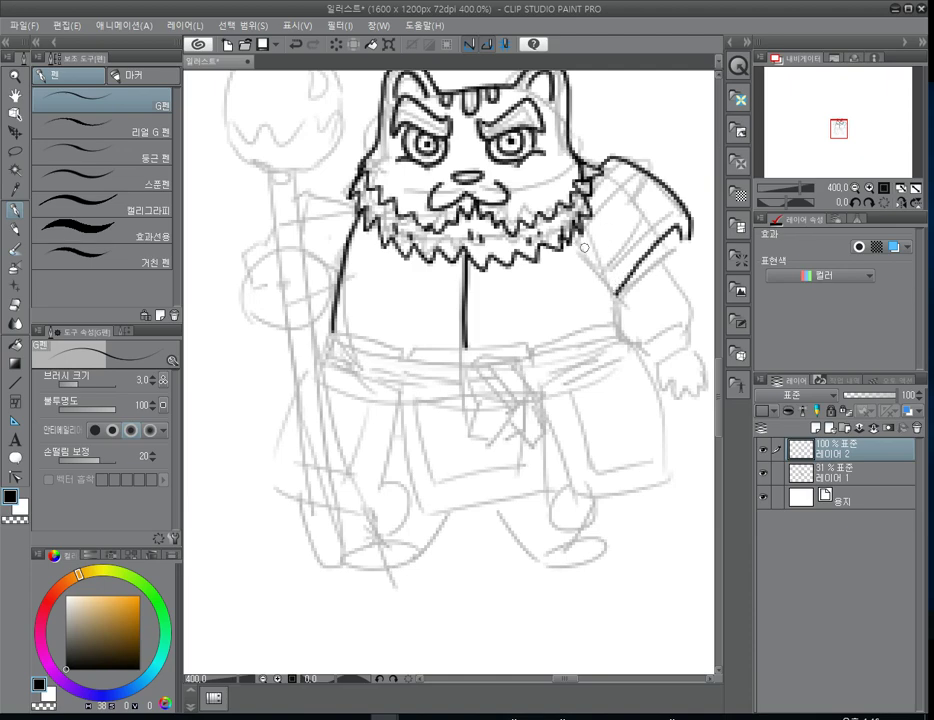
pyautogui.moveTo(567, 247); pyautogui.dragTo(617, 293)
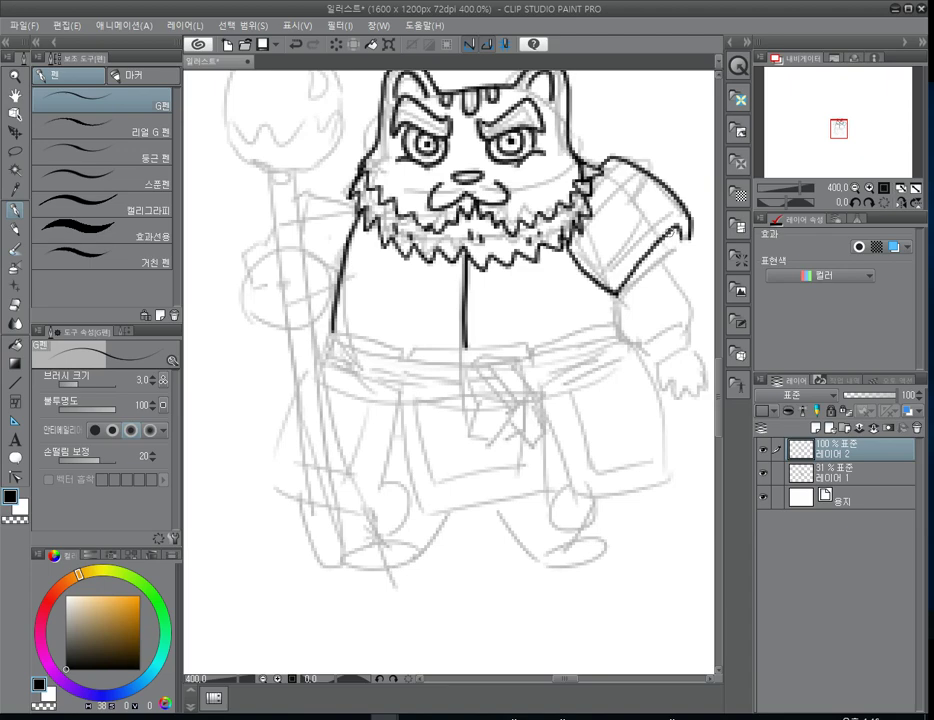
# - Ink the inside of the sleeve opening, and the bulging forearm ending in a wrist band
pyautogui.moveTo(685, 265); pyautogui.dragTo(628, 289)
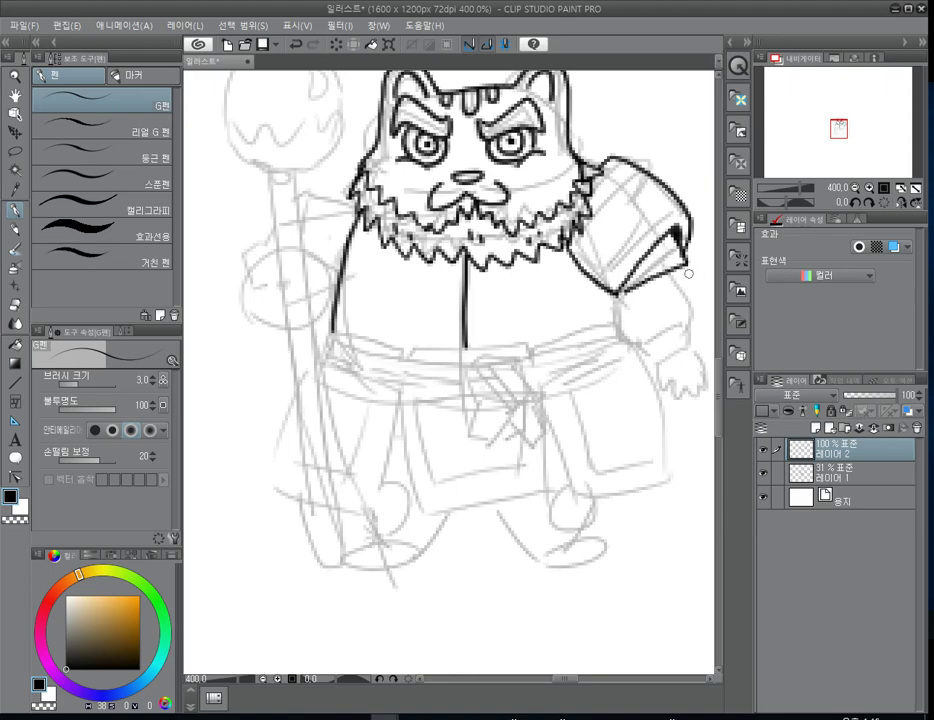
pyautogui.moveTo(686, 266); pyautogui.dragTo(692, 330)
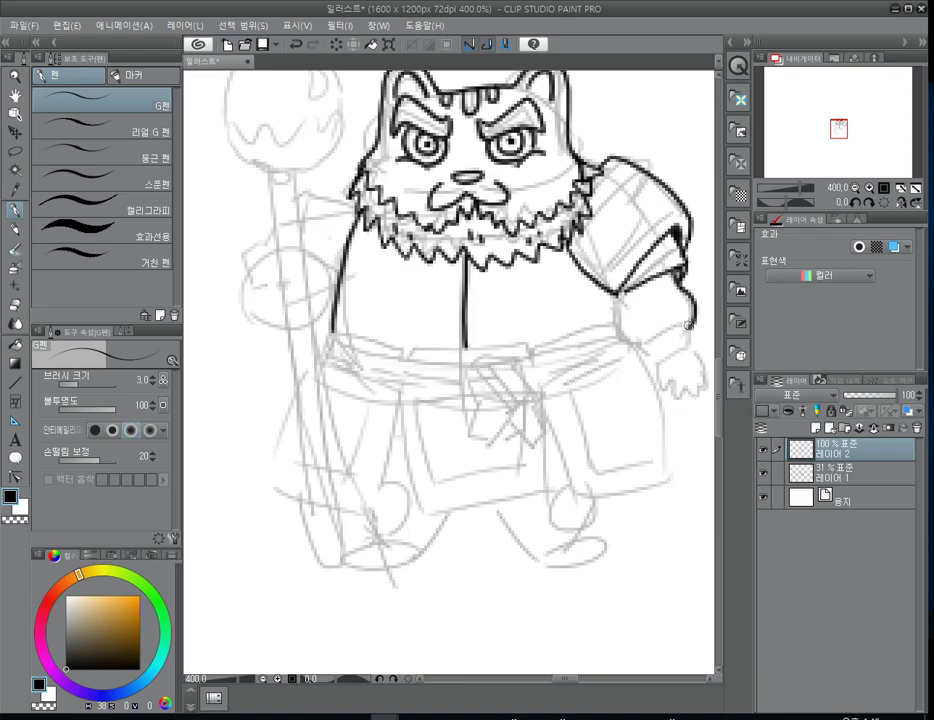
pyautogui.moveTo(616, 293)
pyautogui.mouseDown()
pyautogui.moveTo(615, 328)
pyautogui.moveTo(634, 343)
pyautogui.mouseUp()
pyautogui.moveTo(641, 344)
pyautogui.mouseDown()
pyautogui.moveTo(680, 322)
pyautogui.moveTo(646, 353)
pyautogui.moveTo(656, 364)
pyautogui.moveTo(690, 350)
pyautogui.mouseUp()
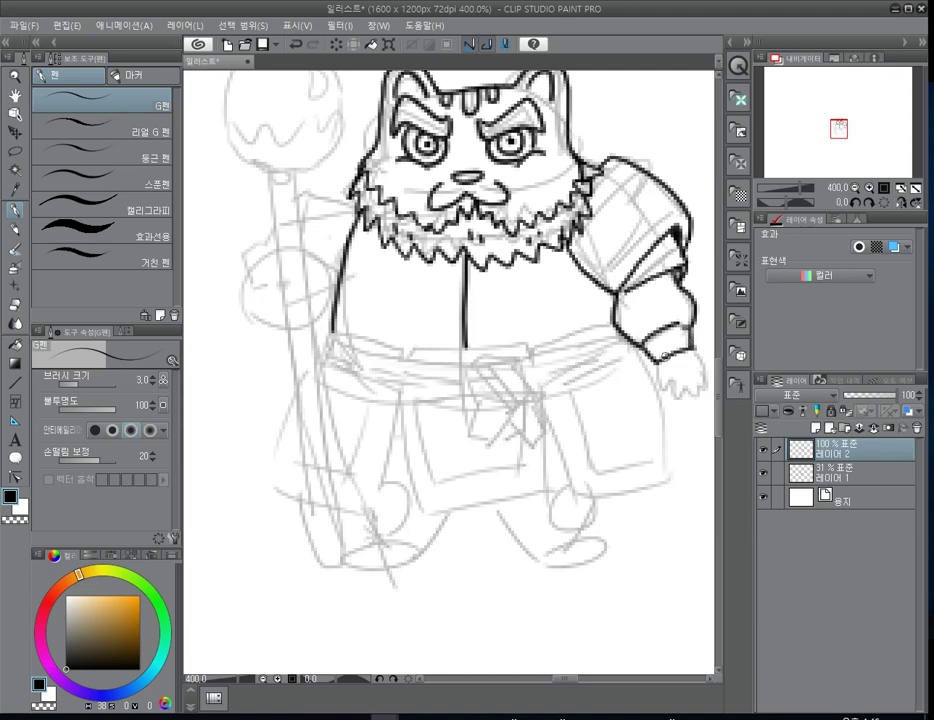
# - Add short fur marks to the forearm and ink the clawed hand below the wrist band, redrawing it closer to the sketch
pyautogui.moveTo(636, 302)
pyautogui.mouseDown()
pyautogui.moveTo(670, 298)
pyautogui.moveTo(645, 319)
pyautogui.moveTo(653, 376)
pyautogui.moveTo(689, 390)
pyautogui.moveTo(702, 382)
pyautogui.moveTo(692, 356)
pyautogui.mouseUp()
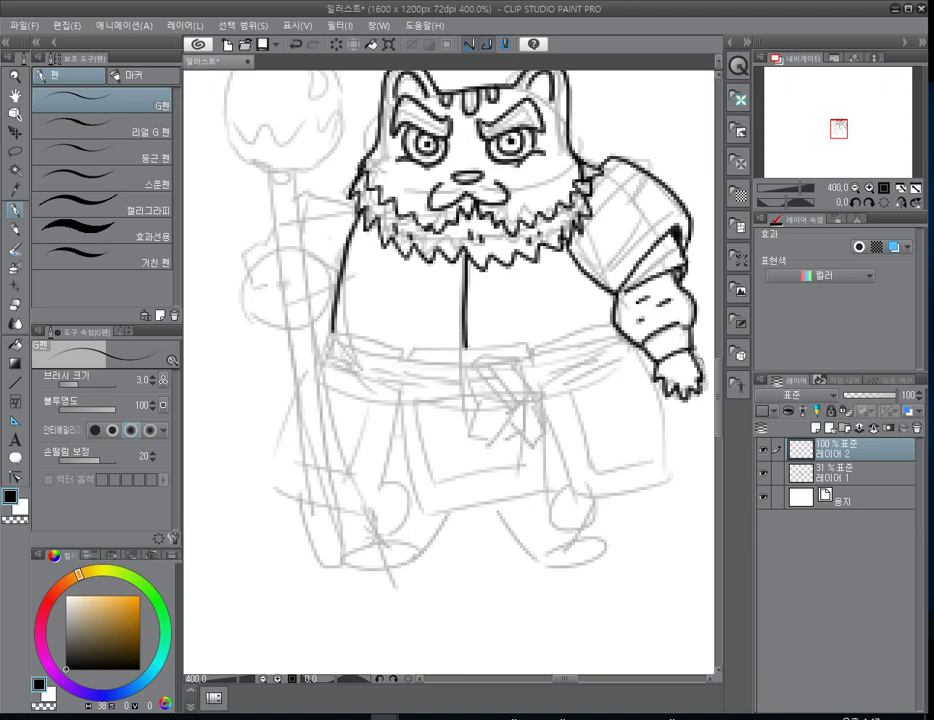
pyautogui.hotkey('ctrl', 'z')
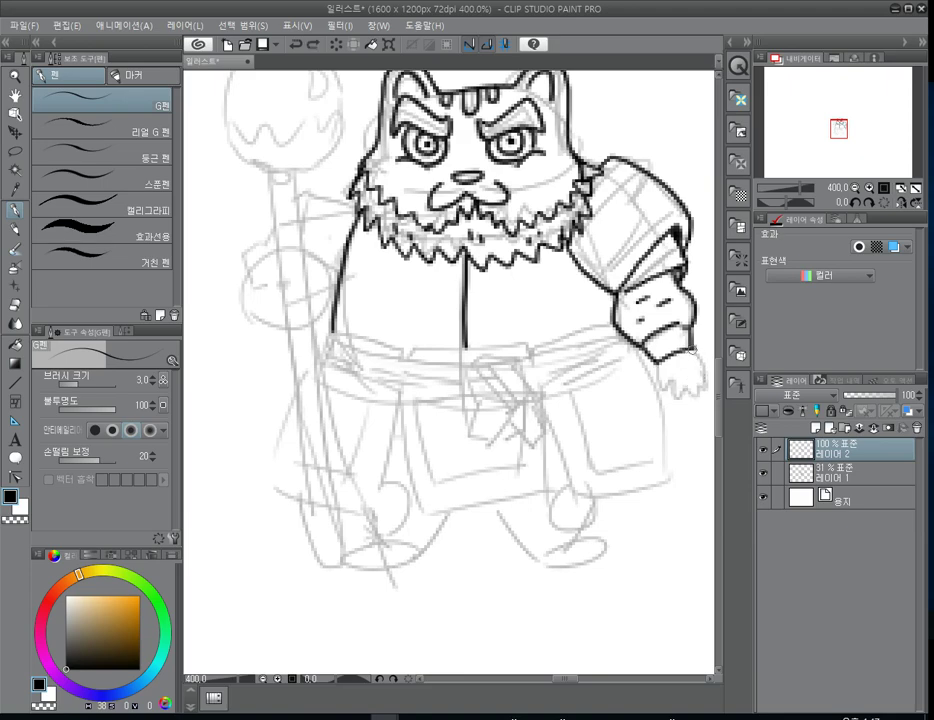
pyautogui.moveTo(692, 350)
pyautogui.mouseDown()
pyautogui.moveTo(705, 389)
pyautogui.moveTo(673, 395)
pyautogui.moveTo(659, 368)
pyautogui.mouseUp()
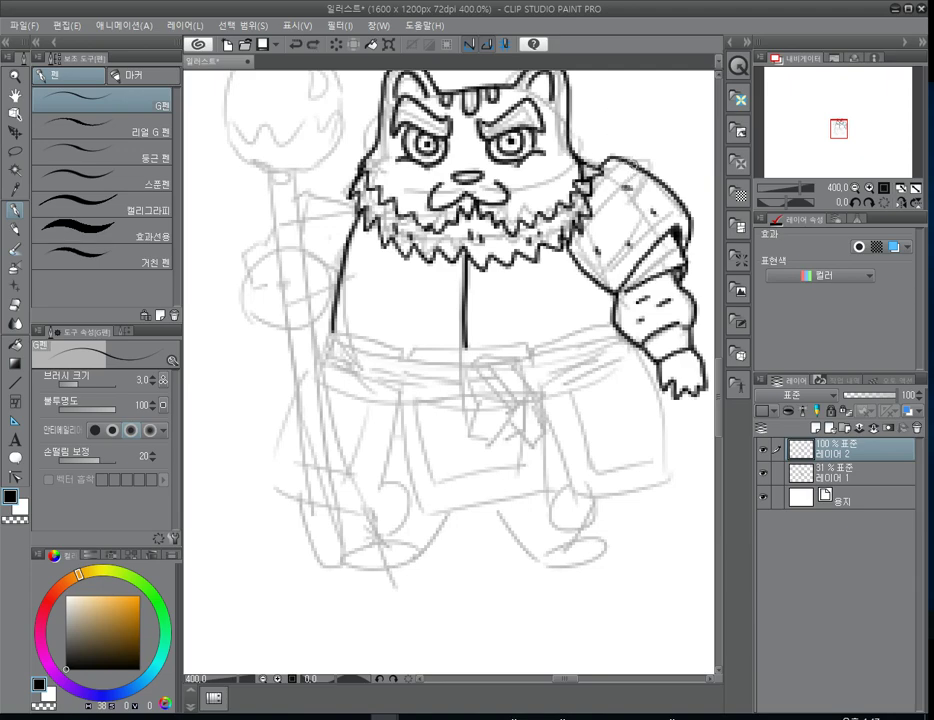
# - Ink the line across the shoulder and the border along the sleeve's edges, and add short fur marks on the upper arm
pyautogui.moveTo(634, 161)
pyautogui.mouseDown()
pyautogui.moveTo(596, 185)
pyautogui.moveTo(598, 224)
pyautogui.mouseUp()
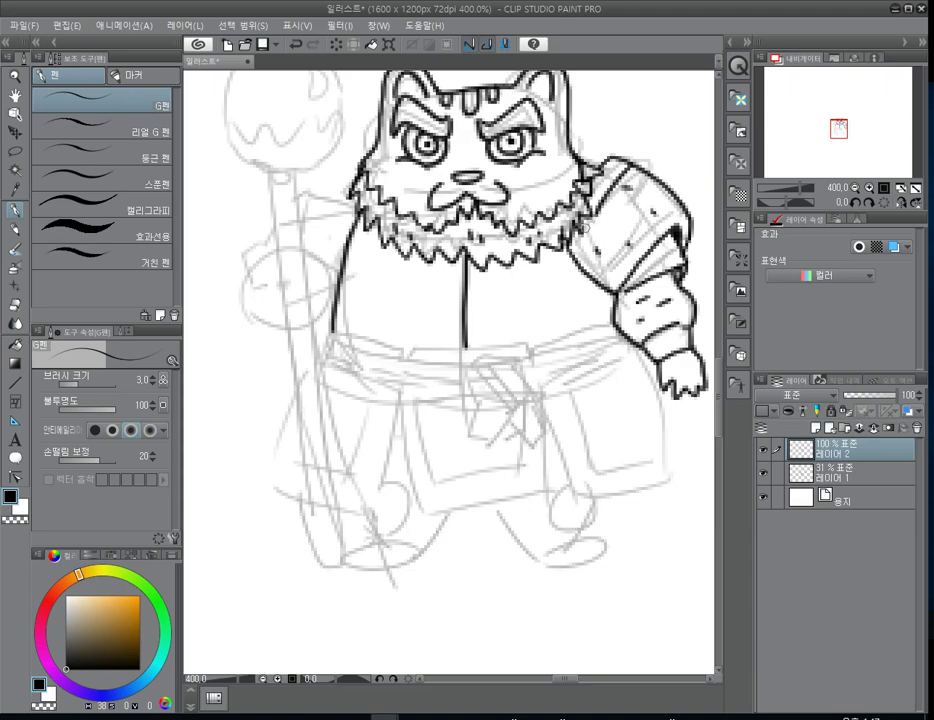
pyautogui.moveTo(579, 229)
pyautogui.mouseDown()
pyautogui.moveTo(613, 272)
pyautogui.moveTo(644, 213)
pyautogui.moveTo(684, 213)
pyautogui.mouseUp()
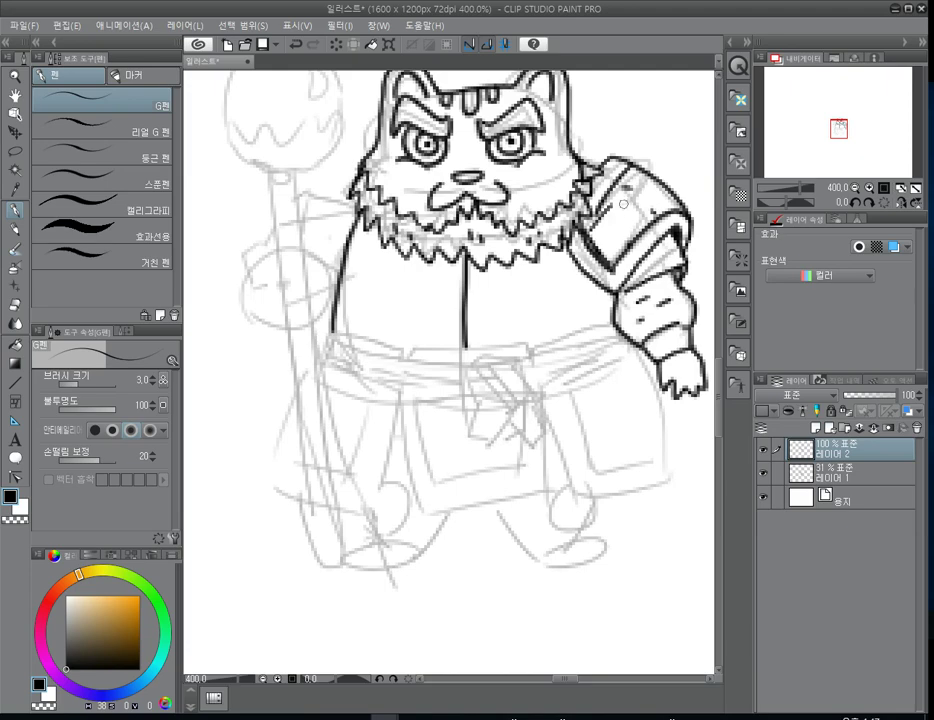
pyautogui.moveTo(638, 190)
pyautogui.mouseDown()
pyautogui.moveTo(649, 186)
pyautogui.moveTo(628, 214)
pyautogui.mouseUp()
# - Ink the curved shoulder line on the staff side and add short fur marks to the adjacent half of the torso
pyautogui.moveTo(348, 188); pyautogui.dragTo(318, 197)
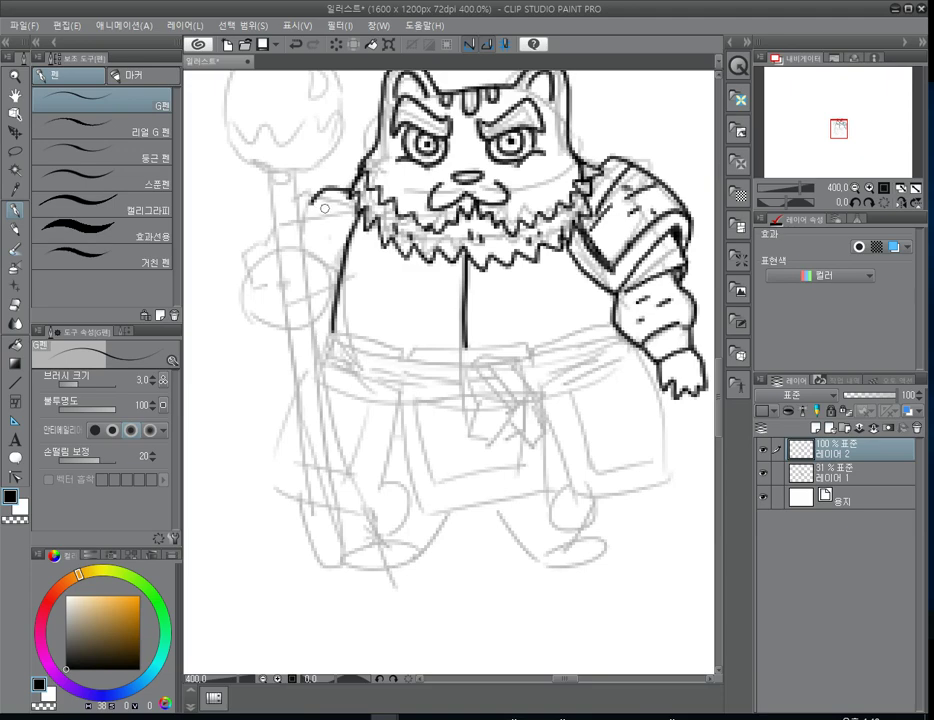
pyautogui.moveTo(316, 196); pyautogui.dragTo(280, 222)
pyautogui.click(371, 309)
pyautogui.click(369, 271)
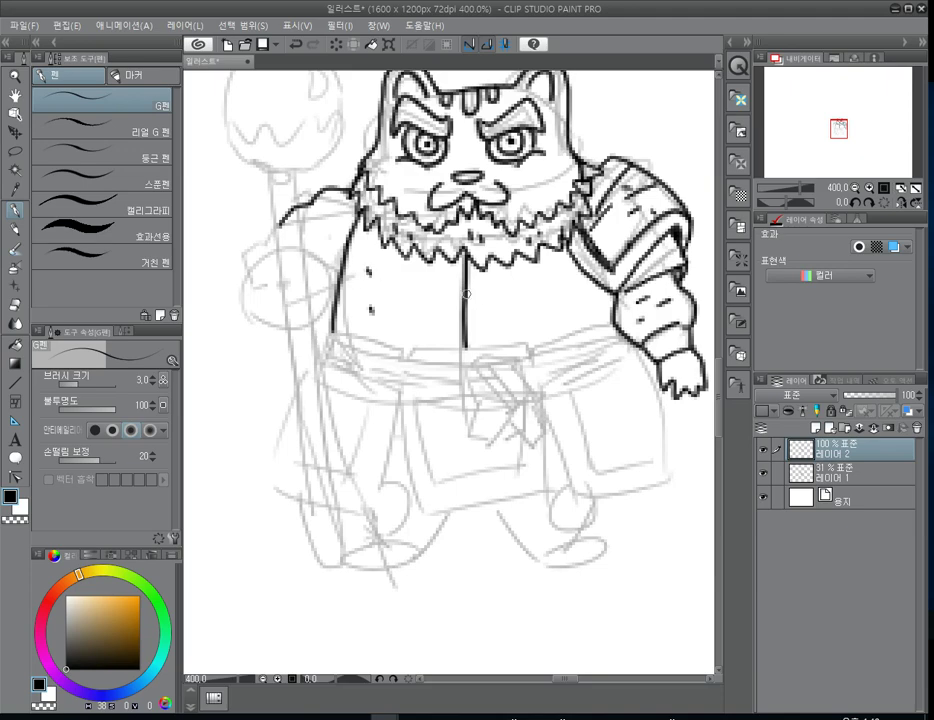
# - Erase a small gap in the torso's centre line and add short fur marks to the other half of the belly
pyautogui.press('e')
pyautogui.moveTo(460, 302); pyautogui.dragTo(464, 296)
pyautogui.press('p')
pyautogui.moveTo(527, 311); pyautogui.dragTo(534, 315)
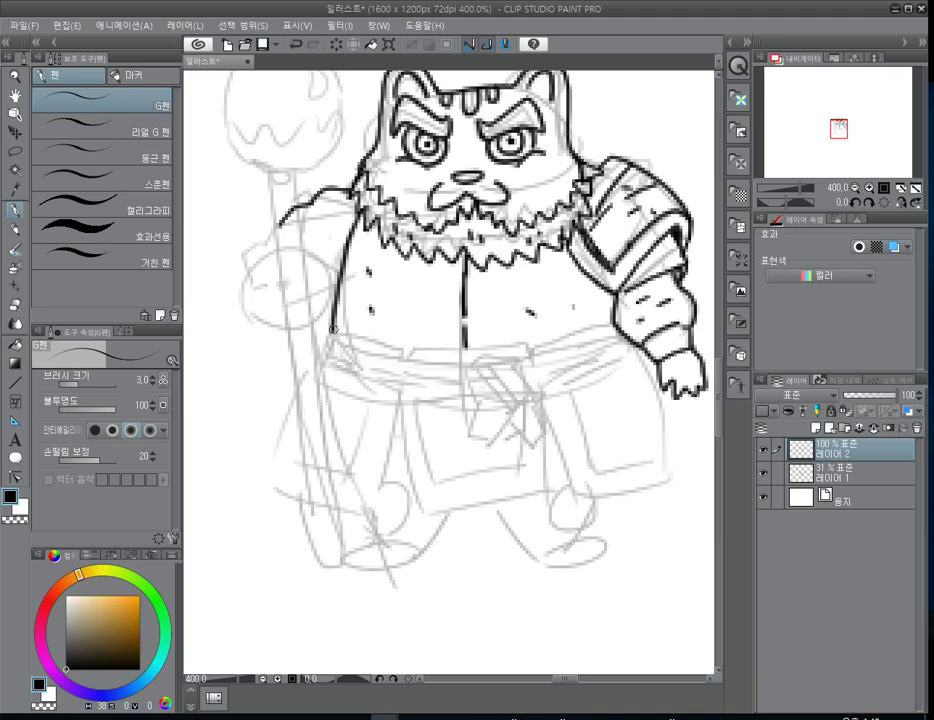
# - Ink the wide waist sash with curved upper and lower edges, fold lines across it, and the thin band along its top
pyautogui.moveTo(333, 329); pyautogui.dragTo(398, 344)
pyautogui.moveTo(329, 349)
pyautogui.mouseDown()
pyautogui.moveTo(316, 375)
pyautogui.moveTo(343, 387)
pyautogui.moveTo(481, 408)
pyautogui.mouseUp()
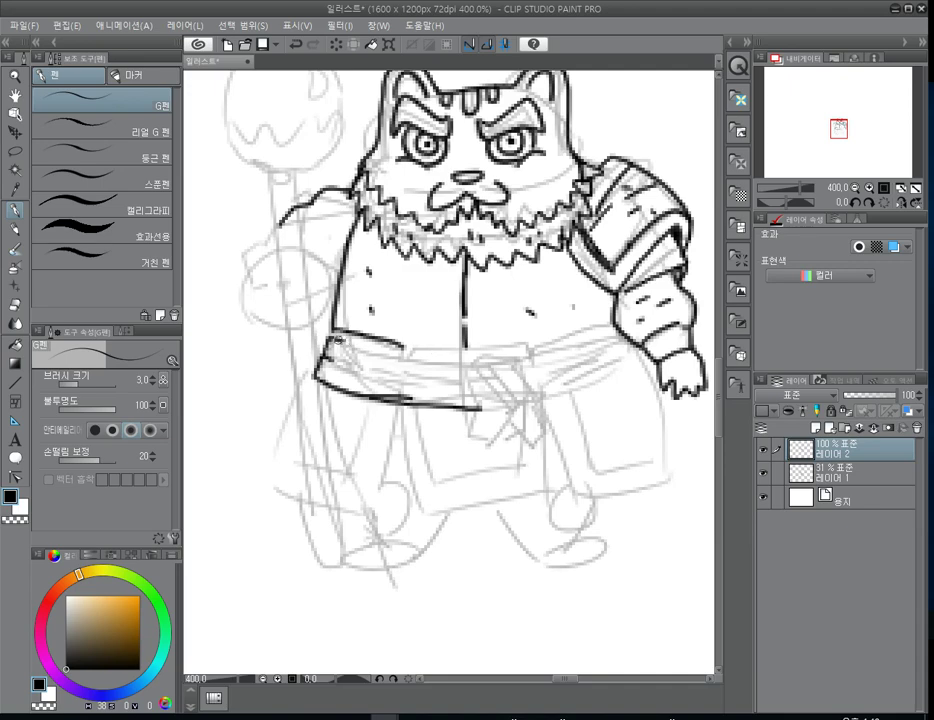
pyautogui.moveTo(342, 340); pyautogui.dragTo(443, 377)
pyautogui.moveTo(384, 356)
pyautogui.mouseDown()
pyautogui.moveTo(478, 365)
pyautogui.moveTo(610, 331)
pyautogui.mouseUp()
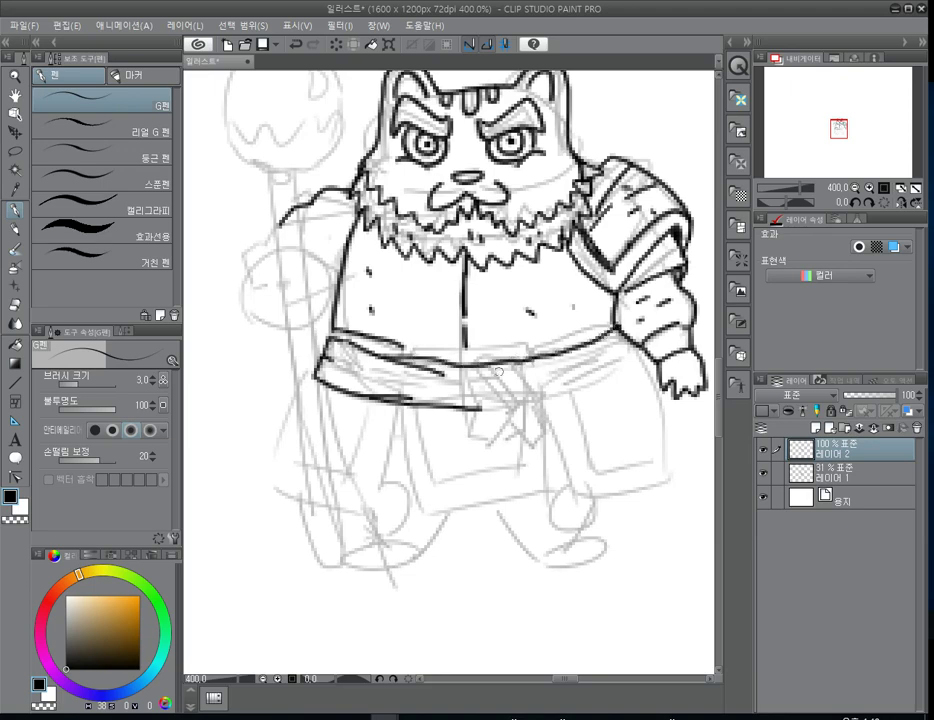
pyautogui.moveTo(484, 386); pyautogui.dragTo(568, 379)
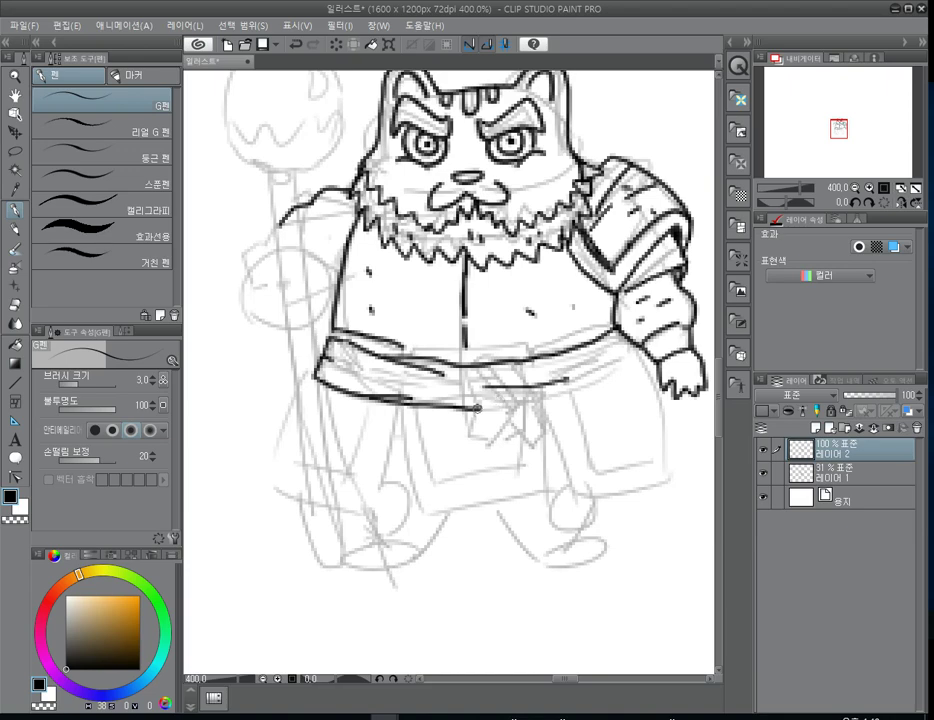
pyautogui.moveTo(478, 408)
pyautogui.mouseDown()
pyautogui.moveTo(535, 407)
pyautogui.moveTo(624, 370)
pyautogui.mouseUp()
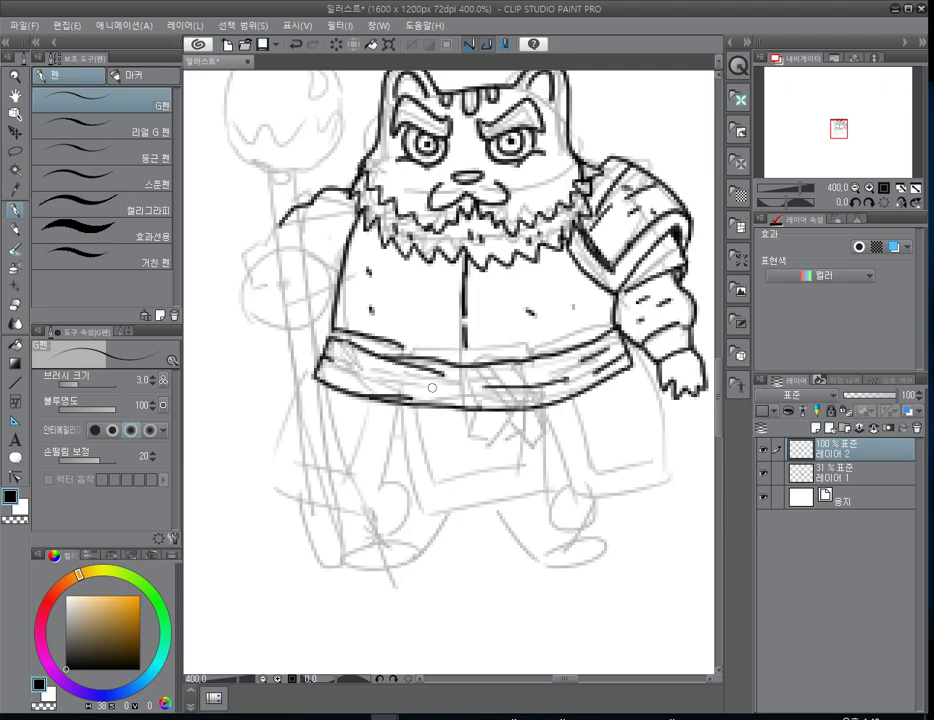
pyautogui.moveTo(432, 387); pyautogui.dragTo(475, 399)
pyautogui.moveTo(411, 357); pyautogui.dragTo(524, 350)
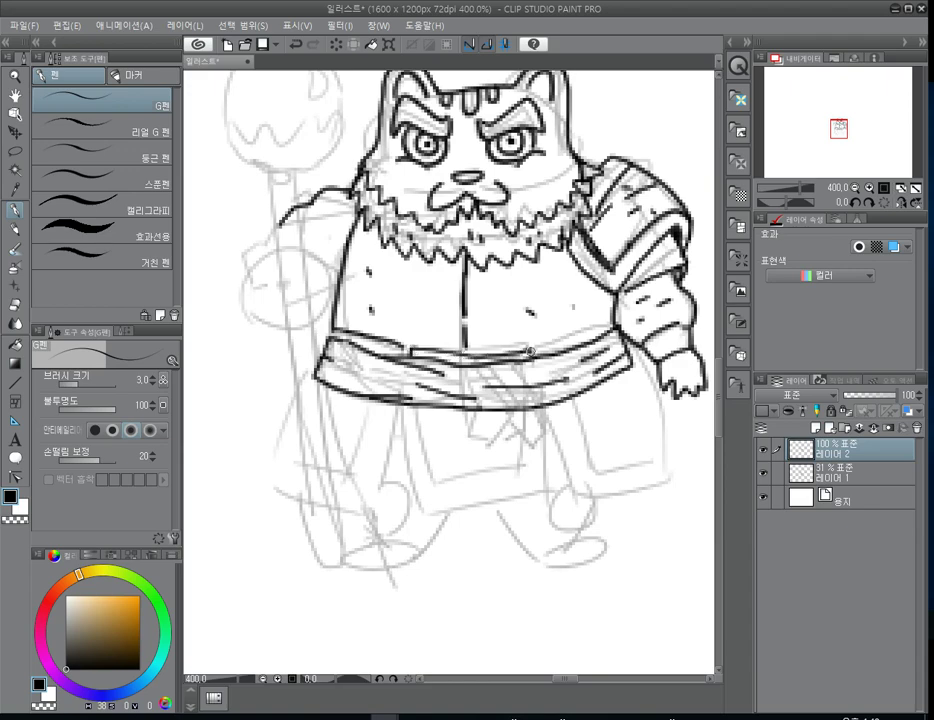
# - Ink the middle skirt panel and the side panel away from the staff, each with an inner border, adding short marks to the middle one
pyautogui.moveTo(403, 406)
pyautogui.mouseDown()
pyautogui.moveTo(429, 510)
pyautogui.moveTo(542, 488)
pyautogui.mouseUp()
pyautogui.moveTo(547, 411); pyautogui.dragTo(544, 488)
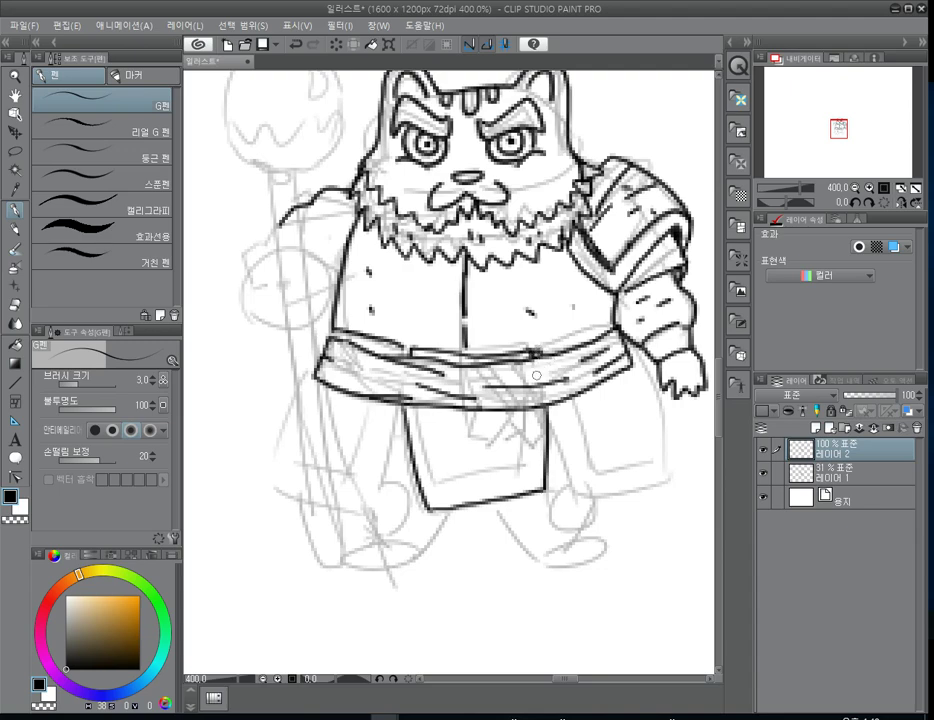
pyautogui.moveTo(423, 410)
pyautogui.mouseDown()
pyautogui.moveTo(433, 483)
pyautogui.moveTo(473, 486)
pyautogui.moveTo(516, 474)
pyautogui.moveTo(530, 410)
pyautogui.mouseUp()
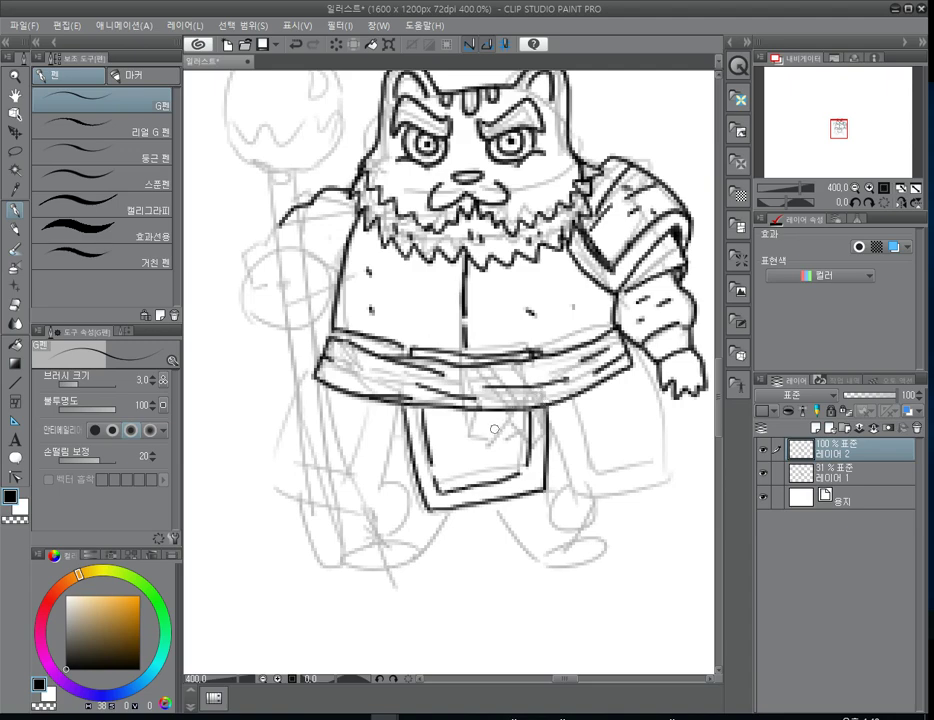
pyautogui.moveTo(445, 428); pyautogui.dragTo(488, 449)
pyautogui.moveTo(548, 428)
pyautogui.mouseDown()
pyautogui.moveTo(572, 495)
pyautogui.moveTo(659, 473)
pyautogui.mouseUp()
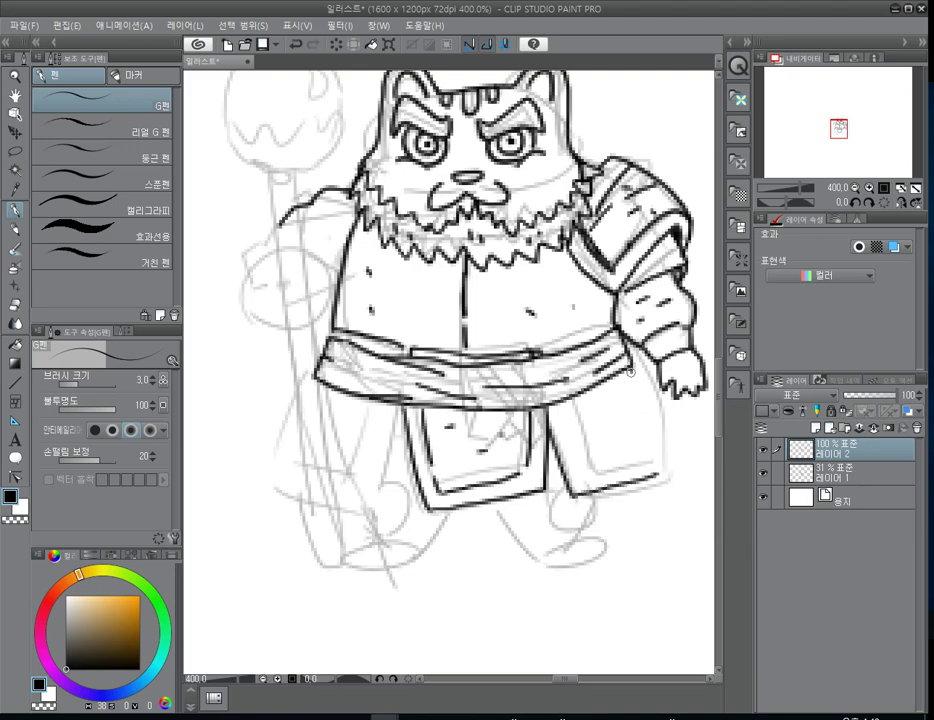
pyautogui.moveTo(631, 372)
pyautogui.mouseDown()
pyautogui.moveTo(664, 469)
pyautogui.moveTo(636, 452)
pyautogui.moveTo(584, 467)
pyautogui.moveTo(562, 398)
pyautogui.mouseUp()
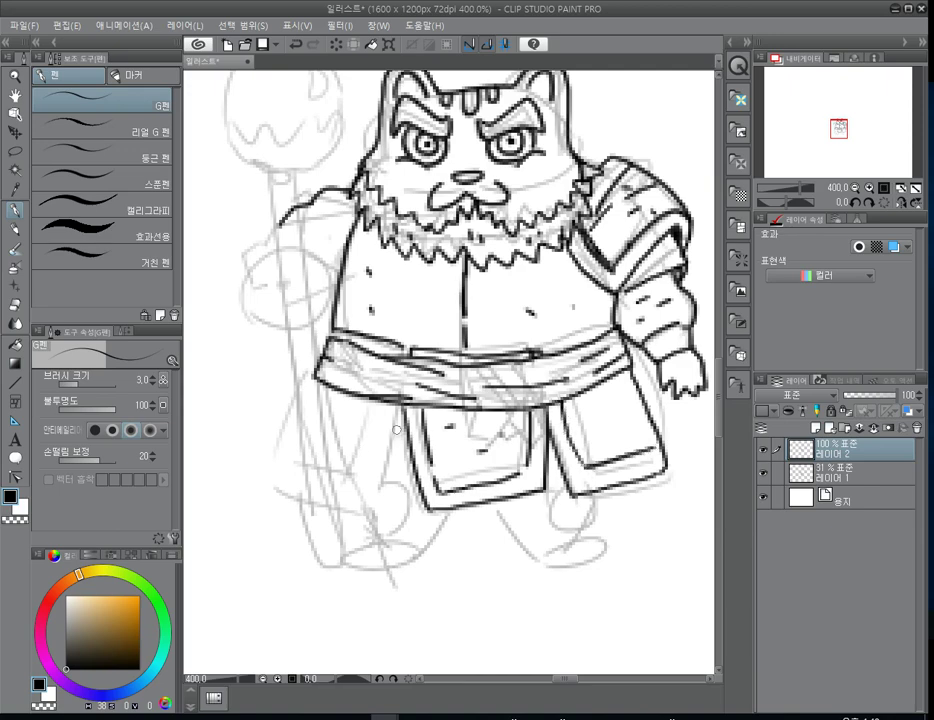
# - Ink the staff-side skirt panel with a redrawn inner border, and add short texture marks to both side panels
pyautogui.moveTo(401, 407)
pyautogui.mouseDown()
pyautogui.moveTo(380, 502)
pyautogui.moveTo(271, 452)
pyautogui.mouseUp()
pyautogui.moveTo(313, 379); pyautogui.dragTo(272, 452)
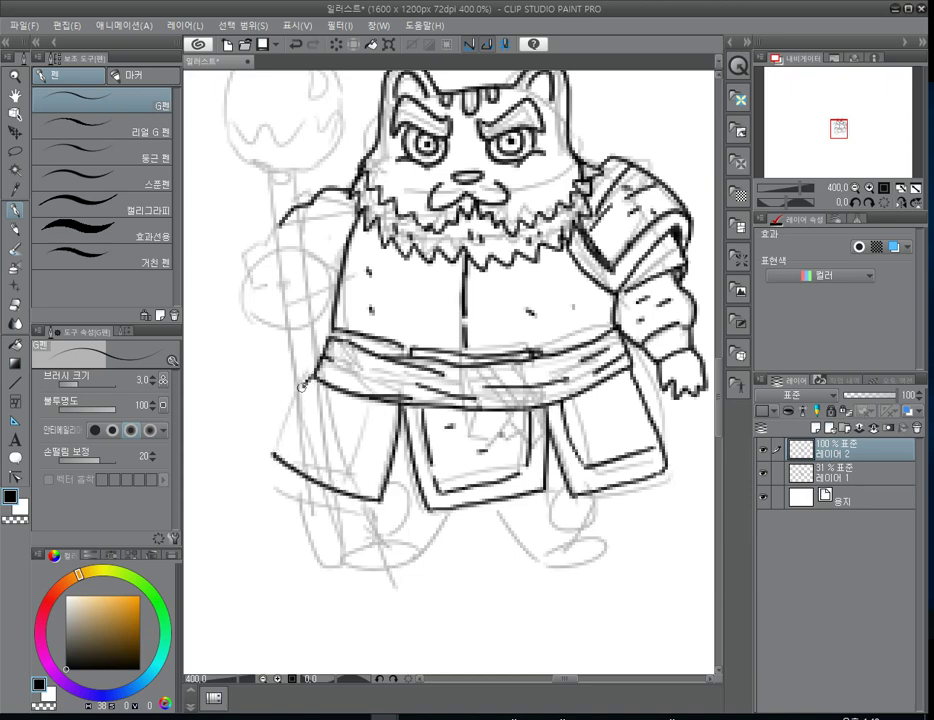
pyautogui.moveTo(295, 436); pyautogui.dragTo(357, 458)
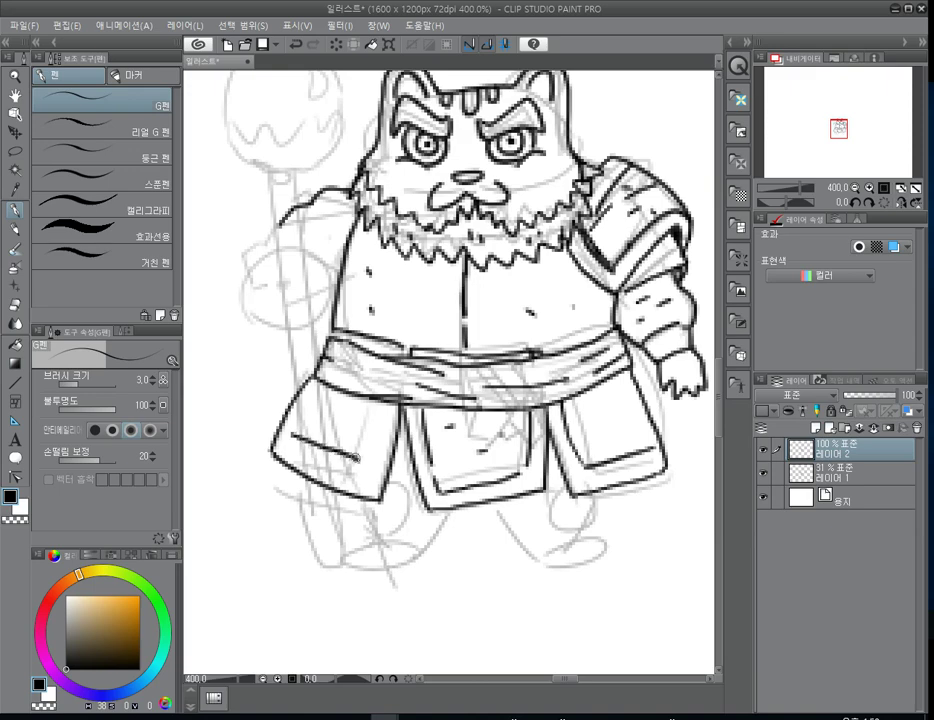
pyautogui.hotkey('ctrl', 'z')
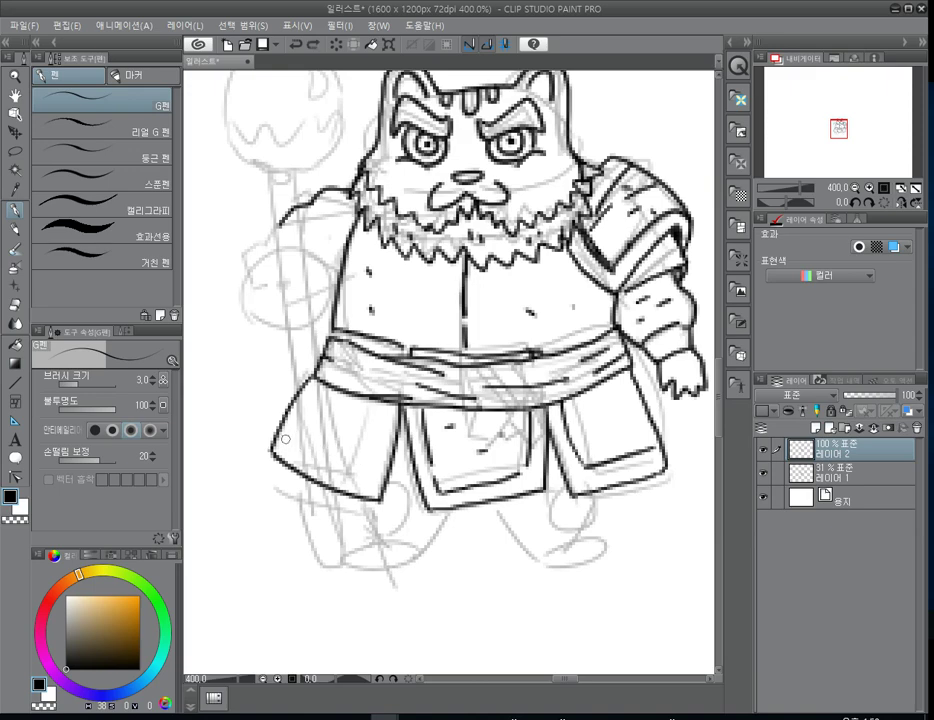
pyautogui.moveTo(287, 437)
pyautogui.mouseDown()
pyautogui.moveTo(356, 469)
pyautogui.moveTo(374, 400)
pyautogui.mouseUp()
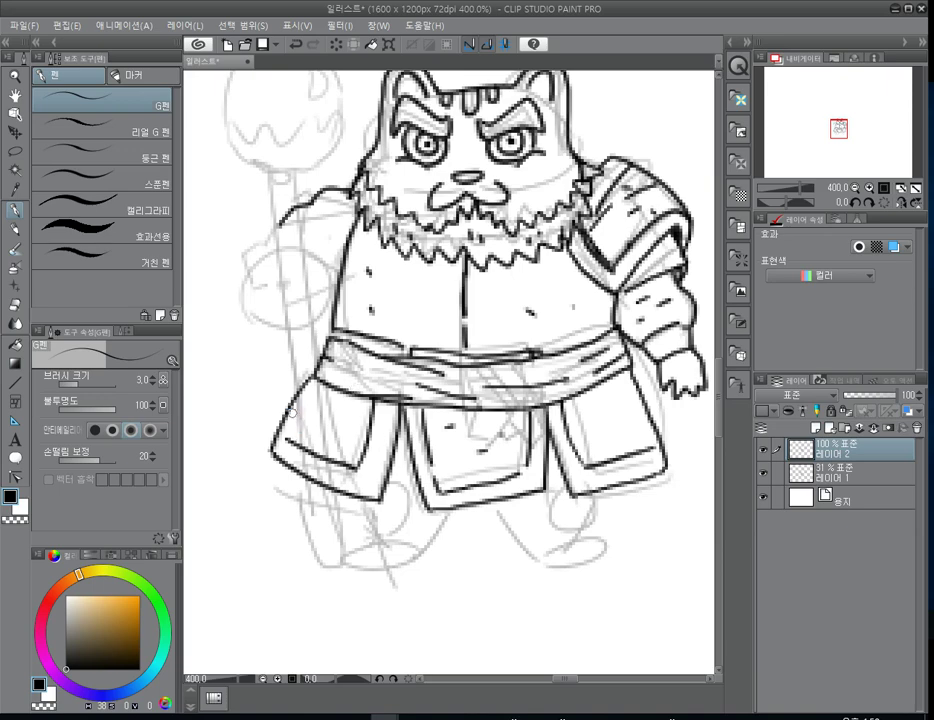
pyautogui.moveTo(289, 411)
pyautogui.mouseDown()
pyautogui.moveTo(313, 428)
pyautogui.moveTo(341, 425)
pyautogui.moveTo(346, 412)
pyautogui.mouseUp()
pyautogui.moveTo(592, 421); pyautogui.dragTo(616, 427)
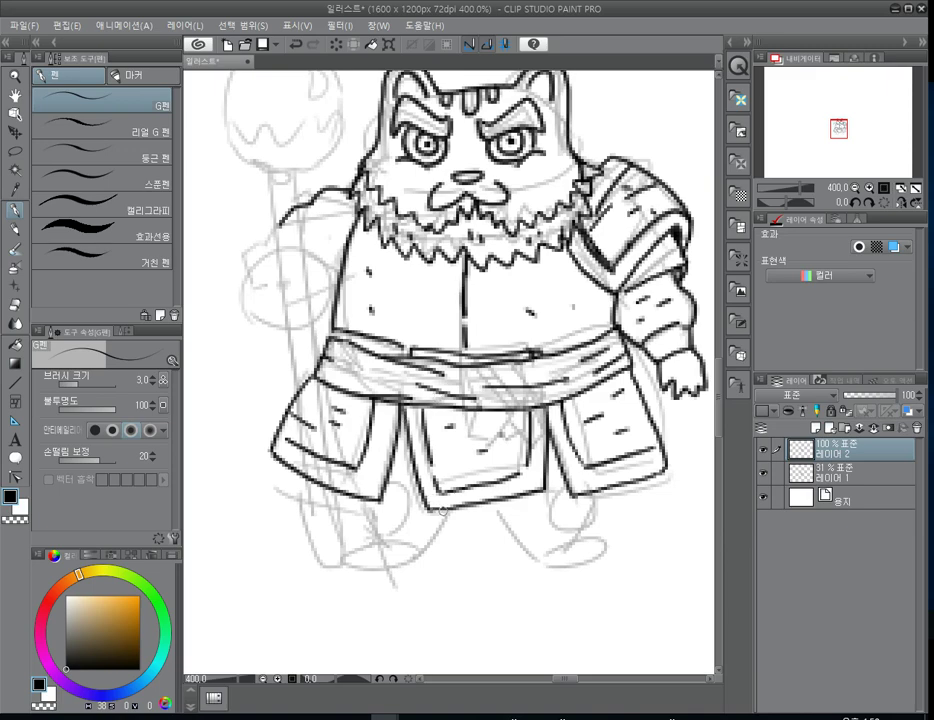
# - Ink both short legs below the skirt panels, ending each in a flat oval foot
pyautogui.moveTo(453, 508); pyautogui.dragTo(445, 536)
pyautogui.hotkey('ctrl', 'z')
pyautogui.moveTo(450, 510); pyautogui.dragTo(408, 563)
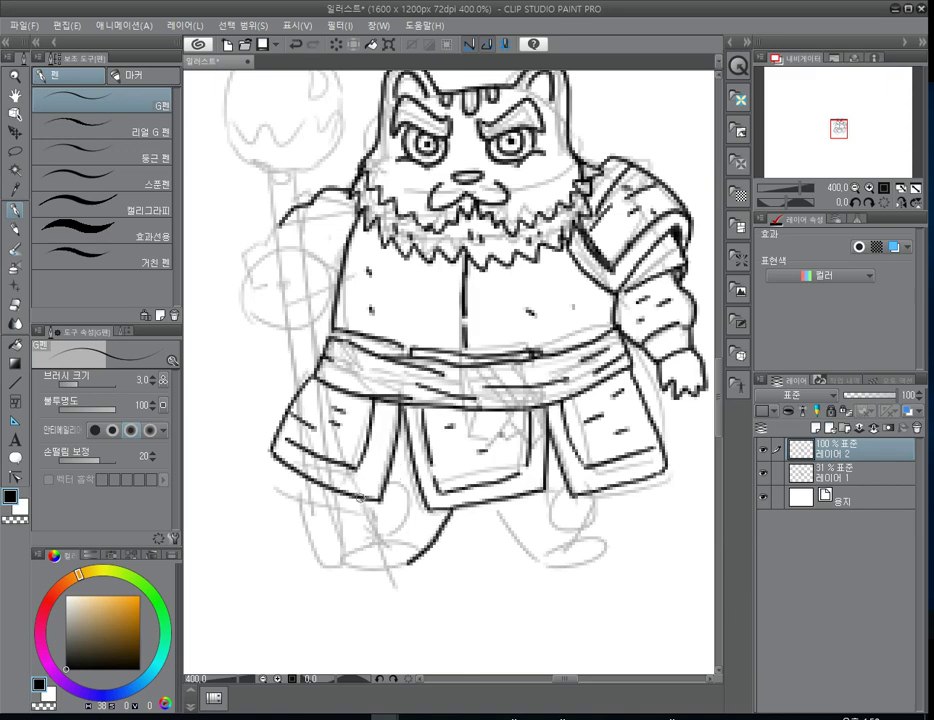
pyautogui.moveTo(361, 502)
pyautogui.mouseDown()
pyautogui.moveTo(383, 550)
pyautogui.moveTo(375, 544)
pyautogui.moveTo(345, 560)
pyautogui.moveTo(390, 545)
pyautogui.mouseUp()
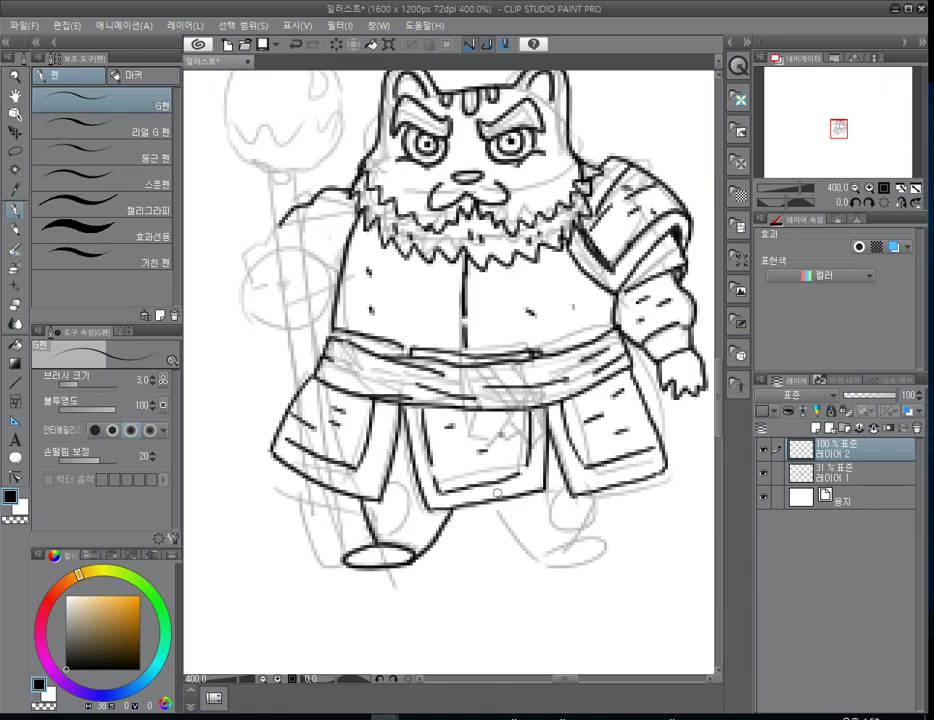
pyautogui.moveTo(498, 510); pyautogui.dragTo(532, 560)
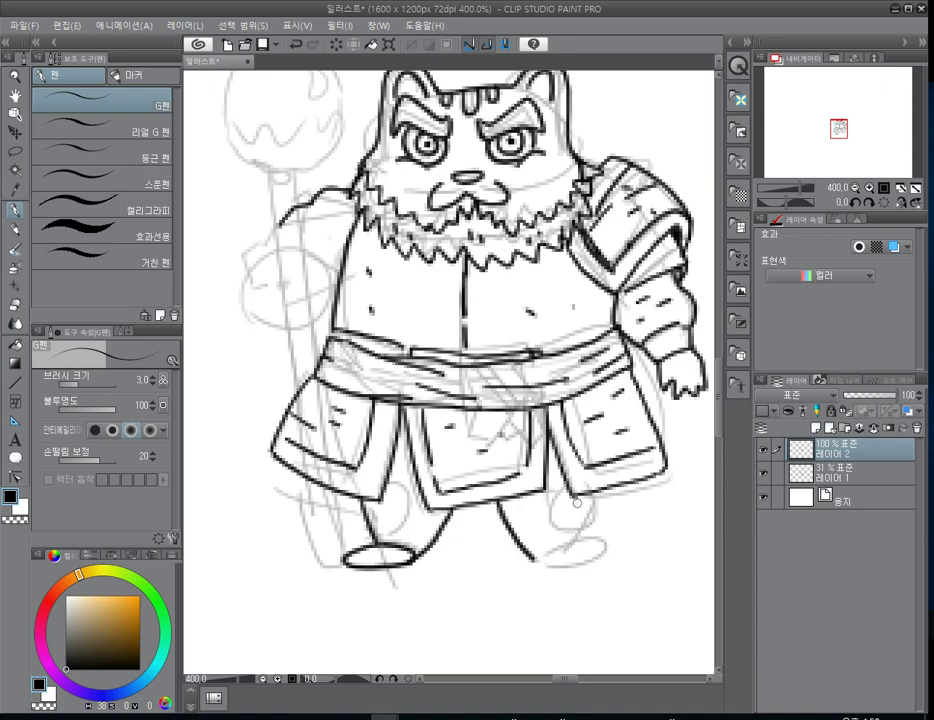
pyautogui.moveTo(591, 492)
pyautogui.mouseDown()
pyautogui.moveTo(576, 548)
pyautogui.moveTo(555, 558)
pyautogui.moveTo(596, 560)
pyautogui.moveTo(577, 565)
pyautogui.mouseUp()
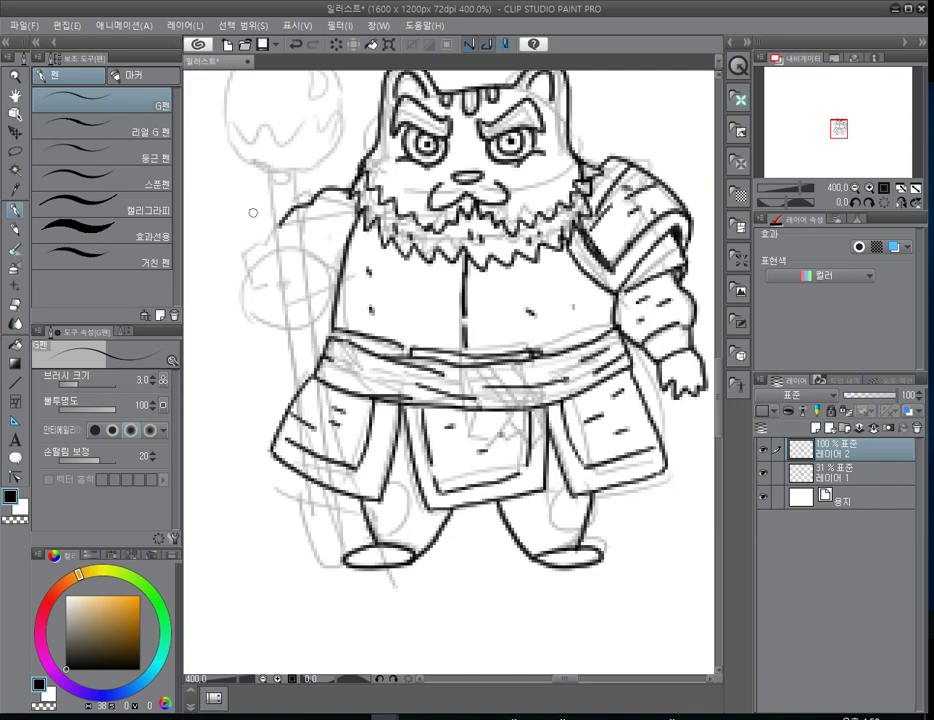
# - Ink the staff's large pointed teardrop head with a short neck below, redrawing the curved line across its lower part
pyautogui.moveTo(340, 327)
pyautogui.mouseDown()
pyautogui.moveTo(356, 344)
pyautogui.moveTo(372, 427)
pyautogui.mouseUp()
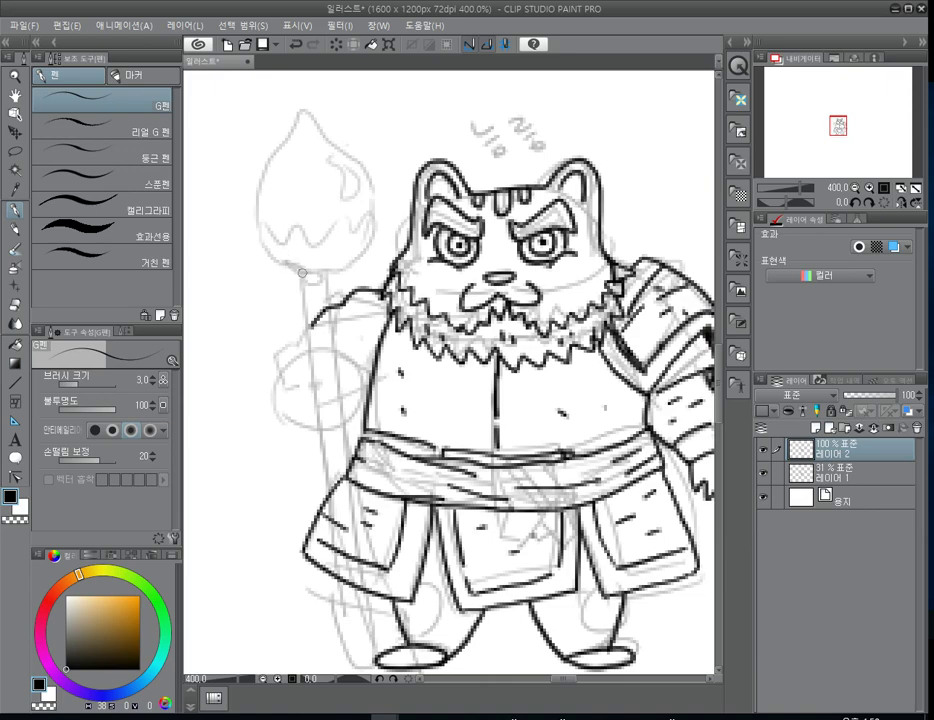
pyautogui.moveTo(300, 271)
pyautogui.mouseDown()
pyautogui.moveTo(265, 265)
pyautogui.moveTo(245, 246)
pyautogui.moveTo(233, 199)
pyautogui.moveTo(256, 132)
pyautogui.moveTo(279, 101)
pyautogui.moveTo(308, 91)
pyautogui.moveTo(364, 153)
pyautogui.moveTo(381, 195)
pyautogui.moveTo(367, 248)
pyautogui.moveTo(343, 269)
pyautogui.mouseUp()
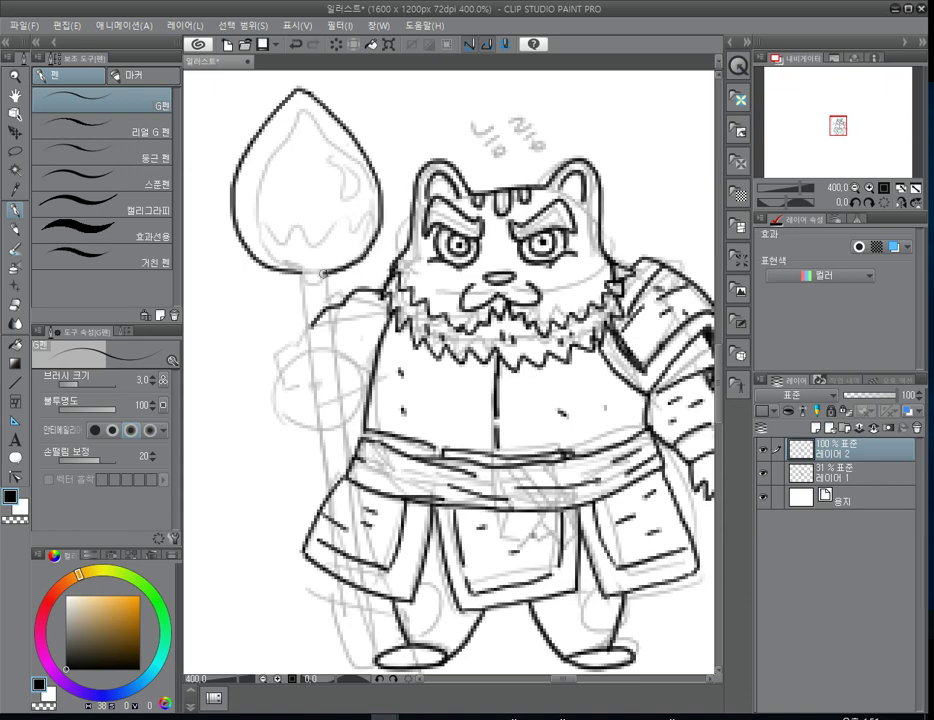
pyautogui.moveTo(297, 273)
pyautogui.mouseDown()
pyautogui.moveTo(302, 294)
pyautogui.moveTo(314, 297)
pyautogui.moveTo(322, 284)
pyautogui.mouseUp()
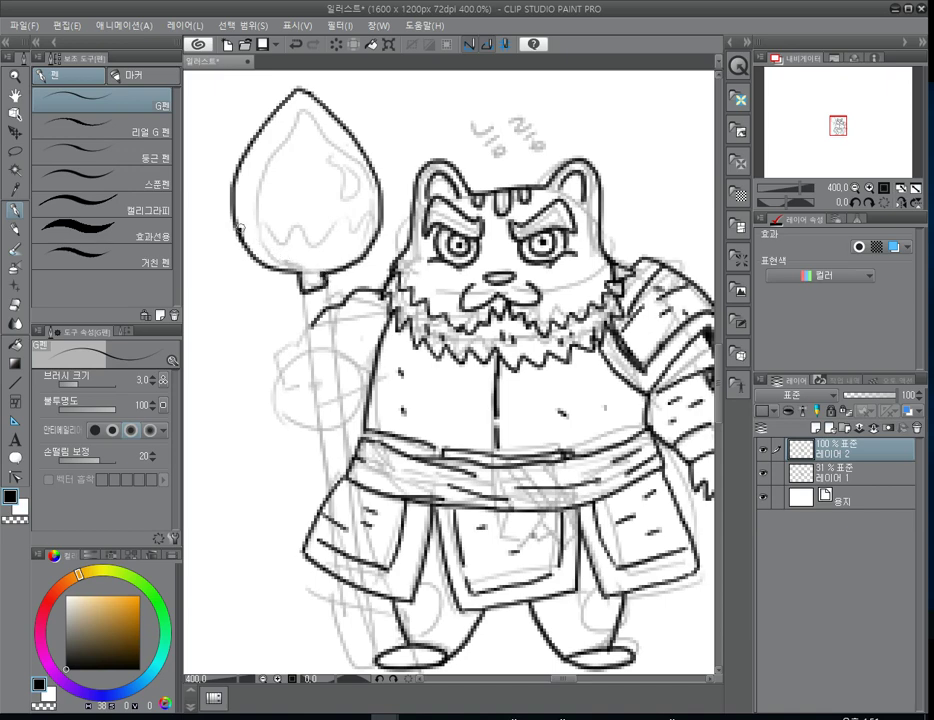
pyautogui.moveTo(240, 230); pyautogui.dragTo(298, 233)
pyautogui.hotkey('ctrl', 'z')
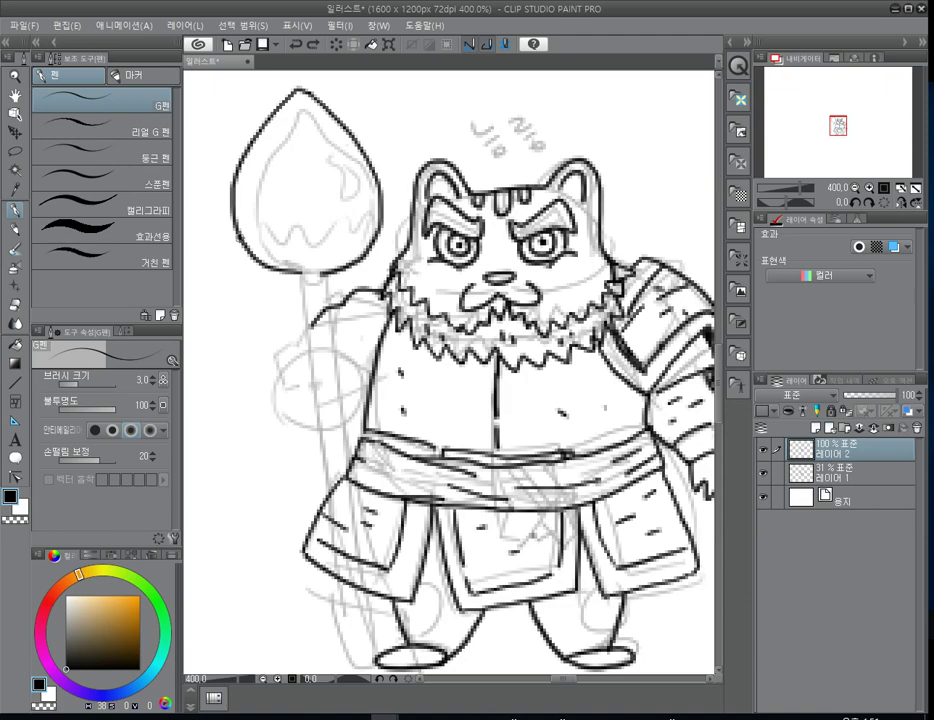
pyautogui.moveTo(233, 228); pyautogui.dragTo(292, 228)
pyautogui.hotkey('ctrl', 'z')
pyautogui.moveTo(240, 222)
pyautogui.mouseDown()
pyautogui.moveTo(314, 233)
pyautogui.moveTo(372, 207)
pyautogui.moveTo(377, 231)
pyautogui.mouseUp()
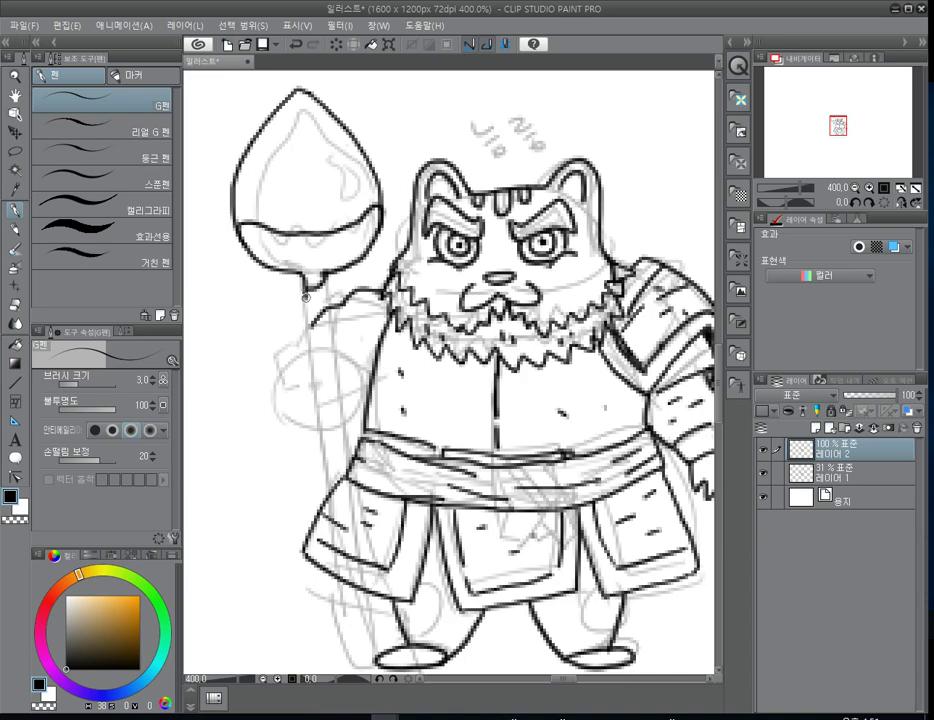
# - Ink the staff's long shaft from the neck down to its rounded end beside the foot, with a collar band and short grain lines
pyautogui.moveTo(306, 297)
pyautogui.mouseDown()
pyautogui.moveTo(327, 292)
pyautogui.moveTo(320, 286)
pyautogui.moveTo(306, 304)
pyautogui.moveTo(321, 434)
pyautogui.mouseUp()
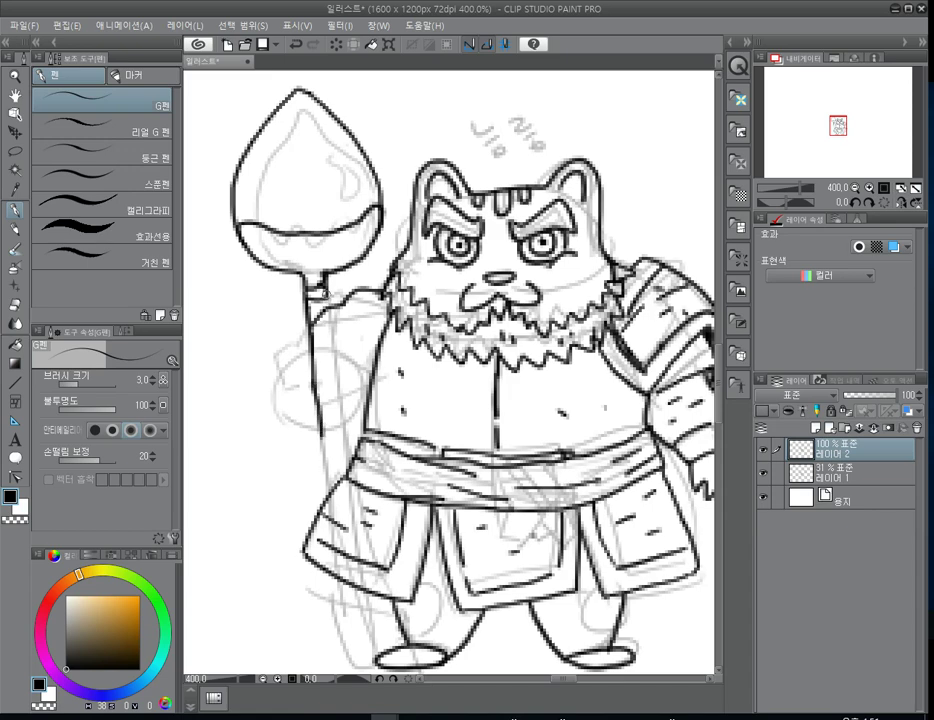
pyautogui.moveTo(315, 286); pyautogui.dragTo(340, 410)
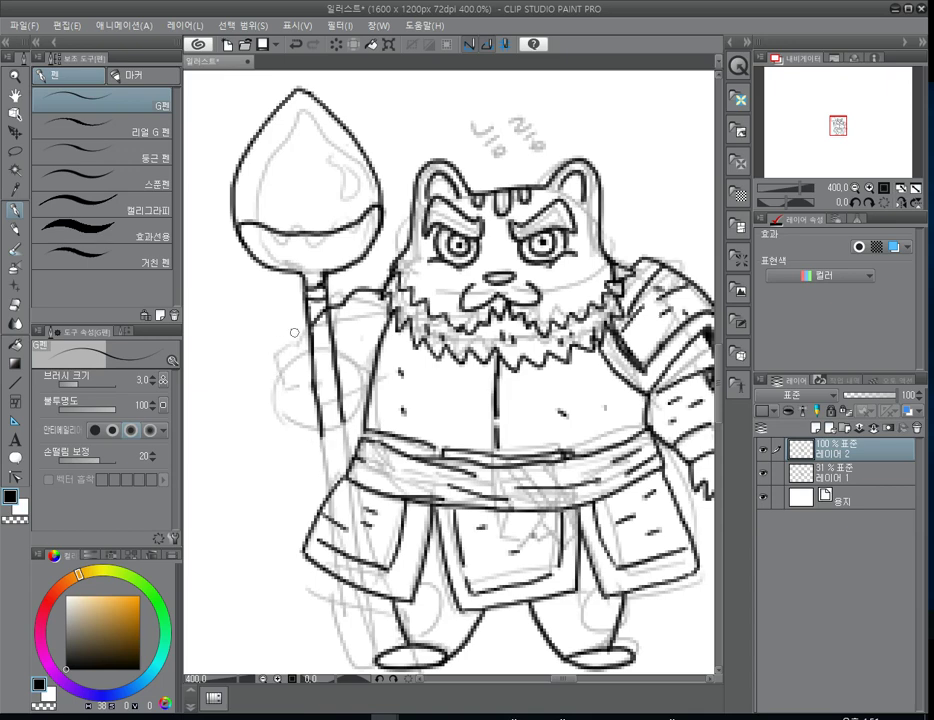
pyautogui.moveTo(317, 322); pyautogui.dragTo(333, 420)
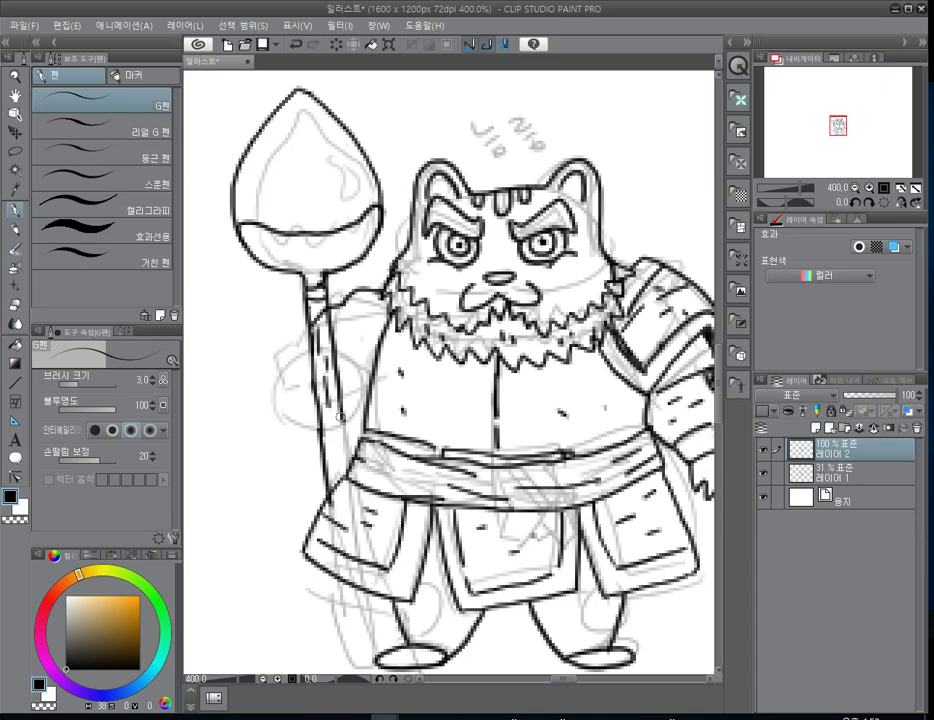
pyautogui.moveTo(340, 416)
pyautogui.mouseDown()
pyautogui.moveTo(356, 450)
pyautogui.moveTo(356, 529)
pyautogui.moveTo(342, 526)
pyautogui.moveTo(315, 413)
pyautogui.mouseUp()
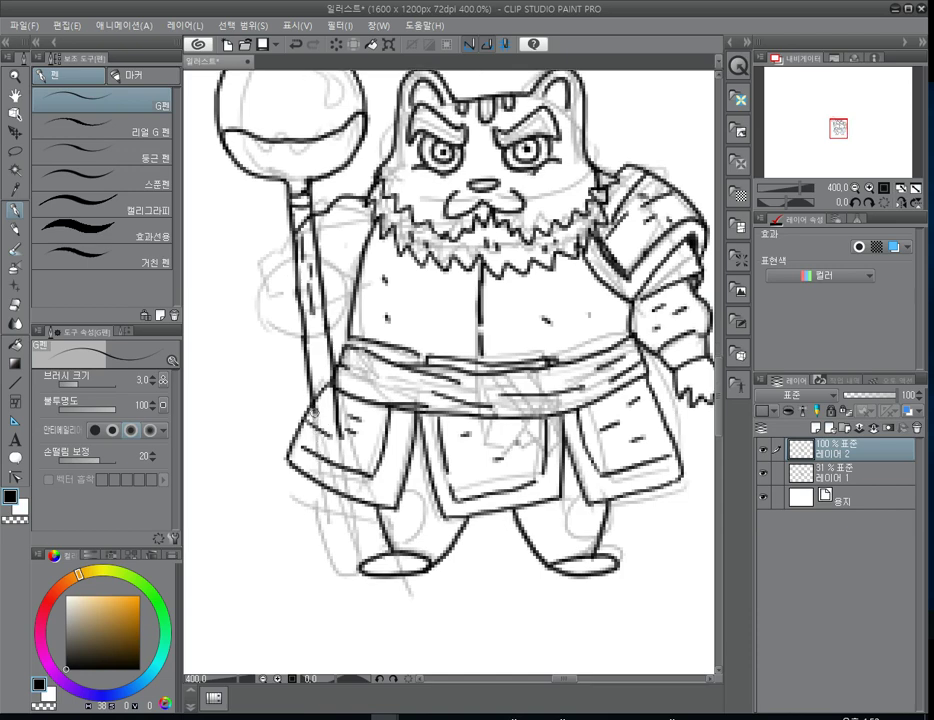
pyautogui.moveTo(313, 418)
pyautogui.mouseDown()
pyautogui.moveTo(330, 519)
pyautogui.moveTo(313, 494)
pyautogui.moveTo(324, 500)
pyautogui.moveTo(342, 574)
pyautogui.mouseUp()
pyautogui.moveTo(340, 437)
pyautogui.mouseDown()
pyautogui.moveTo(363, 573)
pyautogui.moveTo(354, 579)
pyautogui.mouseUp()
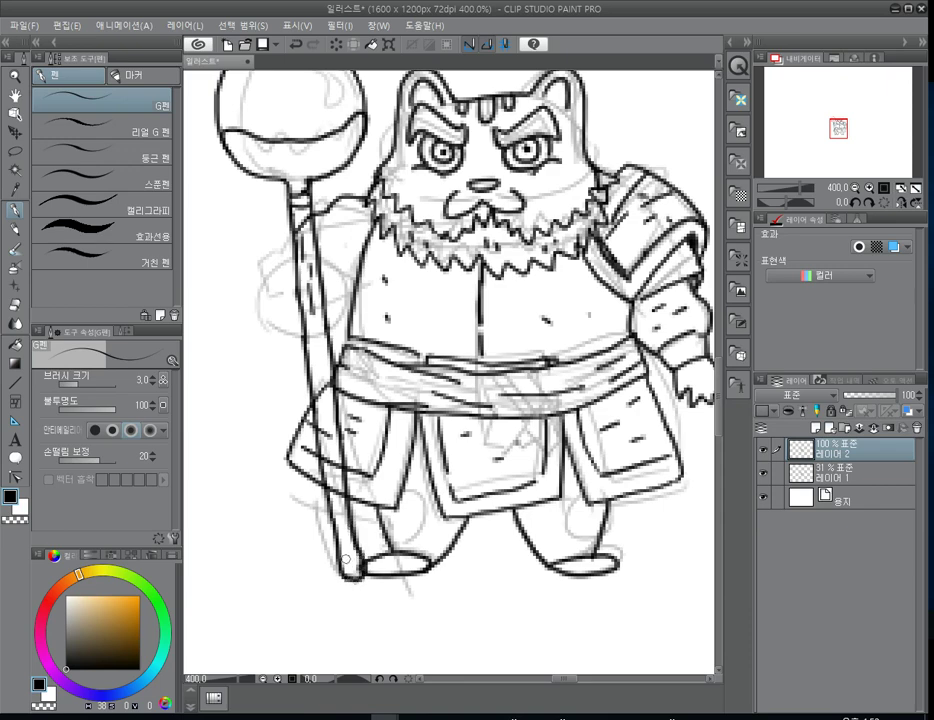
# - Set the eraser size to 3 and erase the shoulder and skirt lines that cross inside the staff's shaft
pyautogui.press('e')
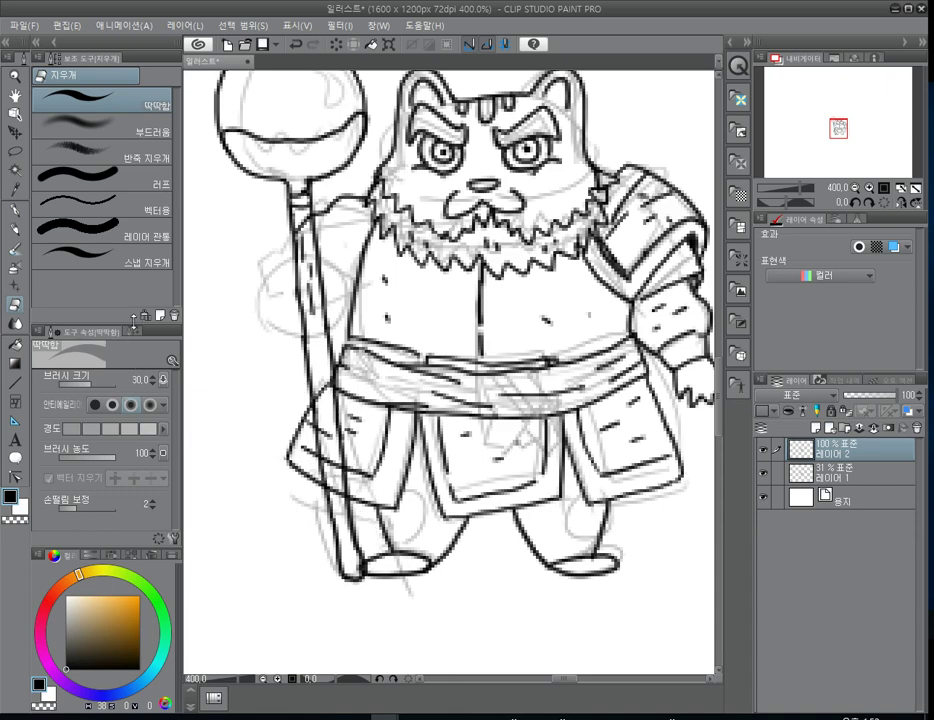
pyautogui.click(152, 383)
pyautogui.click(152, 383)
pyautogui.moveTo(152, 386); pyautogui.dragTo(154, 389)
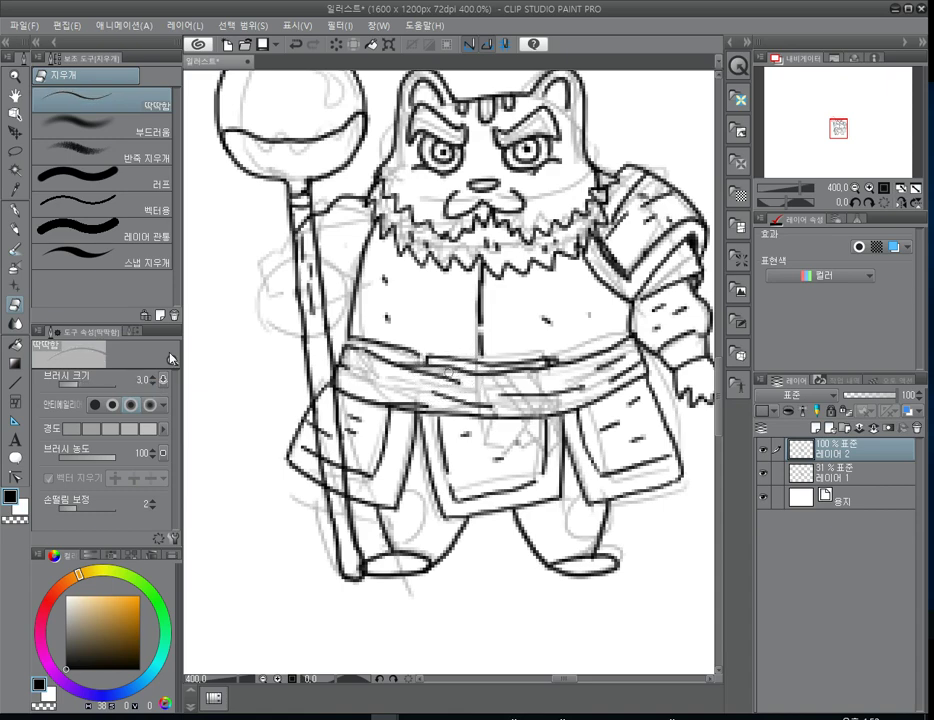
pyautogui.press('p')
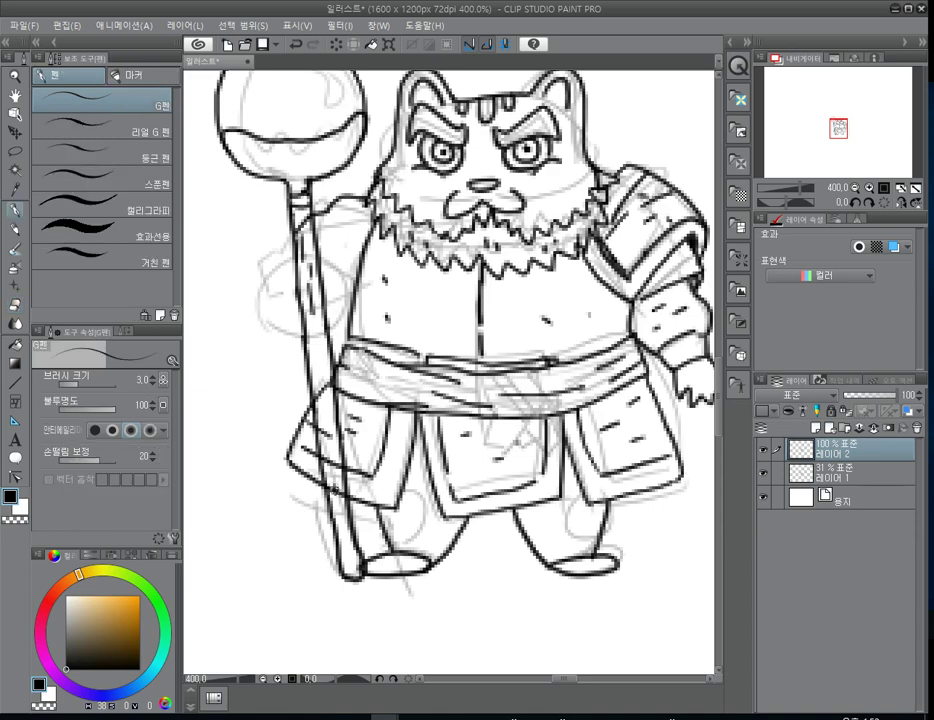
pyautogui.press('e')
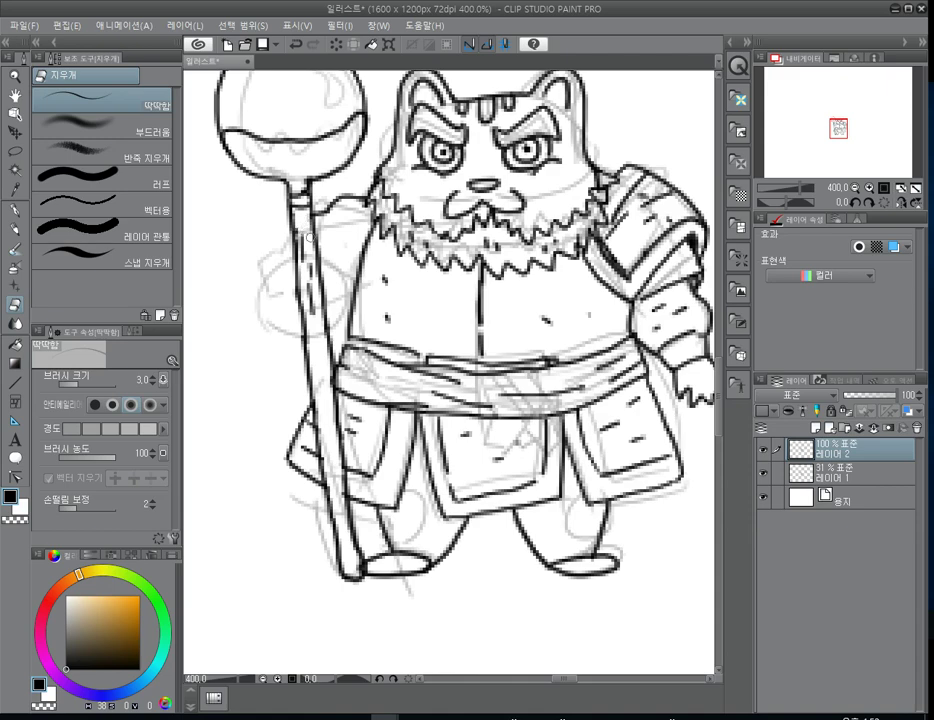
# - Ink short texture flecks across the staff's teardrop head and the curved section at its base
pyautogui.press('p')
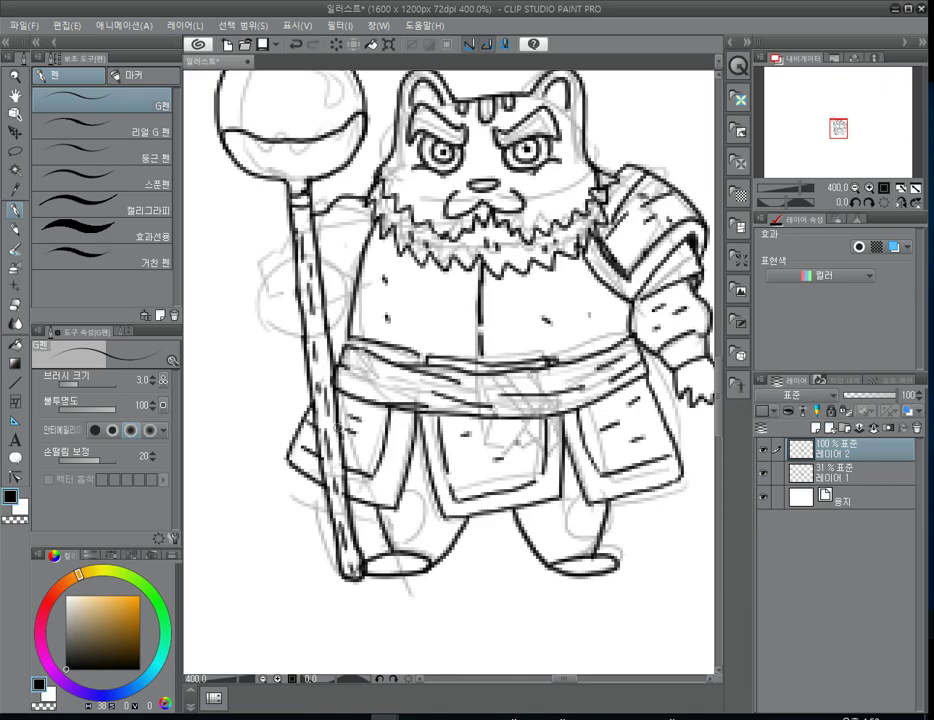
pyautogui.moveTo(313, 290); pyautogui.dragTo(338, 484)
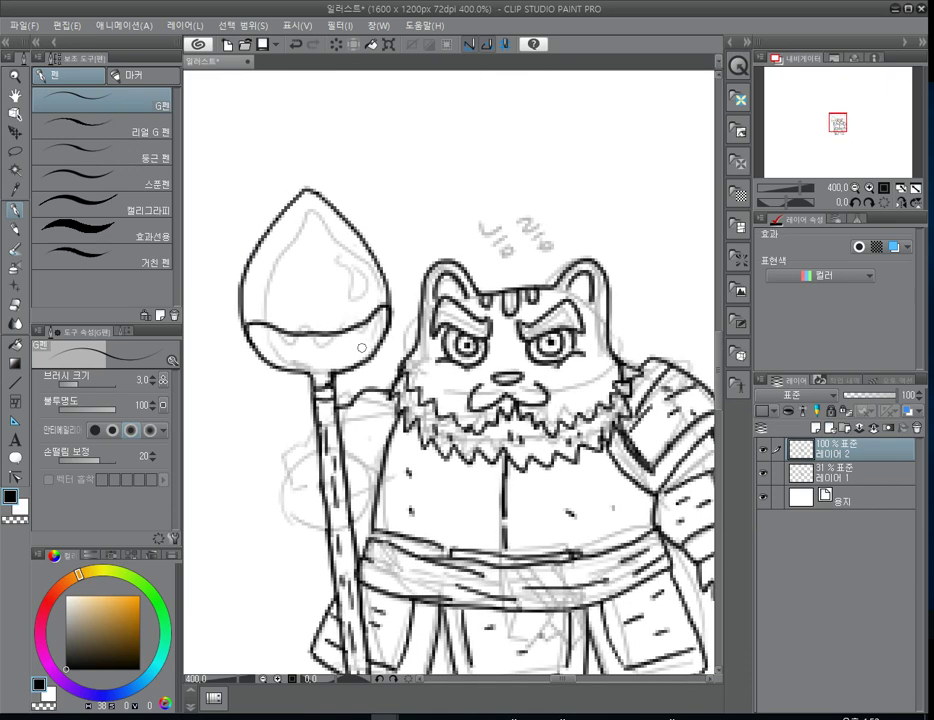
pyautogui.click(362, 344)
pyautogui.moveTo(265, 338); pyautogui.dragTo(268, 343)
pyautogui.moveTo(254, 293); pyautogui.dragTo(256, 302)
pyautogui.moveTo(262, 250)
pyautogui.mouseDown()
pyautogui.moveTo(262, 265)
pyautogui.moveTo(316, 275)
pyautogui.moveTo(321, 303)
pyautogui.moveTo(334, 288)
pyautogui.mouseUp()
pyautogui.click(281, 265)
pyautogui.moveTo(324, 232); pyautogui.dragTo(327, 239)
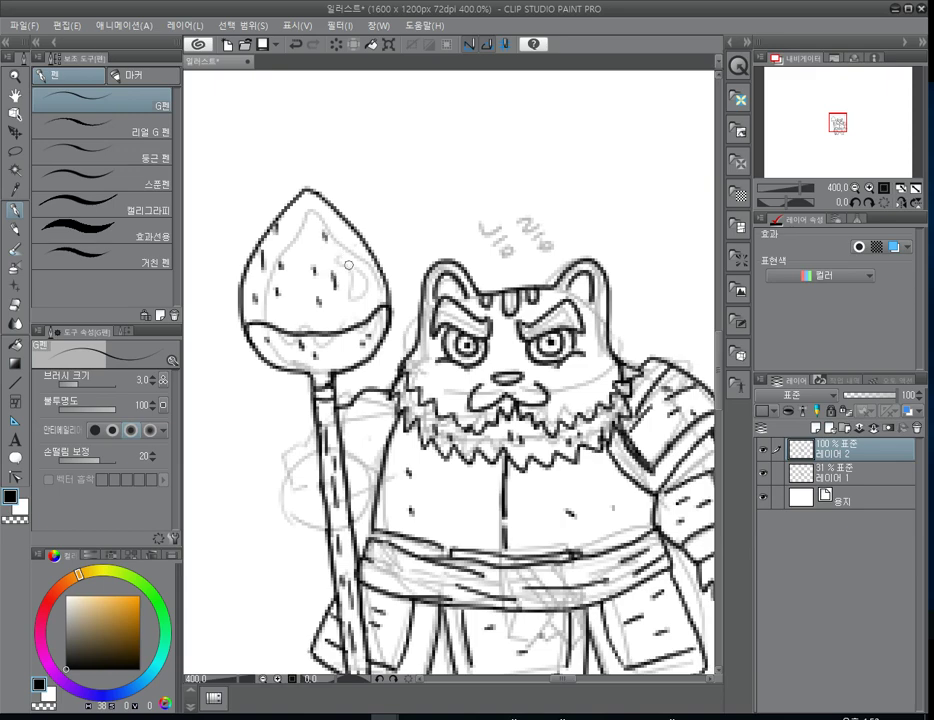
pyautogui.moveTo(364, 276); pyautogui.dragTo(366, 285)
# - Ink the staff-side arm with its cuff and a rounded fist gripping the shaft, erasing the shaft lines inside the fist
pyautogui.moveTo(385, 456); pyautogui.dragTo(380, 251)
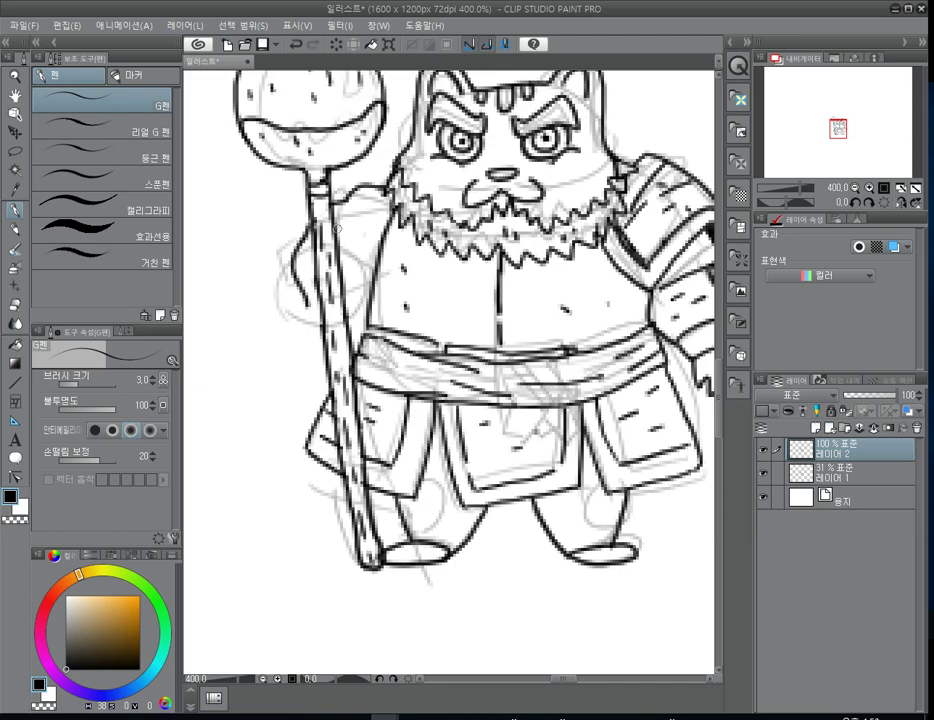
pyautogui.moveTo(355, 217); pyautogui.dragTo(365, 214)
pyautogui.moveTo(307, 303)
pyautogui.mouseDown()
pyautogui.moveTo(334, 331)
pyautogui.moveTo(352, 313)
pyautogui.moveTo(347, 290)
pyautogui.moveTo(341, 300)
pyautogui.moveTo(321, 296)
pyautogui.moveTo(350, 297)
pyautogui.mouseUp()
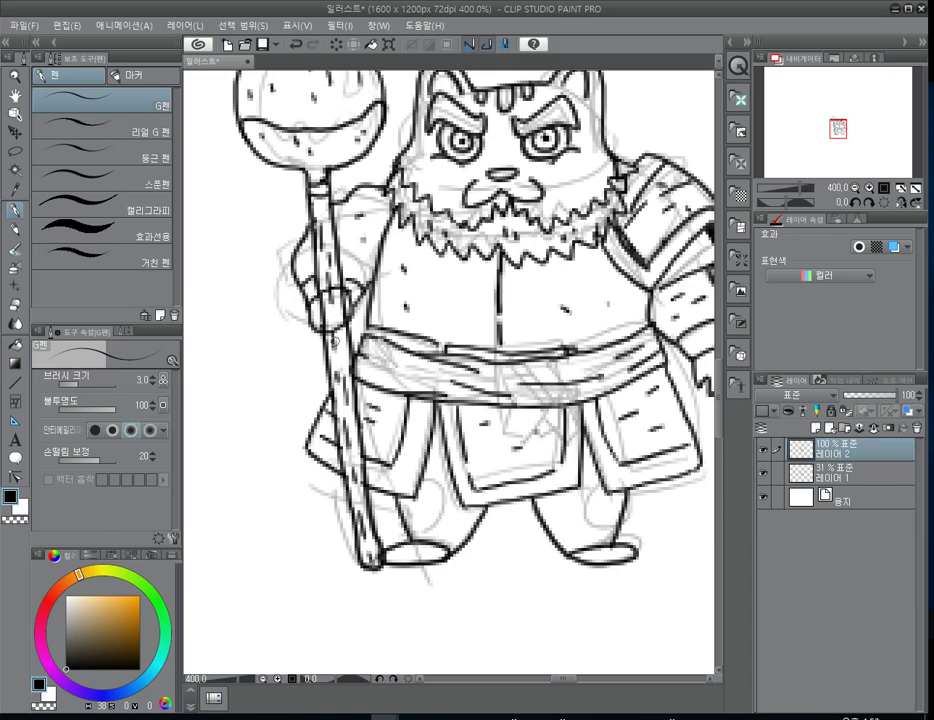
pyautogui.press('e')
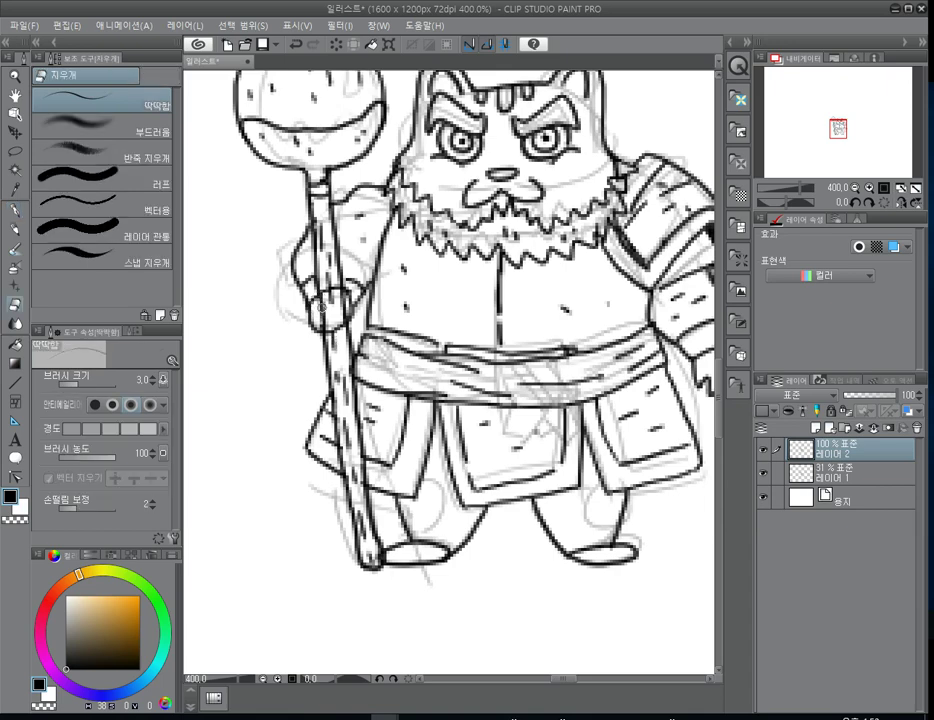
pyautogui.moveTo(326, 302)
pyautogui.mouseDown()
pyautogui.moveTo(326, 321)
pyautogui.moveTo(336, 322)
pyautogui.mouseUp()
pyautogui.press('p')
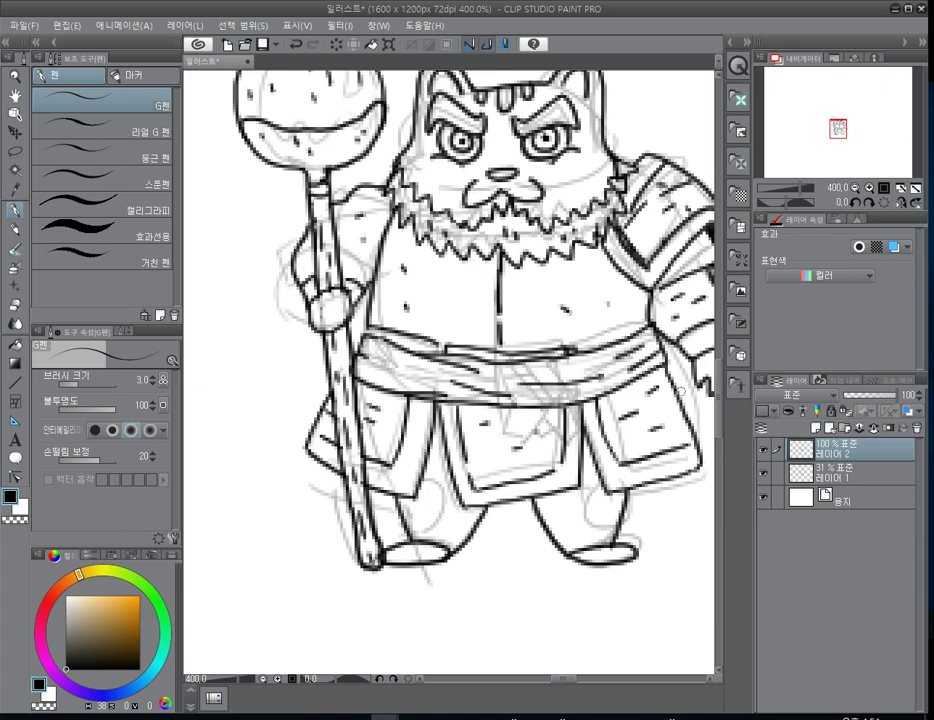
# - Hide the faded sketch layer and erase most of the texture flecks on the upper part of the staff's head
pyautogui.click(763, 474)
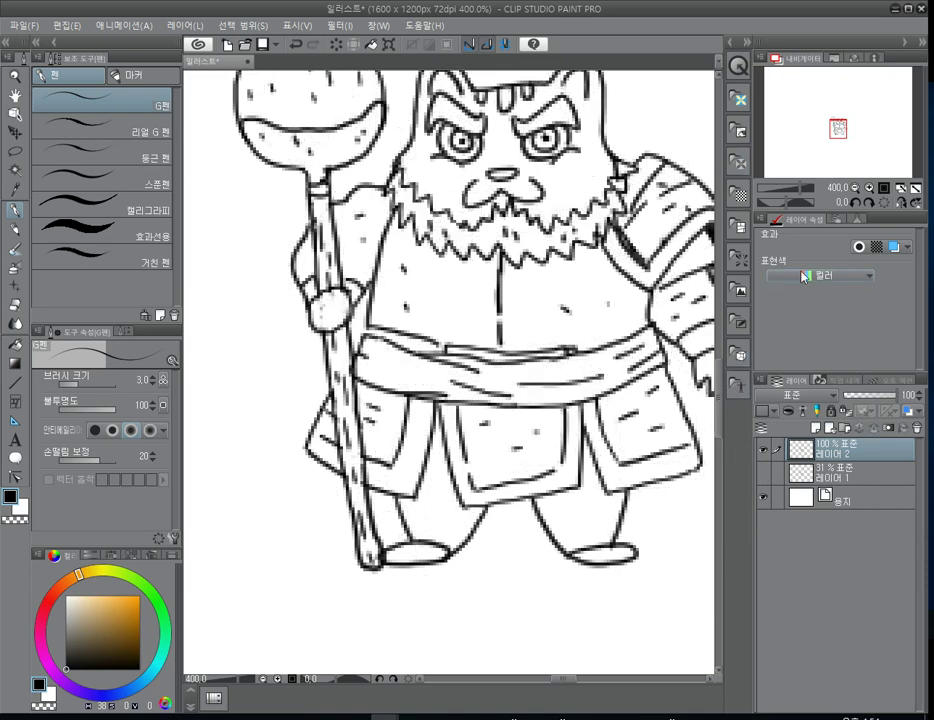
pyautogui.click(855, 188)
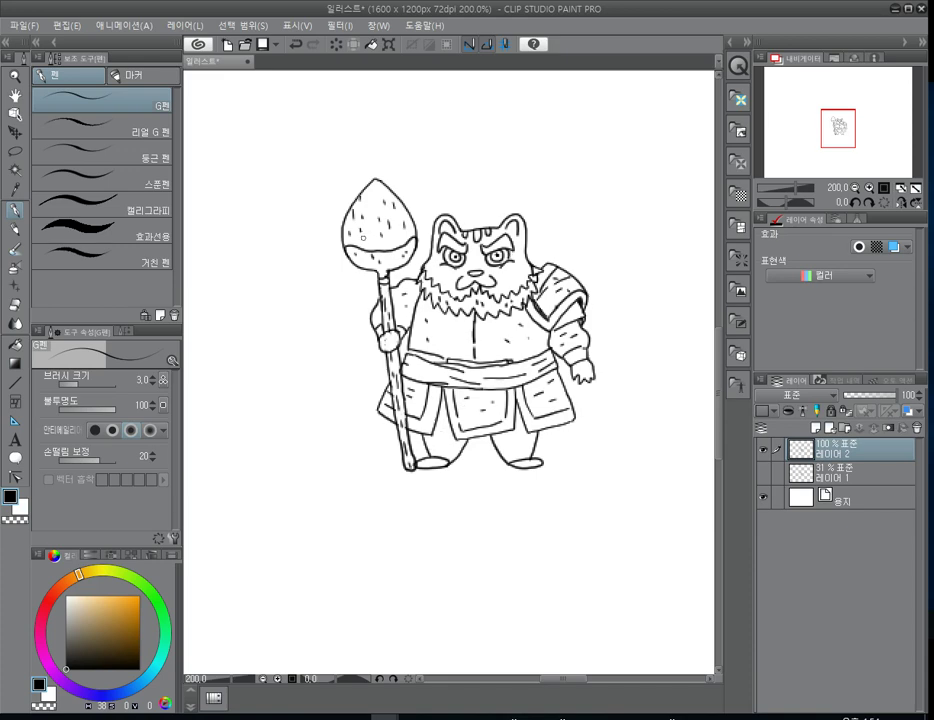
pyautogui.press('e')
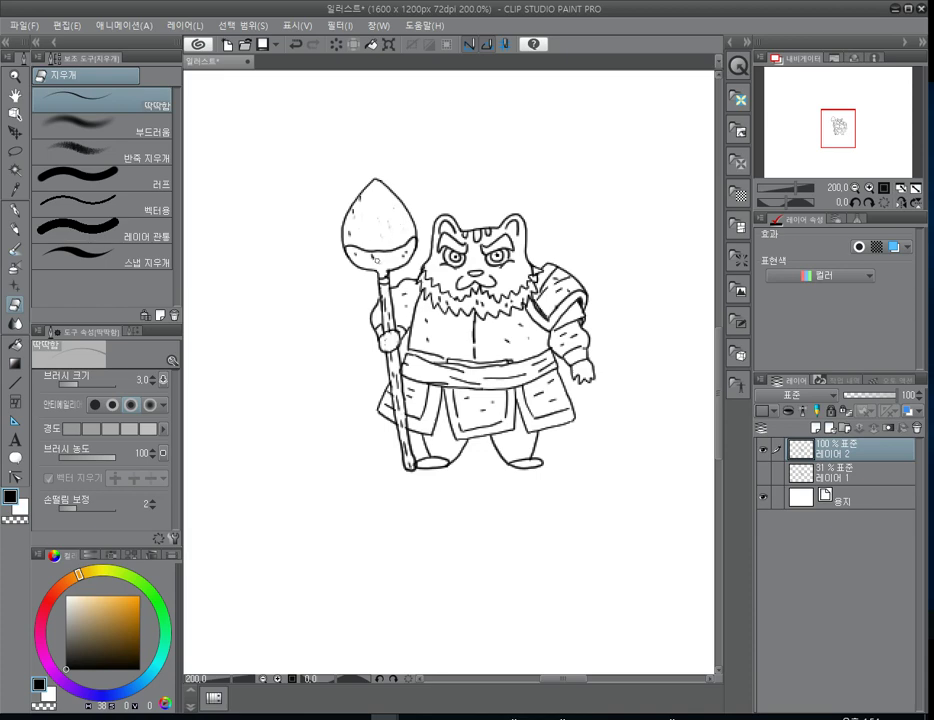
# - Ink a shoulder pad above the staff-side arm and black gaps between the skirt panels, erasing the overlapping line inside the pad
pyautogui.press('p')
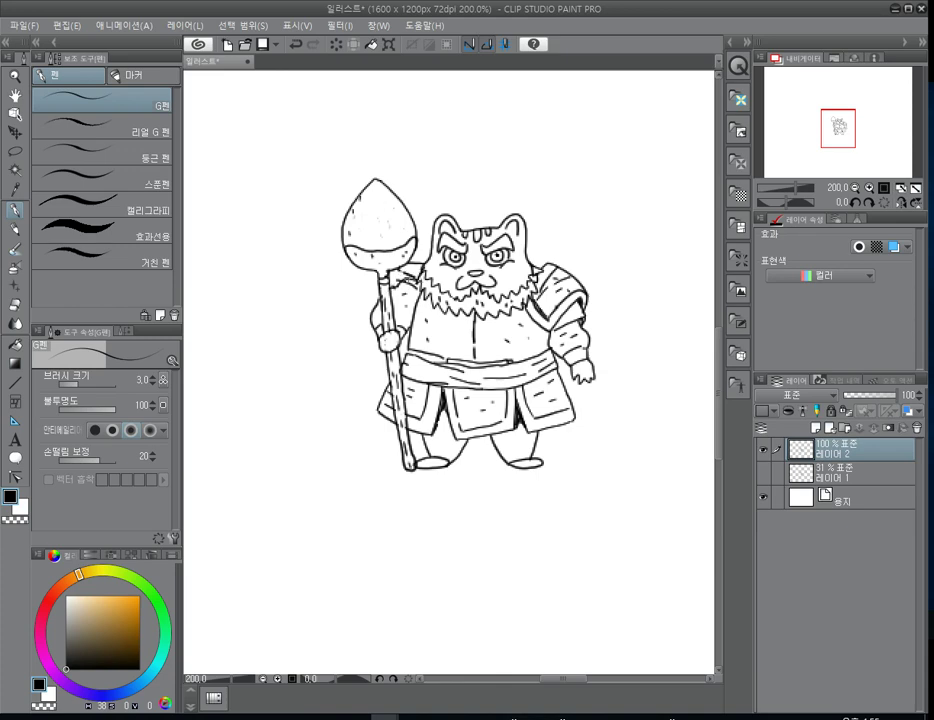
pyautogui.click(868, 190)
pyautogui.click(868, 190)
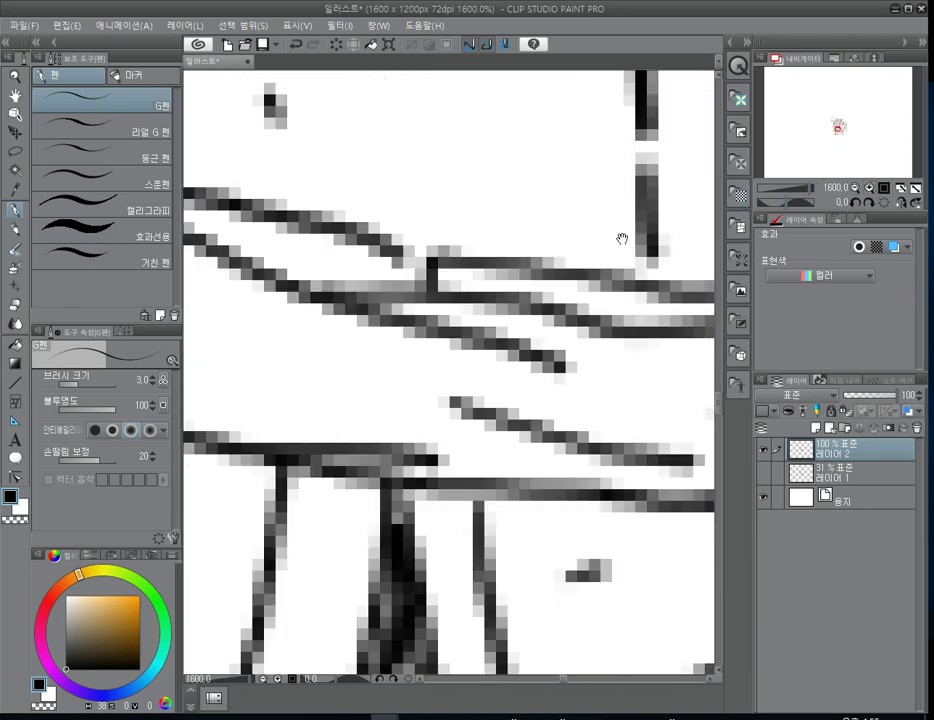
pyautogui.moveTo(622, 238)
pyautogui.mouseDown()
pyautogui.moveTo(648, 283)
pyautogui.moveTo(467, 334)
pyautogui.moveTo(527, 475)
pyautogui.moveTo(502, 428)
pyautogui.moveTo(505, 438)
pyautogui.mouseUp()
pyautogui.press('e')
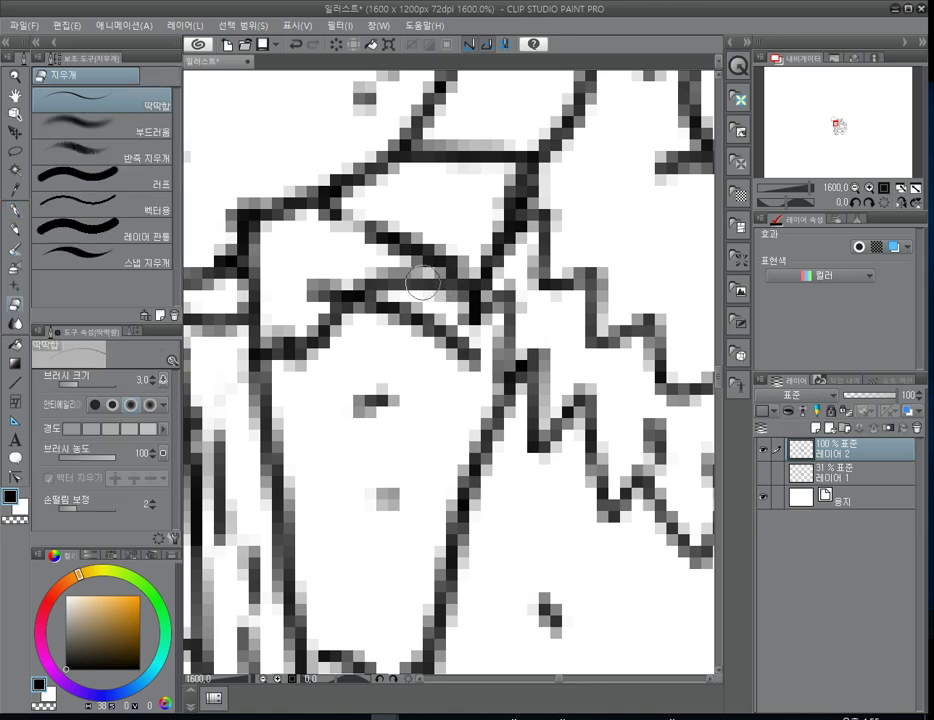
pyautogui.moveTo(422, 284)
pyautogui.mouseDown()
pyautogui.moveTo(387, 272)
pyautogui.moveTo(463, 314)
pyautogui.moveTo(363, 277)
pyautogui.moveTo(343, 275)
pyautogui.moveTo(313, 292)
pyautogui.mouseUp()
pyautogui.press('p')
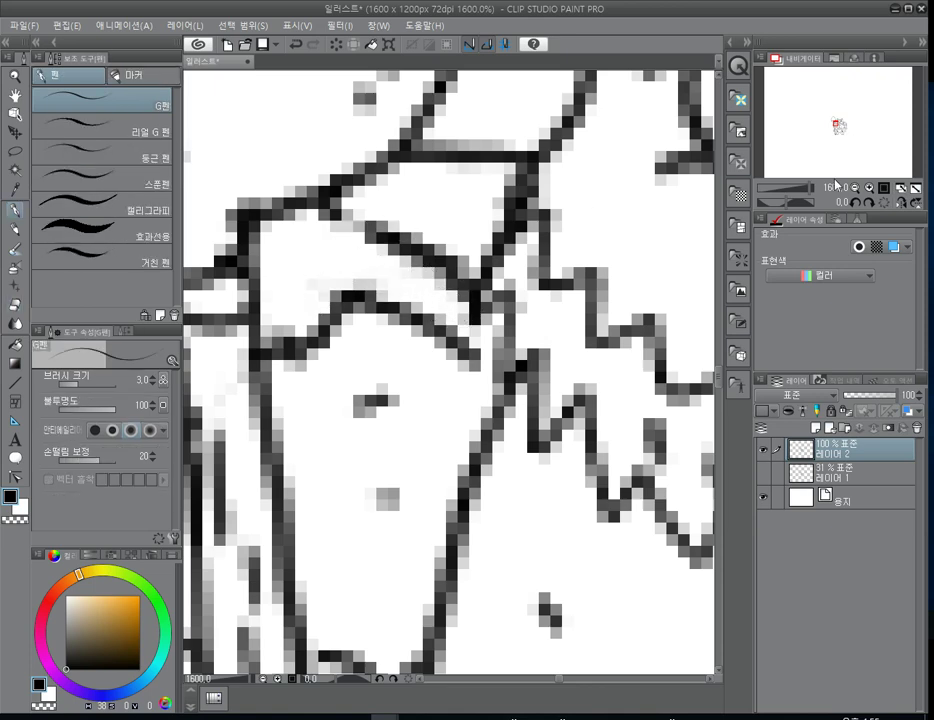
# - Shade beneath the staff-side shoulder pad and ink short fur flecks on both legs and the cheeks
pyautogui.click(855, 188)
pyautogui.click(855, 188)
pyautogui.click(855, 188)
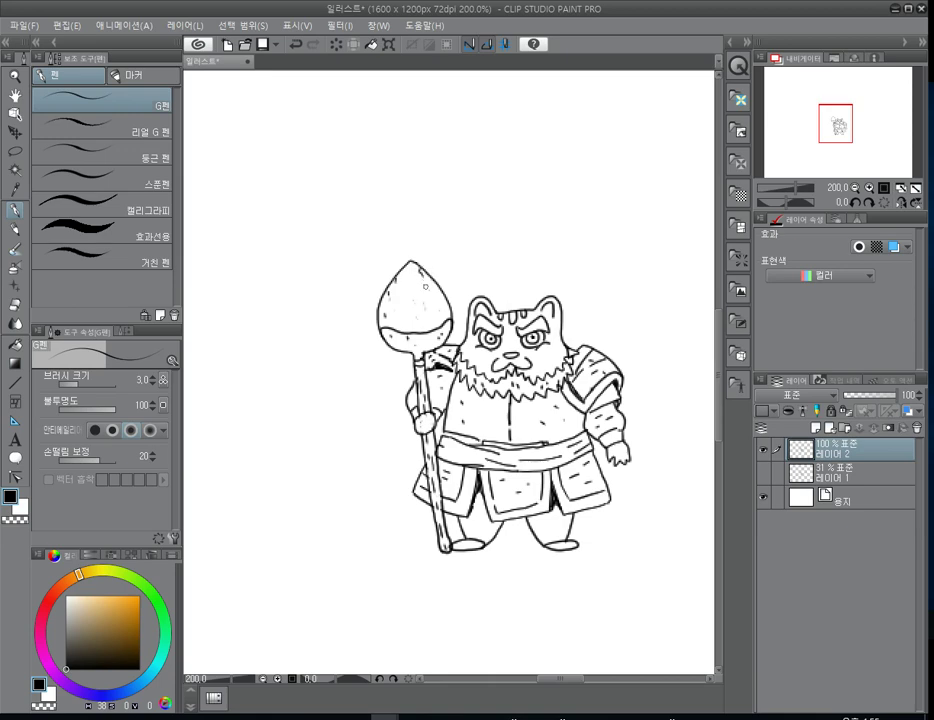
pyautogui.hotkey('ctrl', 'z')
pyautogui.moveTo(476, 514); pyautogui.dragTo(478, 517)
pyautogui.moveTo(542, 529); pyautogui.dragTo(562, 527)
pyautogui.press('e')
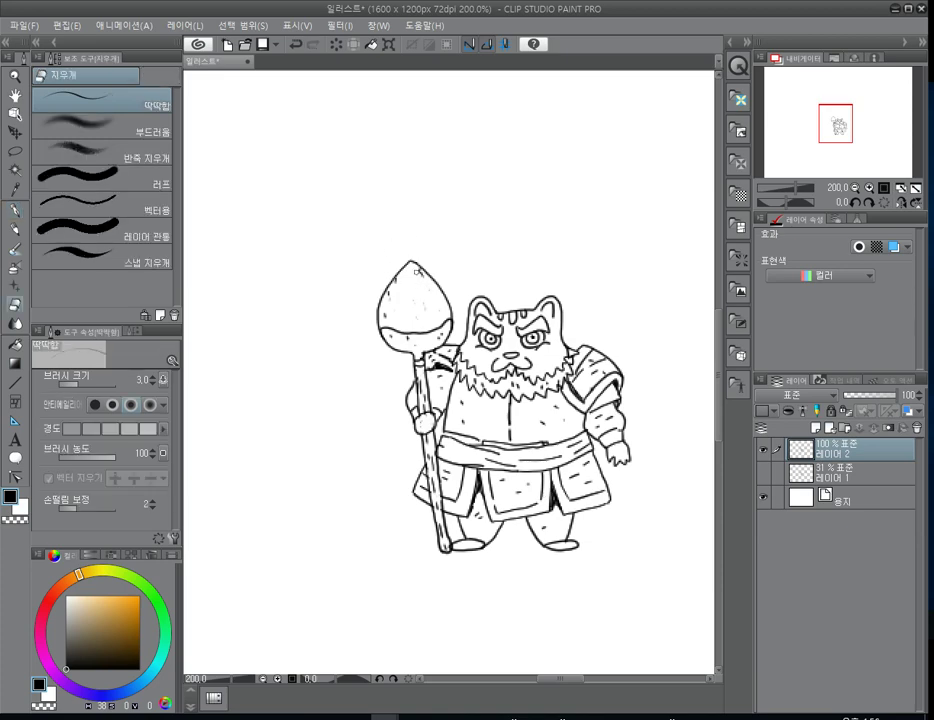
pyautogui.scroll(1, 428, 290)
pyautogui.press('p')
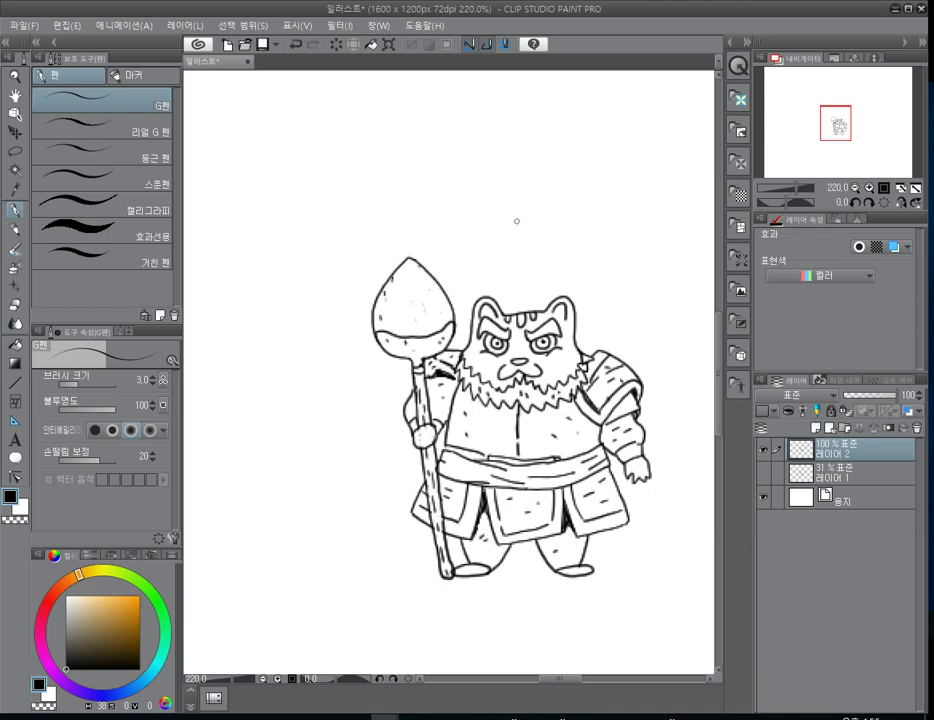
pyautogui.click(560, 364)
# - Add a new layer above the line art and ready the Fill tool with a dark brown colour
pyautogui.click(818, 430)
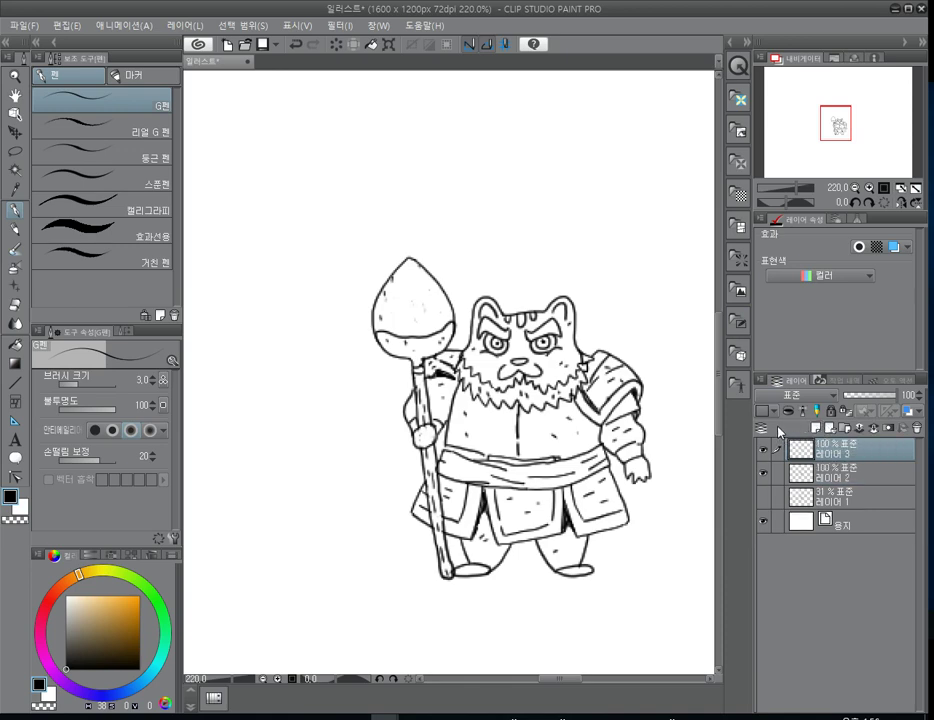
pyautogui.click(140, 644)
pyautogui.moveTo(140, 644); pyautogui.dragTo(140, 640)
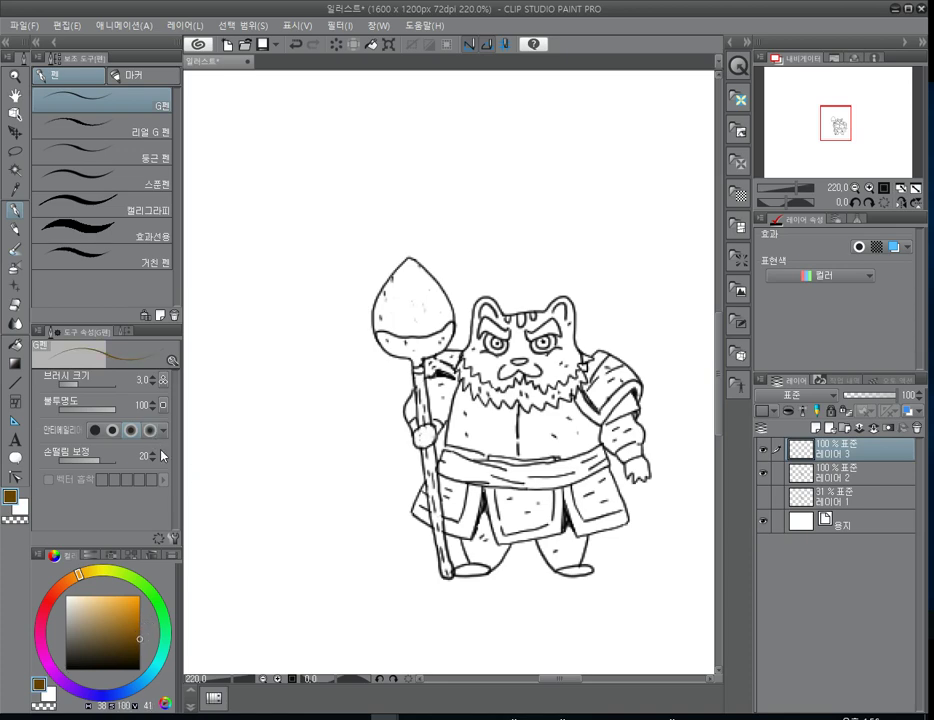
pyautogui.press('g')
pyautogui.press('g')
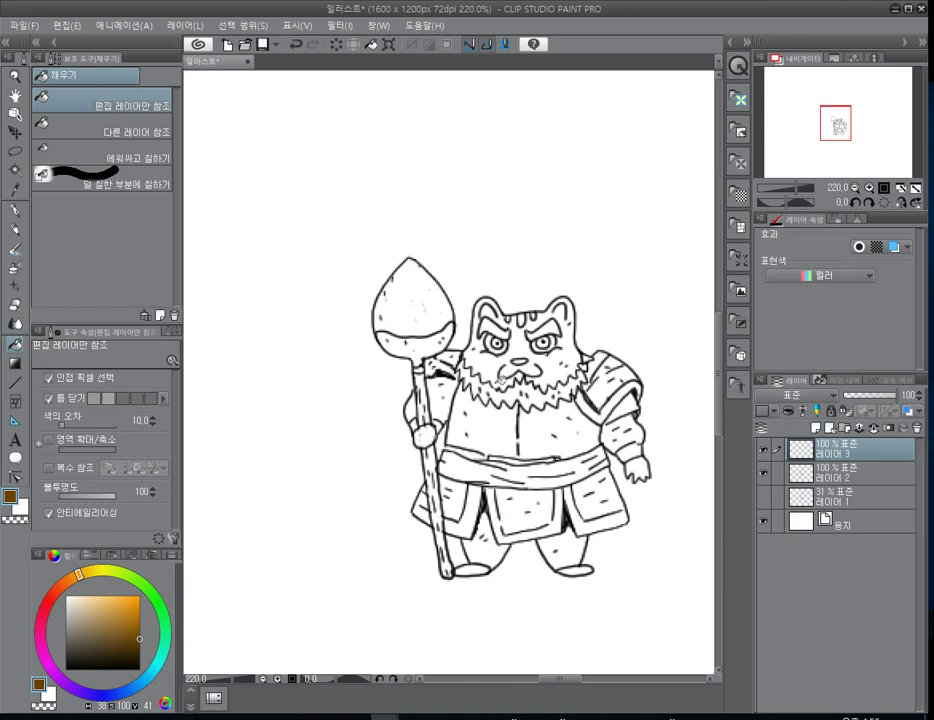
pyautogui.click(140, 654)
pyautogui.click(518, 394)
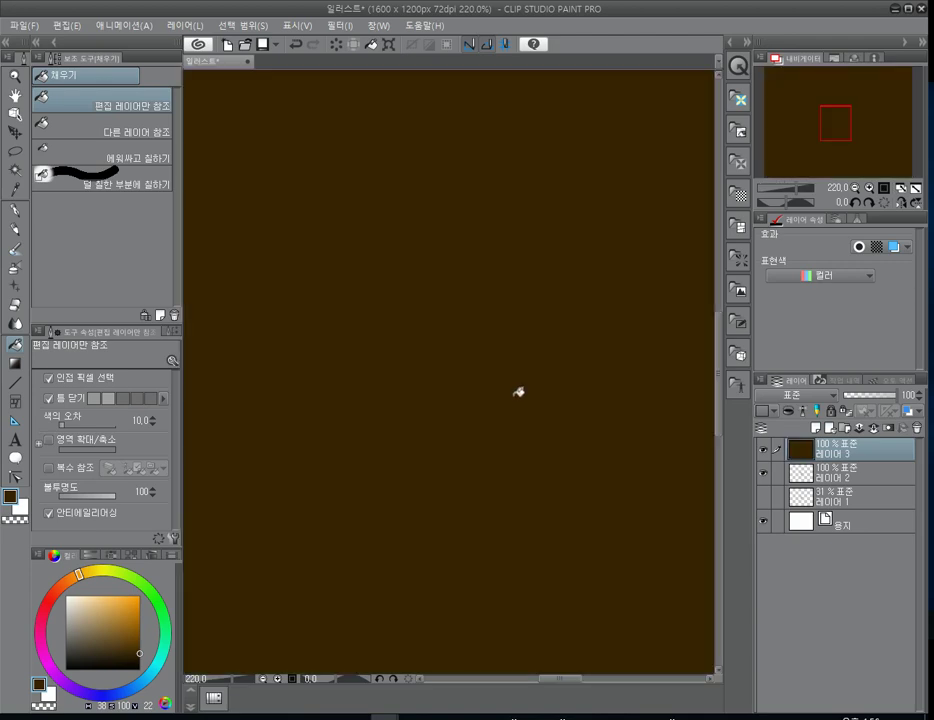
pyautogui.hotkey('ctrl', 'z')
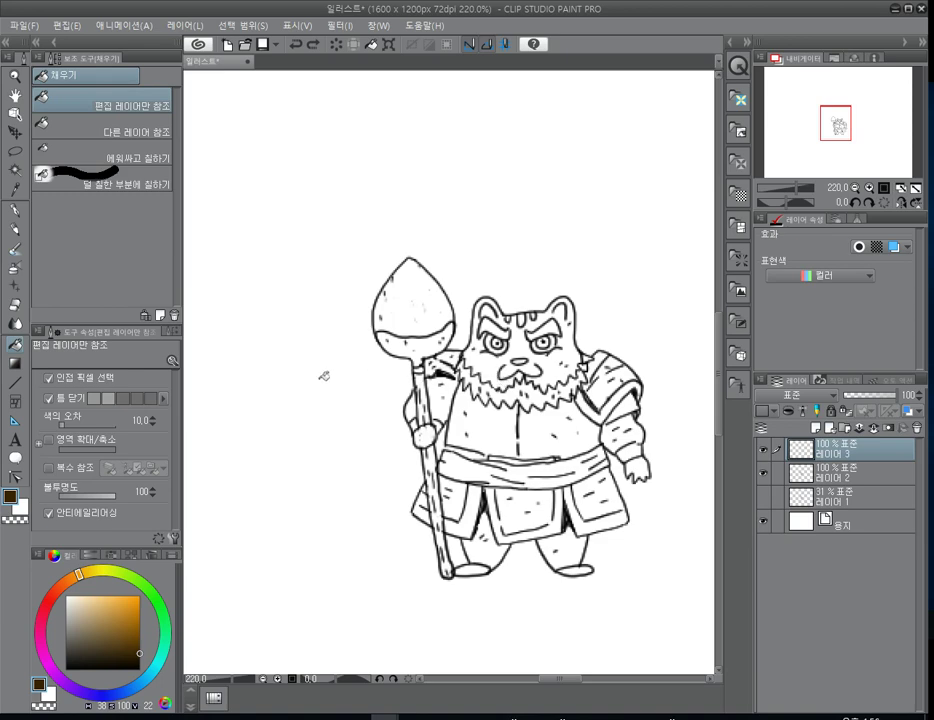
# - Set the Fill tool to refer to other layers and fill the whole beard with a greyish brown from the standard colour set
pyautogui.click(135, 132)
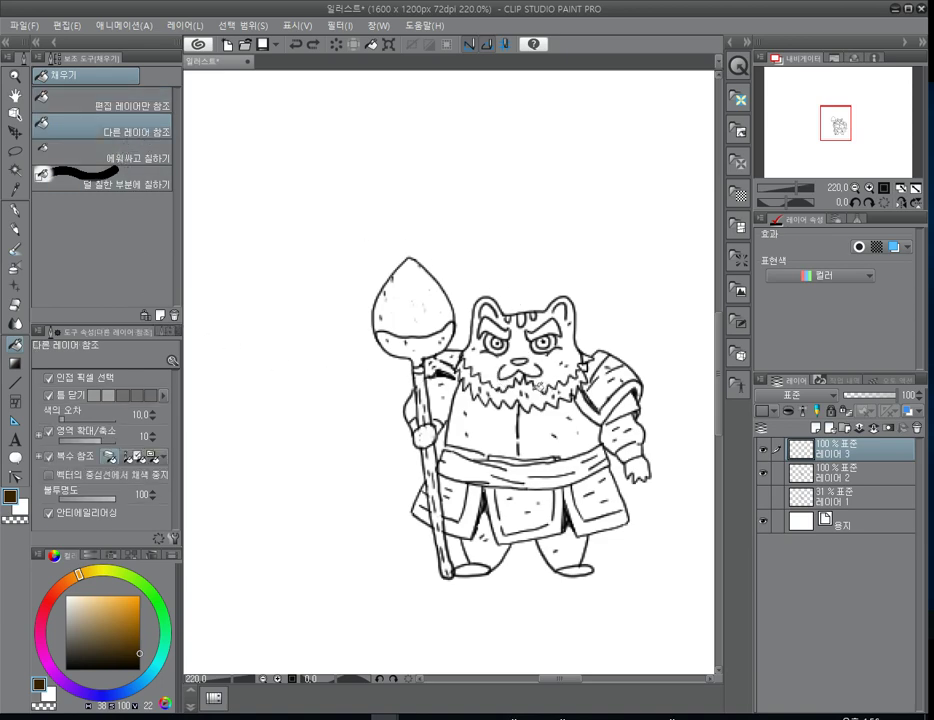
pyautogui.click(537, 383)
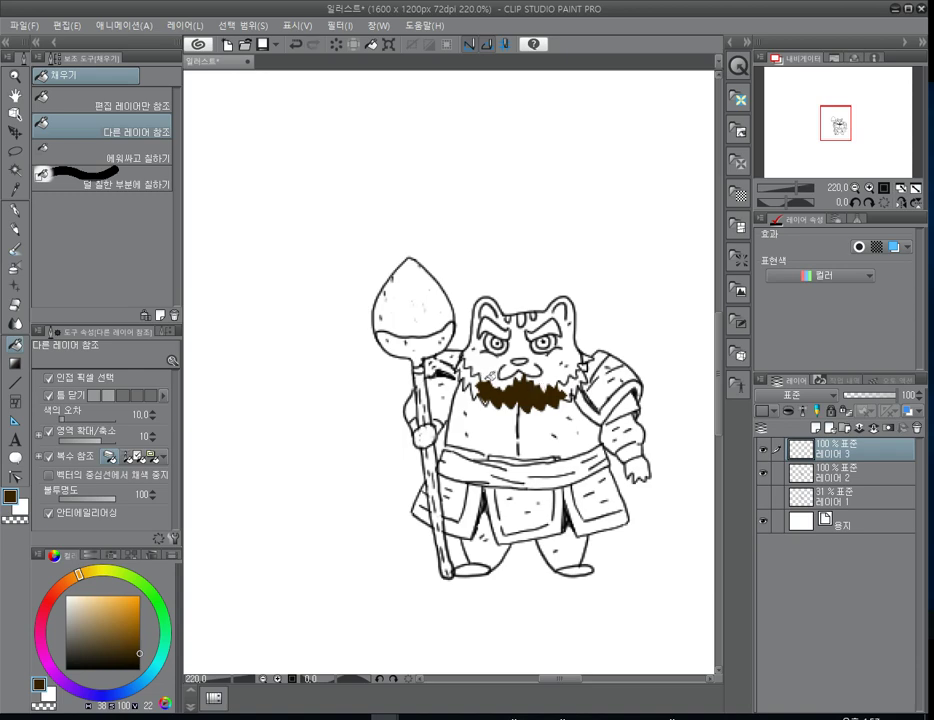
pyautogui.hotkey('ctrl', 'z')
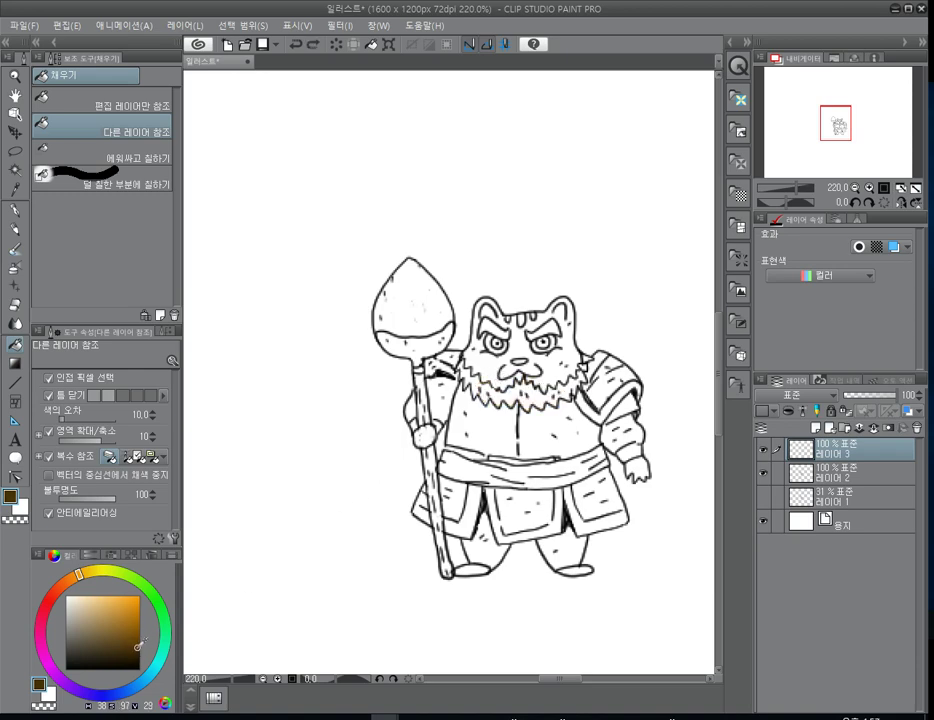
pyautogui.moveTo(140, 652)
pyautogui.mouseDown()
pyautogui.moveTo(88, 636)
pyautogui.moveTo(127, 621)
pyautogui.moveTo(127, 636)
pyautogui.mouseUp()
pyautogui.click(94, 556)
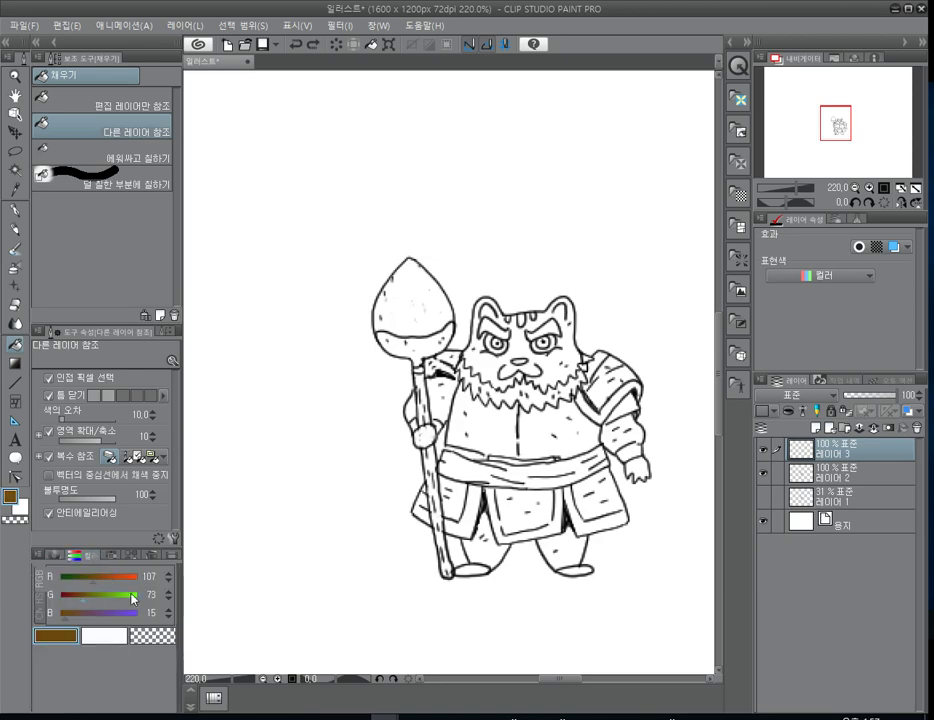
pyautogui.click(96, 556)
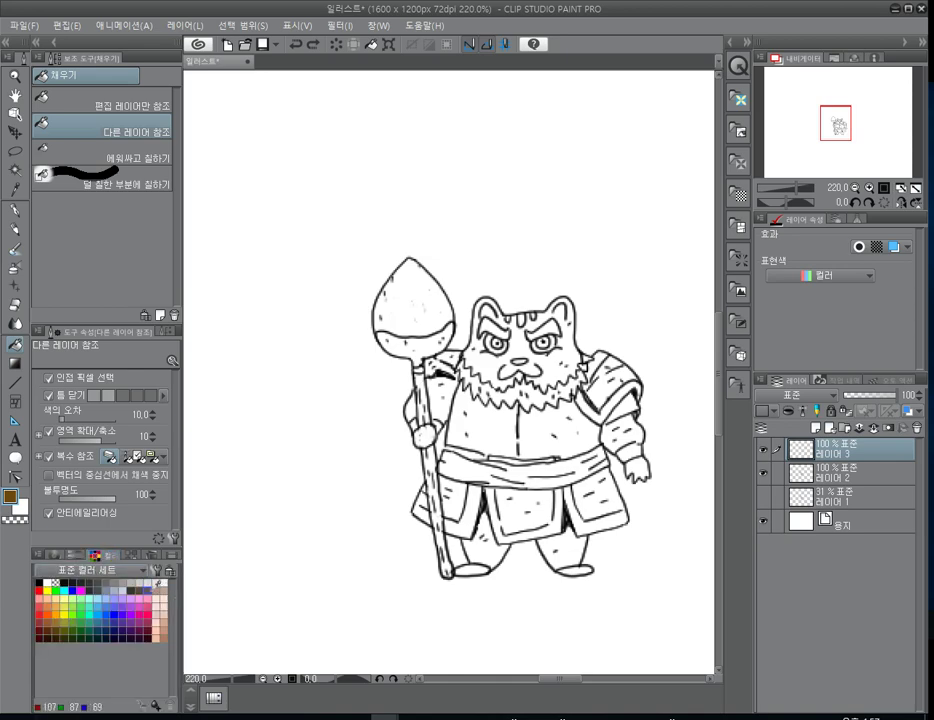
pyautogui.click(157, 584)
pyautogui.click(163, 584)
pyautogui.click(148, 589)
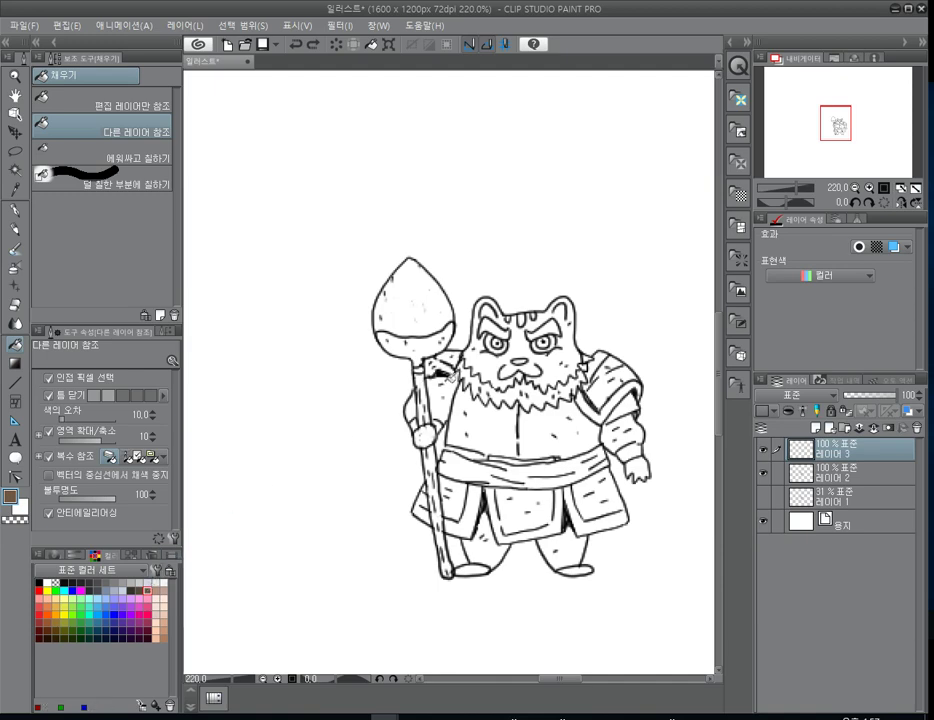
pyautogui.moveTo(452, 376); pyautogui.dragTo(495, 396)
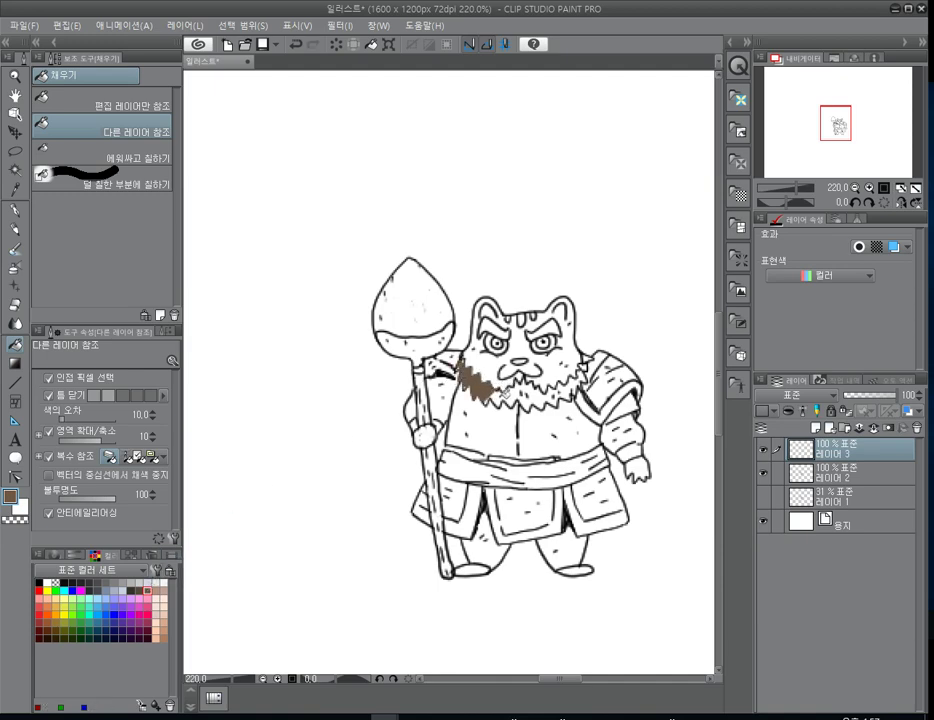
pyautogui.click(505, 394)
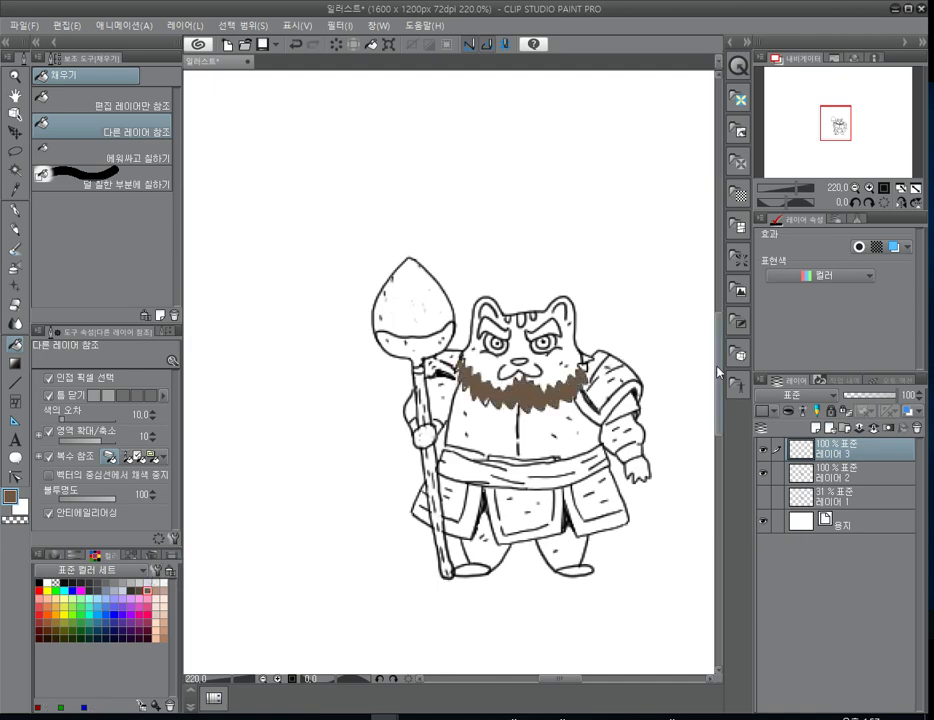
# - Set the beard colour layer's blending mode to Multiply (곱하기) and check the beard's fill up close
pyautogui.click(812, 397)
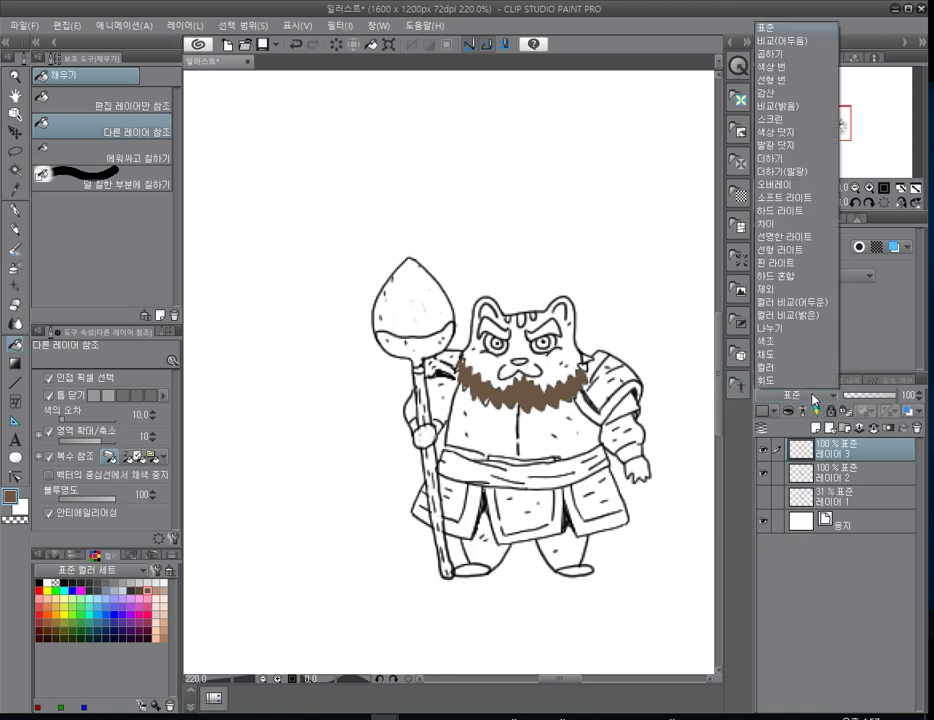
pyautogui.click(789, 54)
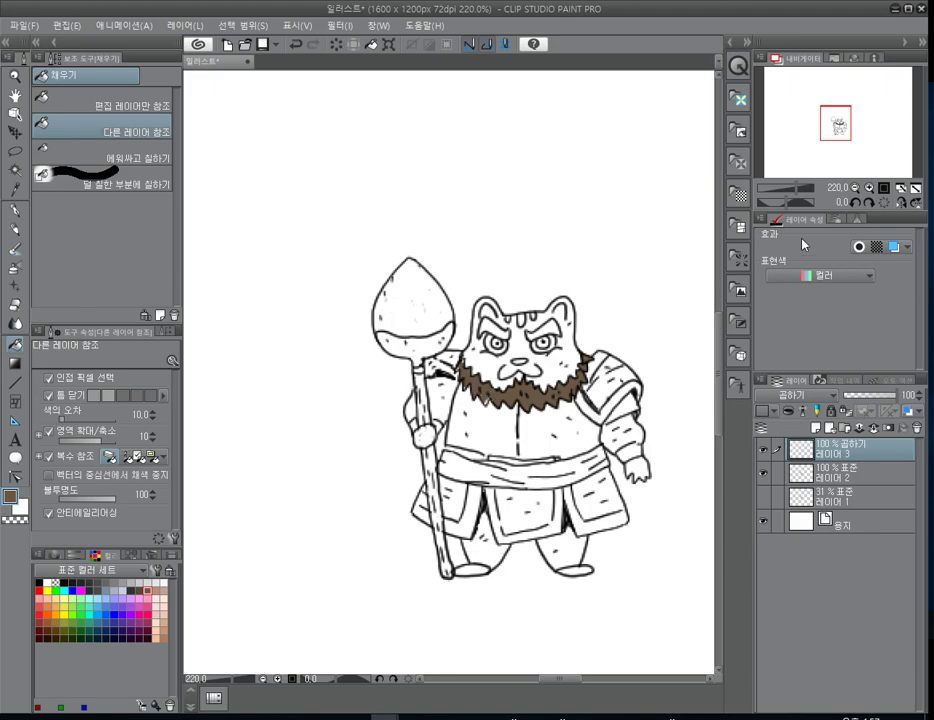
pyautogui.click(870, 189)
pyautogui.click(870, 189)
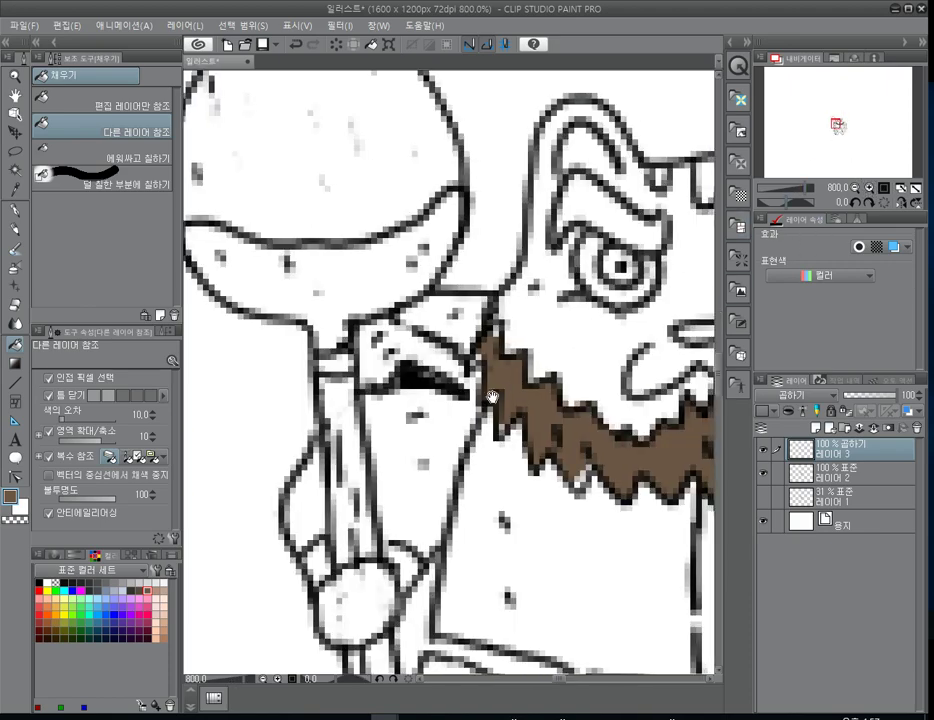
pyautogui.moveTo(495, 410); pyautogui.dragTo(271, 349)
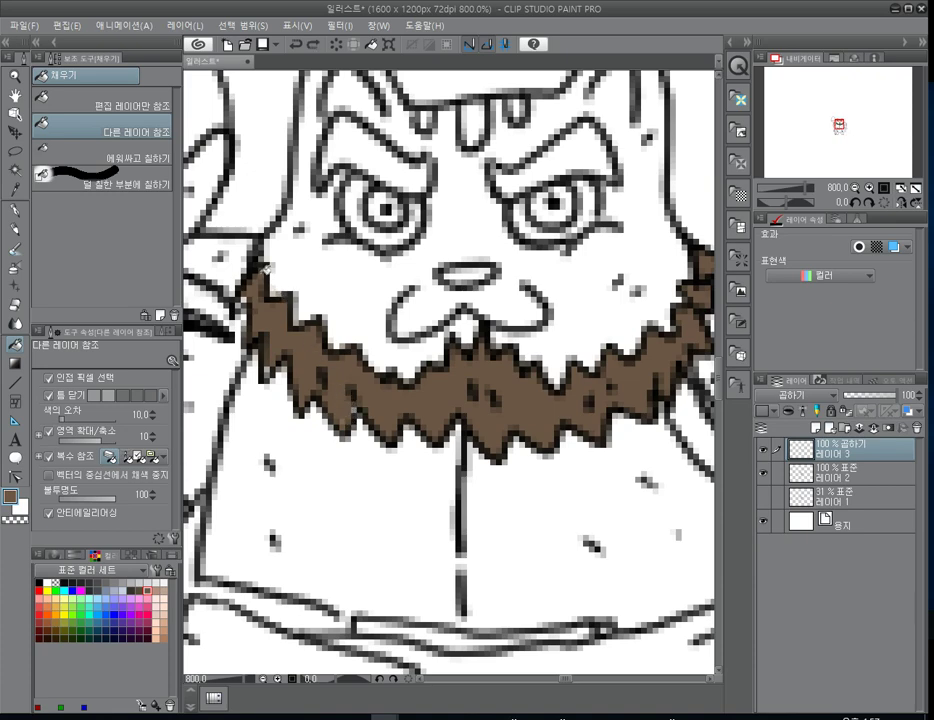
pyautogui.hotkey('ctrl', '-')
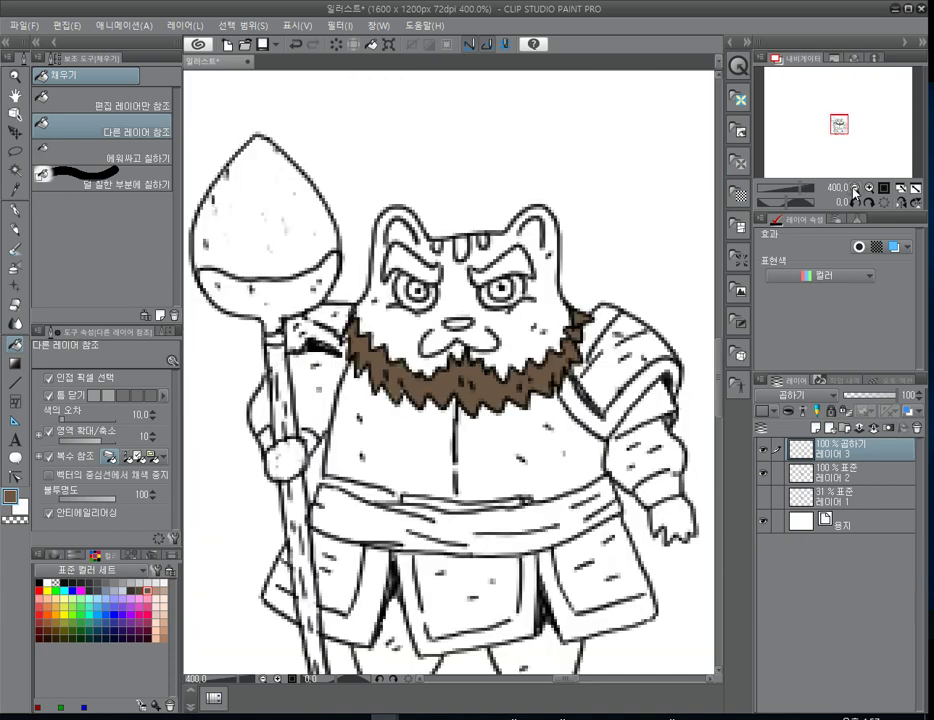
# - Fill both eyebrows with the same greyish brown as the beard
pyautogui.click(514, 266)
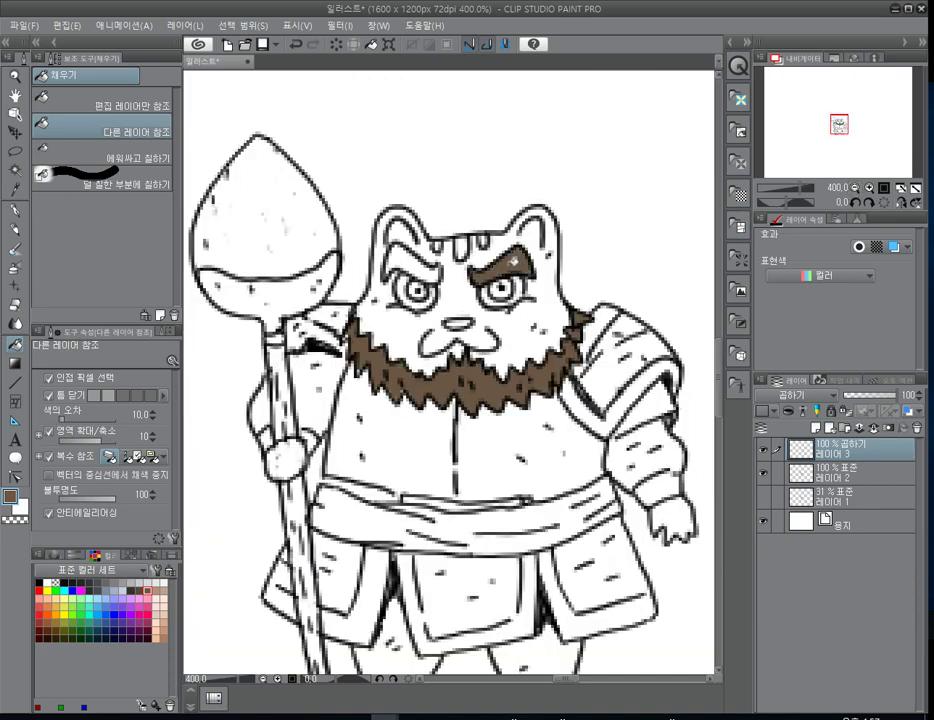
pyautogui.click(428, 268)
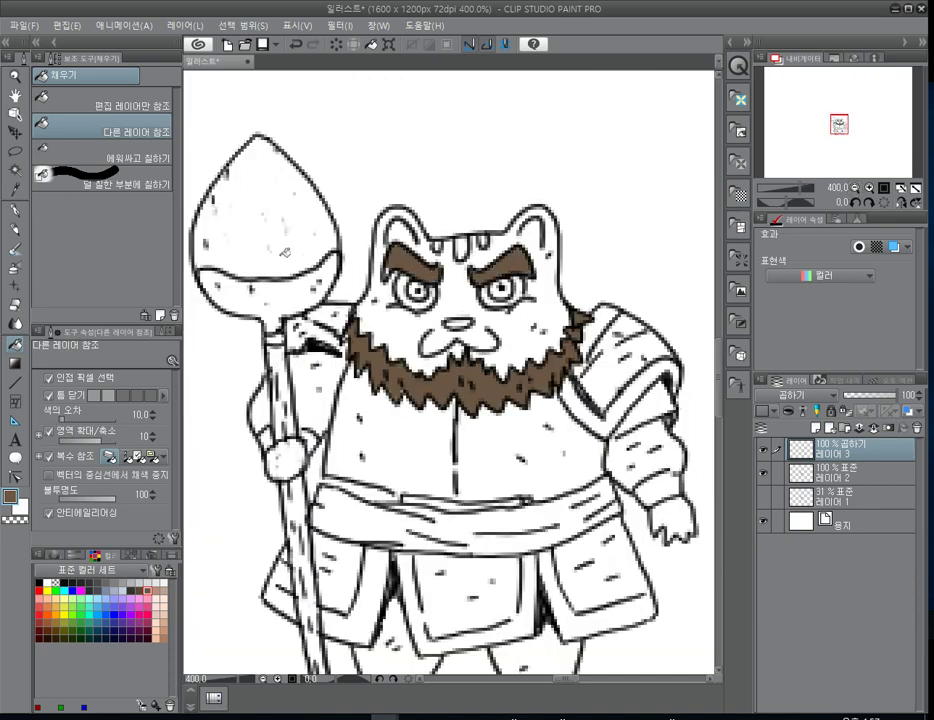
# - Try dark red and a lighter grey on one iris with the G-pen, and paint both irises dark grey
pyautogui.press('p')
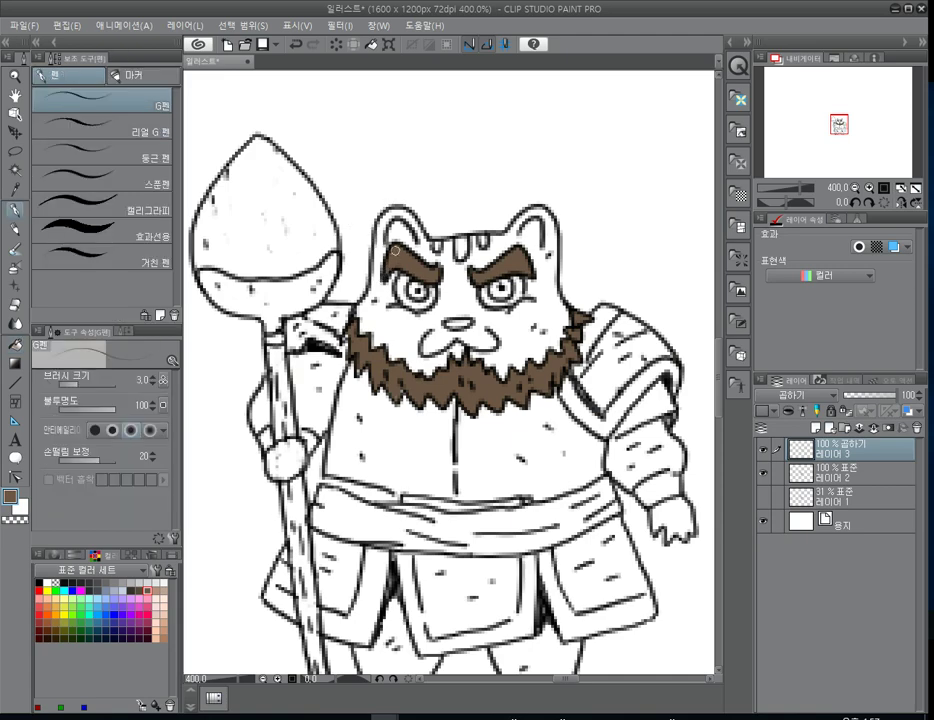
pyautogui.press('g')
pyautogui.press('p')
pyautogui.click(148, 637)
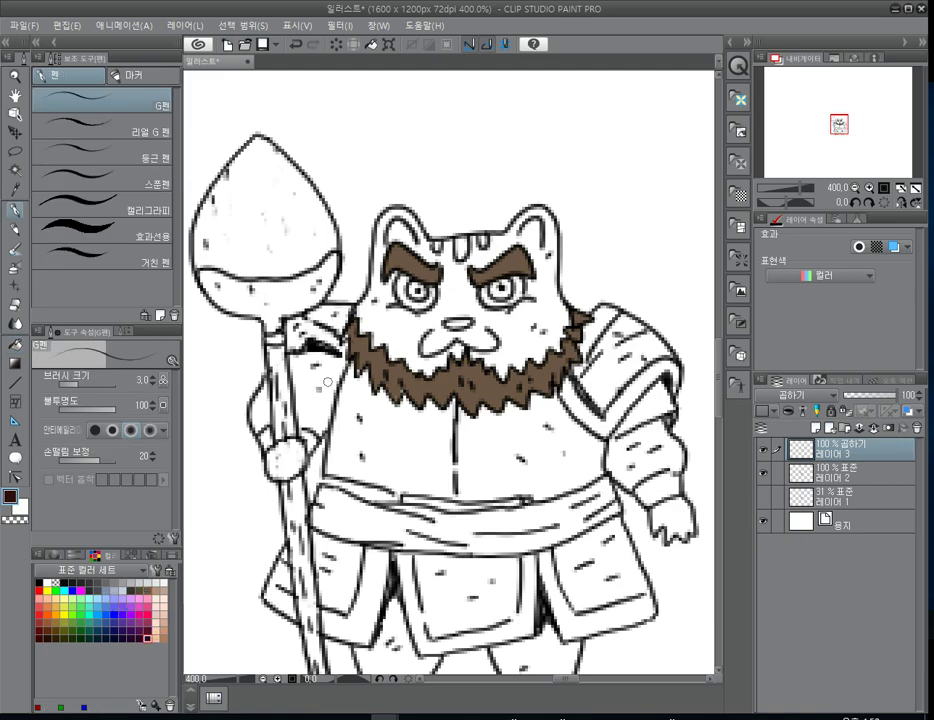
pyautogui.moveTo(501, 289); pyautogui.dragTo(499, 294)
pyautogui.keyDown('alt'); pyautogui.click(374, 372); pyautogui.keyUp('alt')
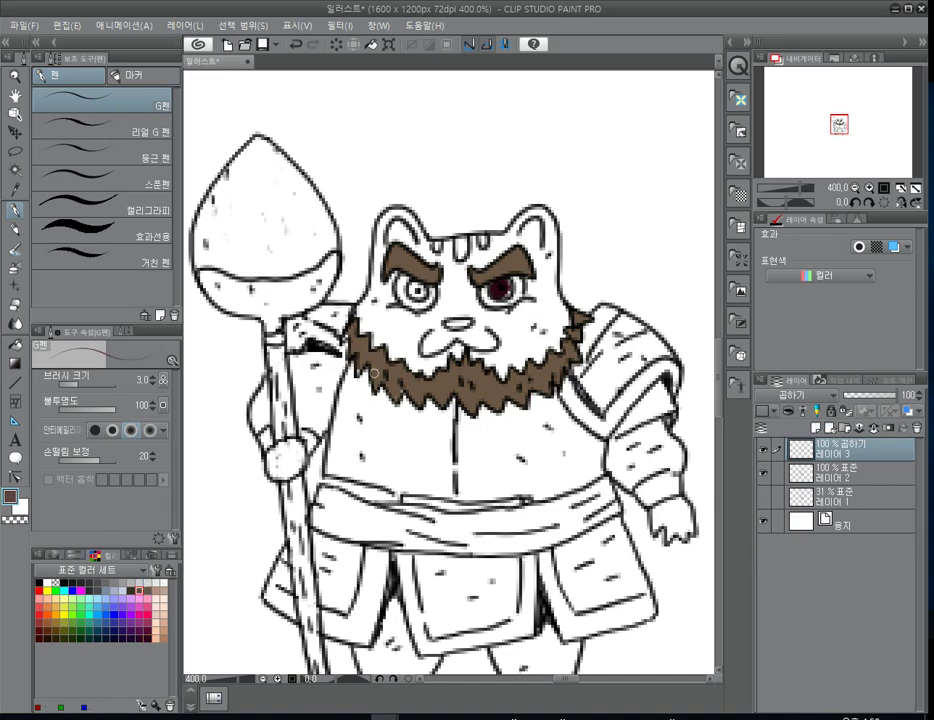
pyautogui.moveTo(497, 294); pyautogui.dragTo(505, 288)
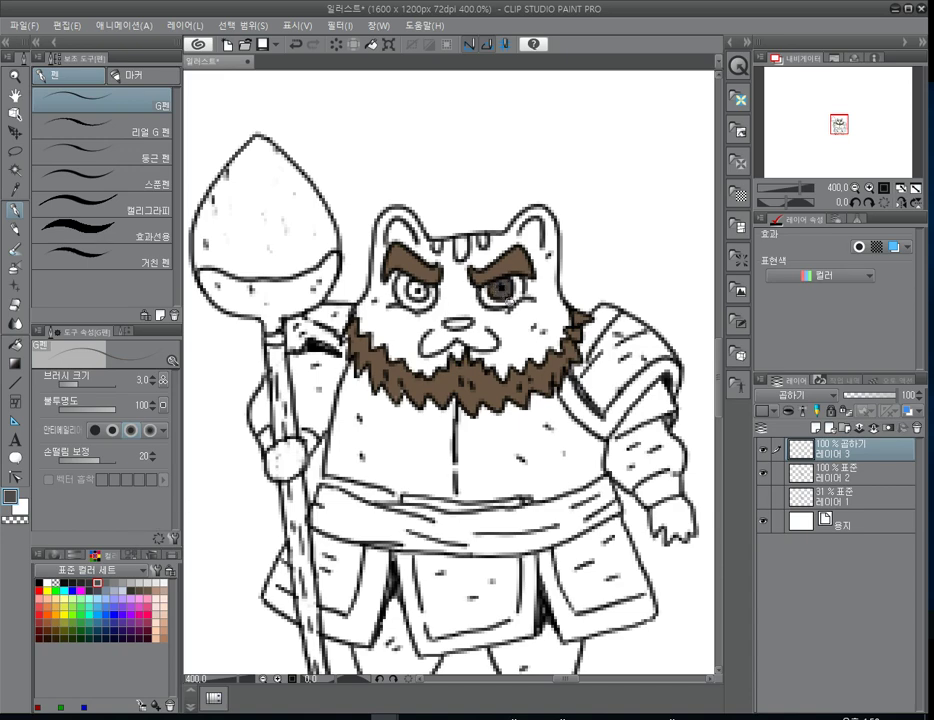
pyautogui.click(131, 590)
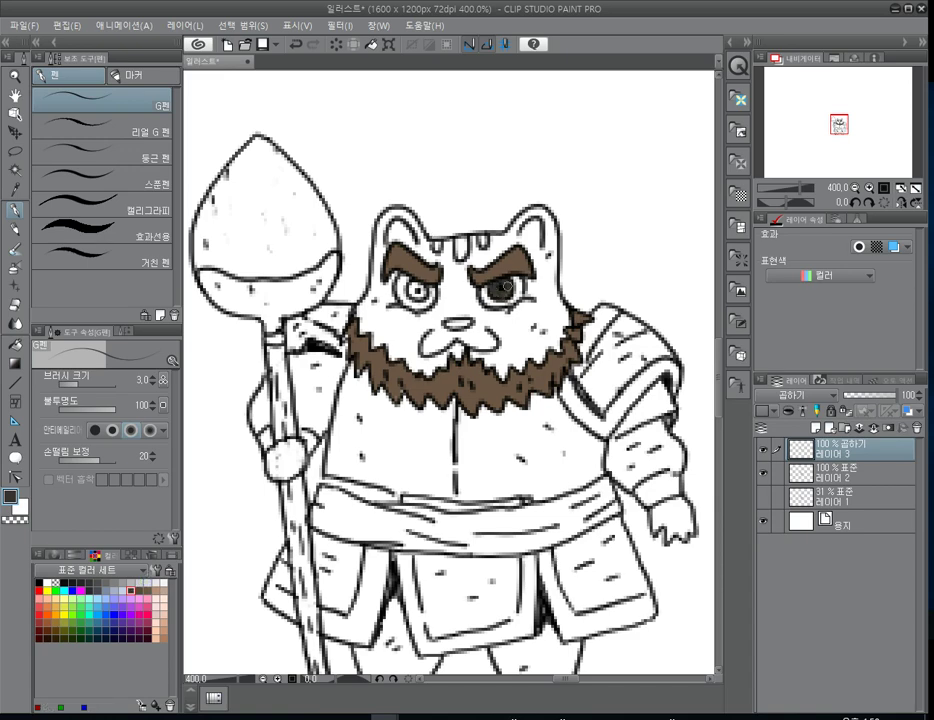
pyautogui.moveTo(413, 292); pyautogui.dragTo(414, 289)
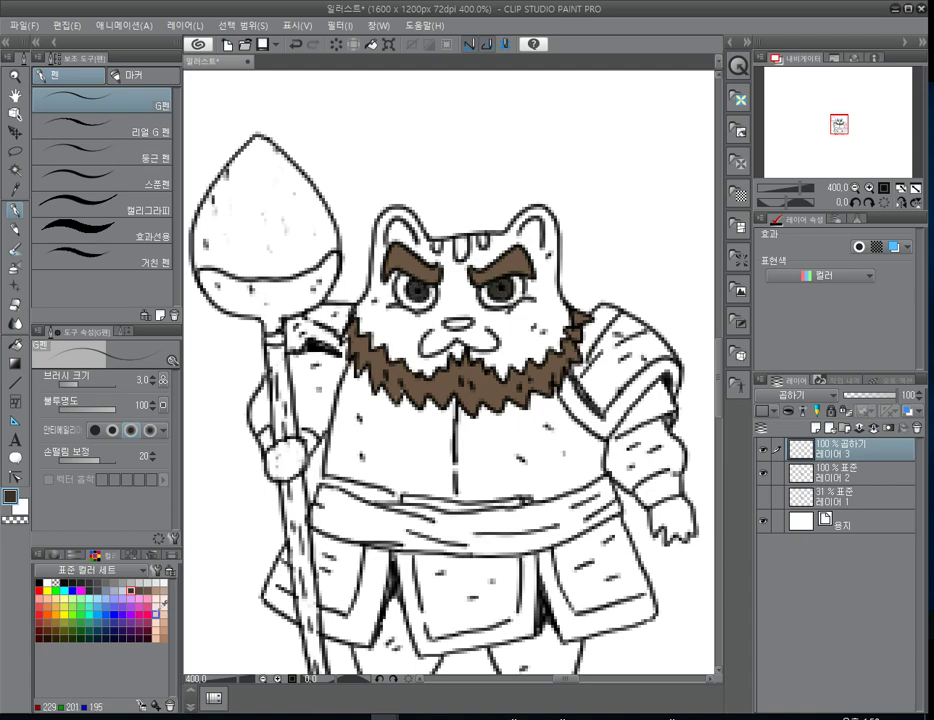
# - Fill the face and staff-side ear with a light pinkish brown and the forehead stripes with the beard's brown
pyautogui.click(163, 634)
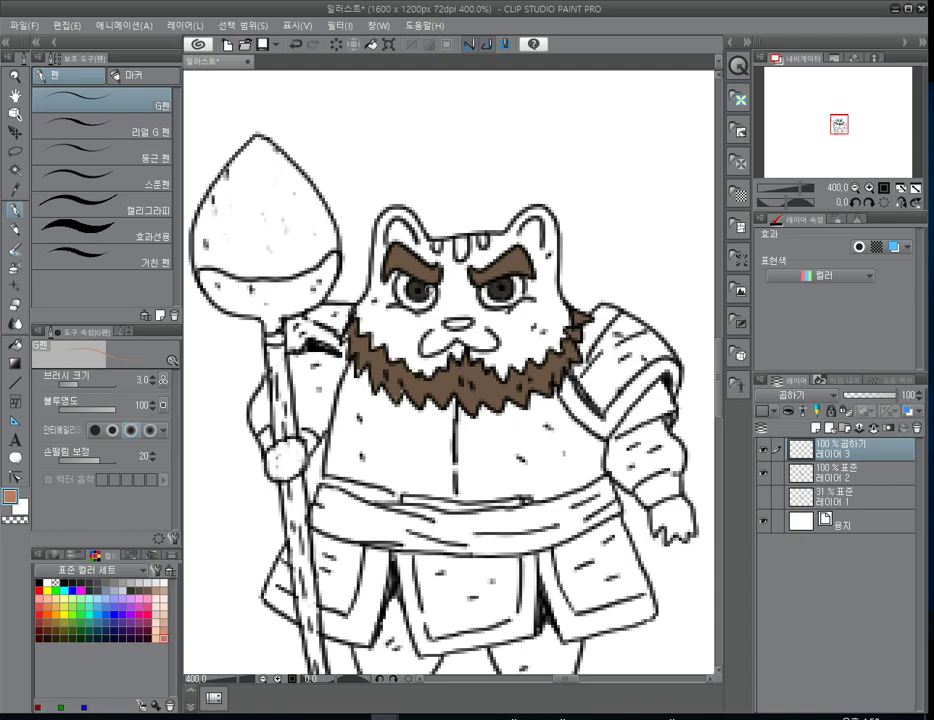
pyautogui.press('g')
pyautogui.press('g')
pyautogui.click(461, 297)
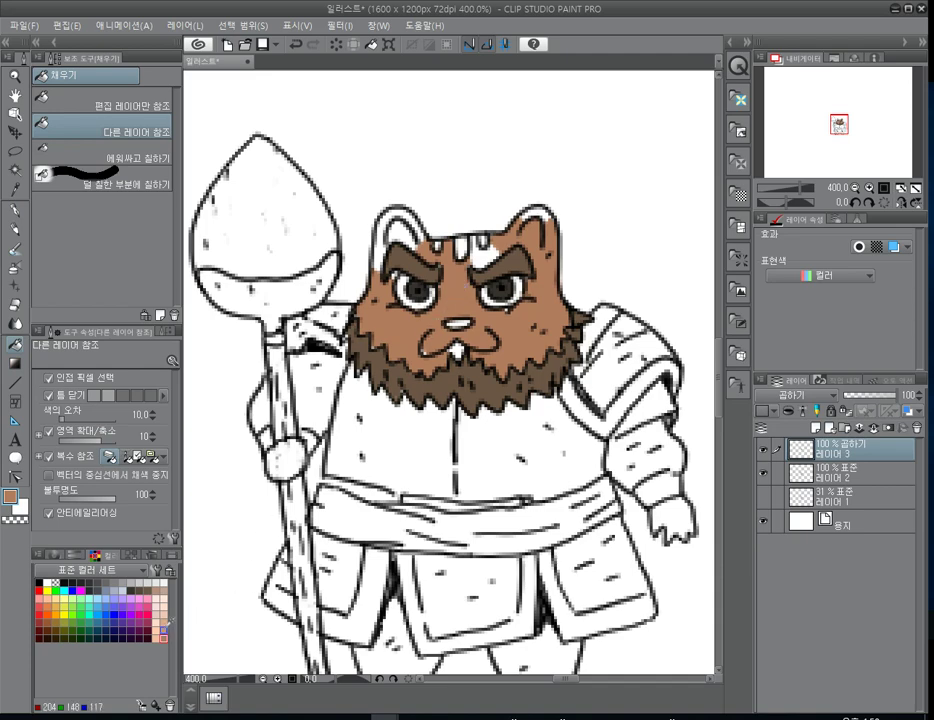
pyautogui.click(453, 298)
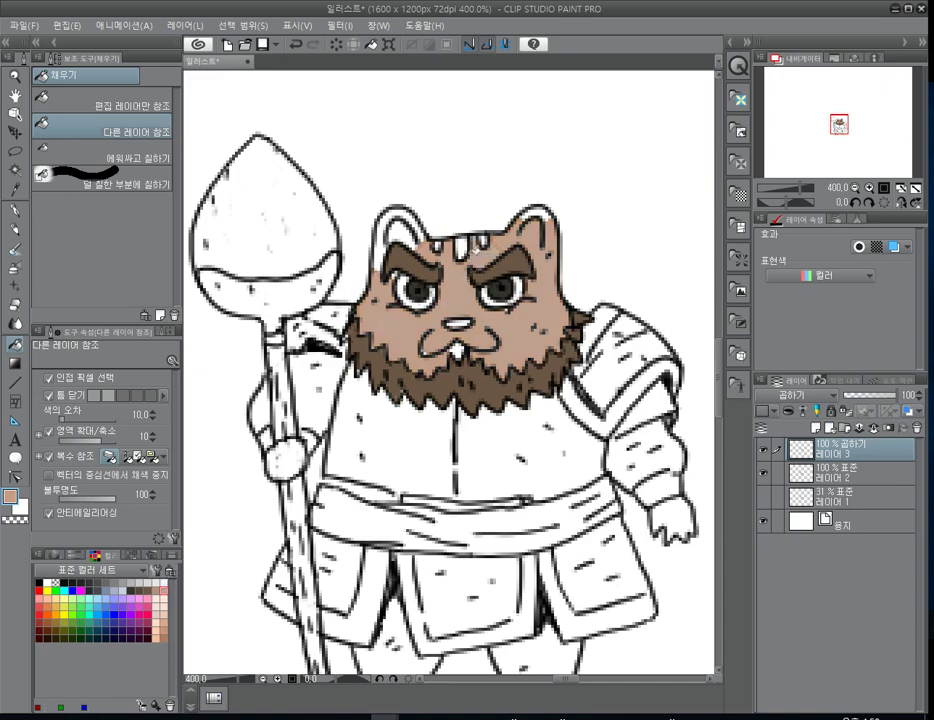
pyautogui.click(392, 232)
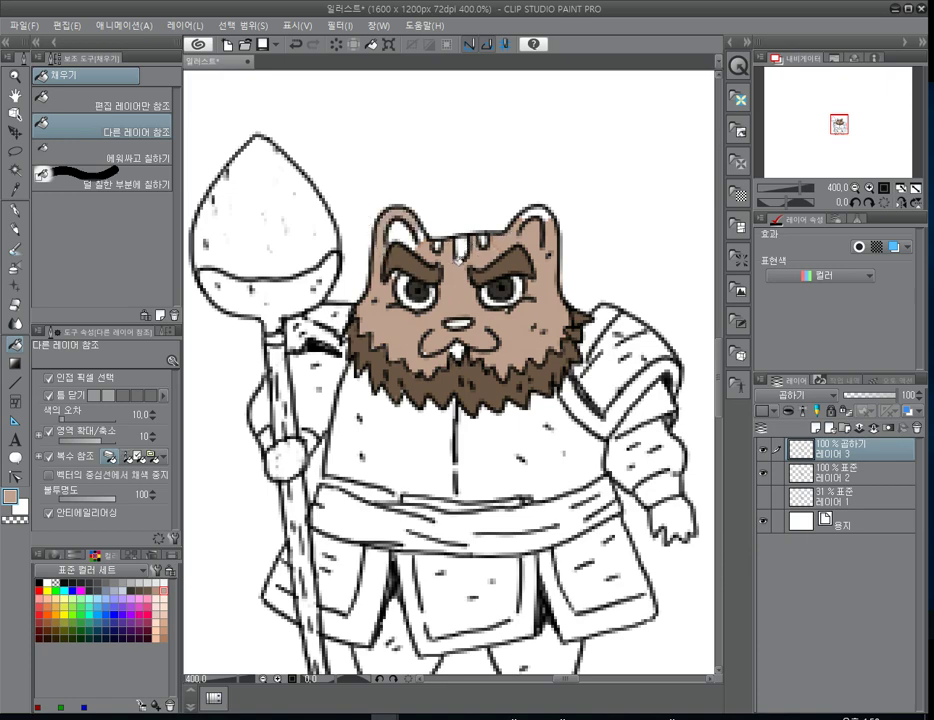
pyautogui.keyDown('alt'); pyautogui.click(452, 381); pyautogui.keyUp('alt')
pyautogui.click(461, 244)
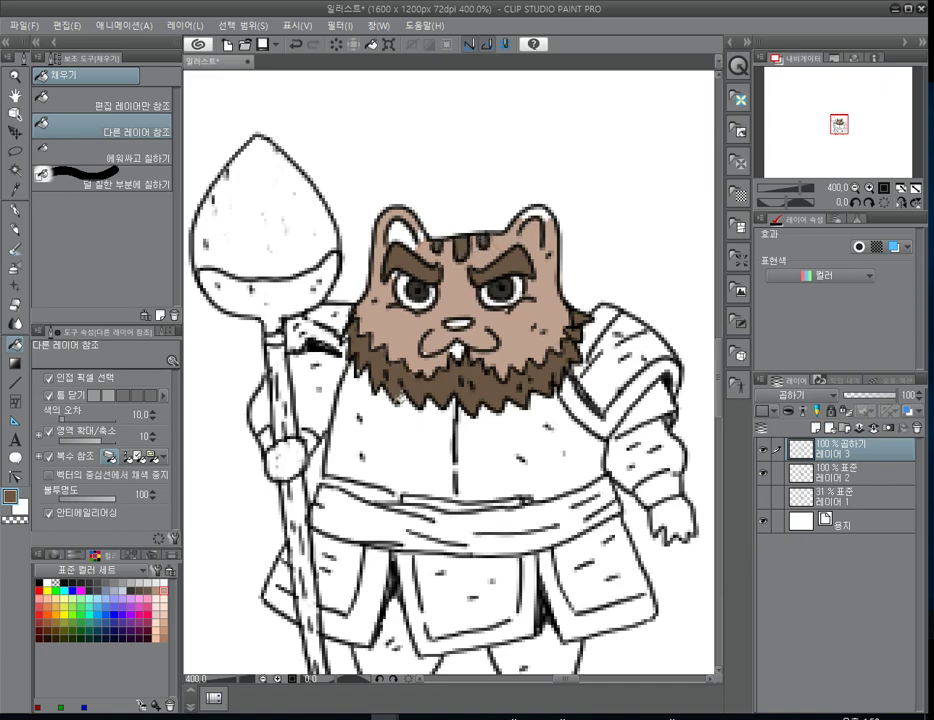
# - Try pink and red on the tongue and fill it with a light salmon pink from the standard colour set
pyautogui.click(147, 599)
pyautogui.click(455, 349)
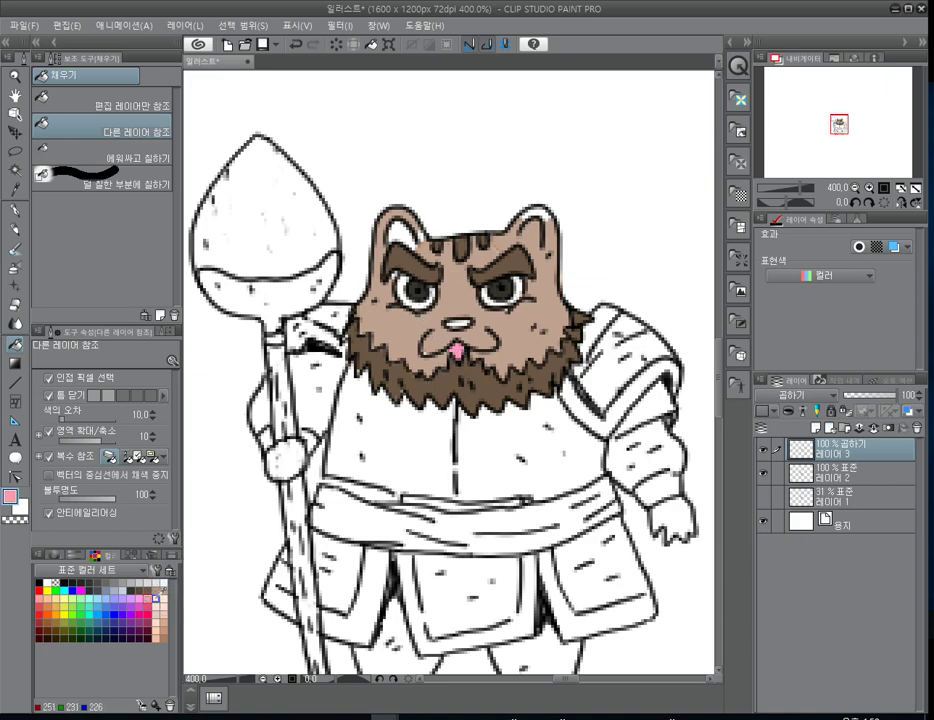
pyautogui.click(39, 606)
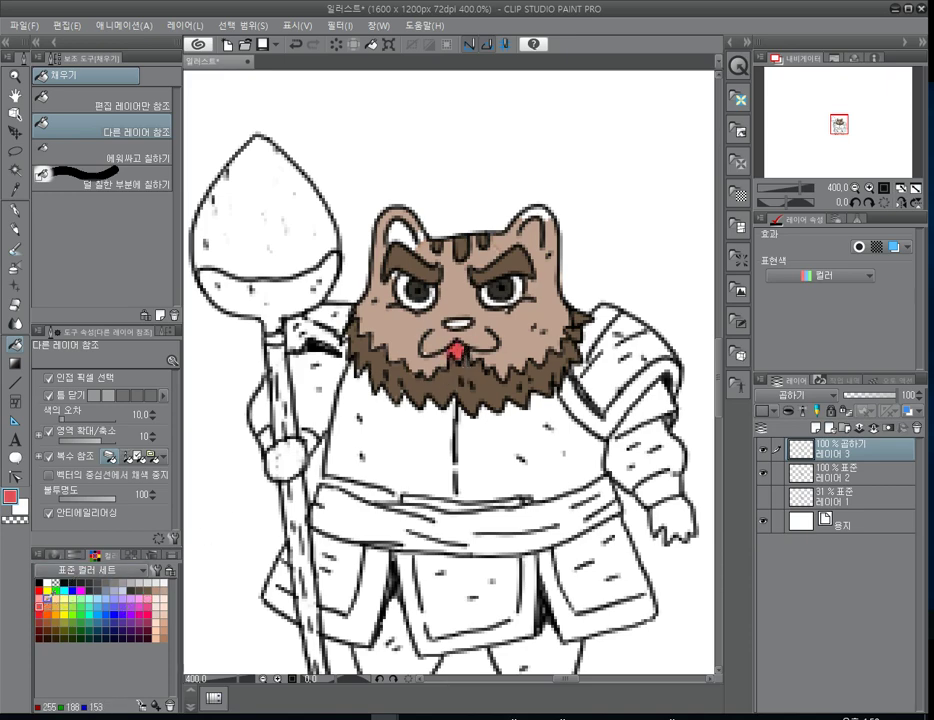
pyautogui.click(39, 599)
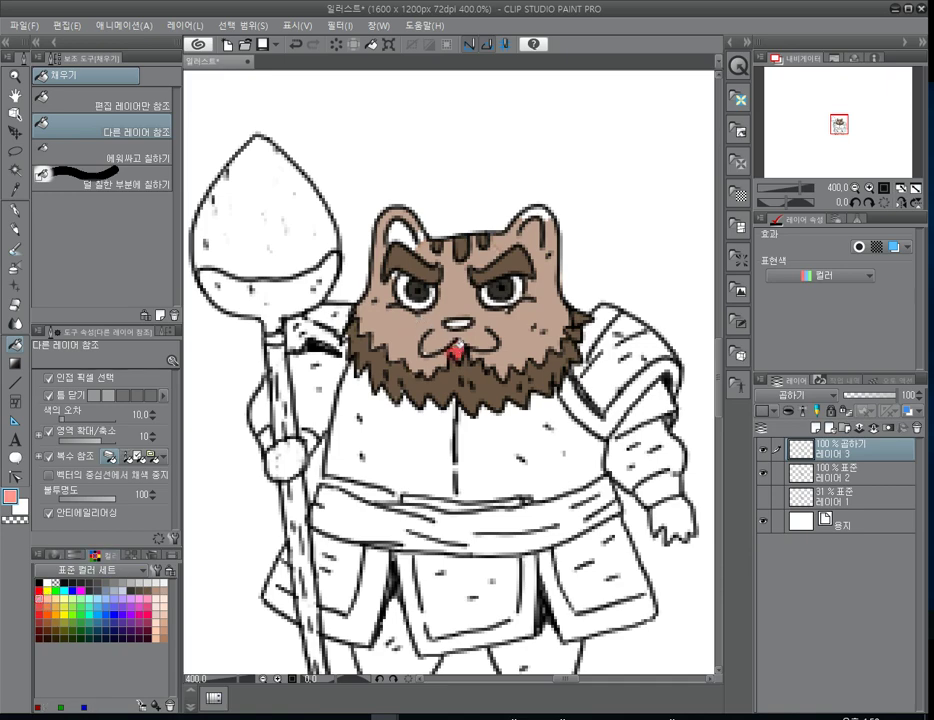
pyautogui.click(457, 352)
# - Try near-black on the nose and fill it with the beard's greyish brown instead
pyautogui.click(72, 582)
pyautogui.click(457, 320)
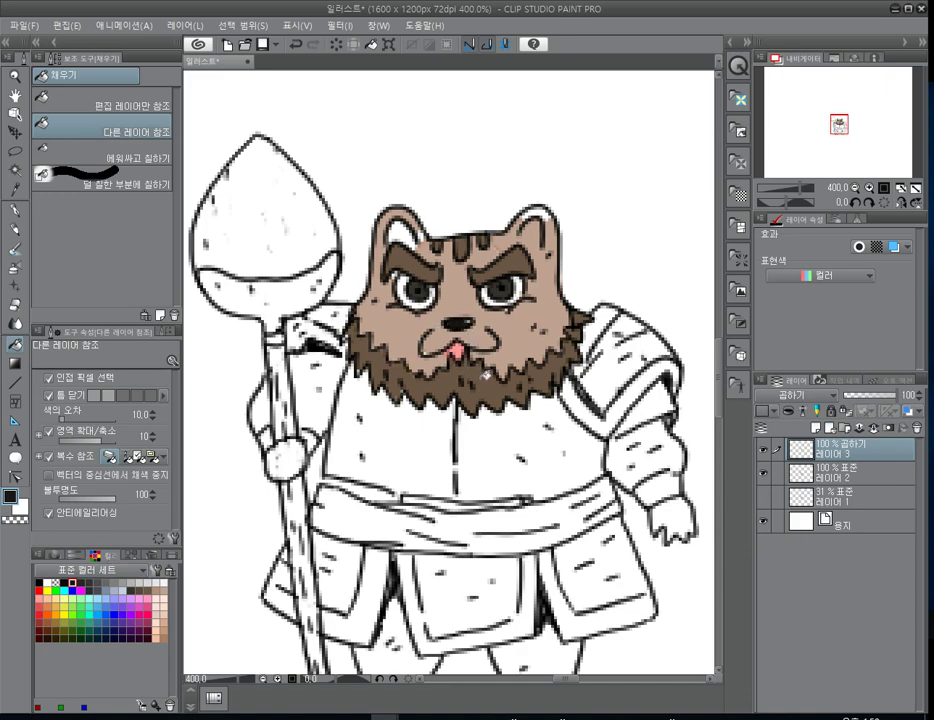
pyautogui.rightClick(489, 374)
pyautogui.click(452, 320)
# - Colour the inside of both ears with the tongue's salmon pink
pyautogui.rightClick(458, 350)
pyautogui.click(408, 232)
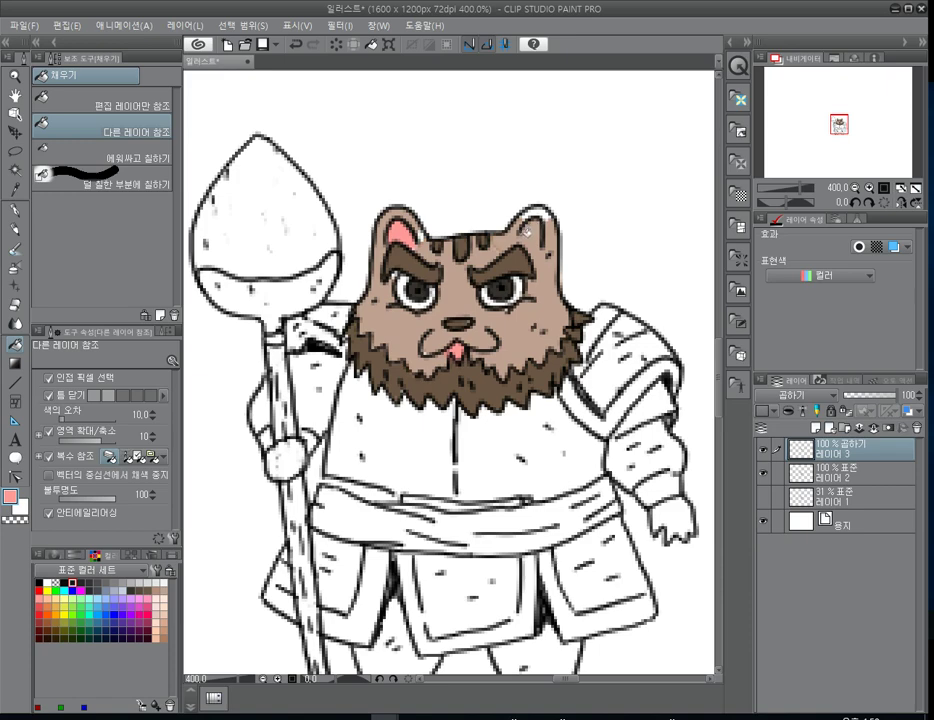
pyautogui.press('p')
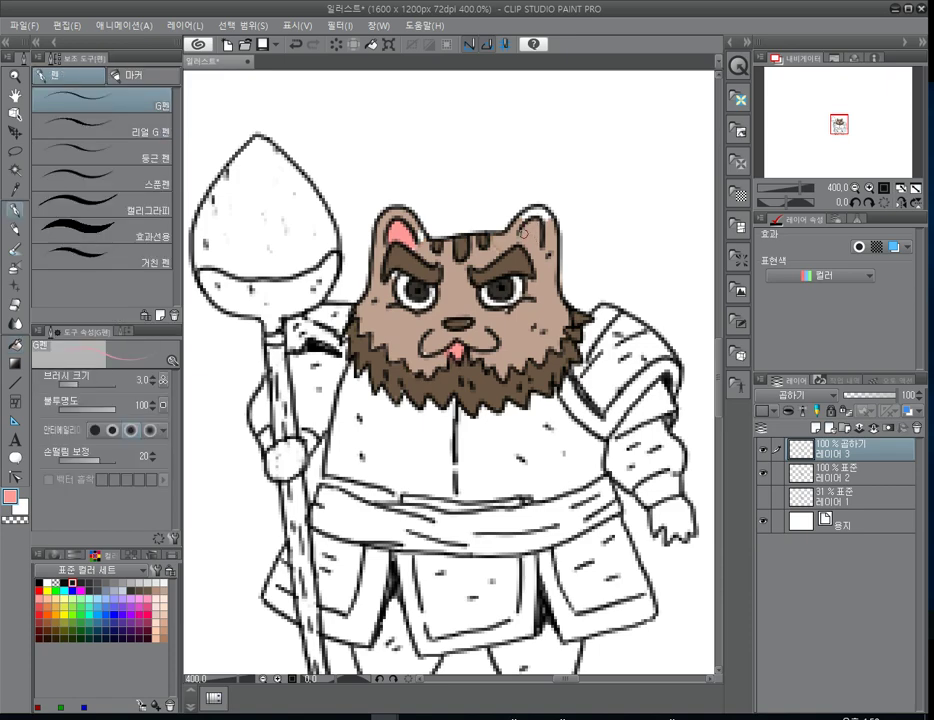
pyautogui.press('g')
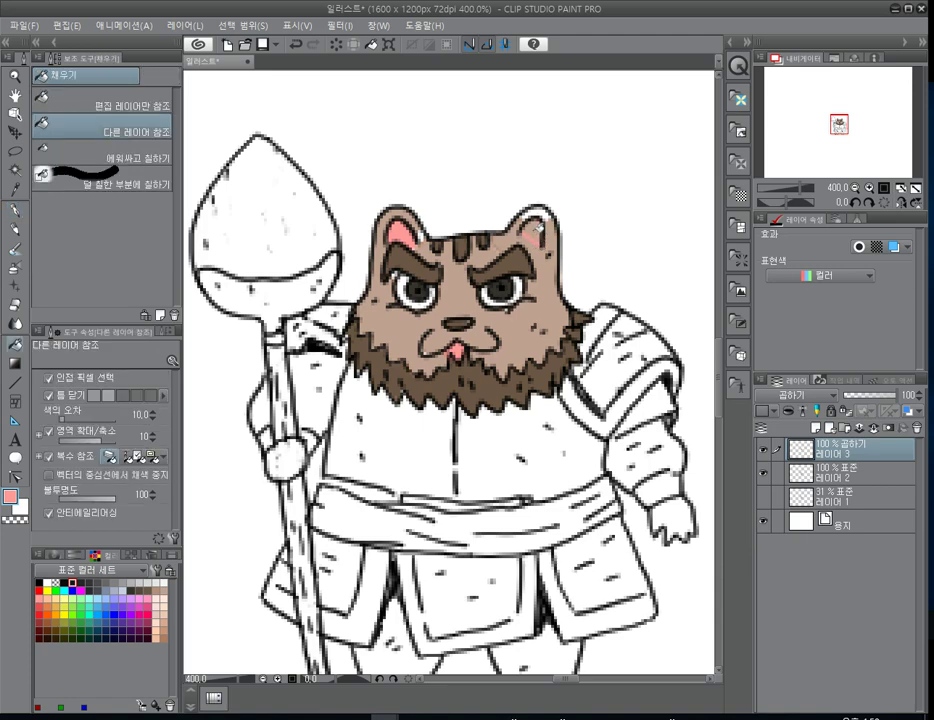
# - Fill the remaining ear's rim and both hands with the face's light brown
pyautogui.keyDown('alt'); pyautogui.click(555, 233); pyautogui.keyUp('alt')
pyautogui.click(549, 213)
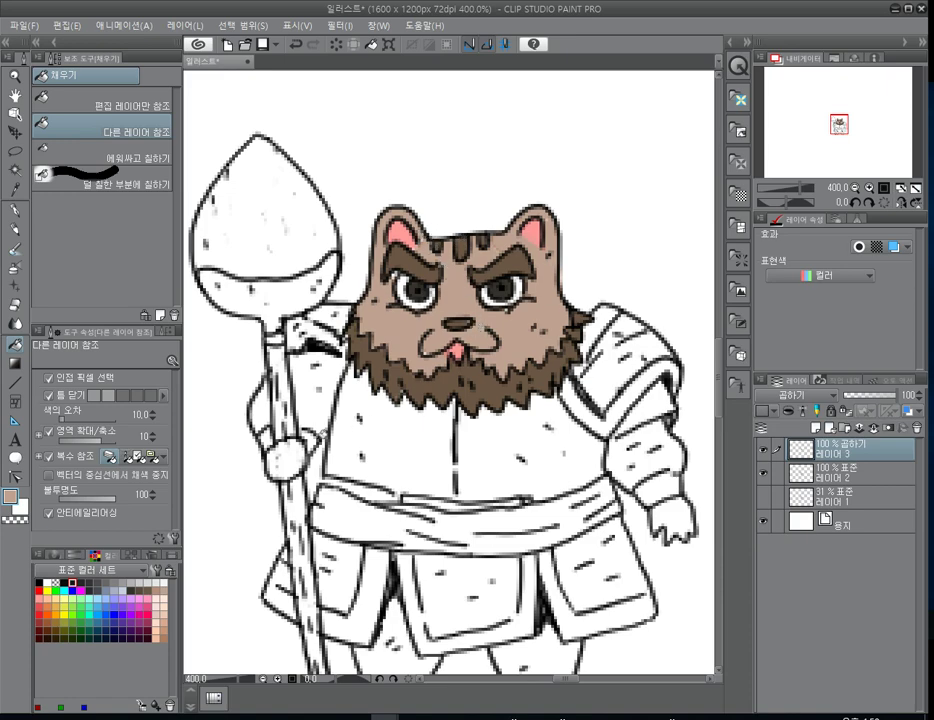
pyautogui.click(285, 463)
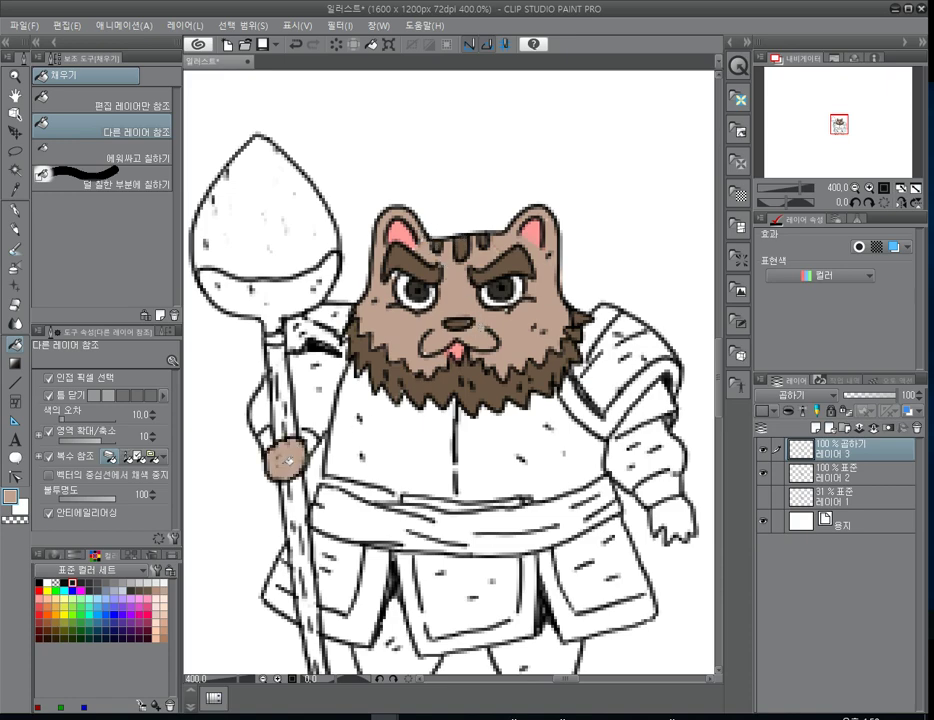
pyautogui.click(681, 515)
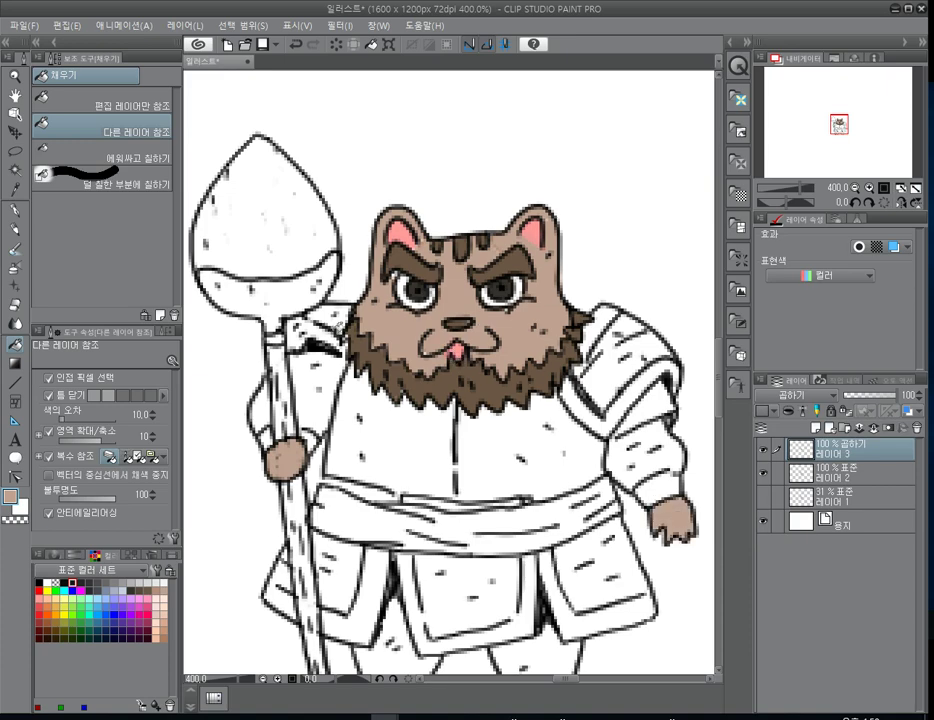
# - Fill the staff head's lower cap and its neck with the beard's greyish brown
pyautogui.keyDown('alt'); pyautogui.click(371, 358); pyautogui.keyUp('alt')
pyautogui.click(300, 300)
pyautogui.click(273, 340)
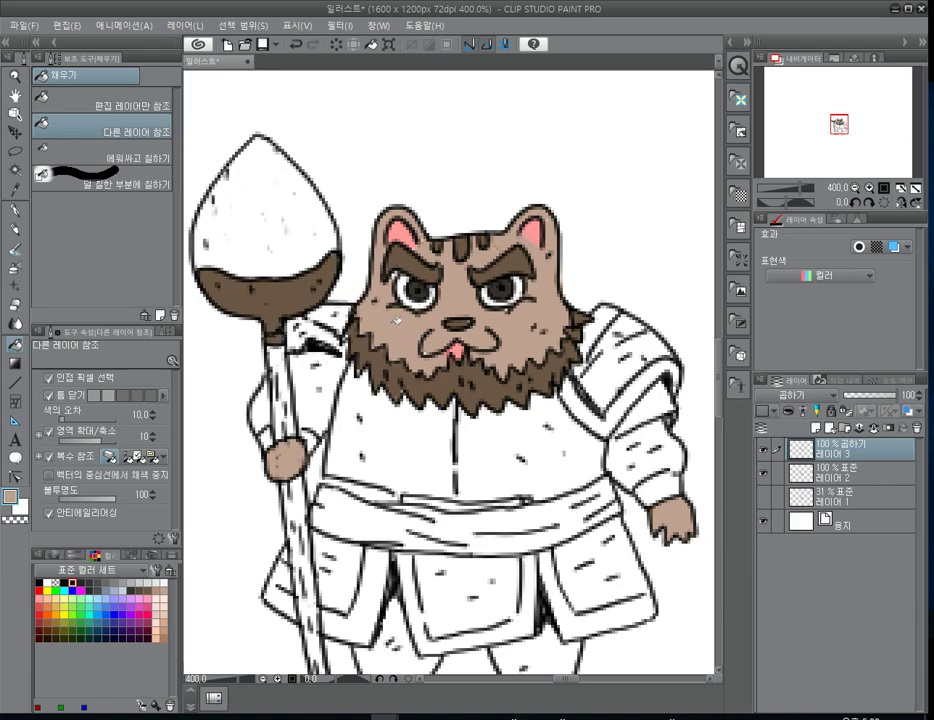
# - Try the face's light brown, the dark greyish brown and a reddish tan on the staff head's upper part
pyautogui.click(315, 241)
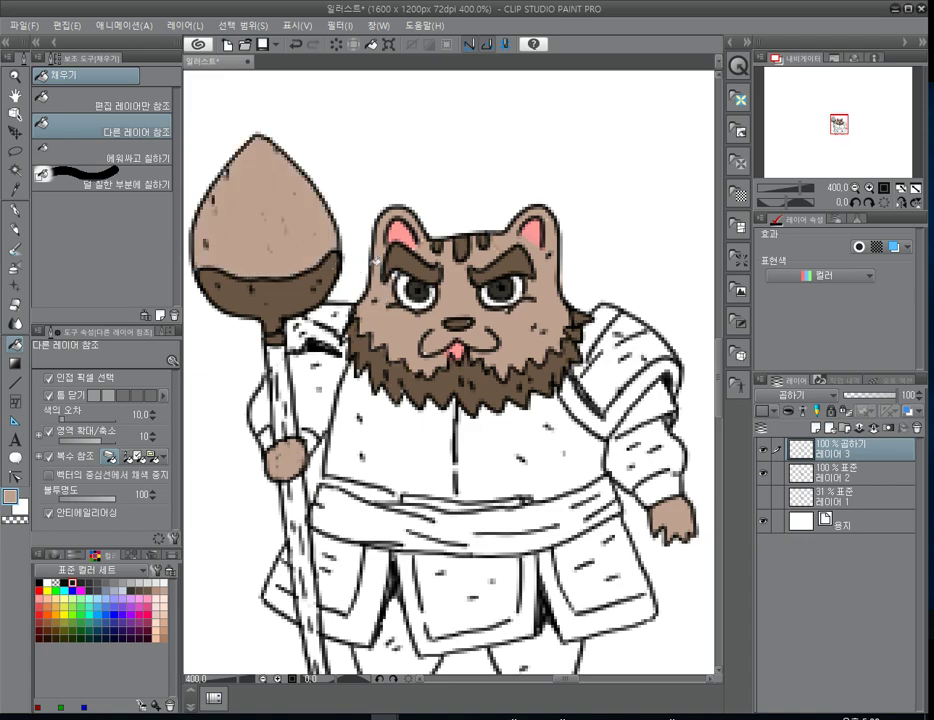
pyautogui.click(148, 591)
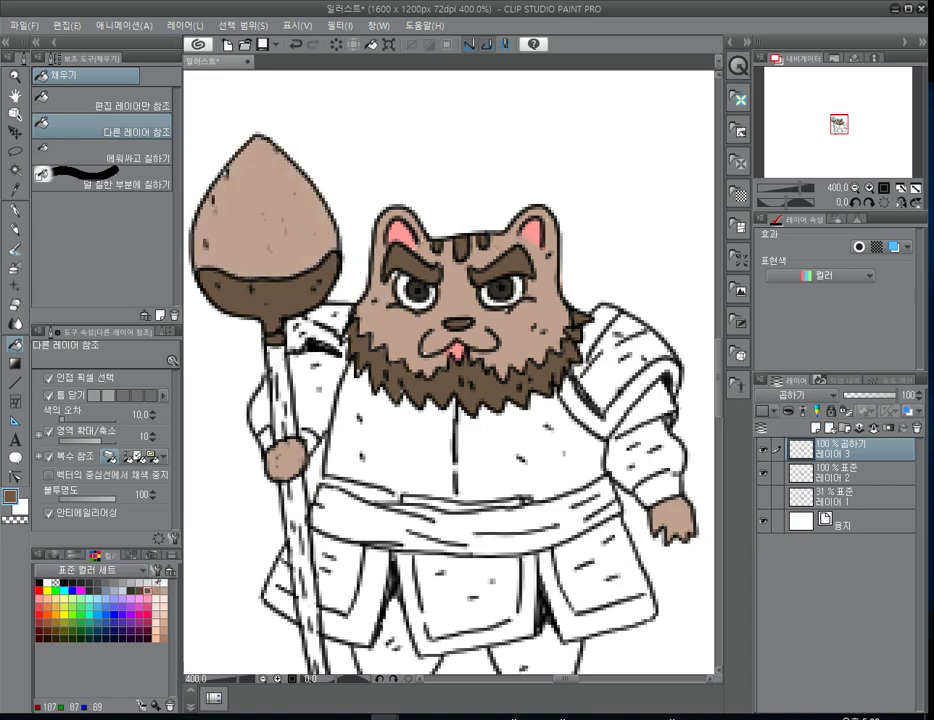
pyautogui.click(259, 248)
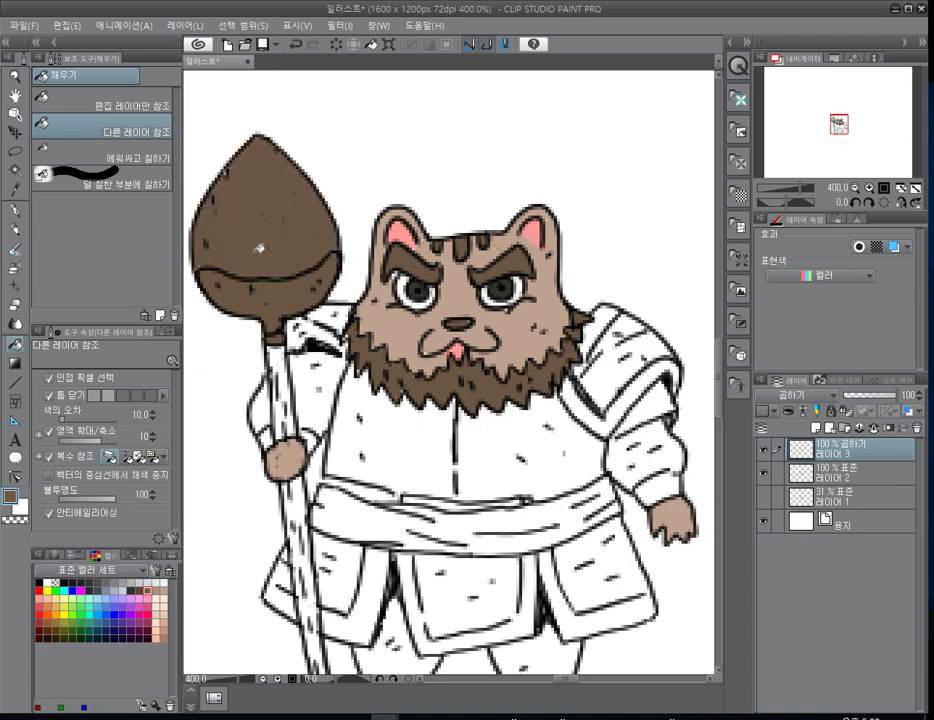
pyautogui.click(156, 591)
pyautogui.click(255, 252)
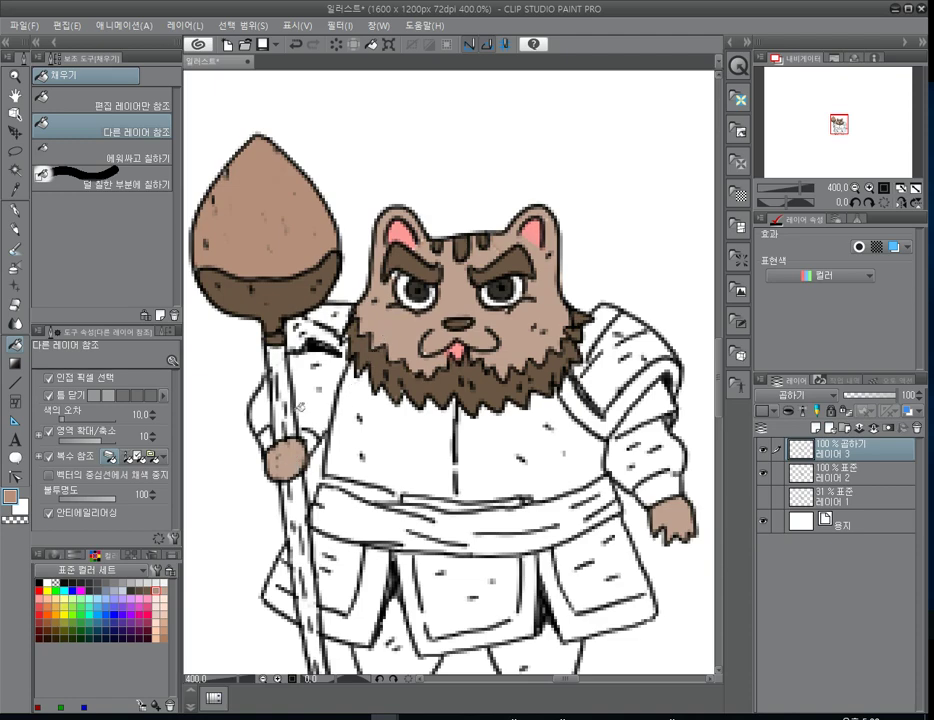
# - Try the beard's dark greyish brown on the torso and undo that fill
pyautogui.click(150, 590)
pyautogui.click(376, 440)
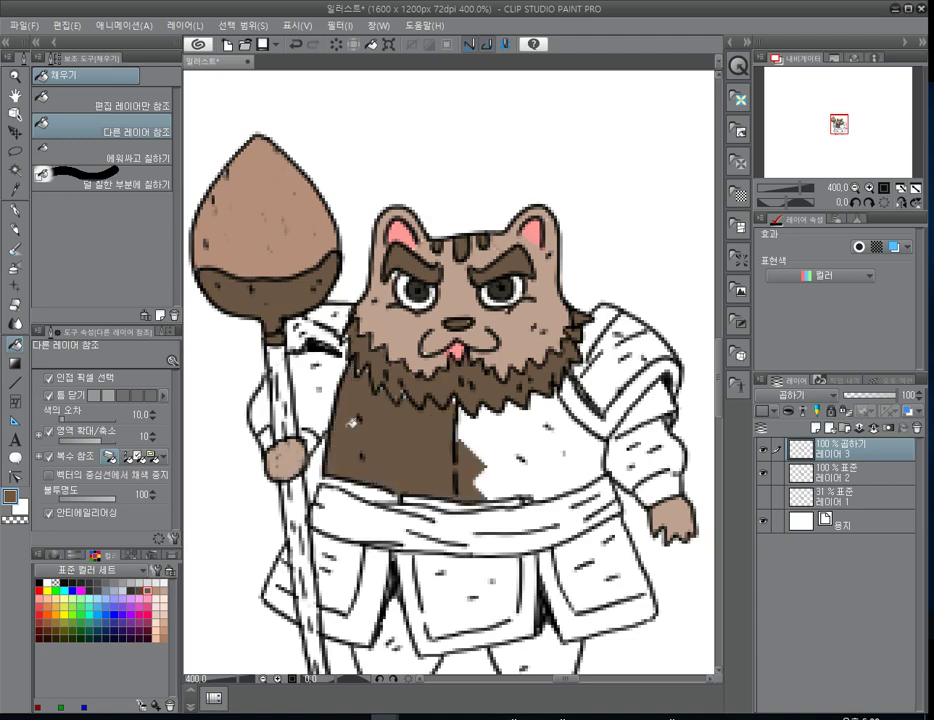
pyautogui.hotkey('ctrl', 'z')
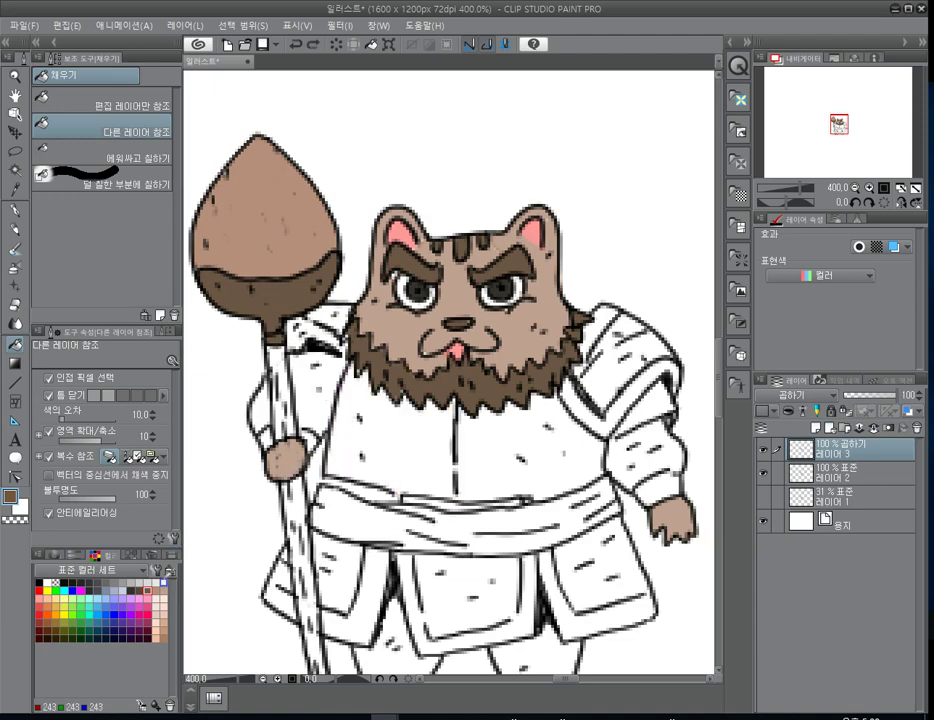
# - Fill both halves of the torso and the staff head's upper part with an orange-brown from the standard colour set
pyautogui.click(164, 591)
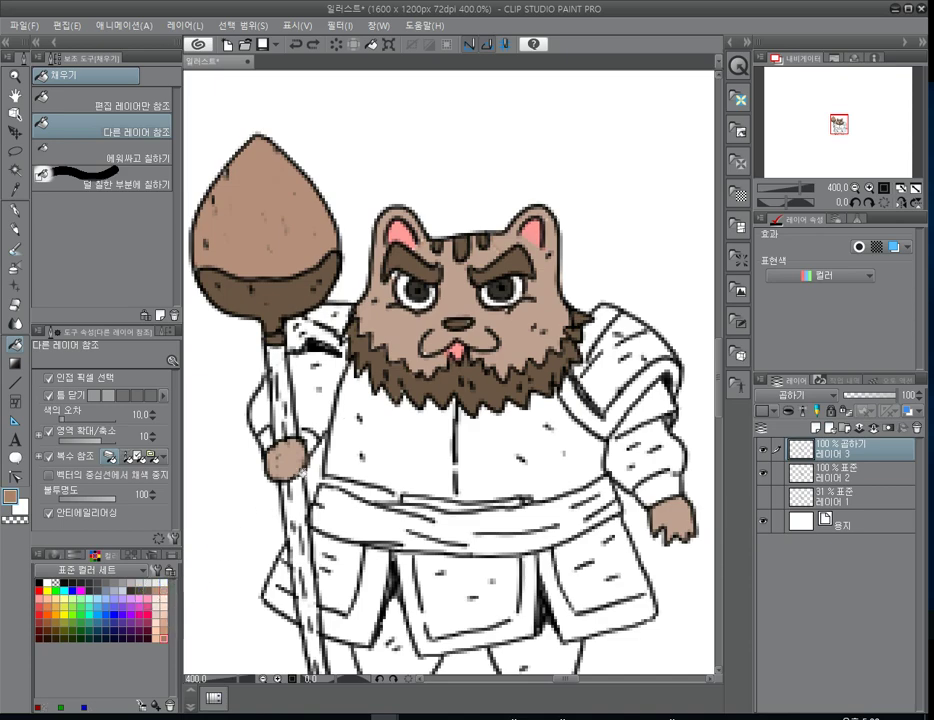
pyautogui.click(372, 437)
pyautogui.click(512, 434)
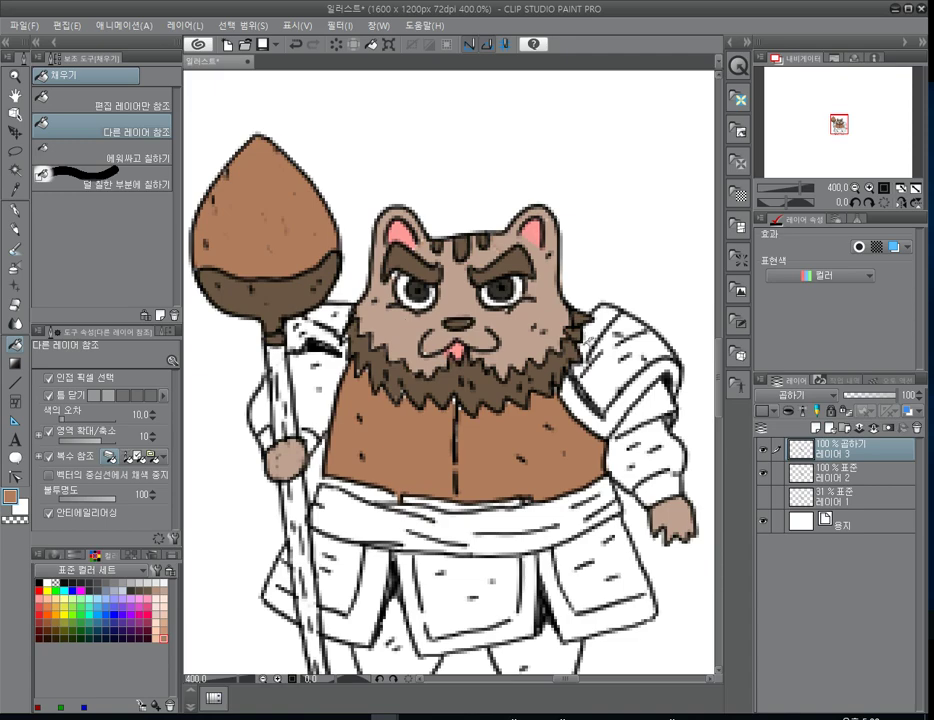
# - Fill both shoulder guards and the three front skirt panels with the torso's orange-brown
pyautogui.click(619, 356)
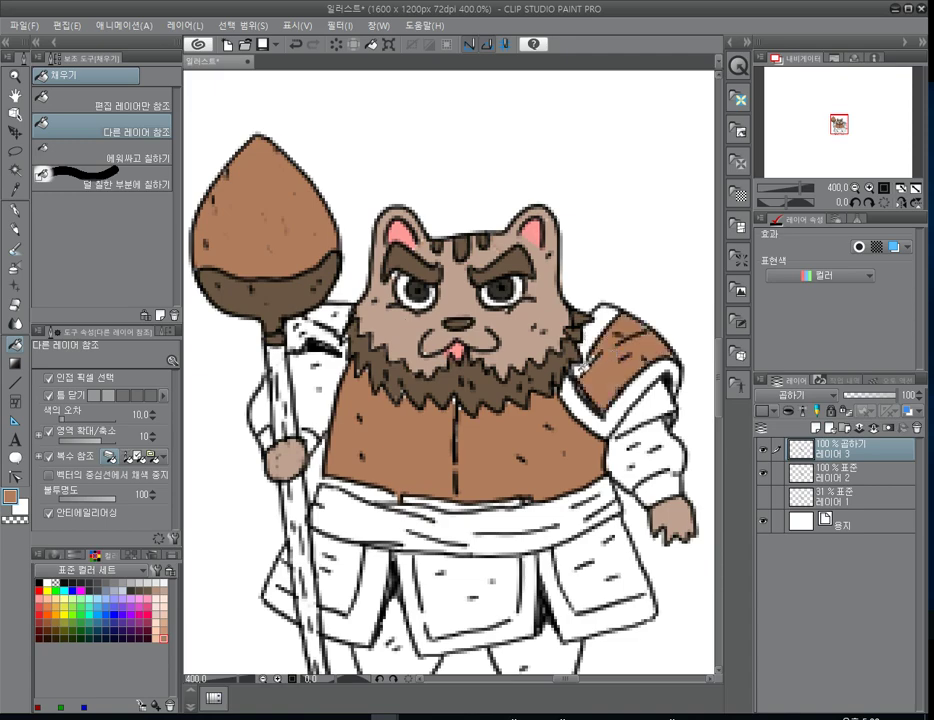
pyautogui.click(330, 307)
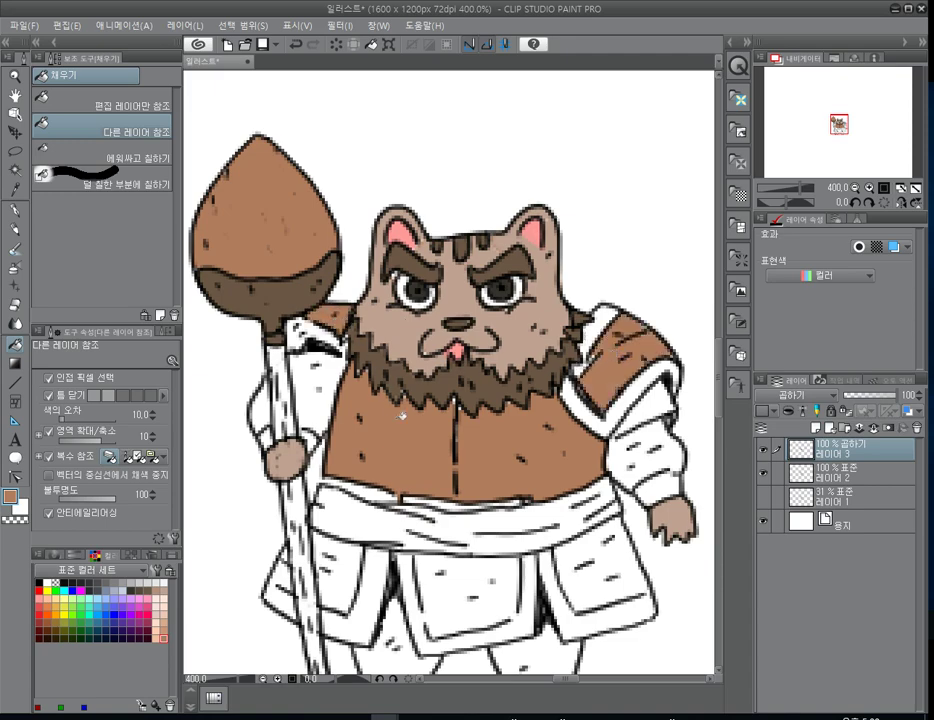
pyautogui.click(356, 569)
pyautogui.click(468, 589)
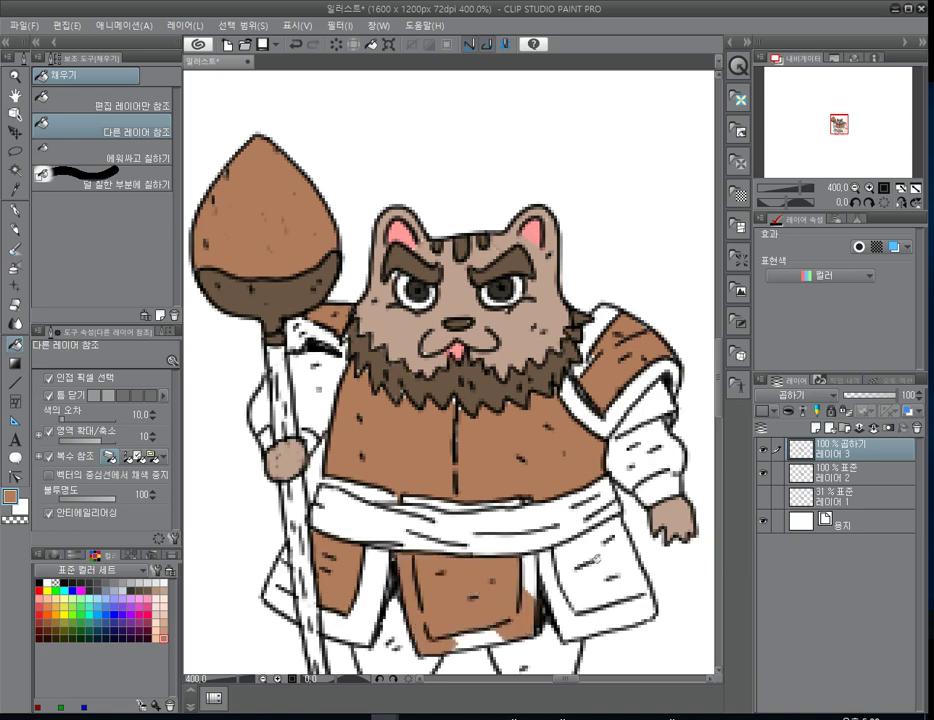
pyautogui.click(611, 566)
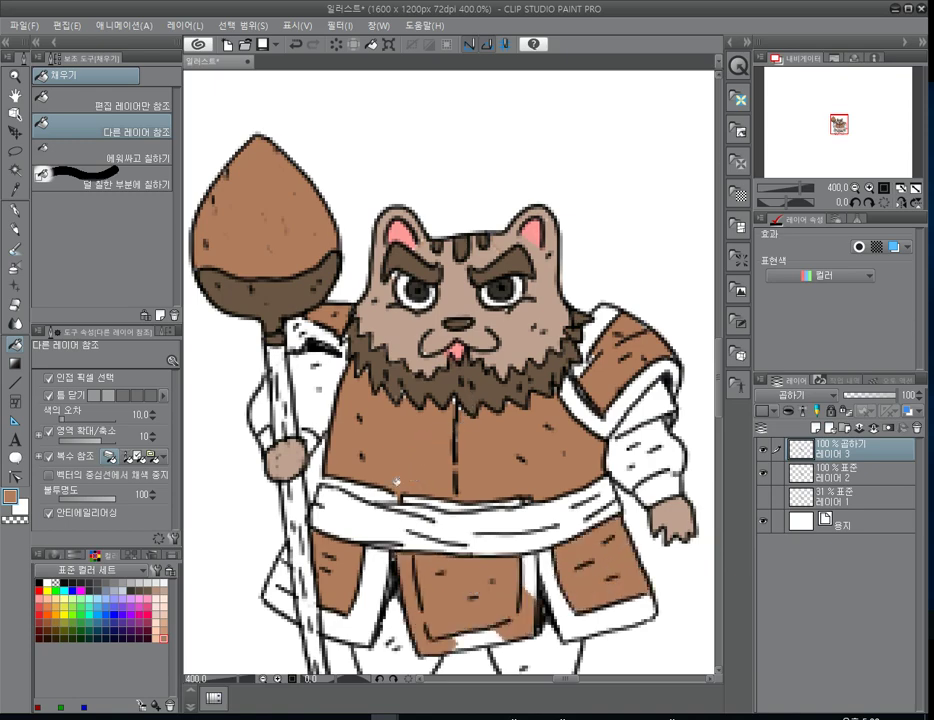
# - Fill the waist sash and the borders of the skirt panels with the staff cap's greyish brown
pyautogui.keyDown('alt'); pyautogui.click(289, 294); pyautogui.keyUp('alt')
pyautogui.click(375, 484)
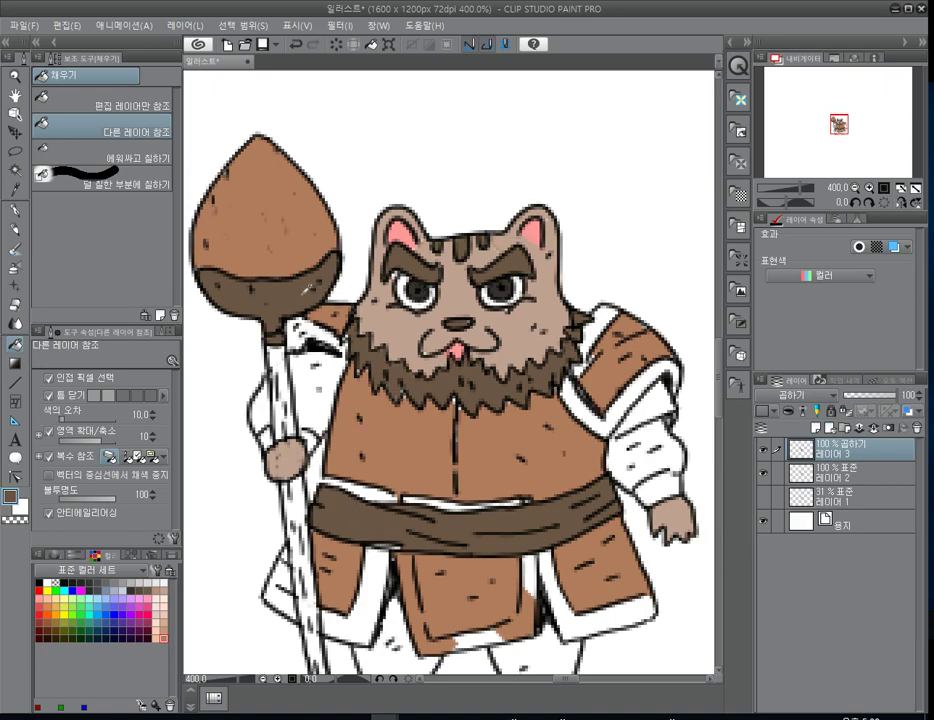
pyautogui.click(374, 587)
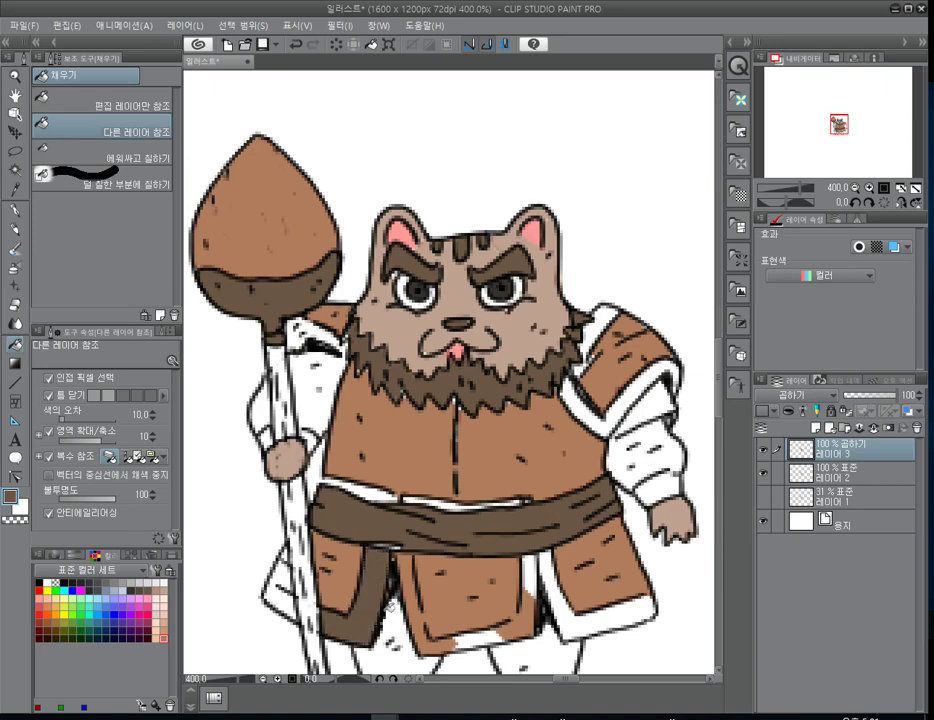
pyautogui.click(480, 636)
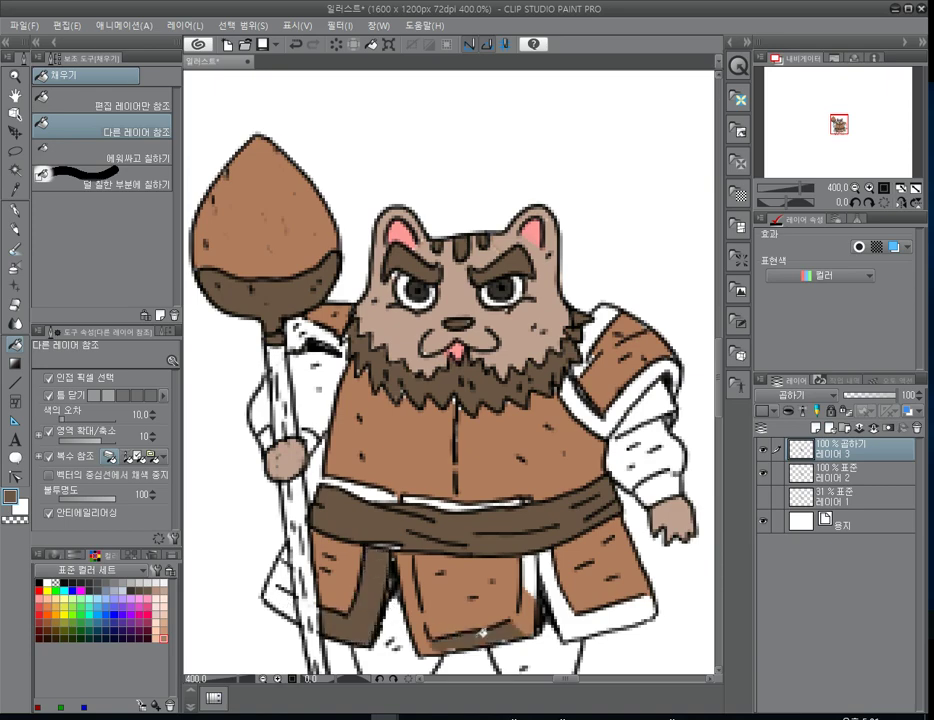
pyautogui.click(572, 617)
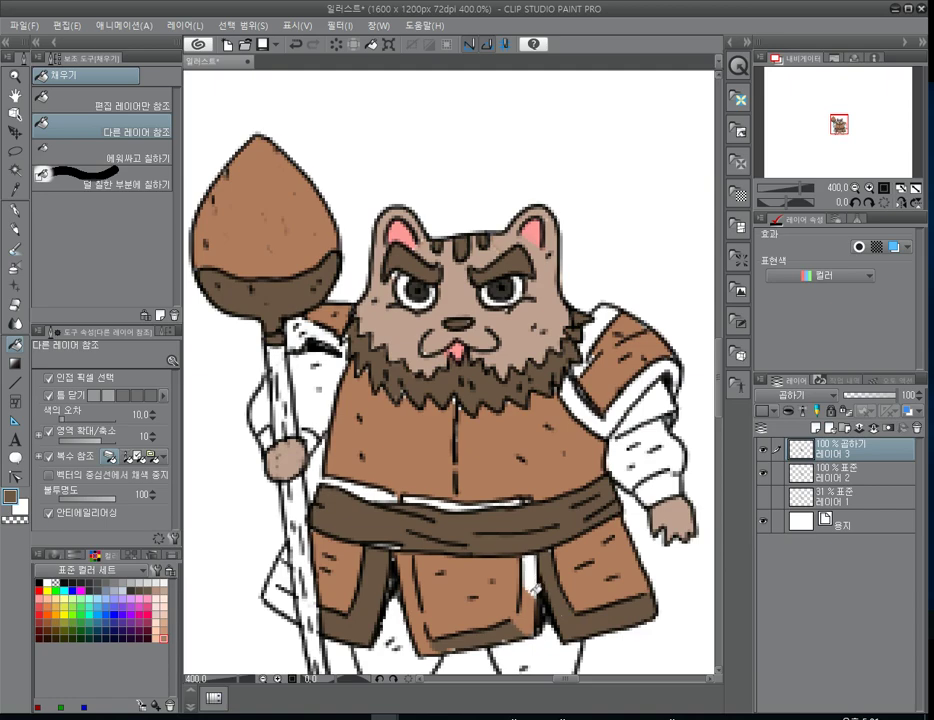
# - Fill the shoulder guards' trims with greyish brown and the upper corner of the free arm's guard with orange-brown
pyautogui.click(583, 402)
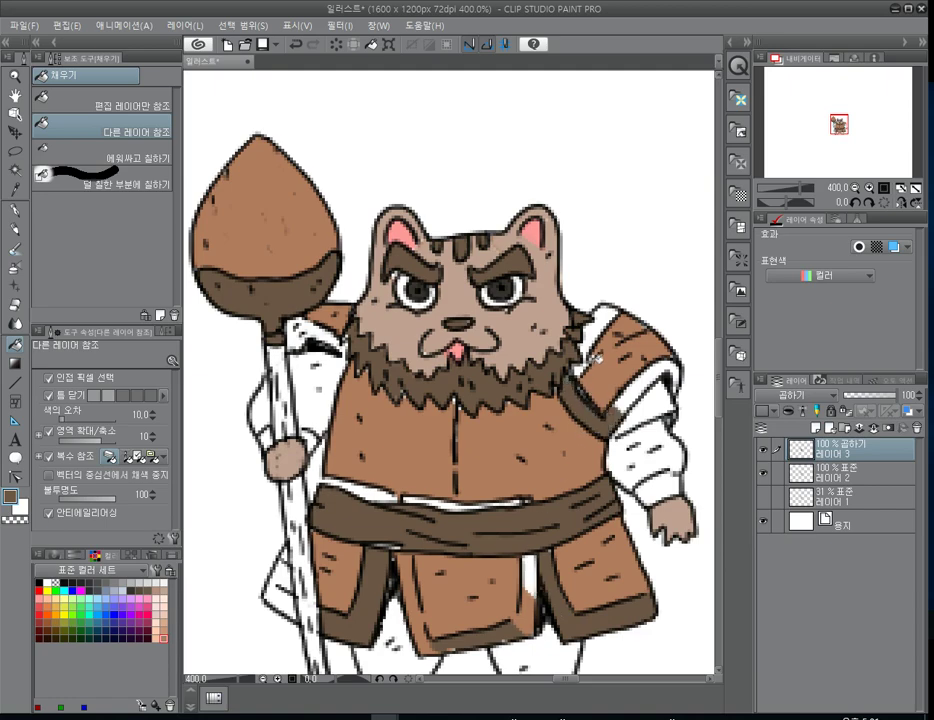
pyautogui.click(652, 373)
pyautogui.click(603, 320)
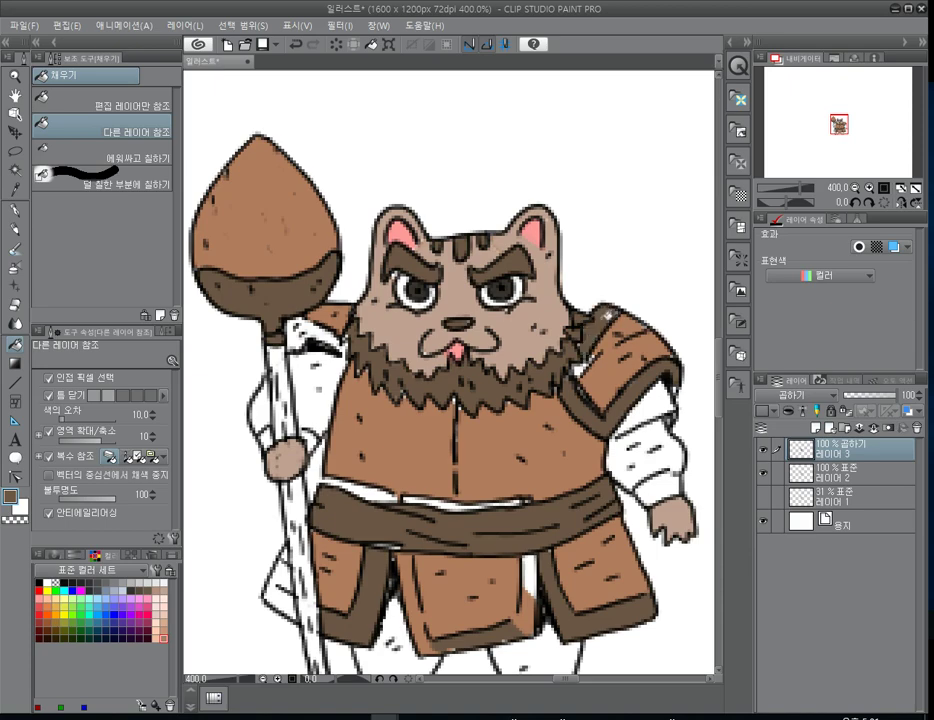
pyautogui.rightClick(608, 349)
pyautogui.click(597, 334)
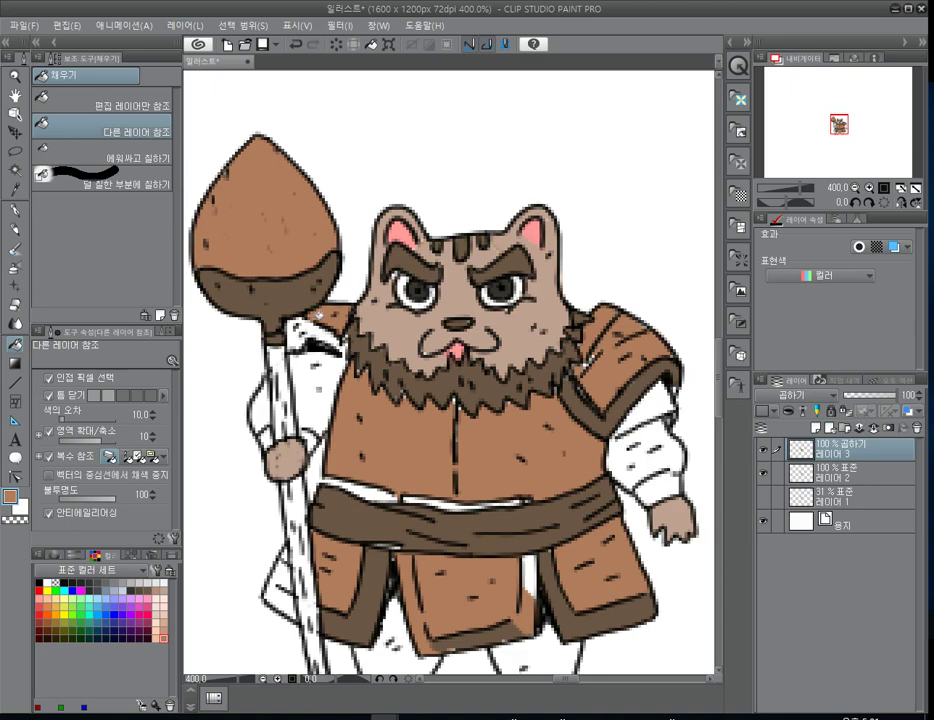
pyautogui.rightClick(281, 298)
pyautogui.click(318, 338)
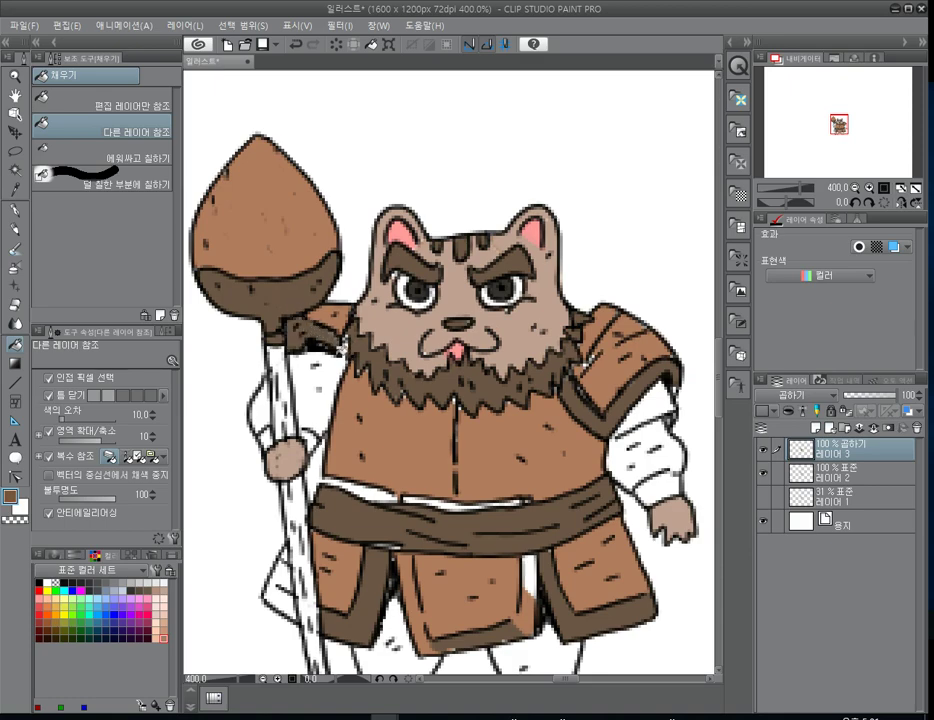
# - Cover the white gaps around the staff-side shoulder trim and the sash's upper fold in greyish brown with the Fill tool and G-pen
pyautogui.press('p')
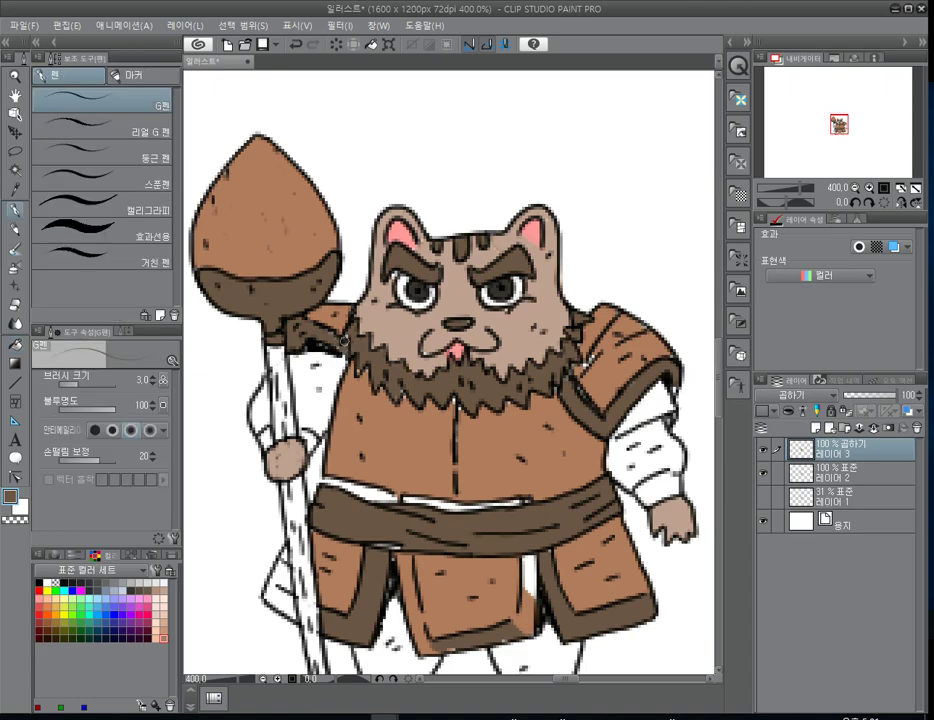
pyautogui.press('g')
pyautogui.press('p')
pyautogui.press('g')
pyautogui.press('p')
pyautogui.press('g')
pyautogui.rightClick(613, 372)
pyautogui.press('p')
pyautogui.press('g')
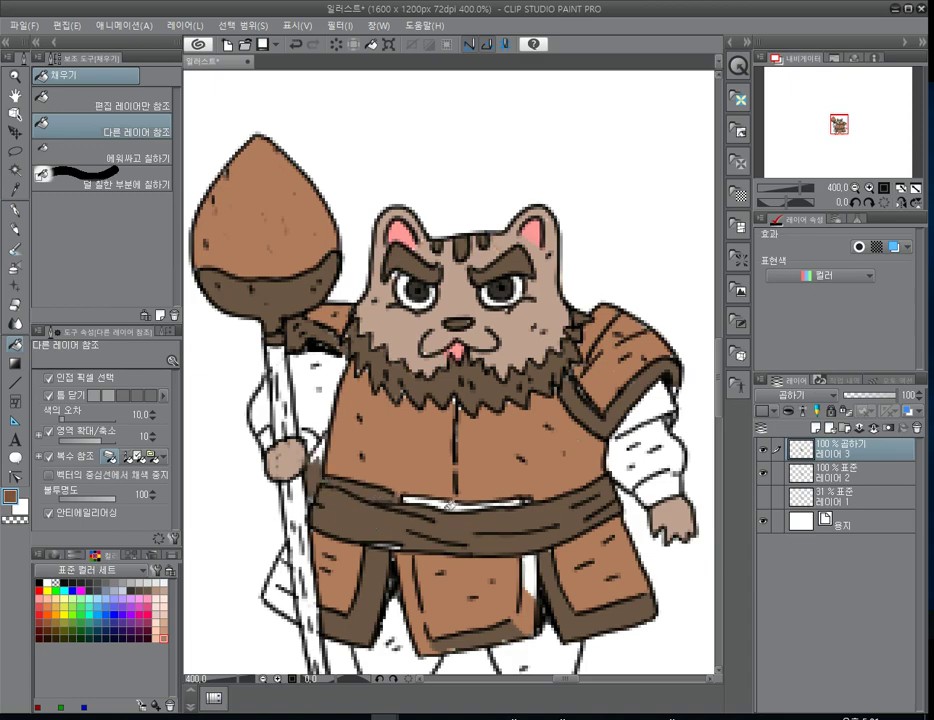
pyautogui.press('p')
pyautogui.moveTo(480, 510); pyautogui.dragTo(528, 504)
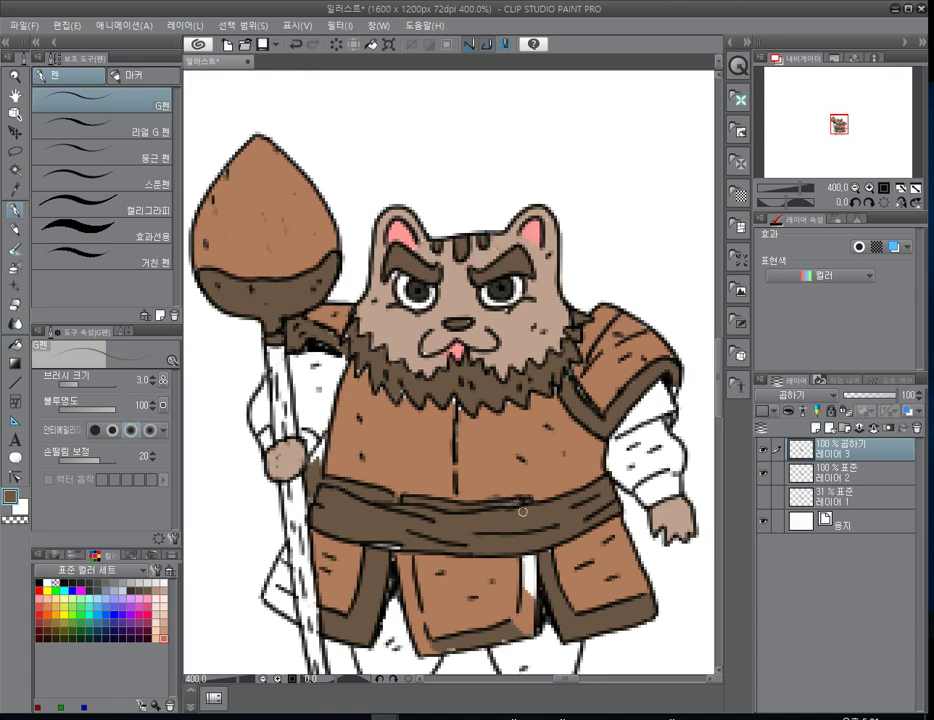
# - Paint the side borders of the middle skirt panel and the lower border of the panel behind the staff in greyish brown
pyautogui.moveTo(527, 561); pyautogui.dragTo(524, 610)
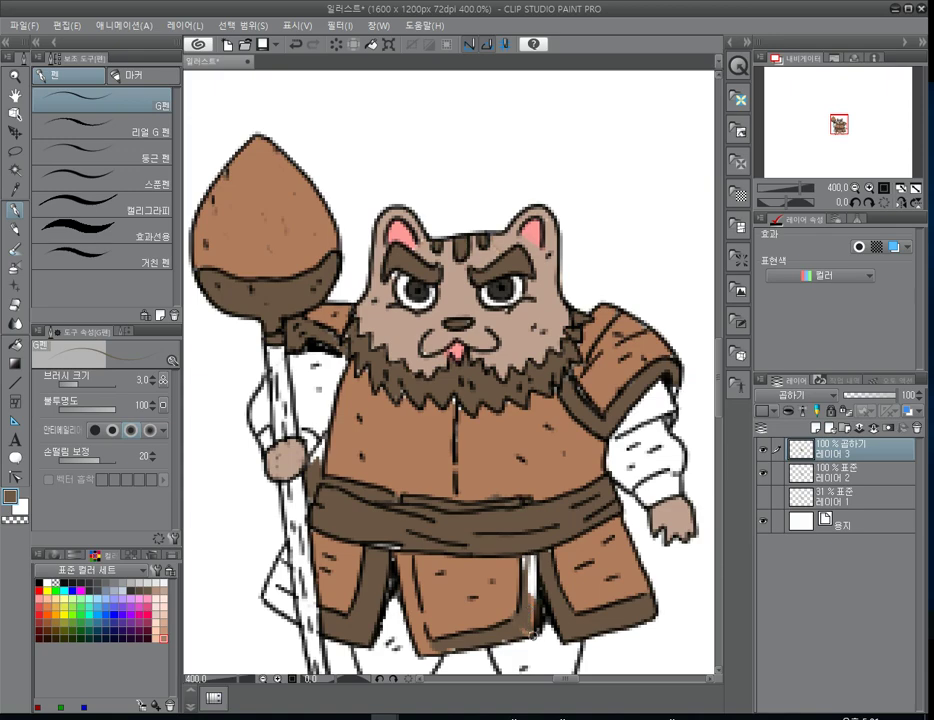
pyautogui.moveTo(522, 610); pyautogui.dragTo(529, 562)
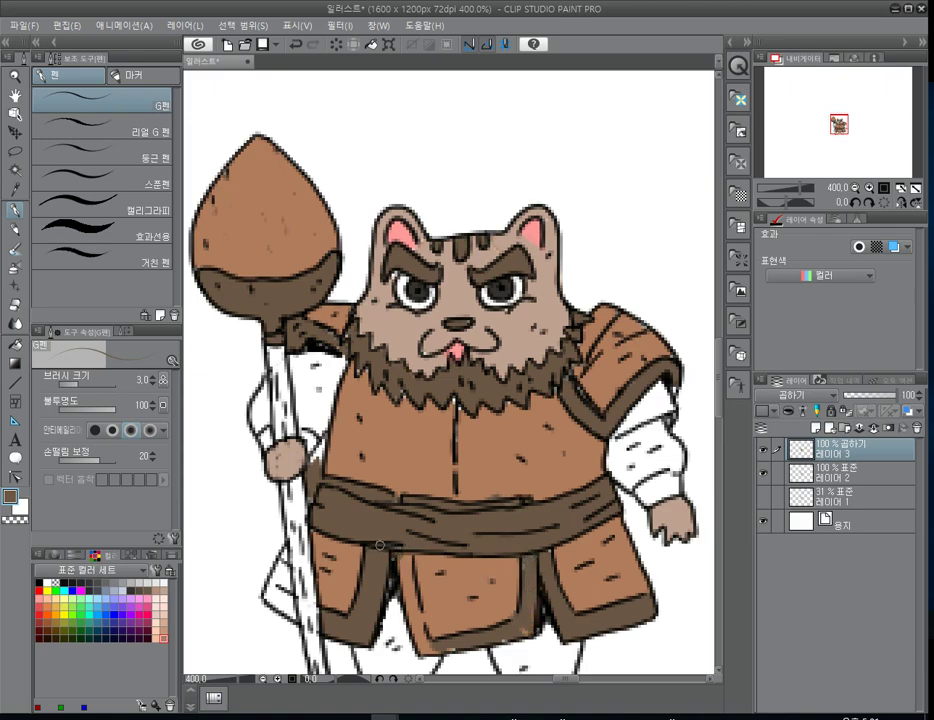
pyautogui.moveTo(403, 555); pyautogui.dragTo(420, 631)
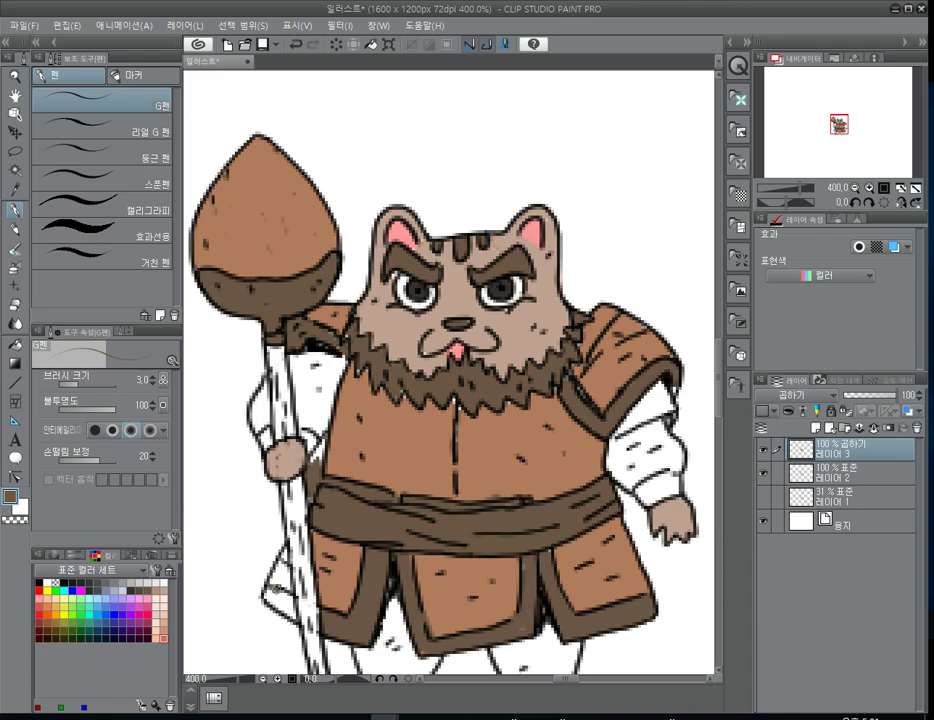
pyautogui.moveTo(267, 588)
pyautogui.mouseDown()
pyautogui.moveTo(272, 600)
pyautogui.moveTo(285, 594)
pyautogui.mouseUp()
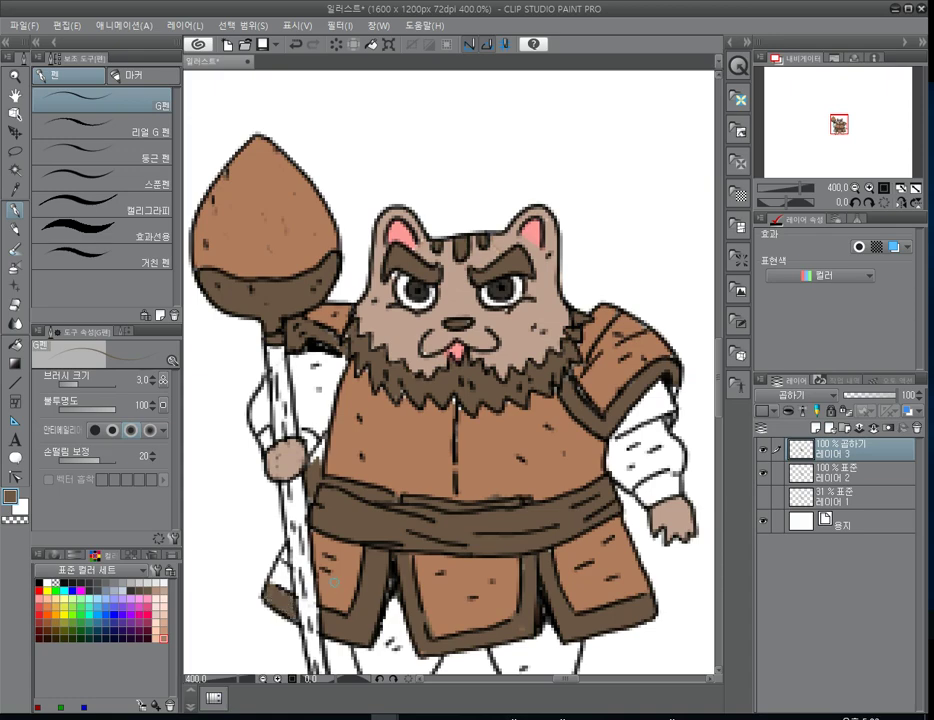
# - Fill the skirt panel behind the staff with the armour's orange-brown
pyautogui.press('g')
pyautogui.press('p')
pyautogui.press('g')
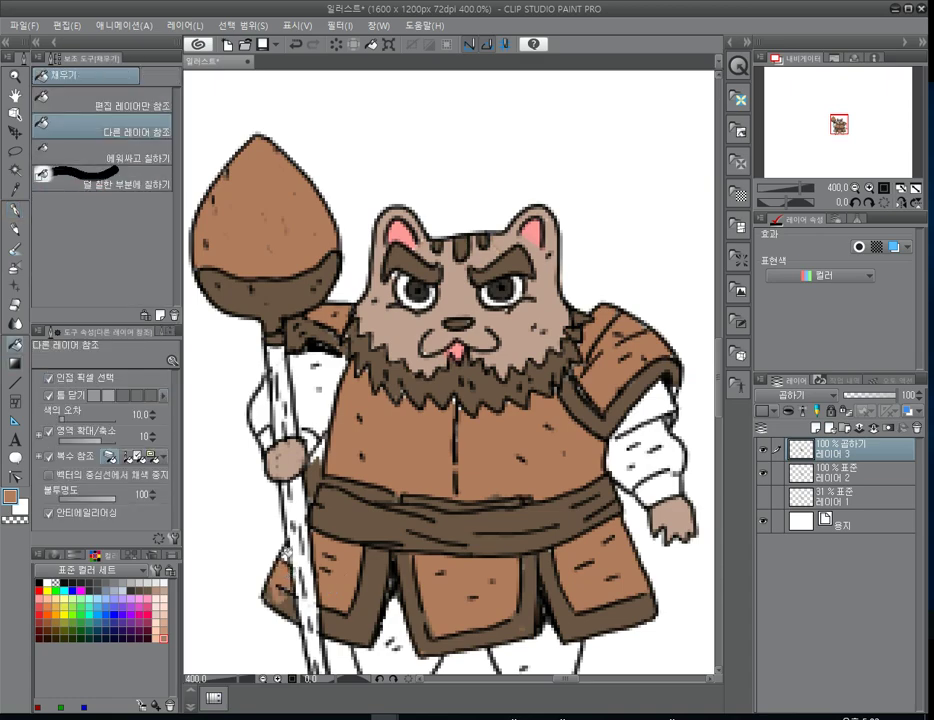
# - Mix a darker brown (H 28, S 38, V 31) and fill the beard, eyebrows, forehead stripes and the shoulder guard's underside with it
pyautogui.keyDown('alt'); pyautogui.click(290, 604); pyautogui.keyUp('alt')
pyautogui.press('p')
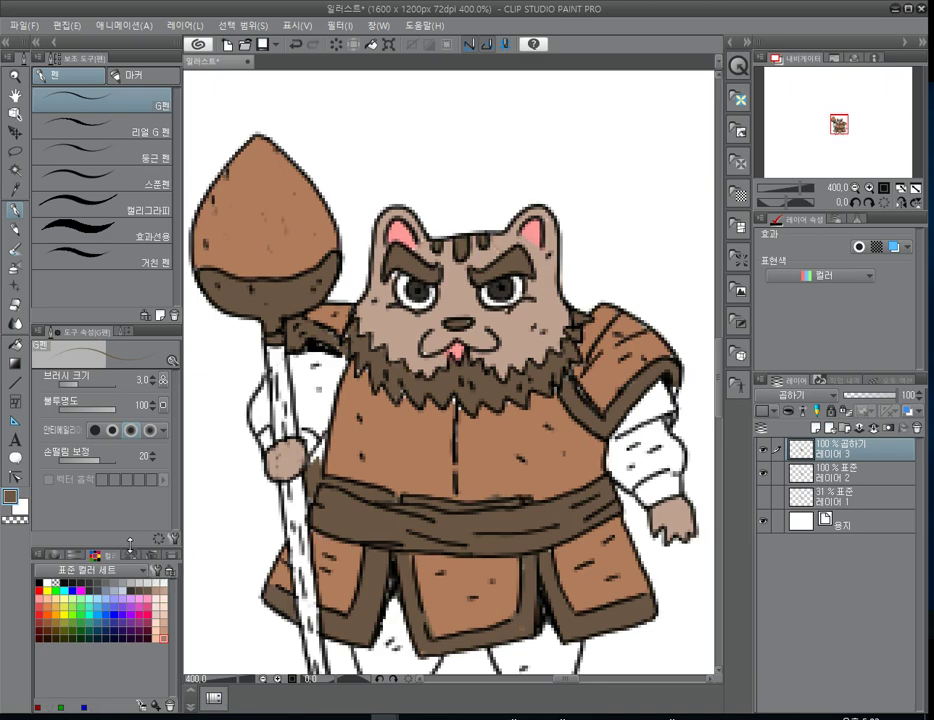
pyautogui.click(55, 554)
pyautogui.moveTo(96, 636); pyautogui.dragTo(97, 641)
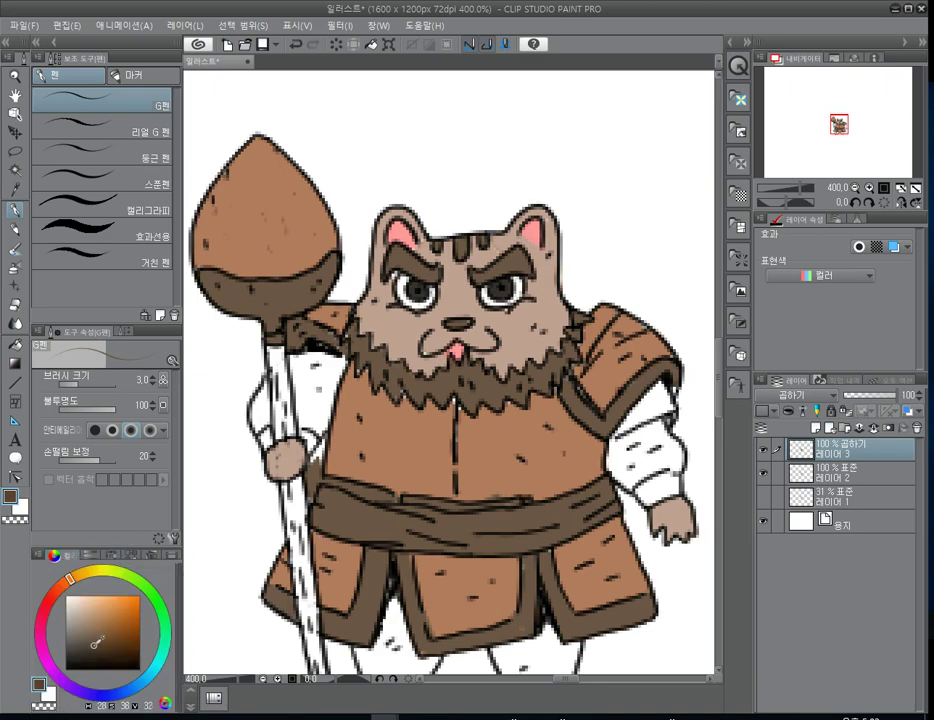
pyautogui.press('g')
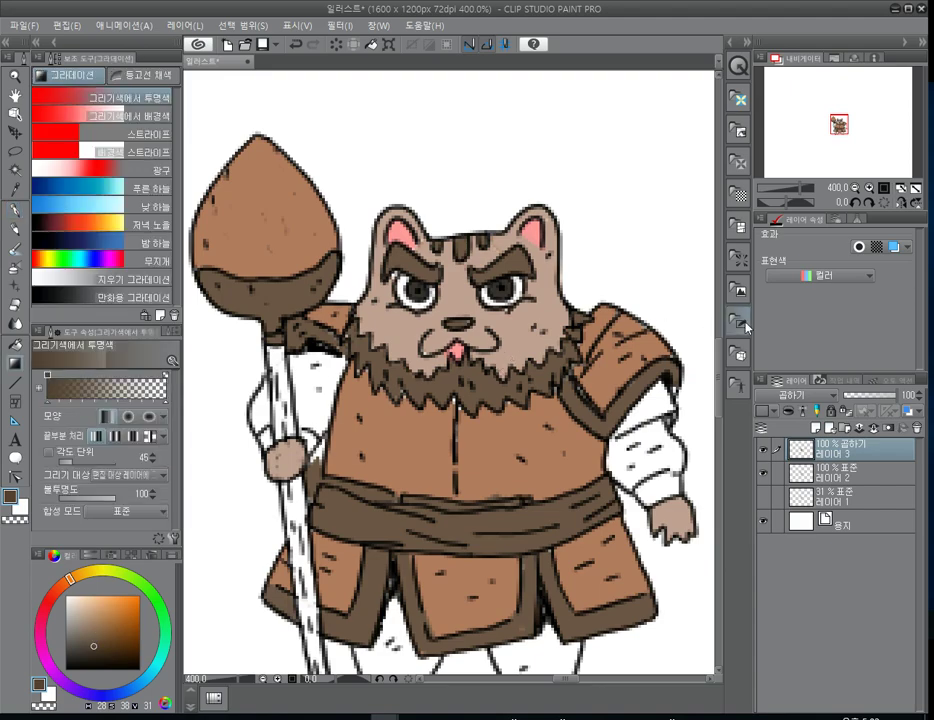
pyautogui.press('p')
pyautogui.press('g')
pyautogui.press('g')
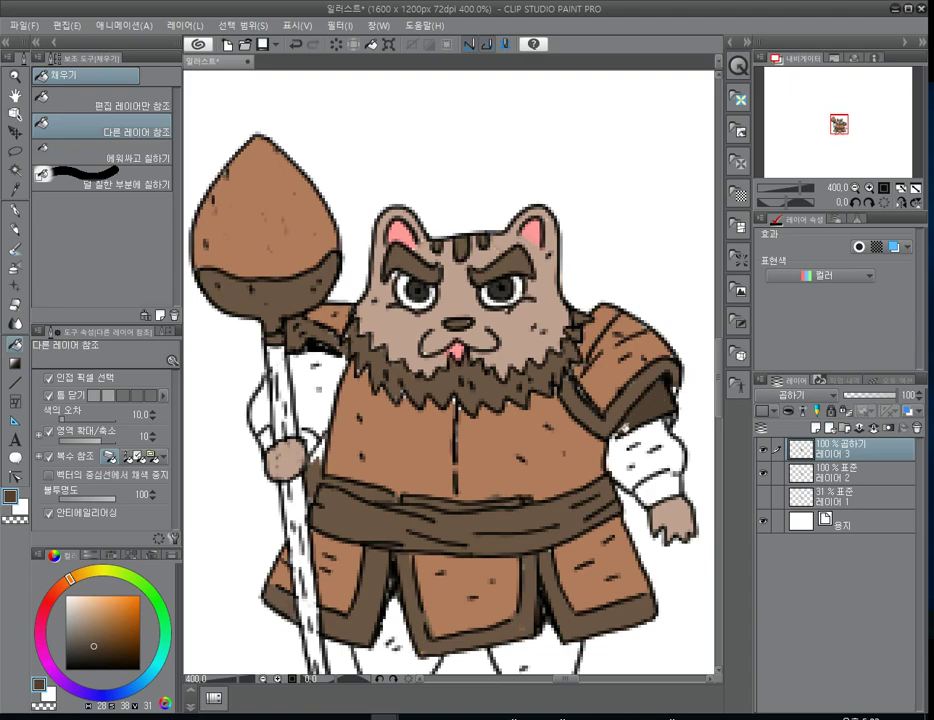
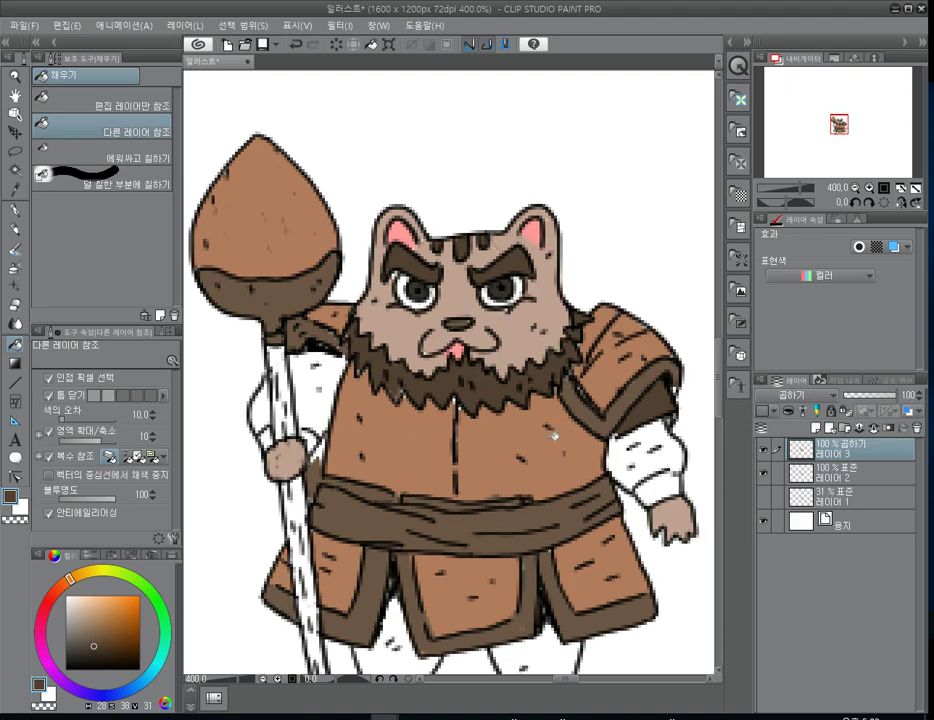
# - Colour both wrist cuffs and fill both shoes with the sash's greyish brown
pyautogui.click(656, 485)
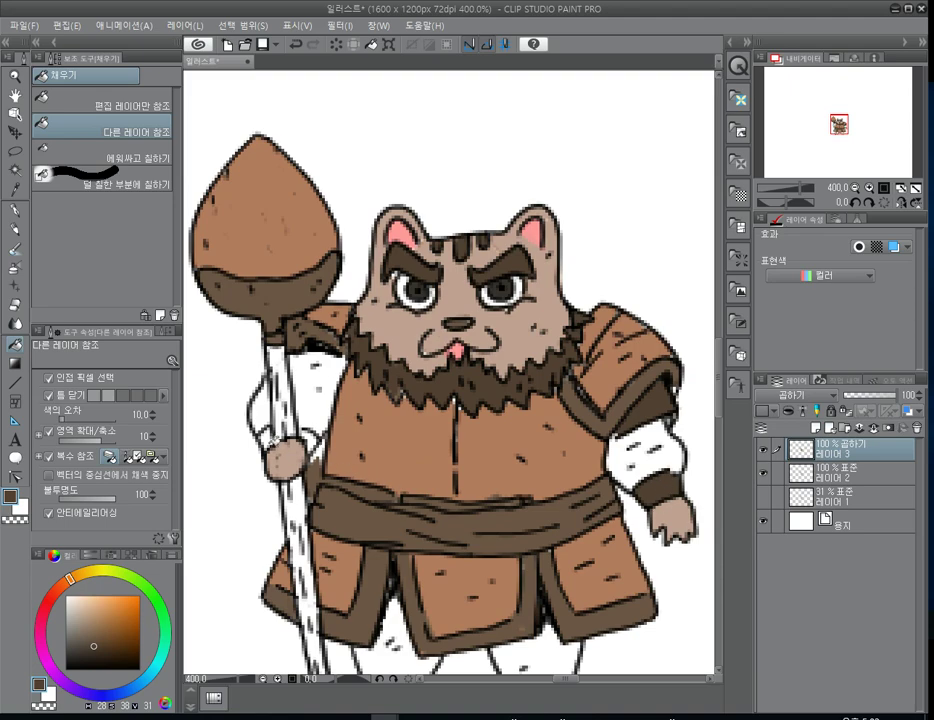
pyautogui.rightClick(359, 516)
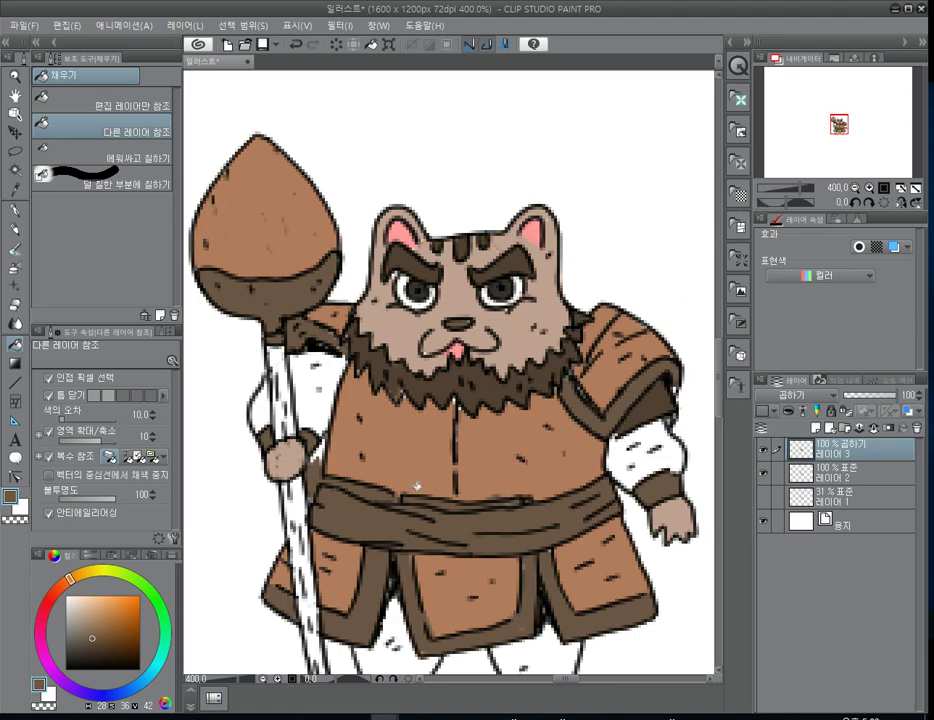
pyautogui.moveTo(380, 543); pyautogui.dragTo(379, 380)
pyautogui.click(378, 543)
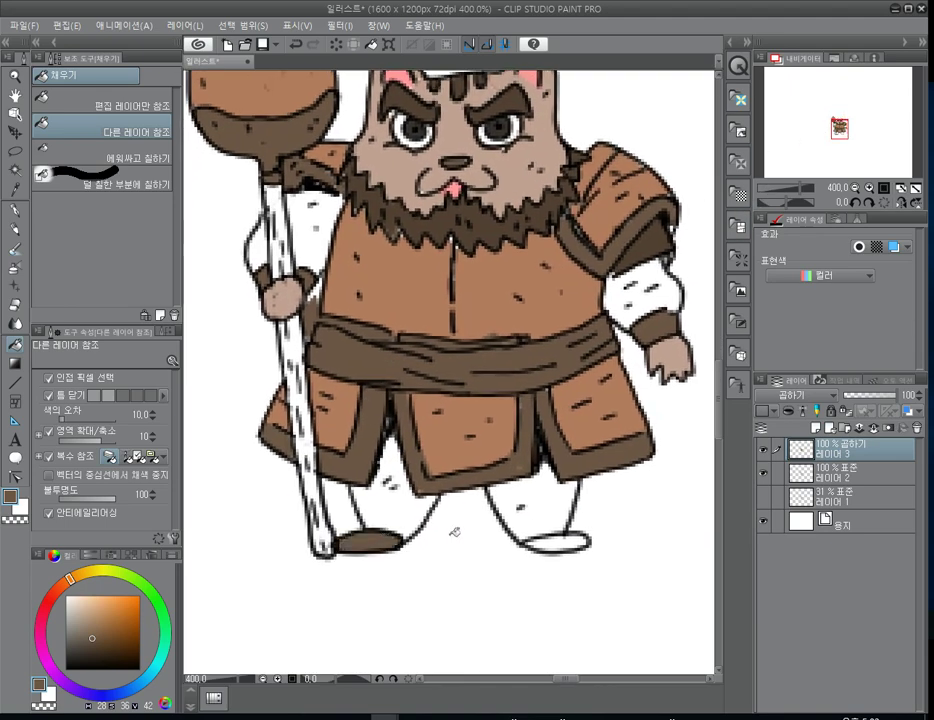
pyautogui.click(557, 543)
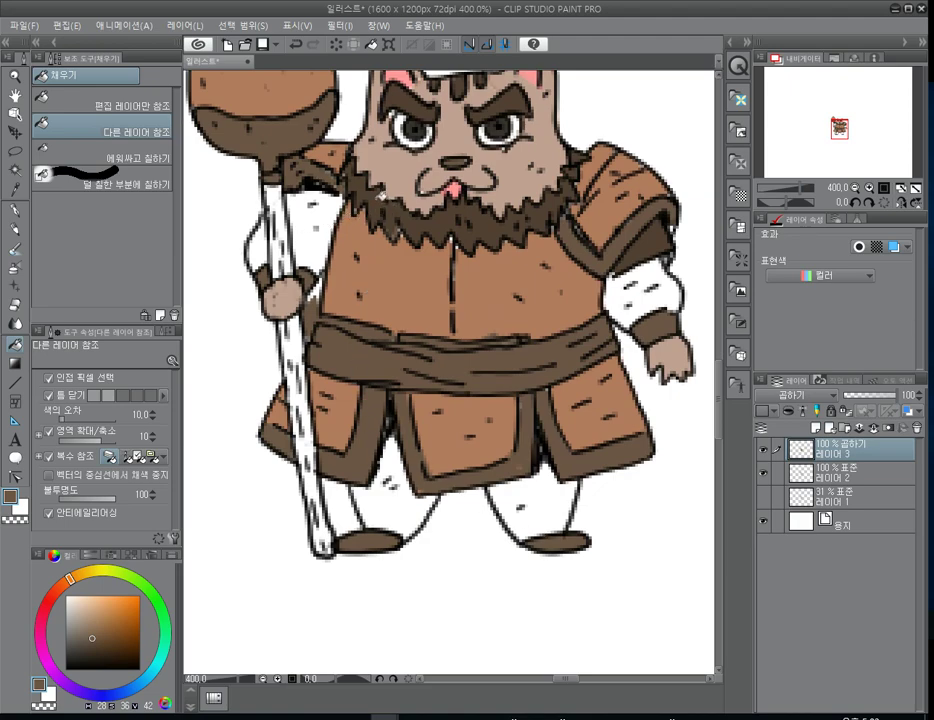
# - Fill the waist sash and the whole staff shaft with the beard's dark brown
pyautogui.keyDown('alt'); pyautogui.click(380, 196); pyautogui.keyUp('alt')
pyautogui.click(281, 227)
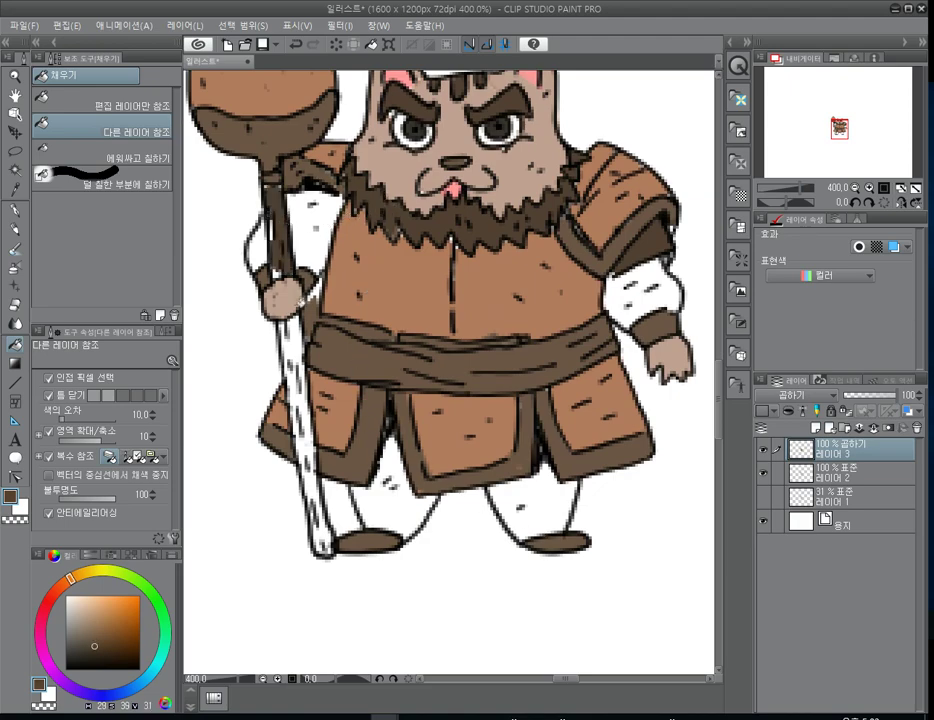
pyautogui.click(321, 330)
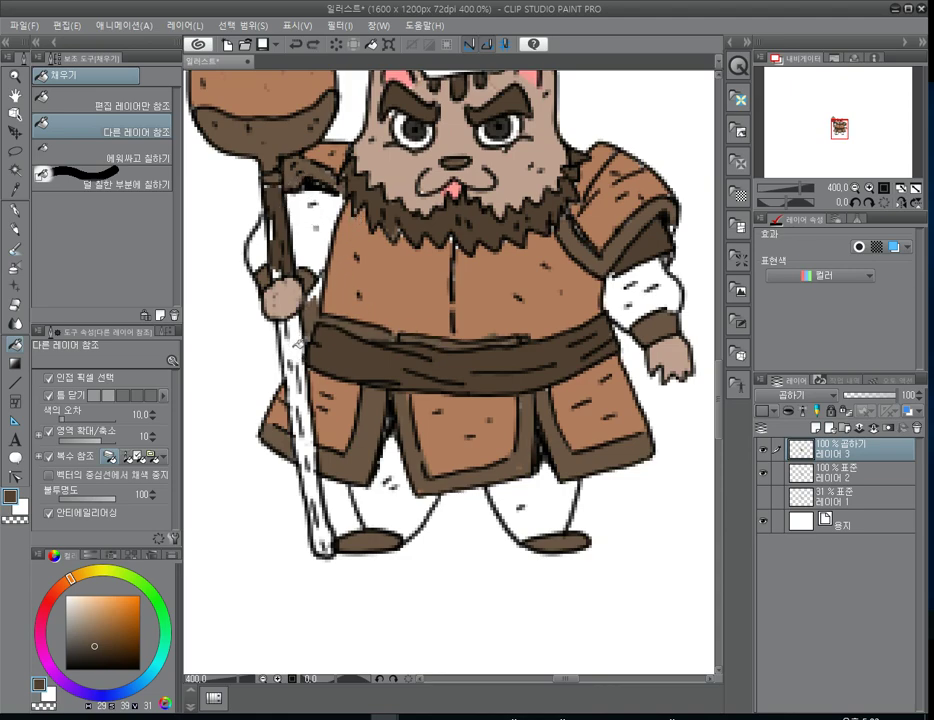
pyautogui.click(293, 348)
pyautogui.click(318, 478)
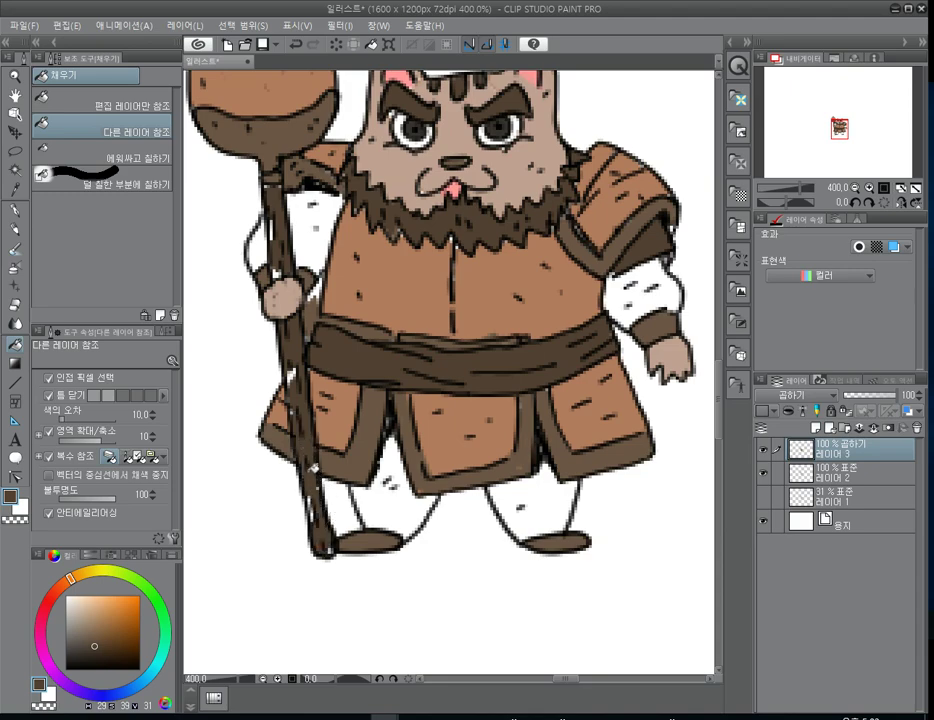
# - Recolour the staff shaft above and below the hand with the skirt border's greyish brown
pyautogui.keyDown('alt'); pyautogui.click(285, 132); pyautogui.keyUp('alt')
pyautogui.click(308, 168)
pyautogui.rightClick(374, 415)
pyautogui.click(311, 440)
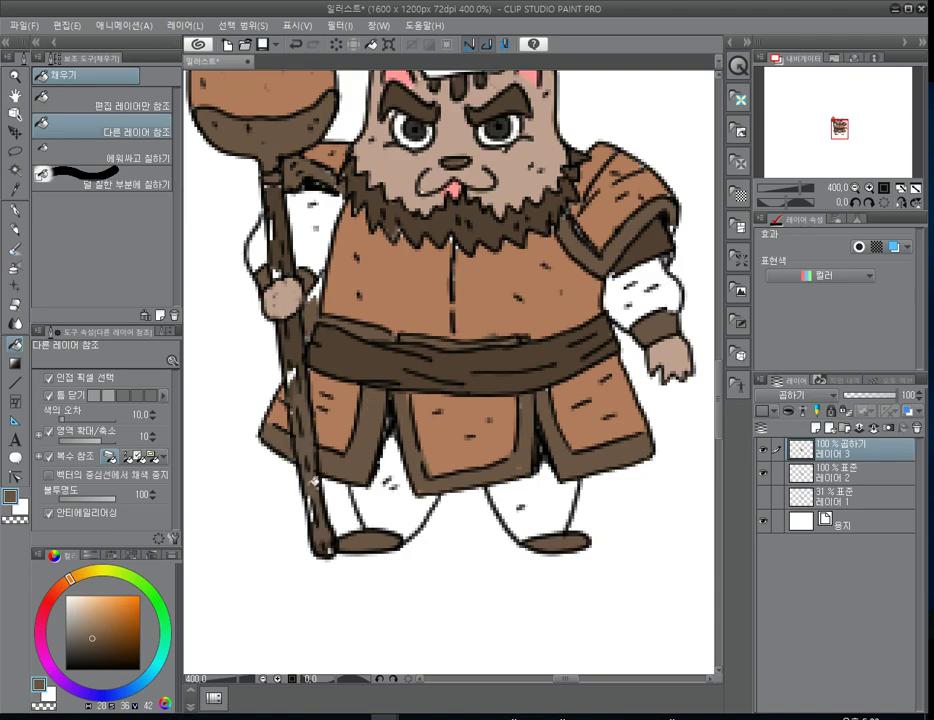
pyautogui.click(301, 338)
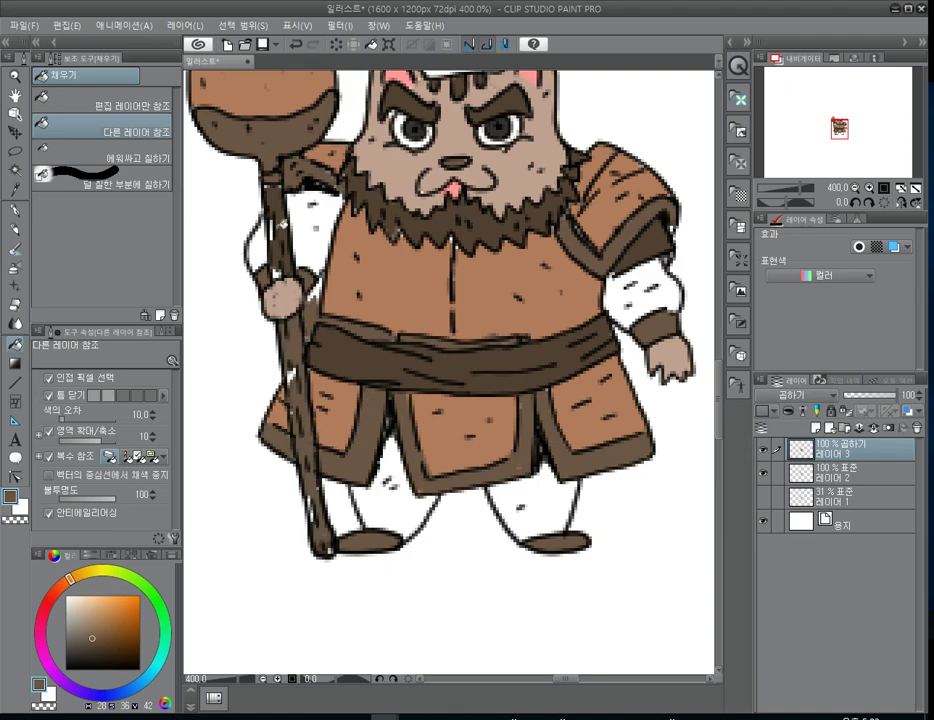
pyautogui.click(287, 220)
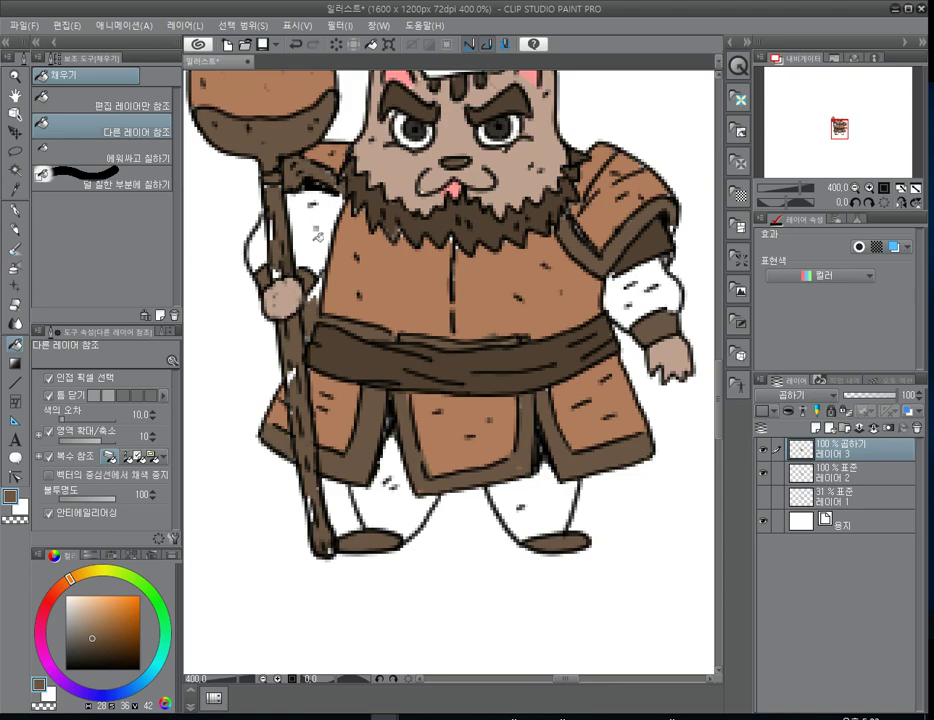
# - Paint over the remaining white gaps in the staff shaft with the G-pen in the same greyish brown
pyautogui.moveTo(254, 359); pyautogui.dragTo(301, 459)
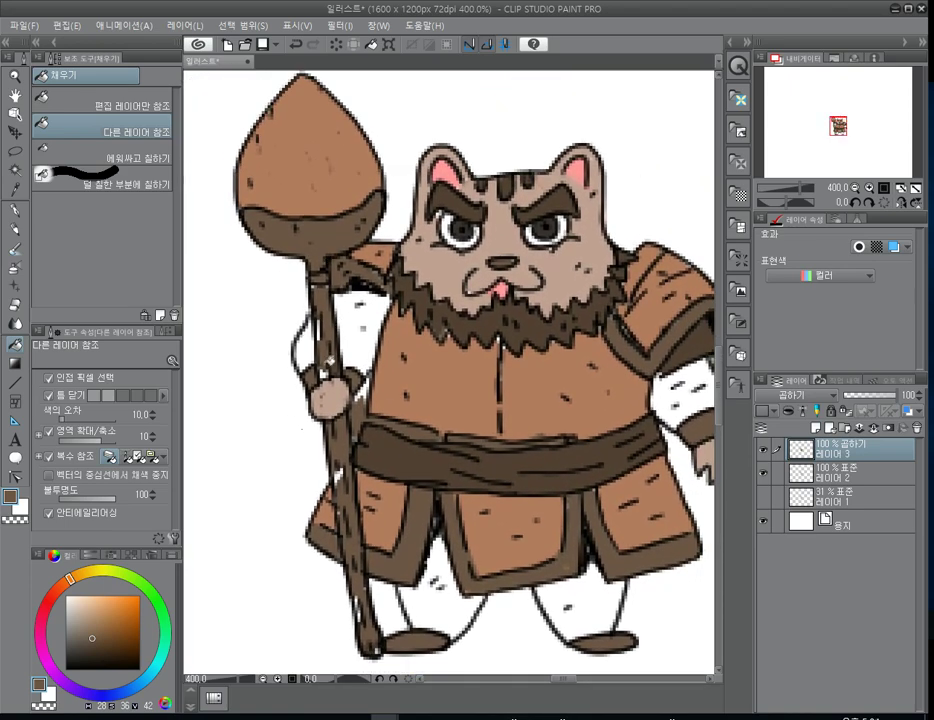
pyautogui.press('p')
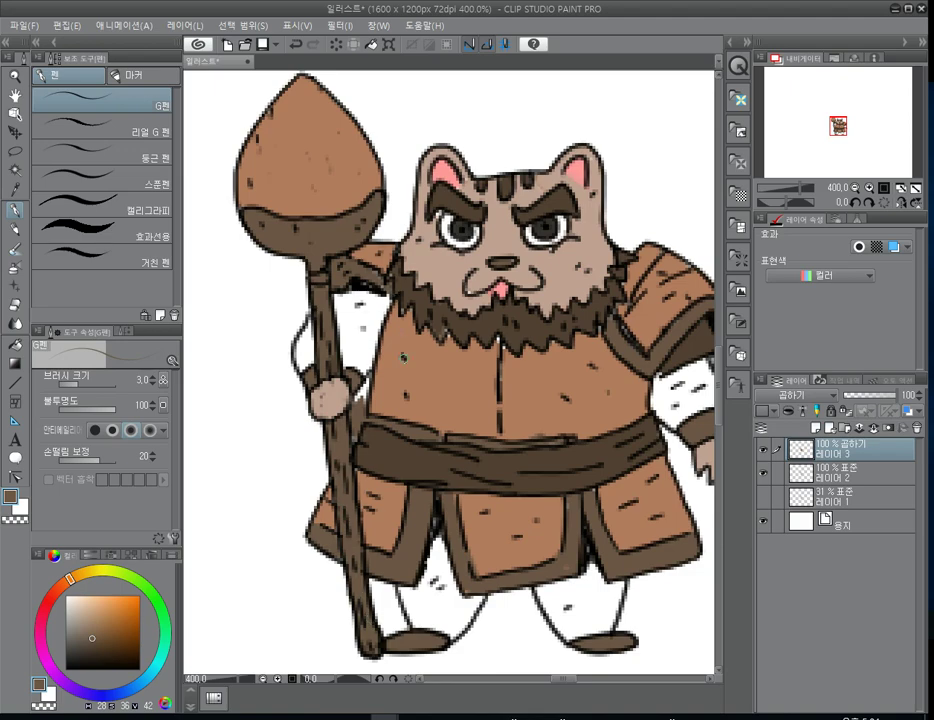
pyautogui.moveTo(382, 390)
pyautogui.mouseDown()
pyautogui.moveTo(300, 315)
pyautogui.moveTo(344, 320)
pyautogui.moveTo(340, 340)
pyautogui.mouseUp()
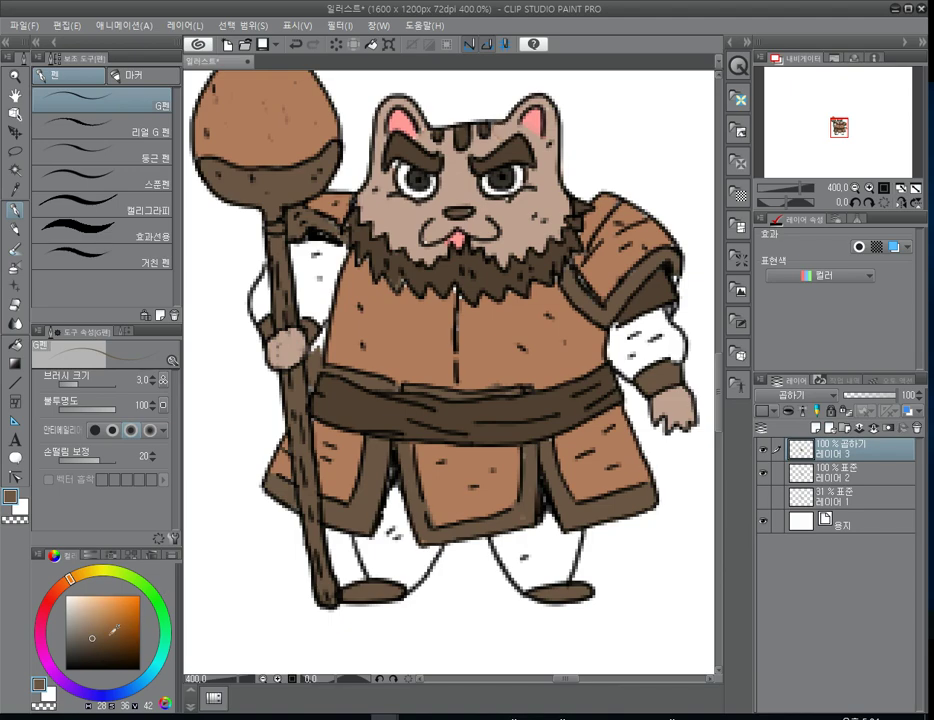
# - Mix a muted maroon (H 338, S 45, V 35) and fill the trouser leg beside the staff with it
pyautogui.click(92, 556)
pyautogui.click(114, 556)
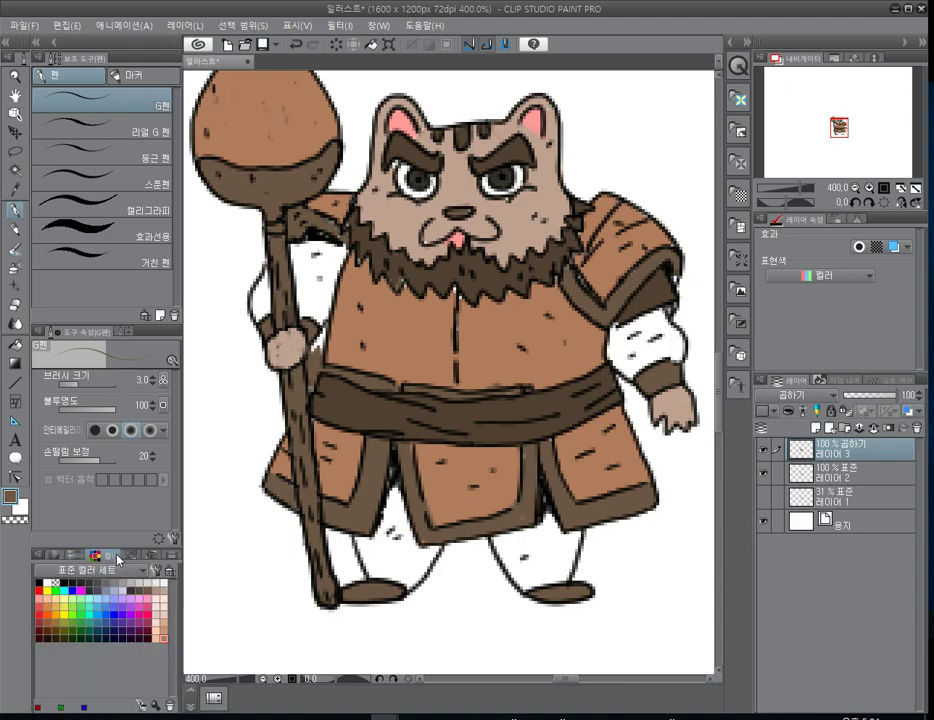
pyautogui.click(148, 632)
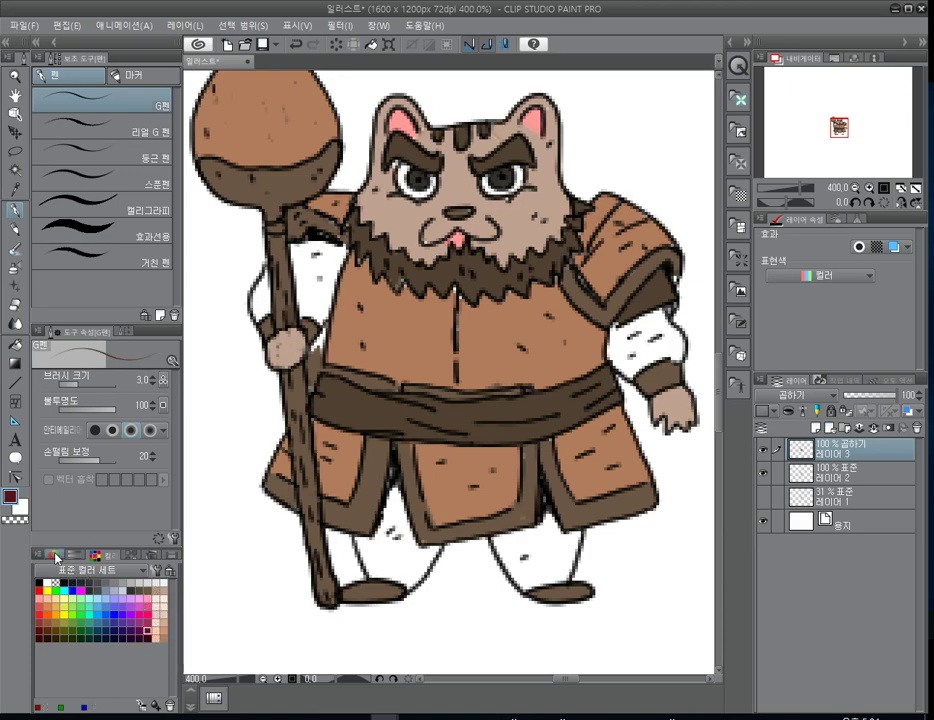
pyautogui.click(52, 555)
pyautogui.moveTo(133, 644)
pyautogui.mouseDown()
pyautogui.moveTo(119, 651)
pyautogui.moveTo(88, 641)
pyautogui.moveTo(104, 636)
pyautogui.mouseUp()
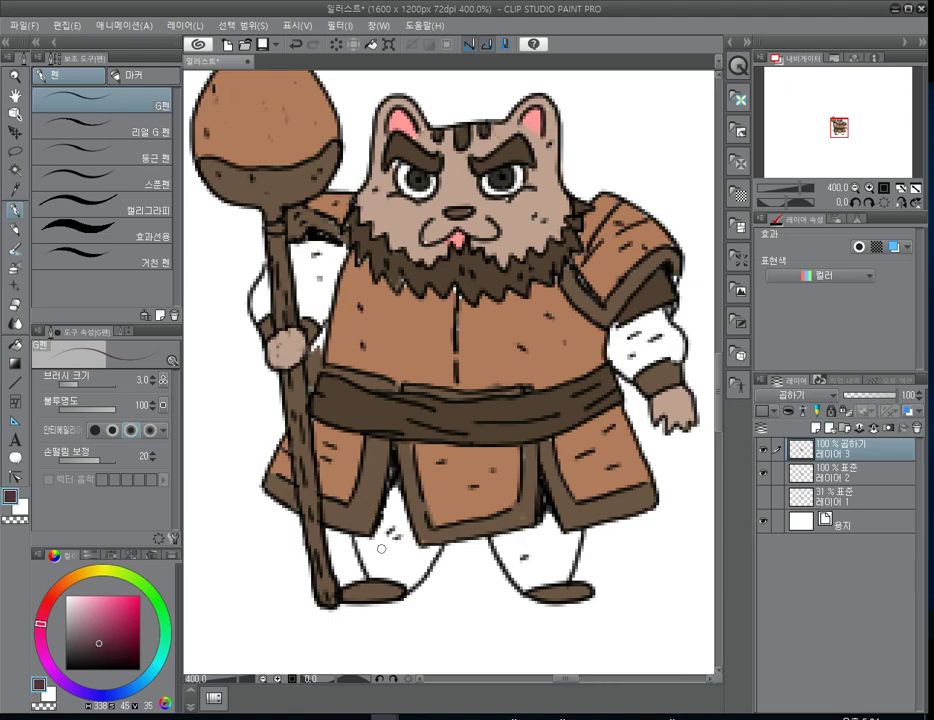
pyautogui.press('g')
pyautogui.press('g')
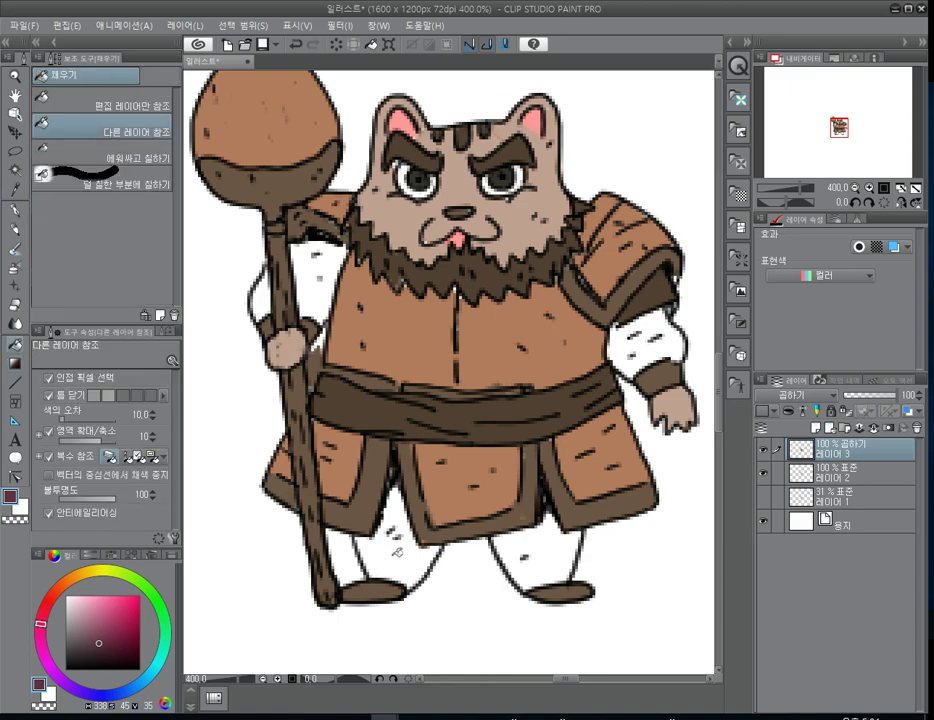
pyautogui.click(401, 553)
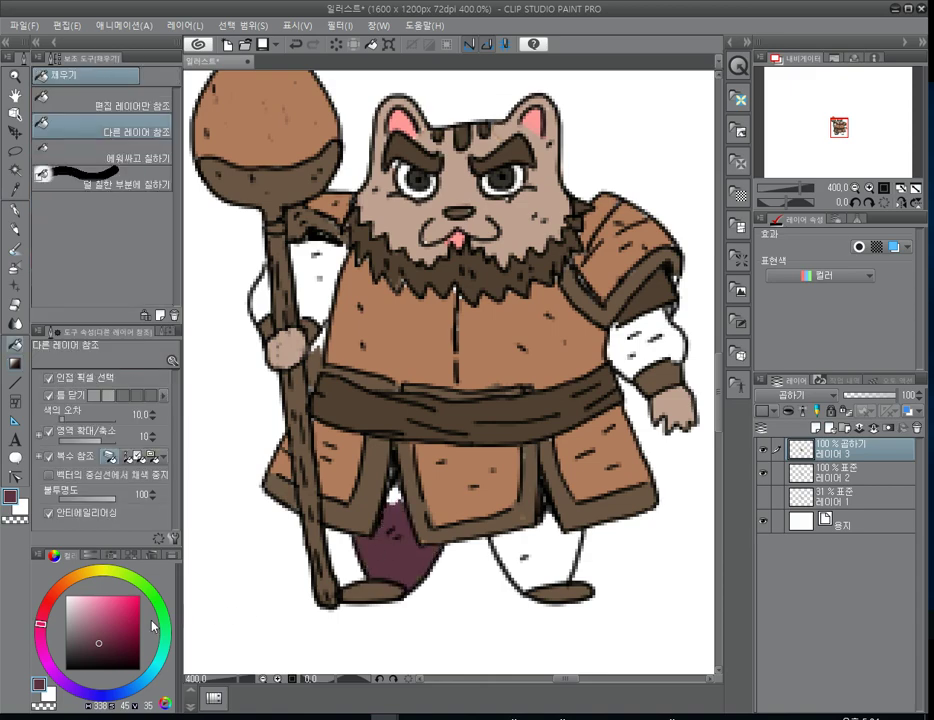
# - Darken the maroon to H 338, S 28, V 23 and fill both trouser legs and both sleeves with it
pyautogui.click(91, 651)
pyautogui.click(87, 652)
pyautogui.click(401, 561)
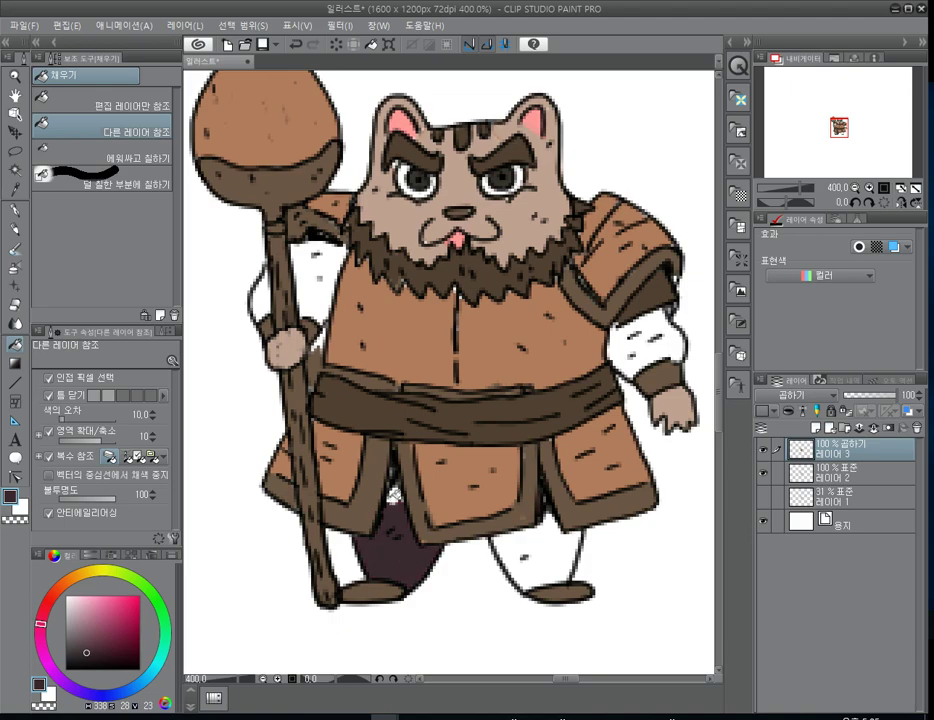
pyautogui.click(541, 550)
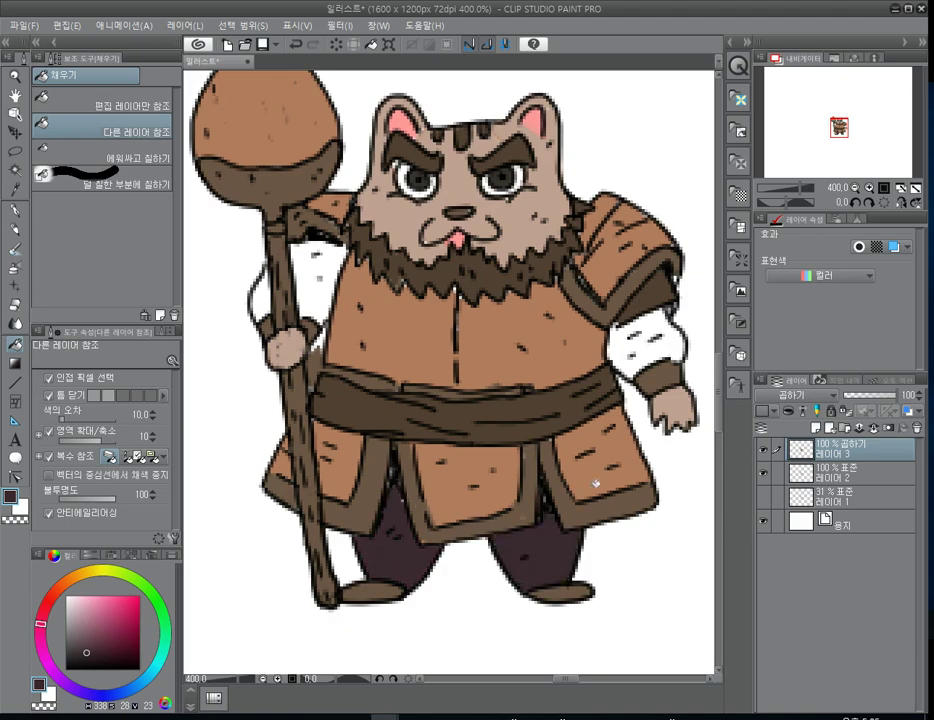
pyautogui.click(641, 347)
pyautogui.click(330, 283)
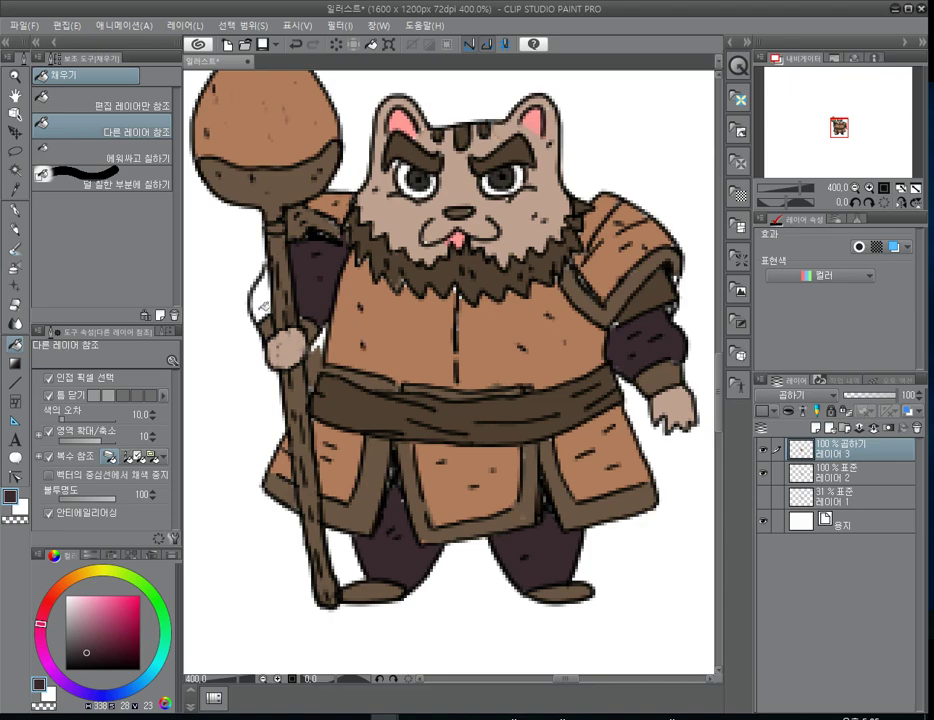
pyautogui.click(262, 299)
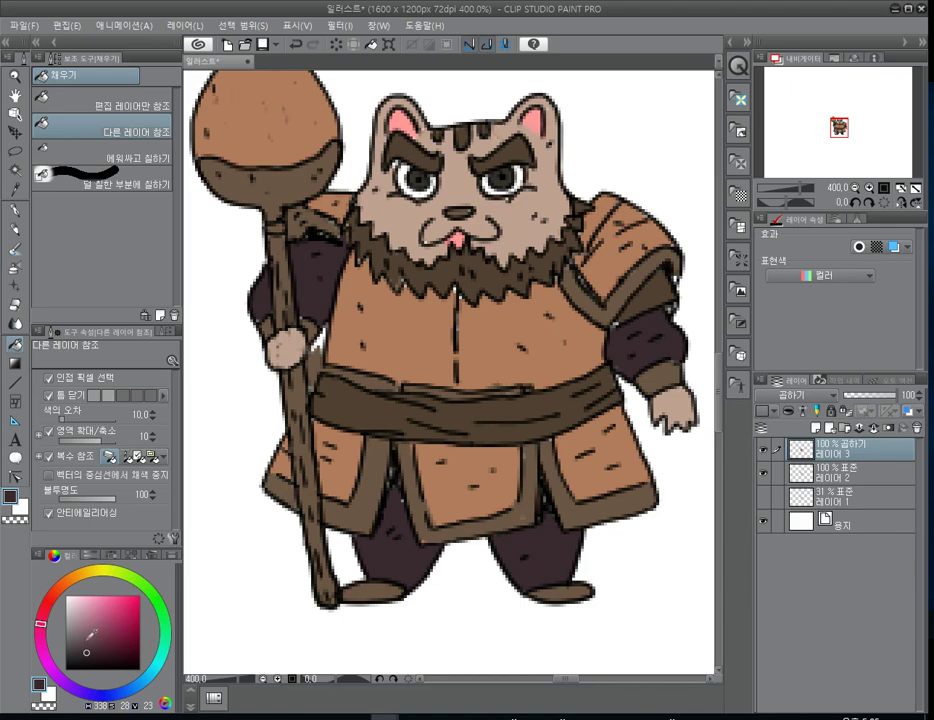
# - Lighten the colour to a muted purple (H 338, S 31, V 39) and refill both sleeves and both trouser legs
pyautogui.click(89, 636)
pyautogui.click(312, 301)
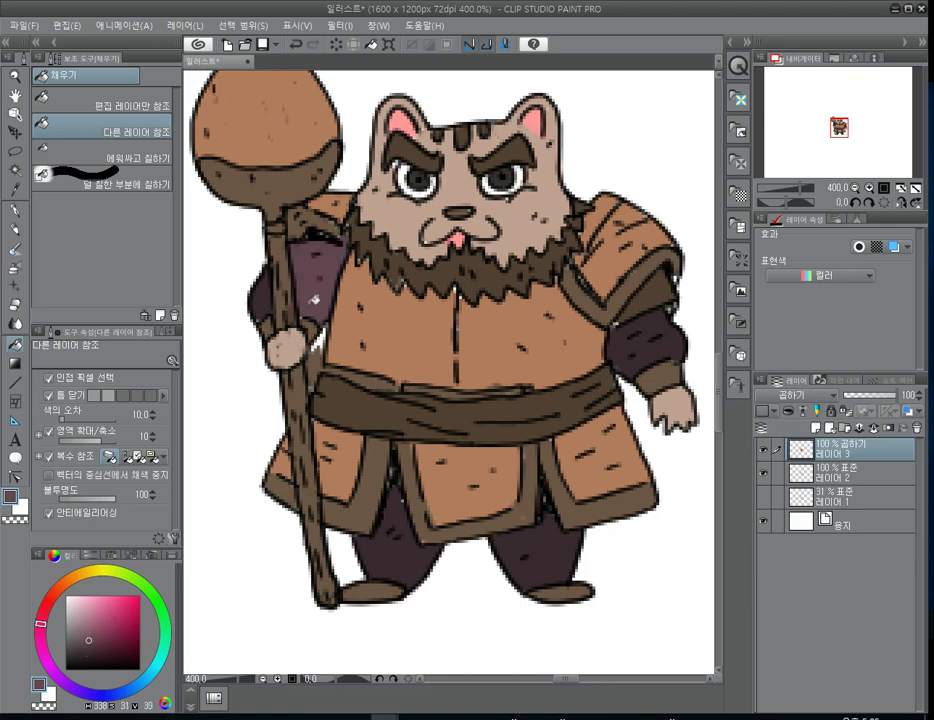
pyautogui.click(262, 297)
pyautogui.click(596, 316)
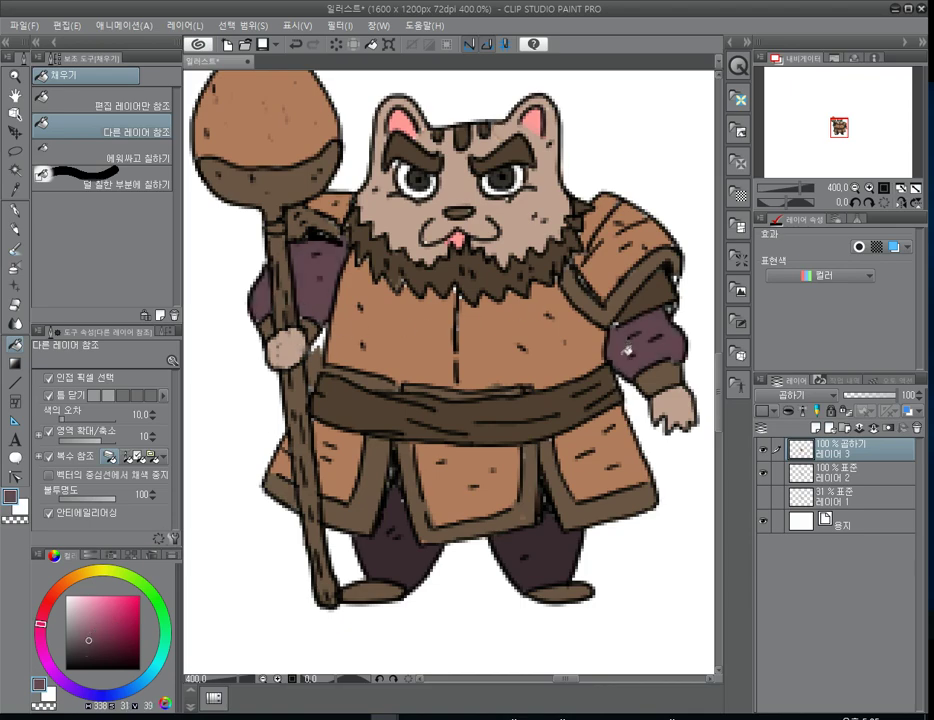
pyautogui.click(496, 546)
pyautogui.click(410, 553)
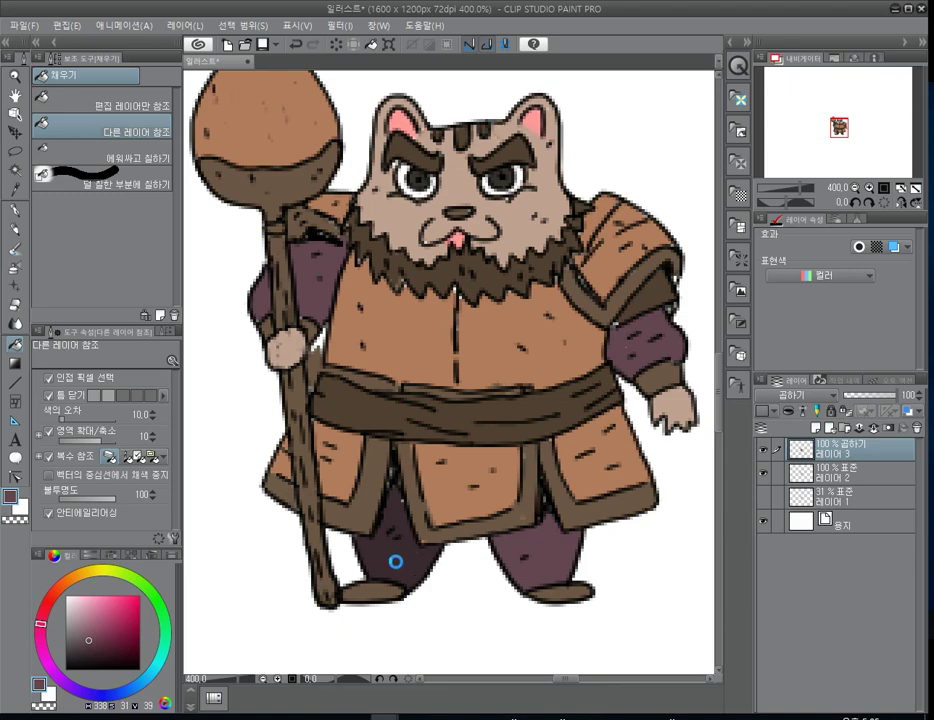
pyautogui.click(410, 553)
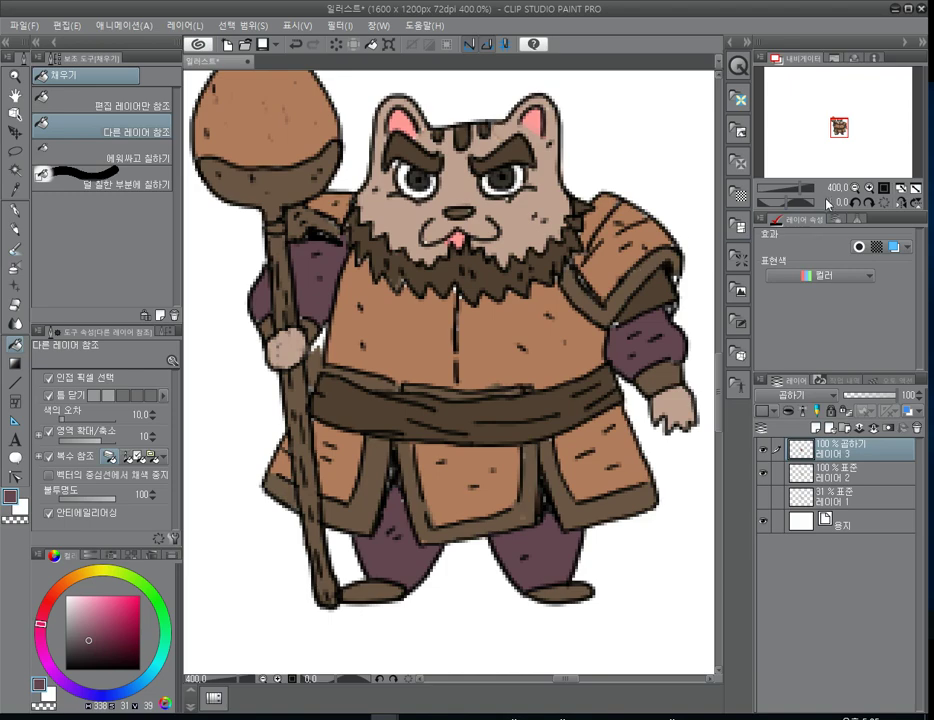
# - Add a new raster layer above the Multiply colour layer
pyautogui.click(855, 188)
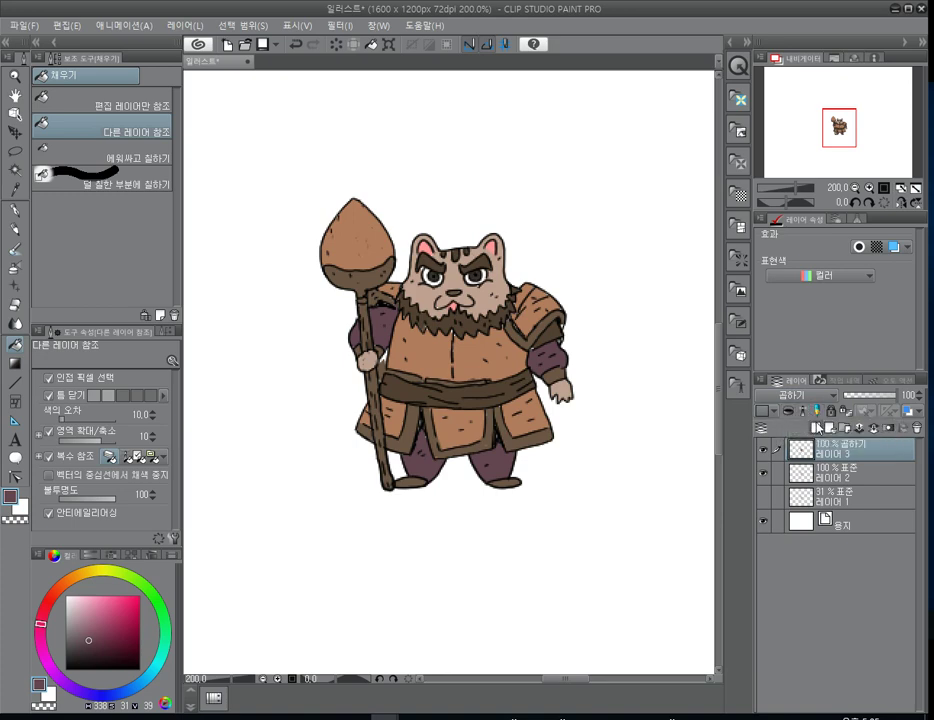
pyautogui.click(817, 427)
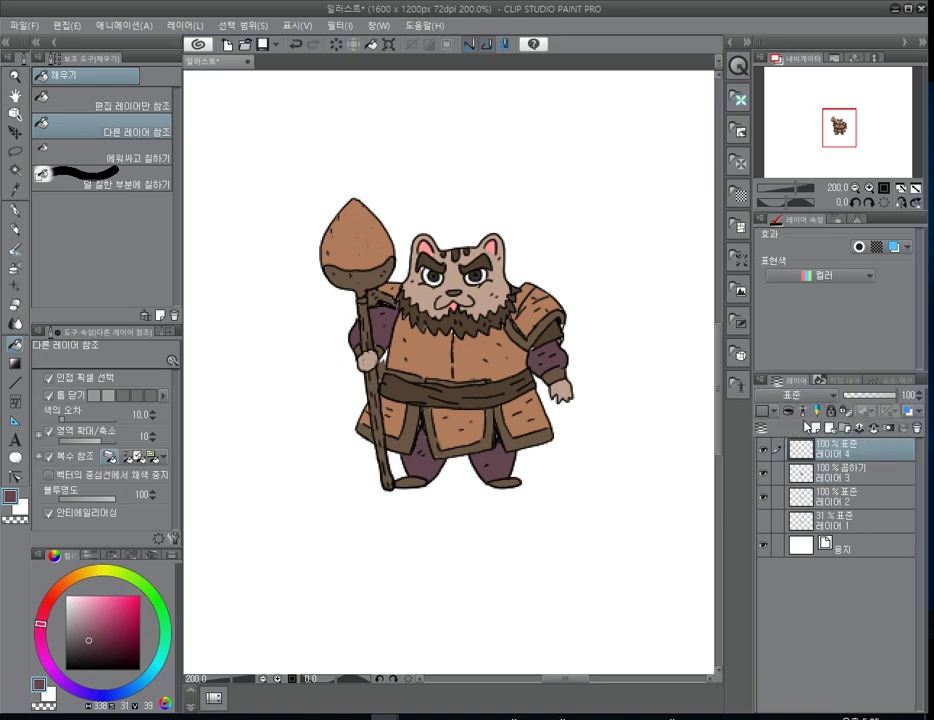
pyautogui.click(15, 150)
pyautogui.moveTo(416, 504)
pyautogui.mouseDown()
pyautogui.moveTo(336, 480)
pyautogui.moveTo(342, 492)
pyautogui.mouseUp()
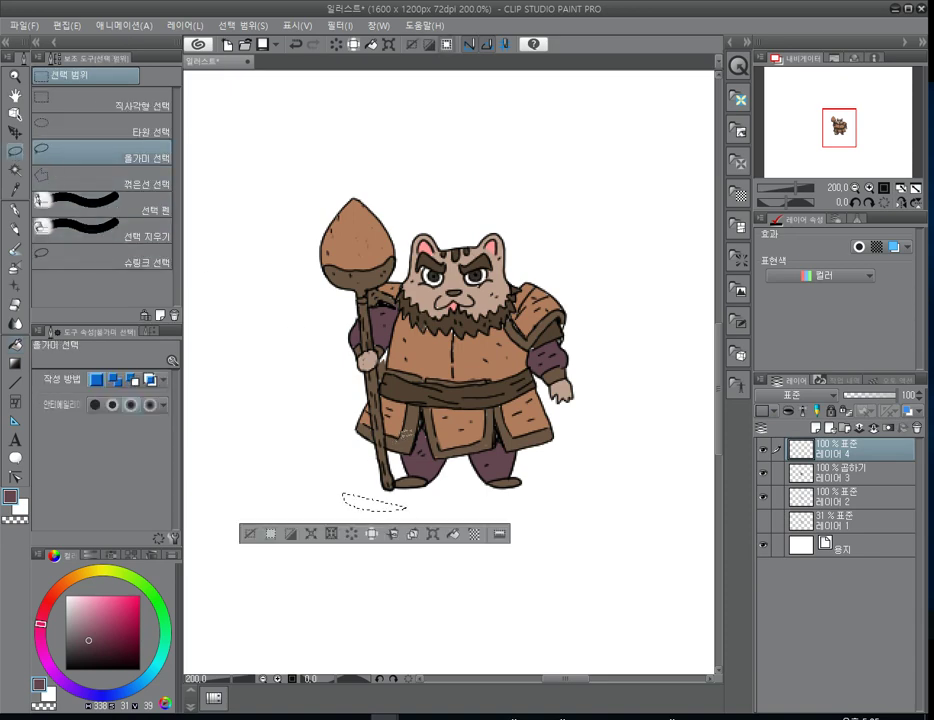
pyautogui.hotkey('ctrl', 'd')
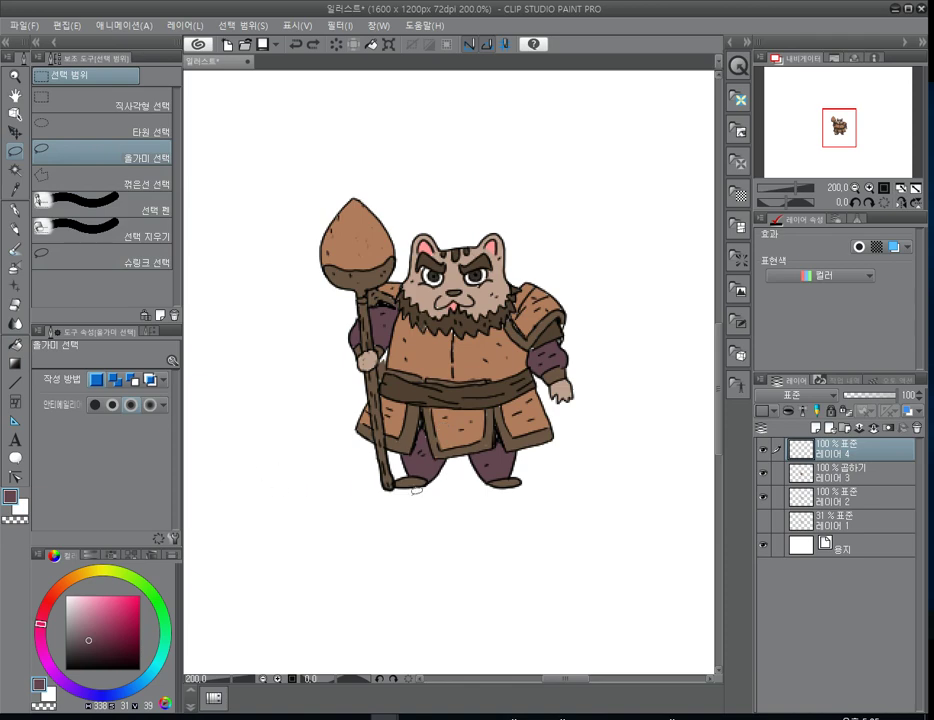
pyautogui.moveTo(374, 477)
pyautogui.mouseDown()
pyautogui.moveTo(336, 484)
pyautogui.moveTo(372, 499)
pyautogui.moveTo(565, 490)
pyautogui.mouseUp()
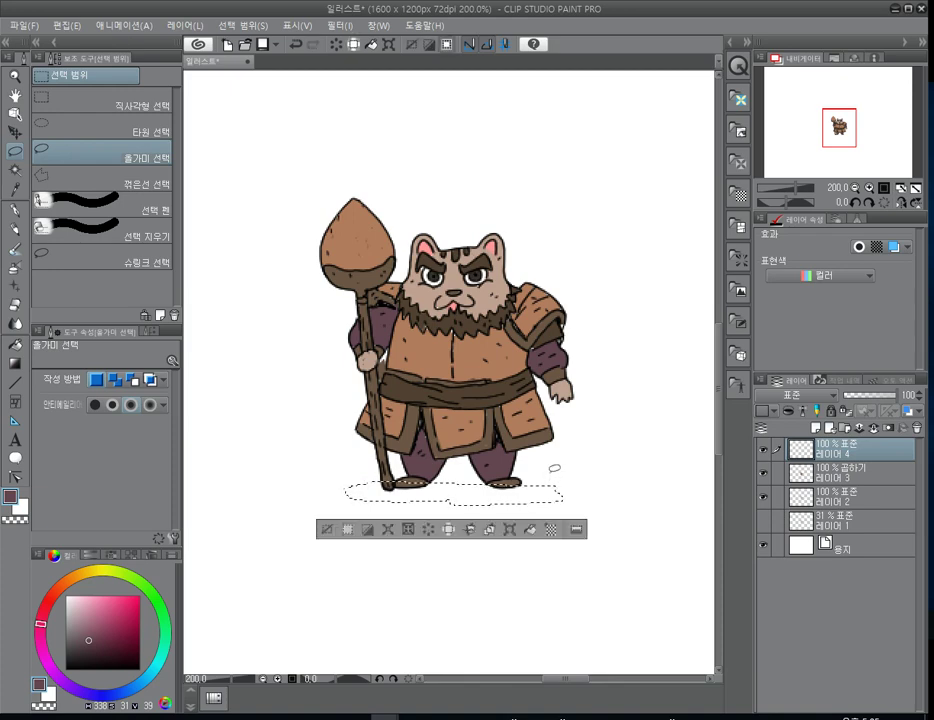
pyautogui.hotkey('ctrl', 'd')
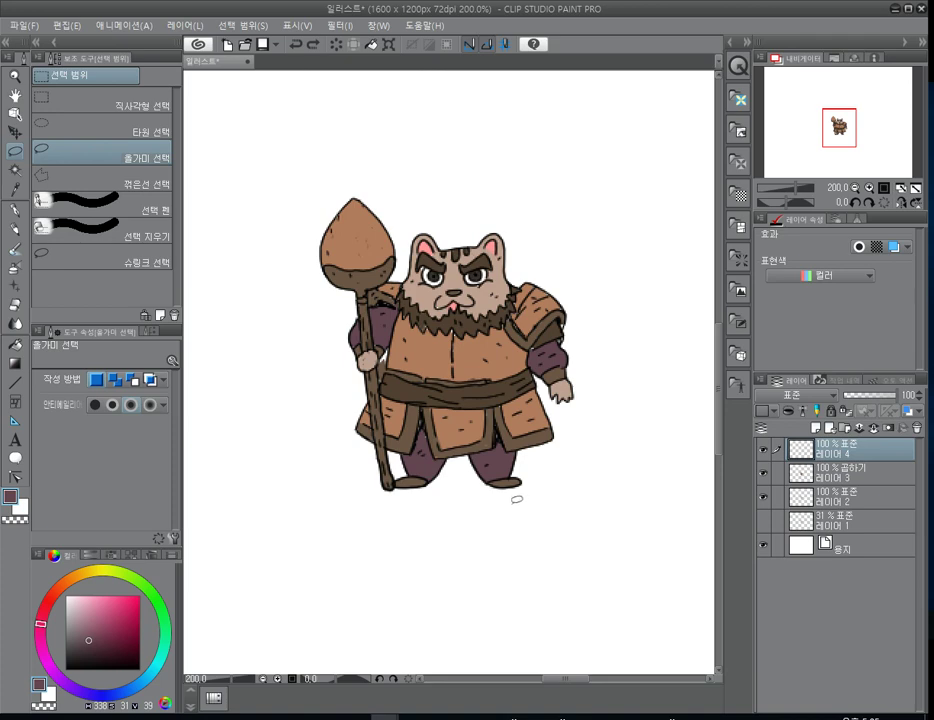
pyautogui.moveTo(515, 498)
pyautogui.mouseDown()
pyautogui.moveTo(373, 500)
pyautogui.moveTo(330, 481)
pyautogui.moveTo(425, 454)
pyautogui.moveTo(575, 449)
pyautogui.mouseUp()
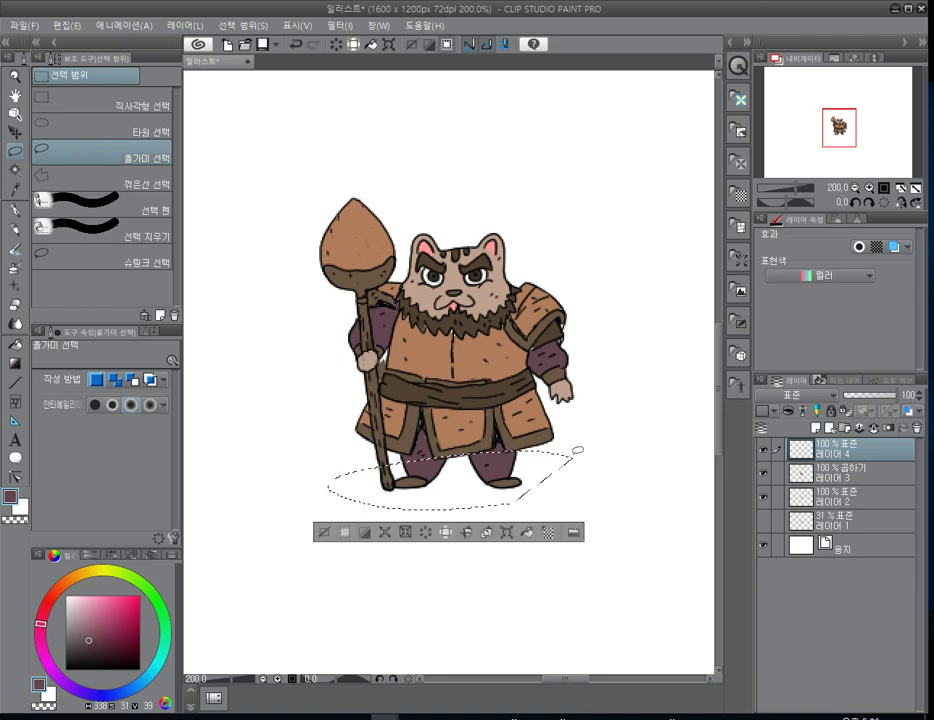
pyautogui.hotkey('ctrl', 'd')
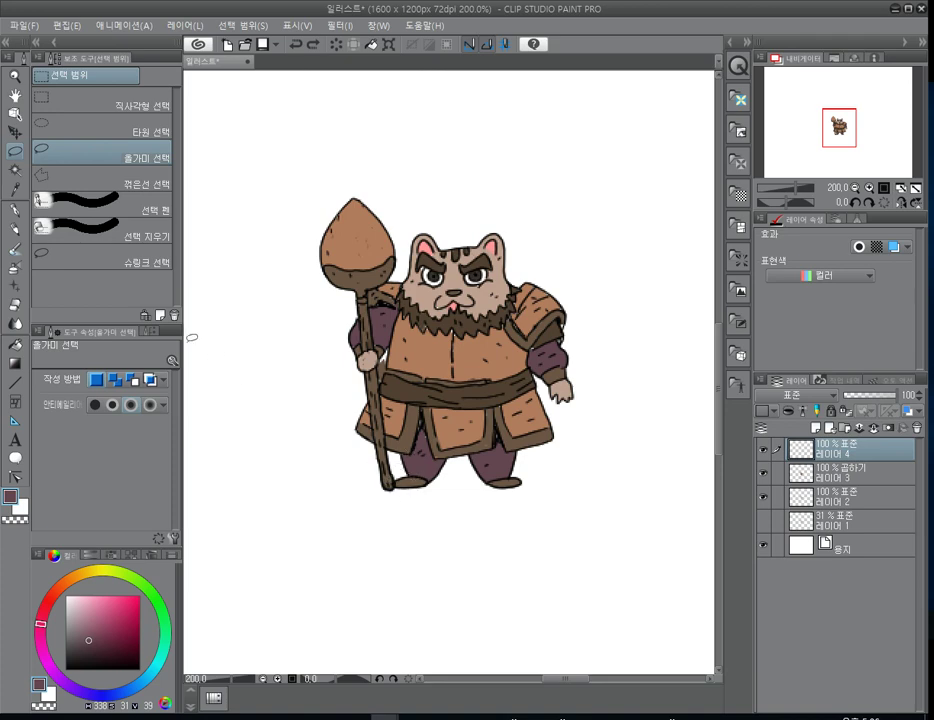
# - Auto-select the white background with reference to other layers, and invert the selection to capture the character and staff outline
pyautogui.click(15, 170)
pyautogui.click(312, 398)
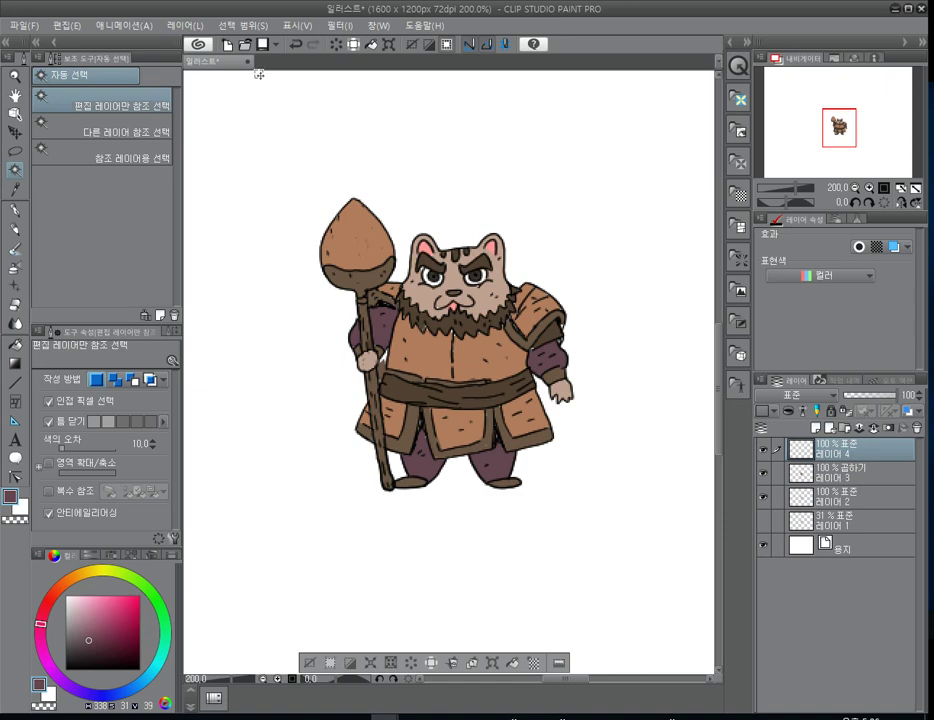
pyautogui.click(110, 130)
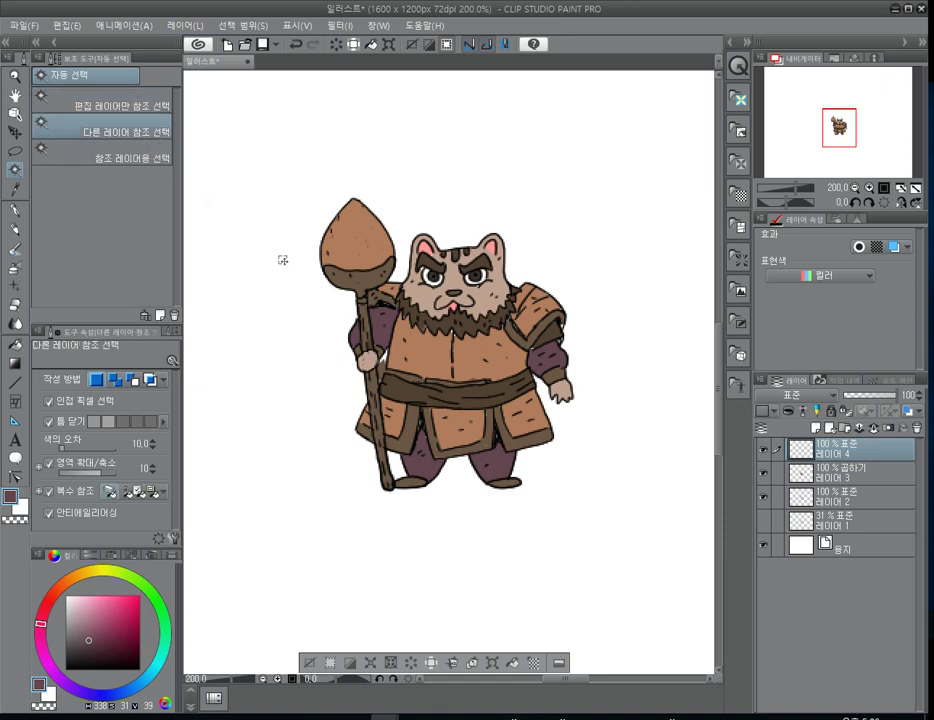
pyautogui.hotkey('ctrl', 'd')
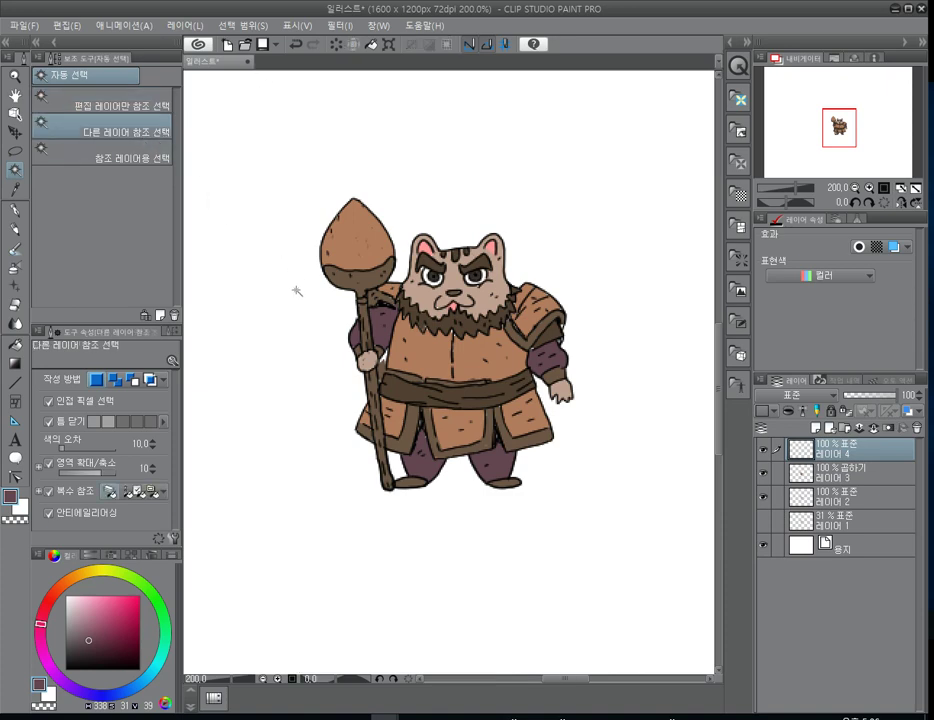
pyautogui.click(296, 290)
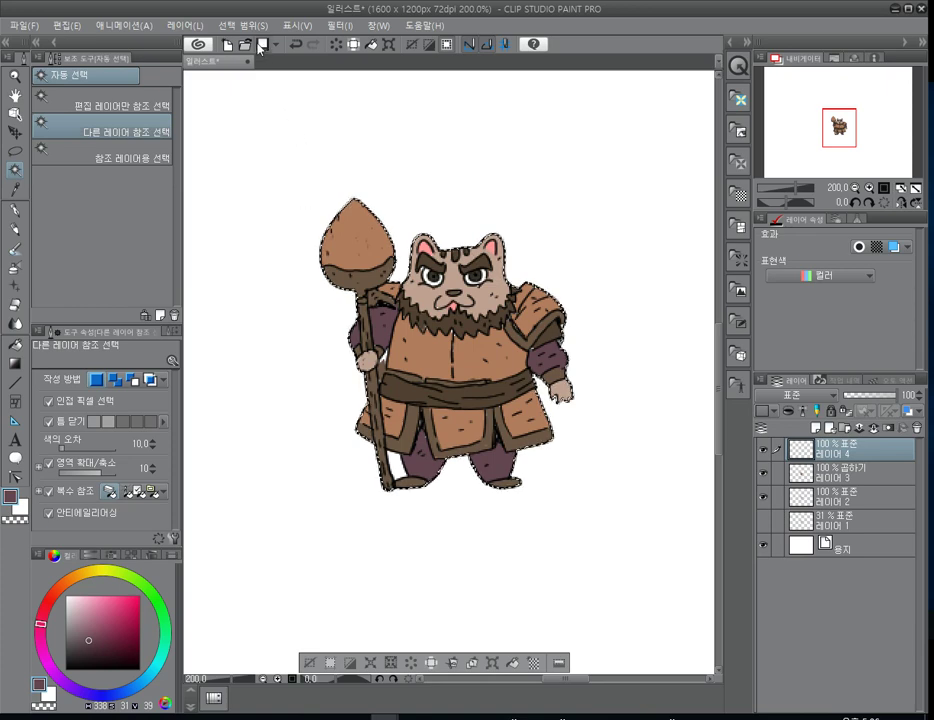
pyautogui.click(242, 25)
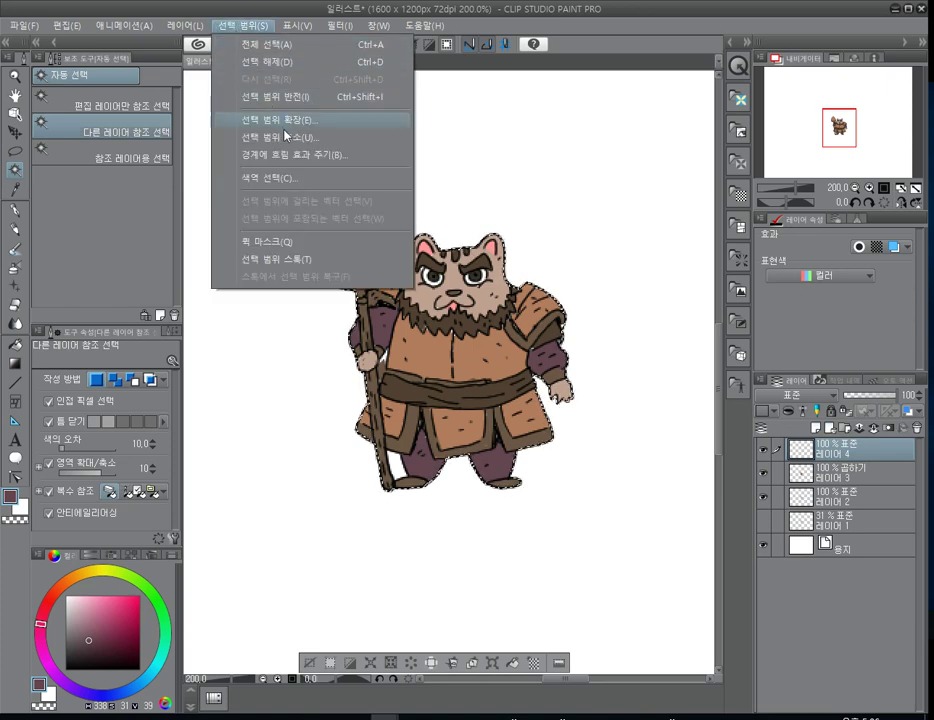
pyautogui.click(290, 97)
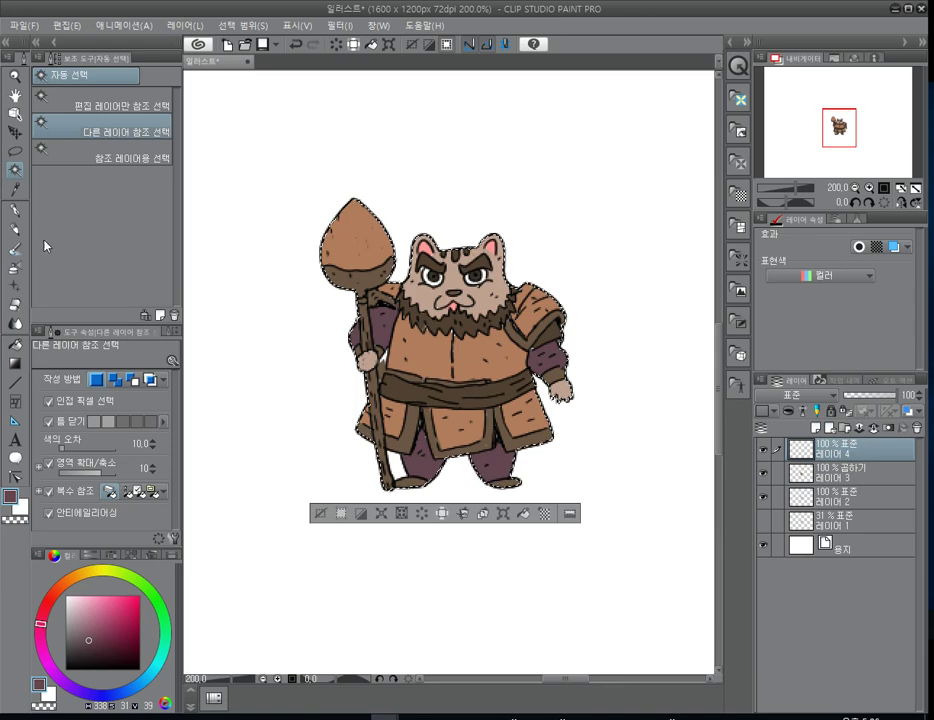
# - Fill the selected silhouette on the new layer with a neutral mid grey (S 0, V 59), referring only to the editing layer
pyautogui.press('g')
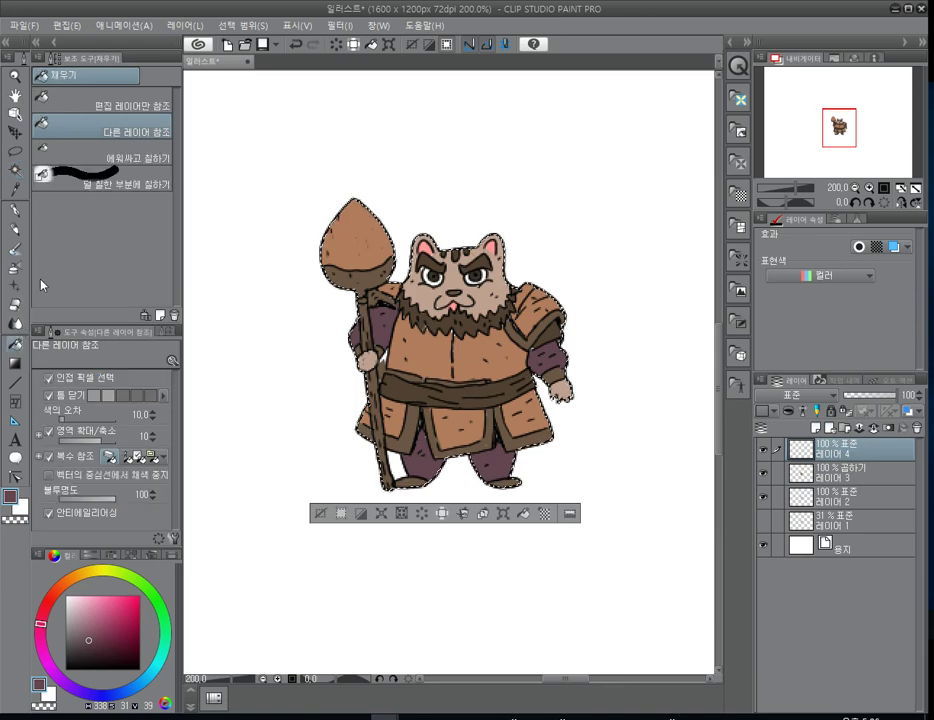
pyautogui.click(112, 104)
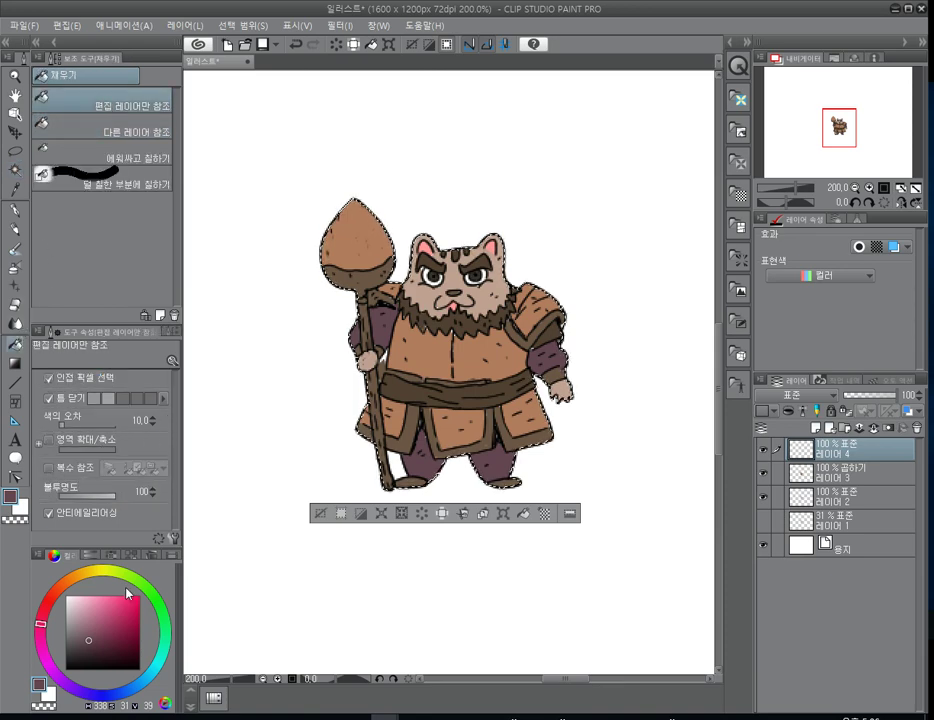
pyautogui.click(66, 624)
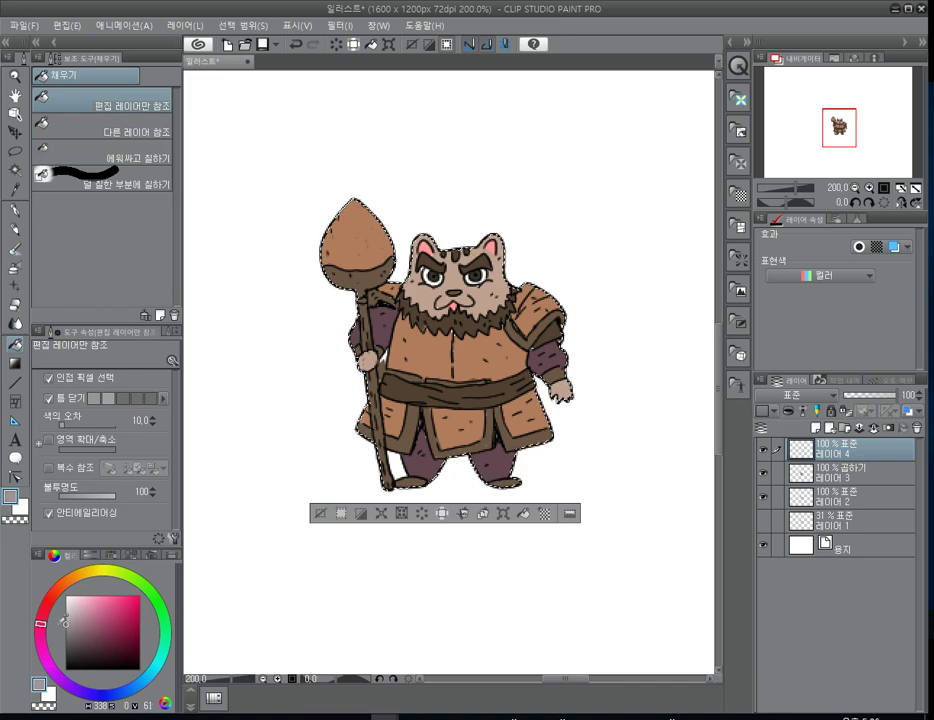
pyautogui.click(431, 352)
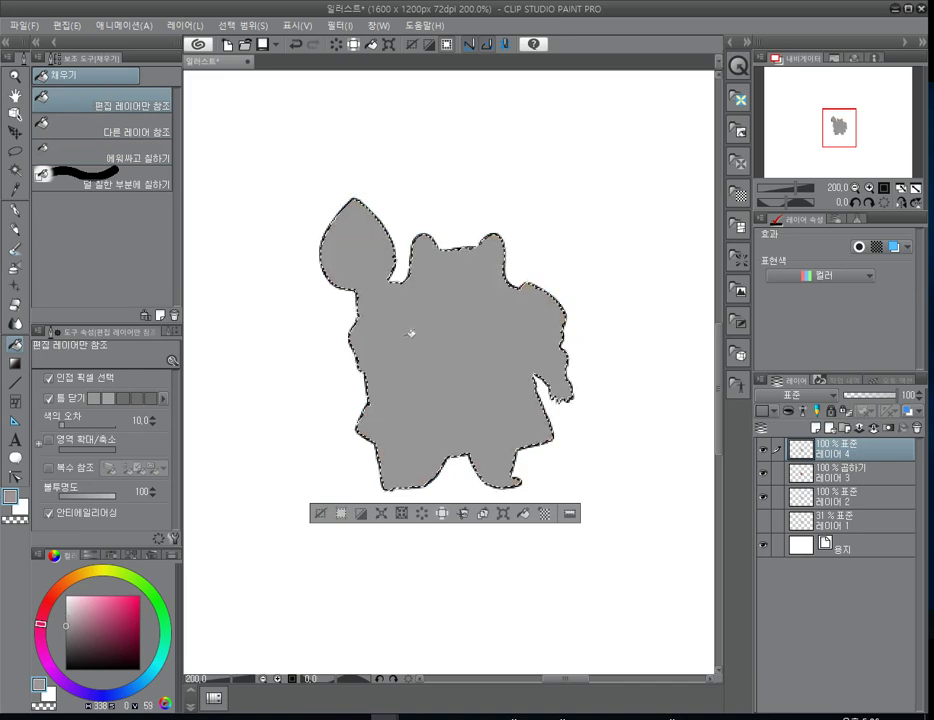
# - Transform the grey silhouette without keeping its proportions, flipping it vertically into a flat shadow below the feet at about -17% height
pyautogui.hotkey('ctrl', 't')
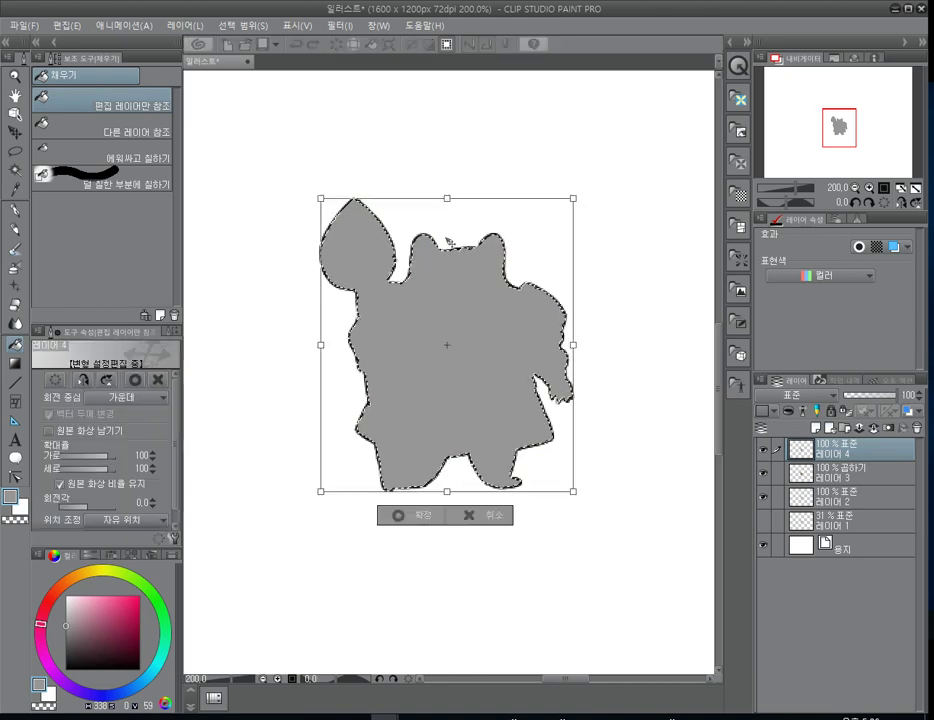
pyautogui.moveTo(444, 200)
pyautogui.mouseDown()
pyautogui.moveTo(459, 268)
pyautogui.moveTo(450, 445)
pyautogui.moveTo(446, 196)
pyautogui.moveTo(428, 182)
pyautogui.moveTo(431, 256)
pyautogui.moveTo(432, 213)
pyautogui.mouseUp()
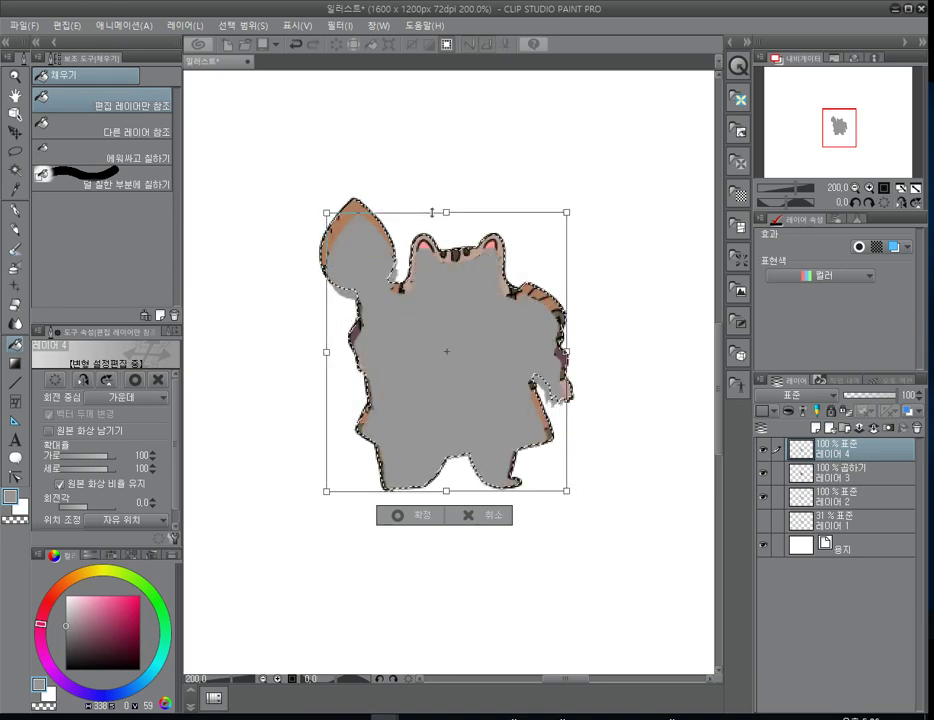
pyautogui.hotkey('ctrl', 'z')
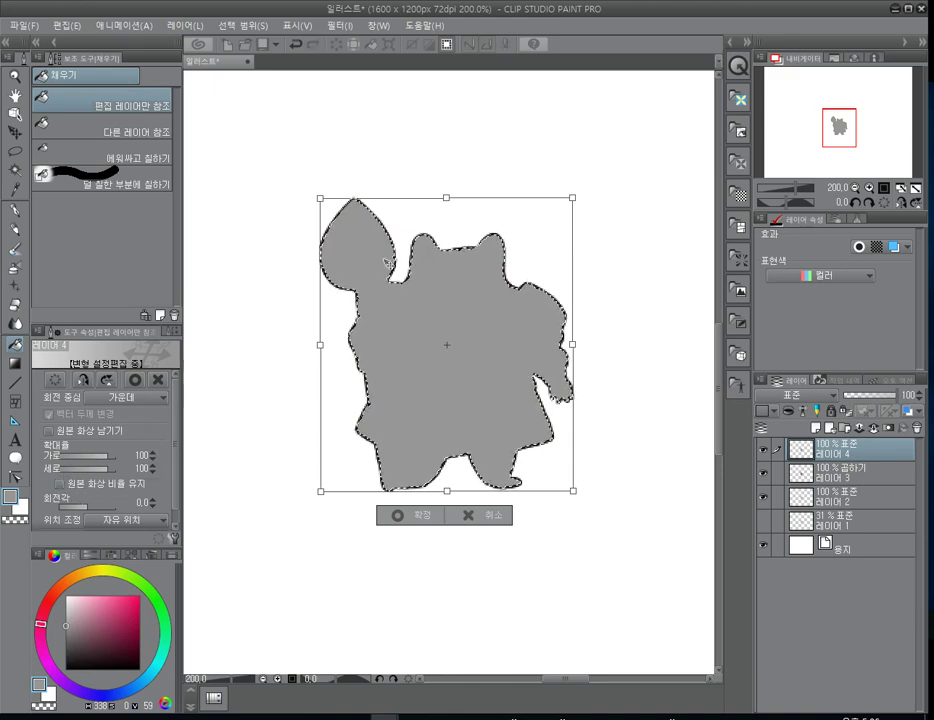
pyautogui.moveTo(446, 198); pyautogui.dragTo(469, 532)
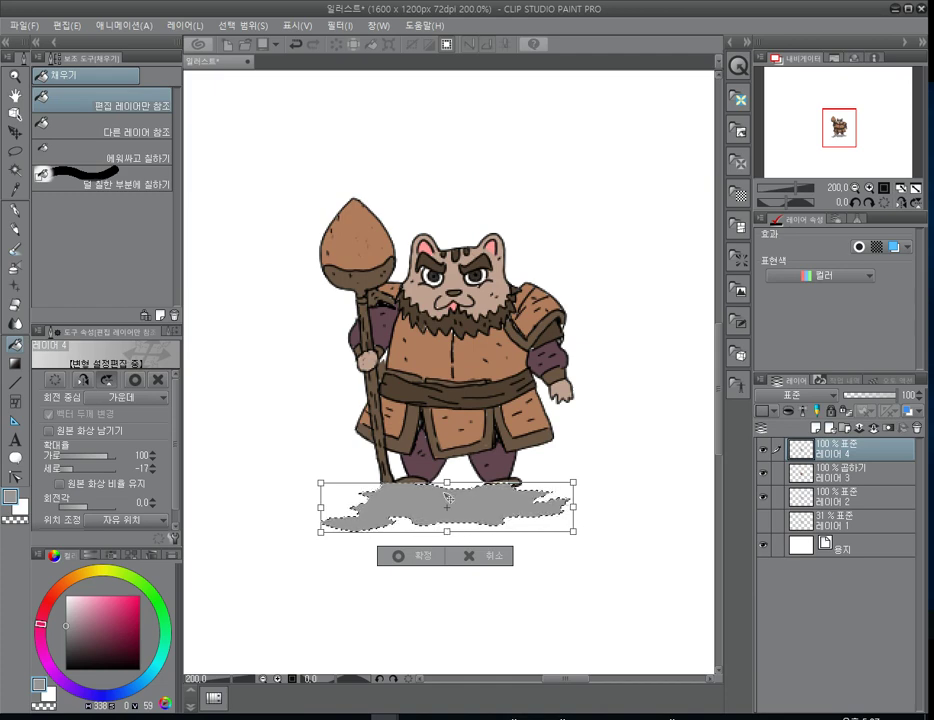
pyautogui.press('Return')
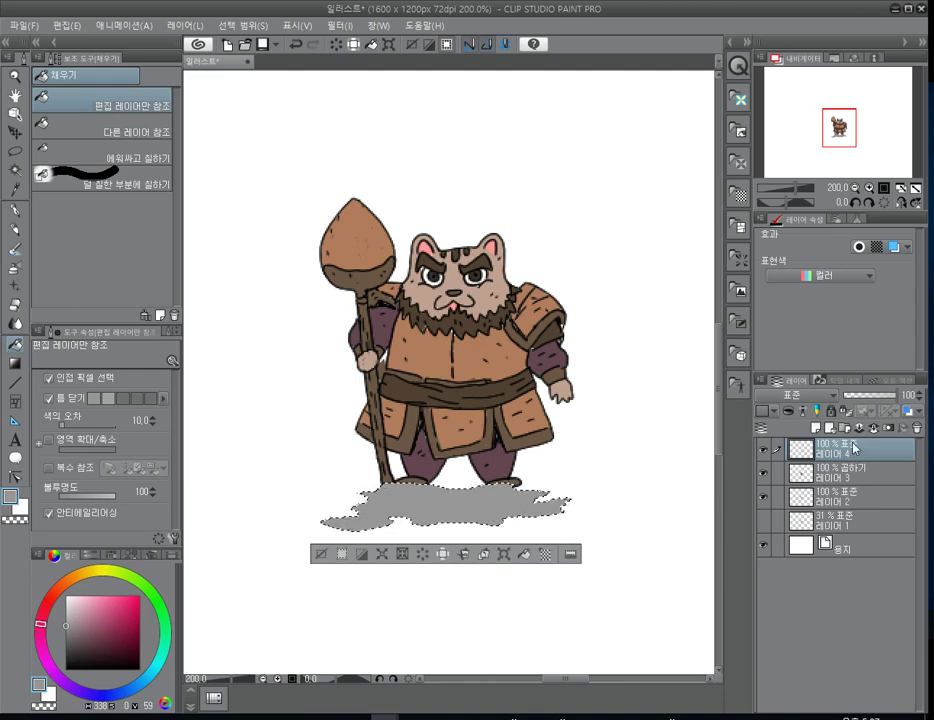
# - Move the shadow layer below the character's line-art and colour layers, and flatten the shadow to about 41% of its height
pyautogui.moveTo(852, 453); pyautogui.dragTo(846, 505)
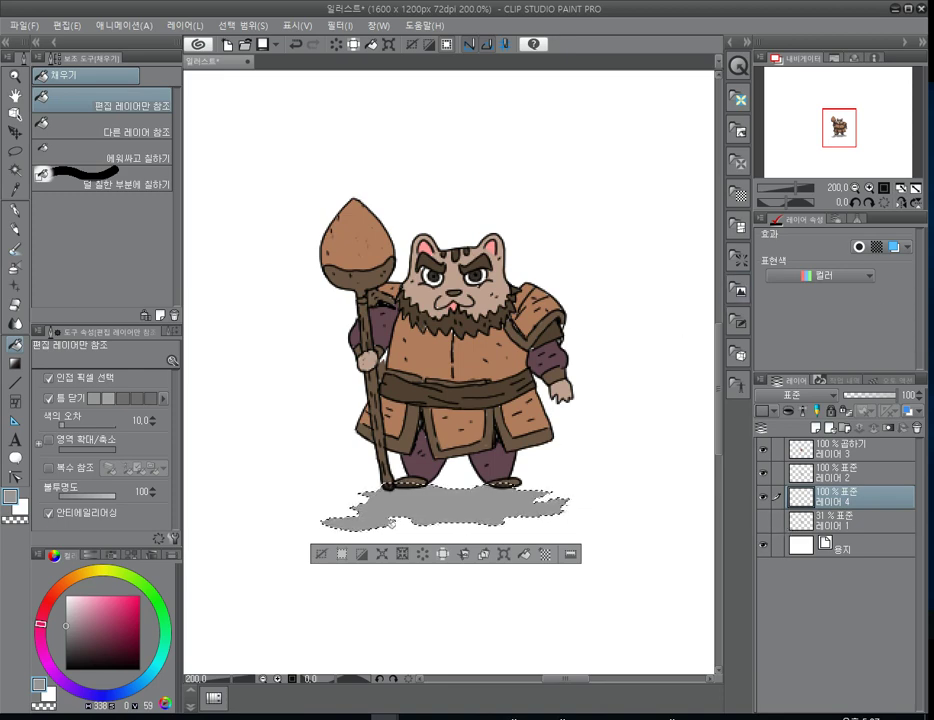
pyautogui.hotkey('ctrl', 't')
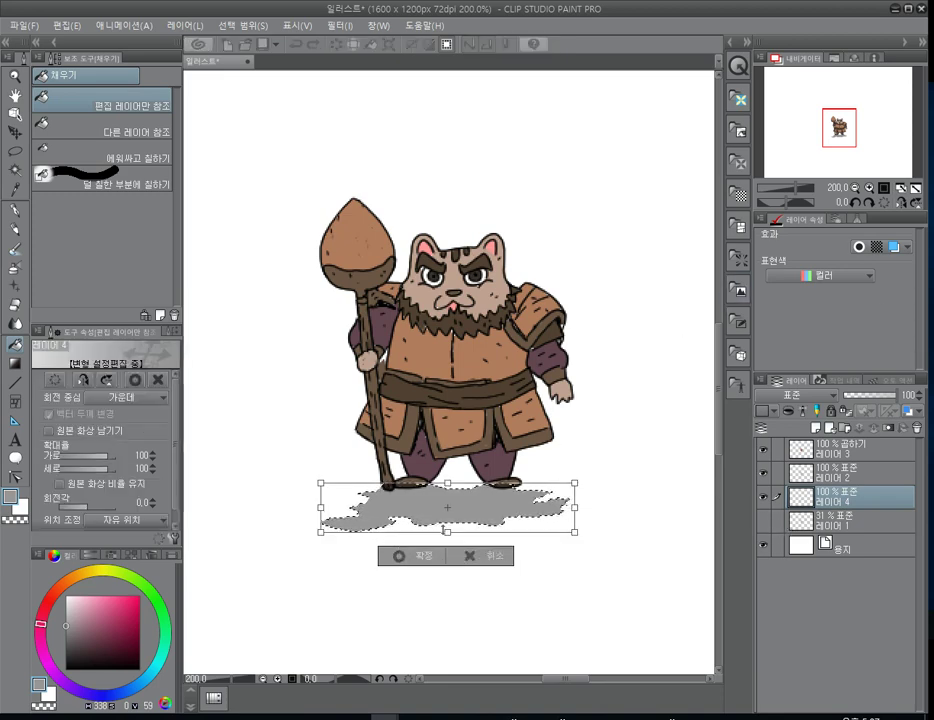
pyautogui.moveTo(448, 532); pyautogui.dragTo(448, 522)
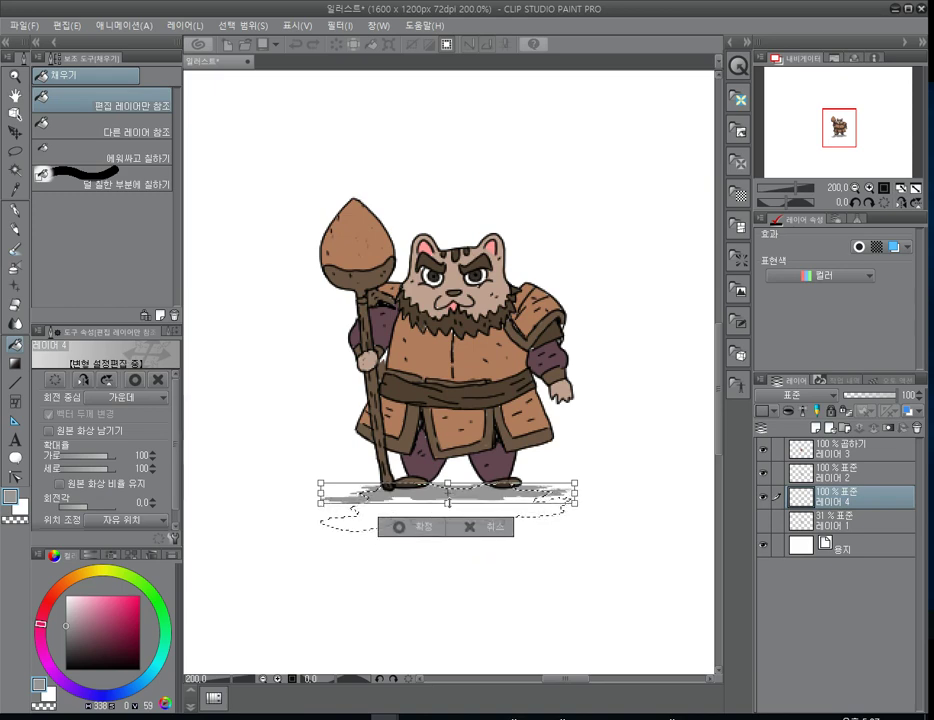
pyautogui.moveTo(448, 503); pyautogui.dragTo(448, 503)
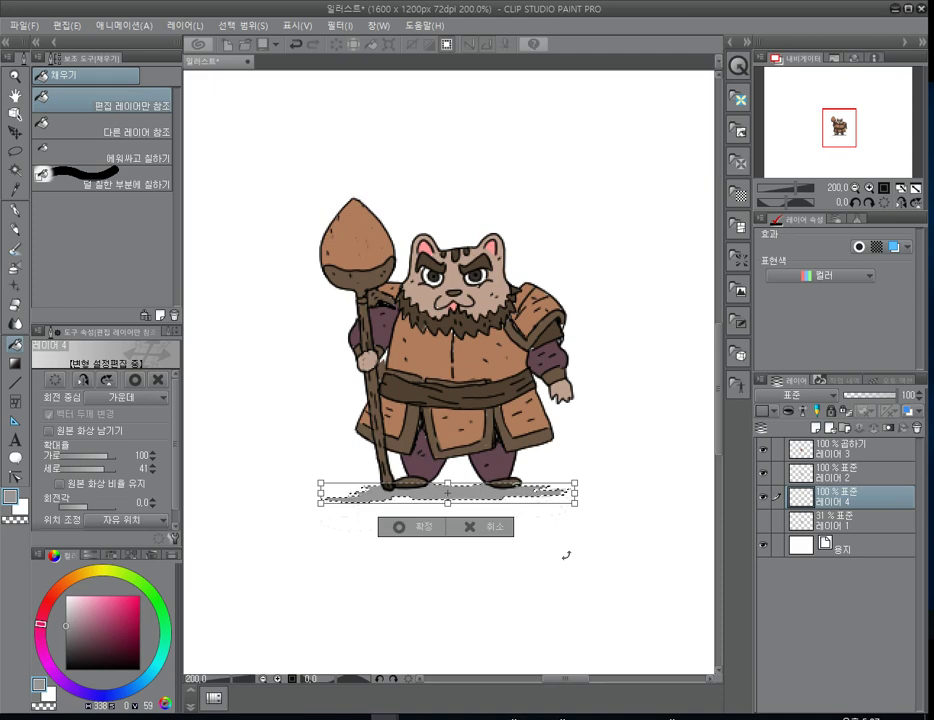
pyautogui.press('Return')
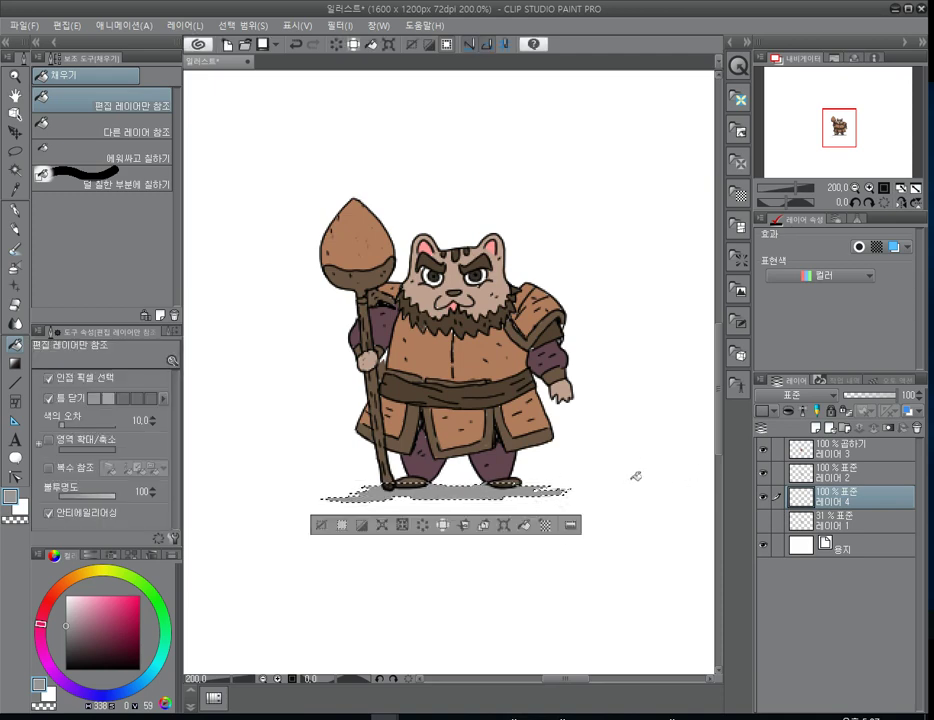
# - Sample the jacket's orange-brown as the drawing colour and darken it to H 21, S 47, V 60
pyautogui.click(867, 188)
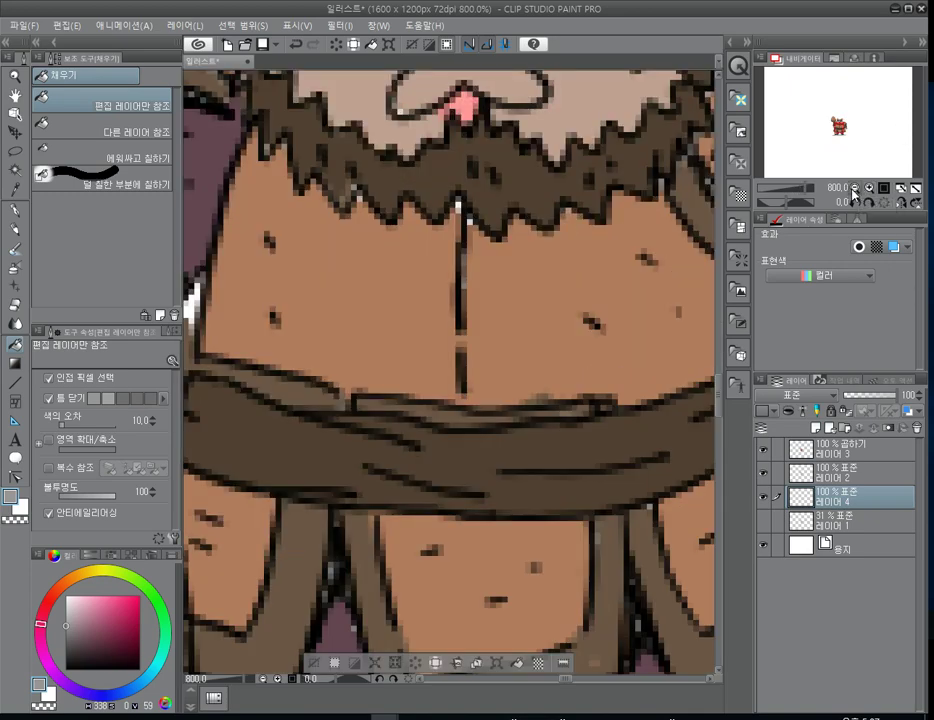
pyautogui.click(856, 188)
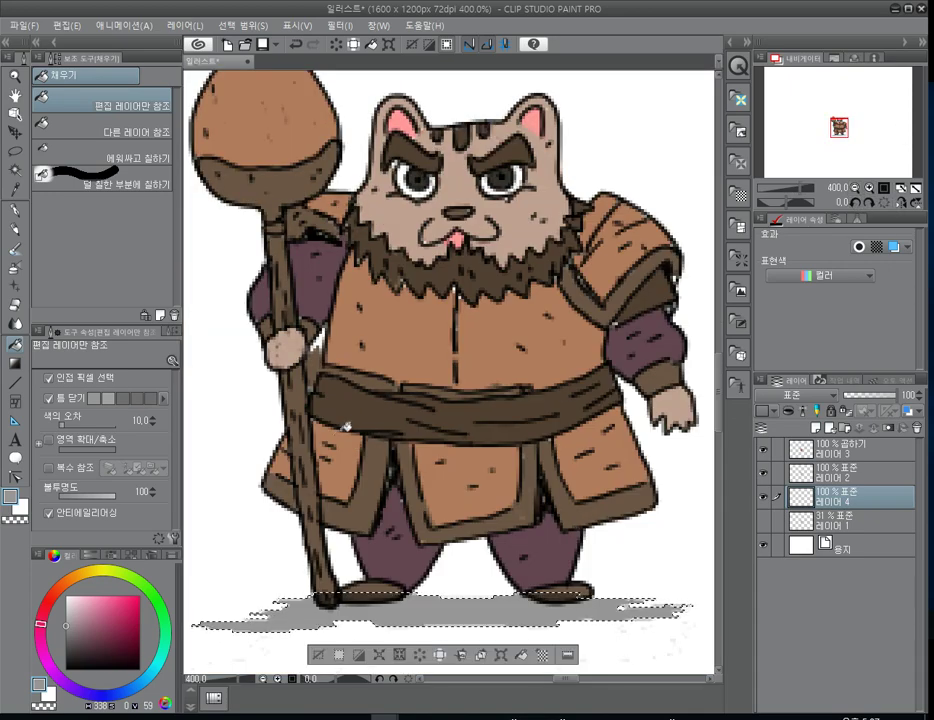
pyautogui.press('e')
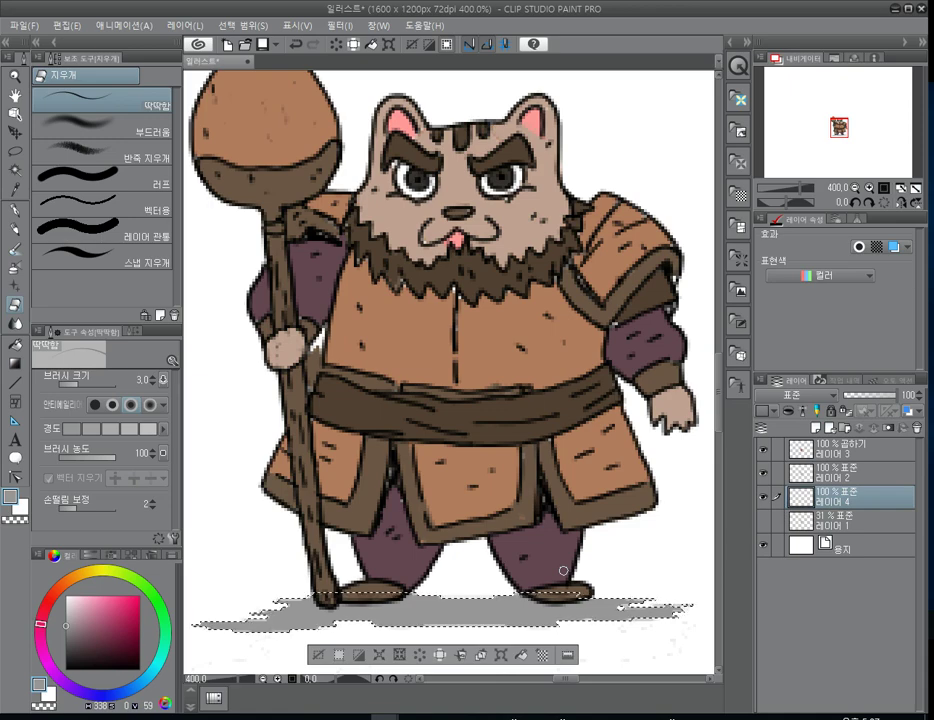
pyautogui.click(855, 189)
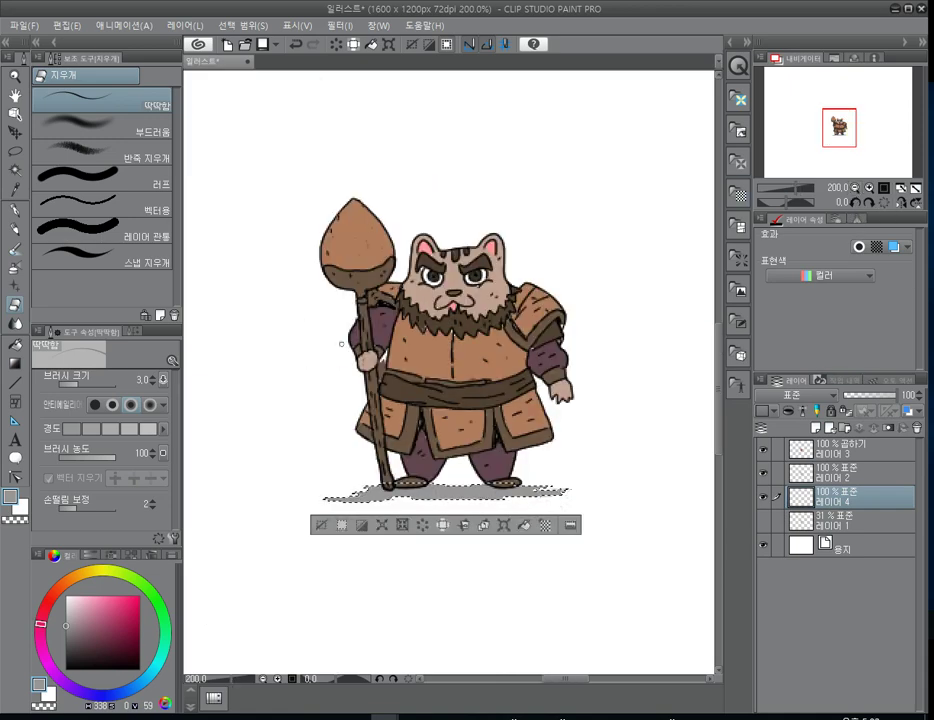
pyautogui.keyDown('alt'); pyautogui.click(418, 352); pyautogui.keyUp('alt')
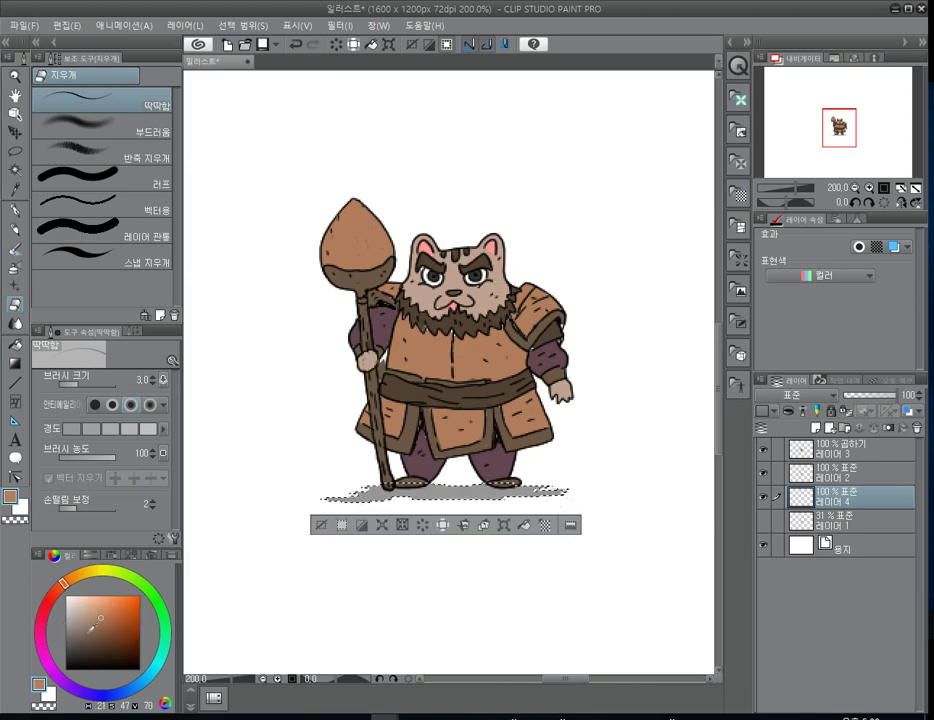
pyautogui.click(100, 625)
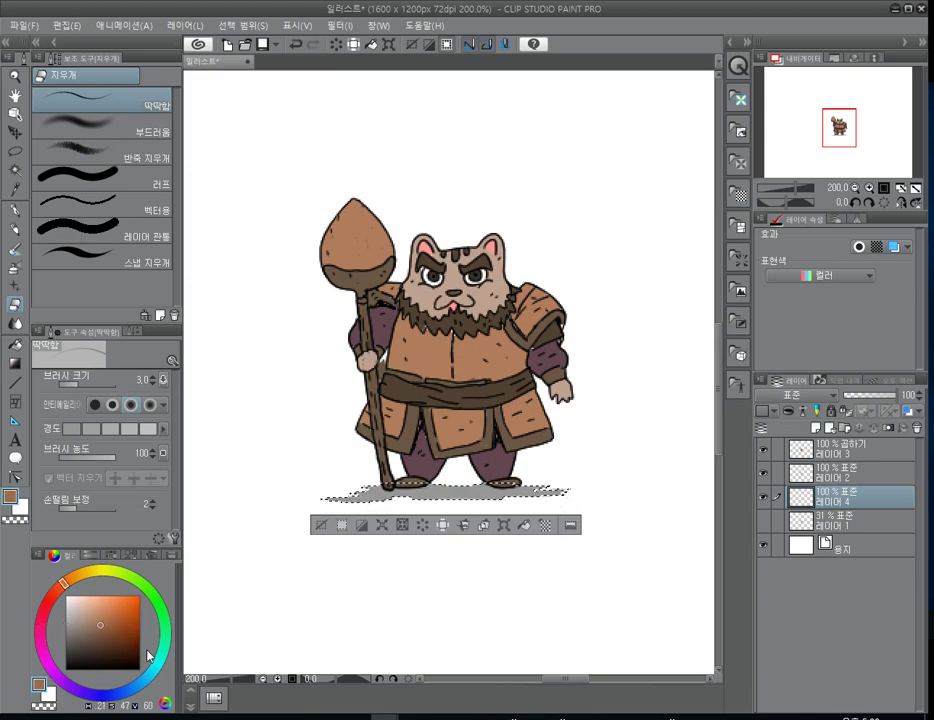
# - Make the Multiply colour layer active and clear the selection around the ground shadow
pyautogui.scroll(2, 418, 372)
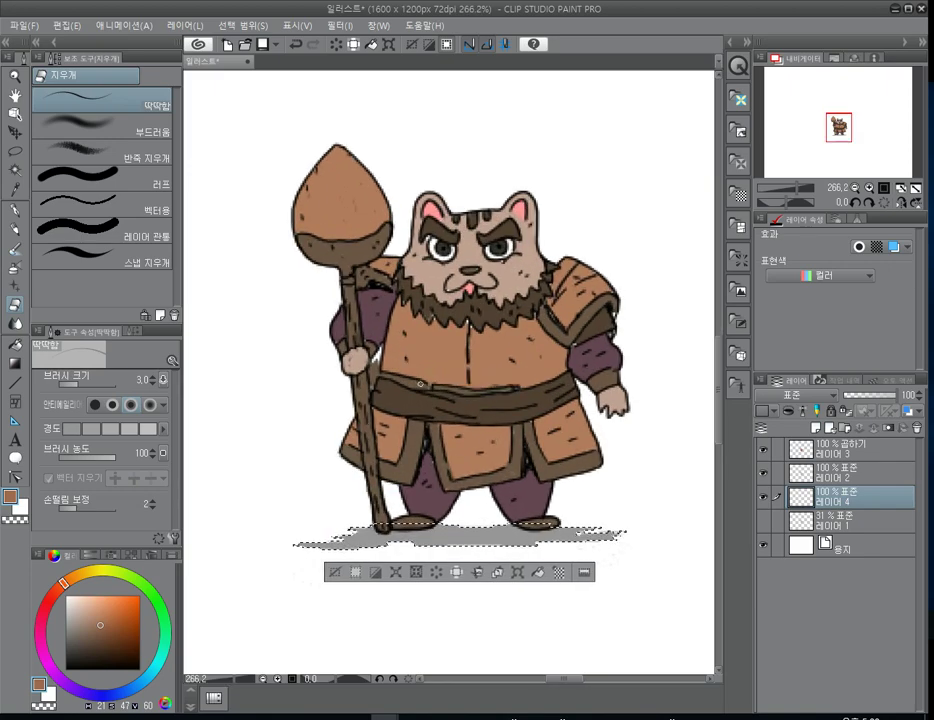
pyautogui.scroll(1, 420, 384)
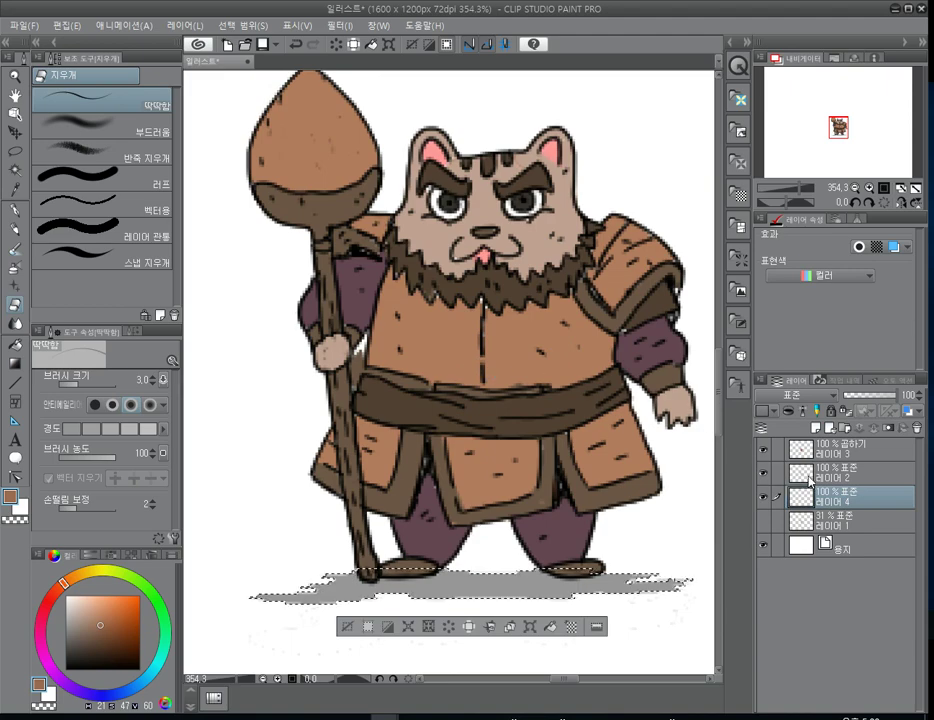
pyautogui.click(843, 453)
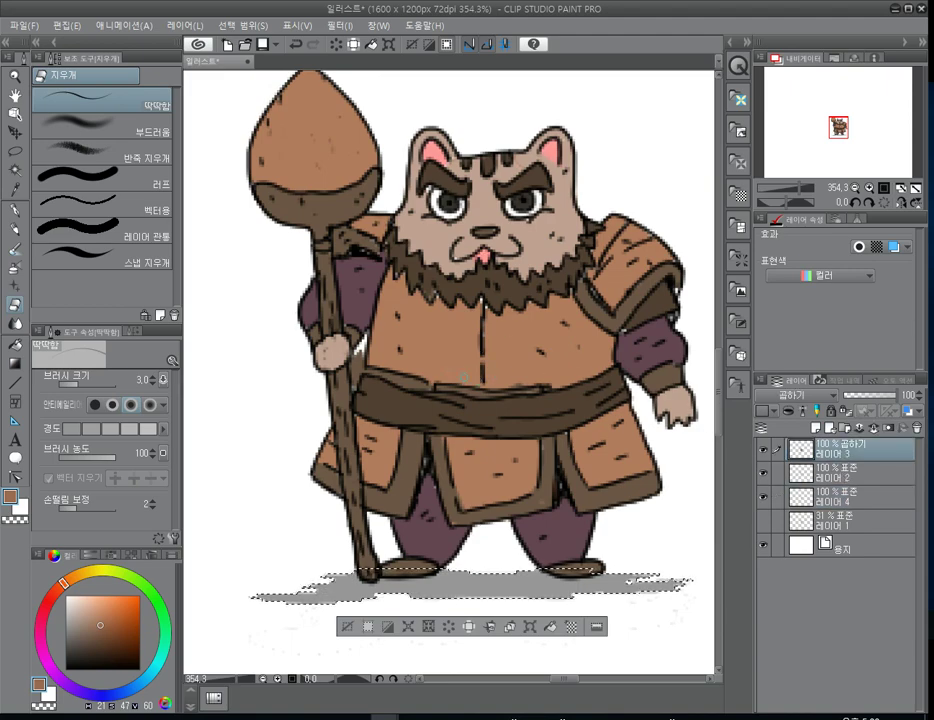
pyautogui.hotkey('ctrl', 'd')
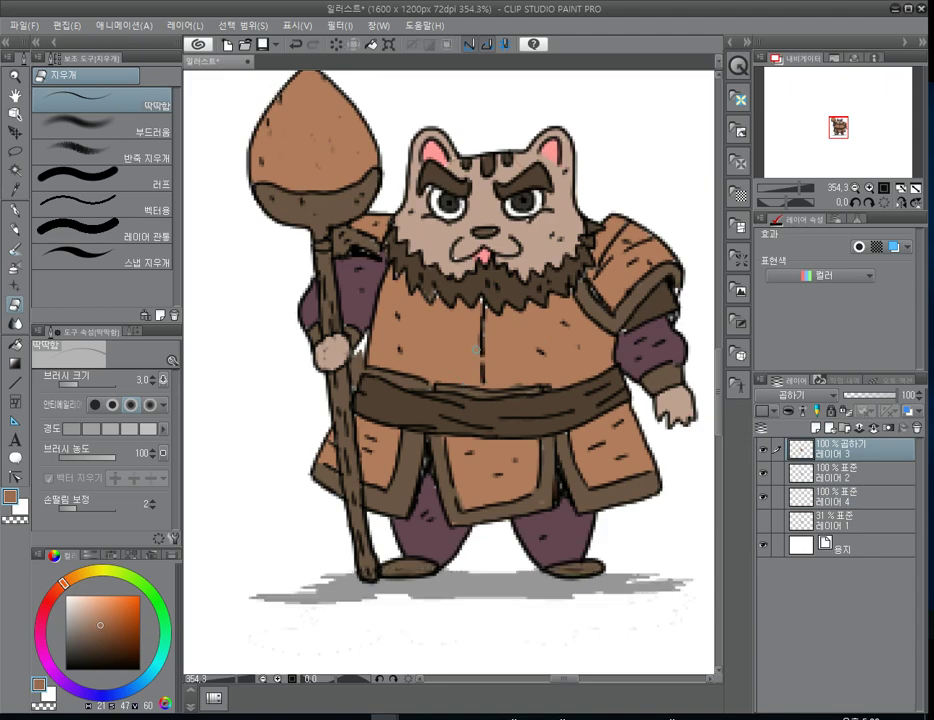
# - Try erasing a small patch beside the jacket's centre seam and refilling the jacket with the darker brown
pyautogui.moveTo(476, 346); pyautogui.dragTo(480, 376)
pyautogui.press('p')
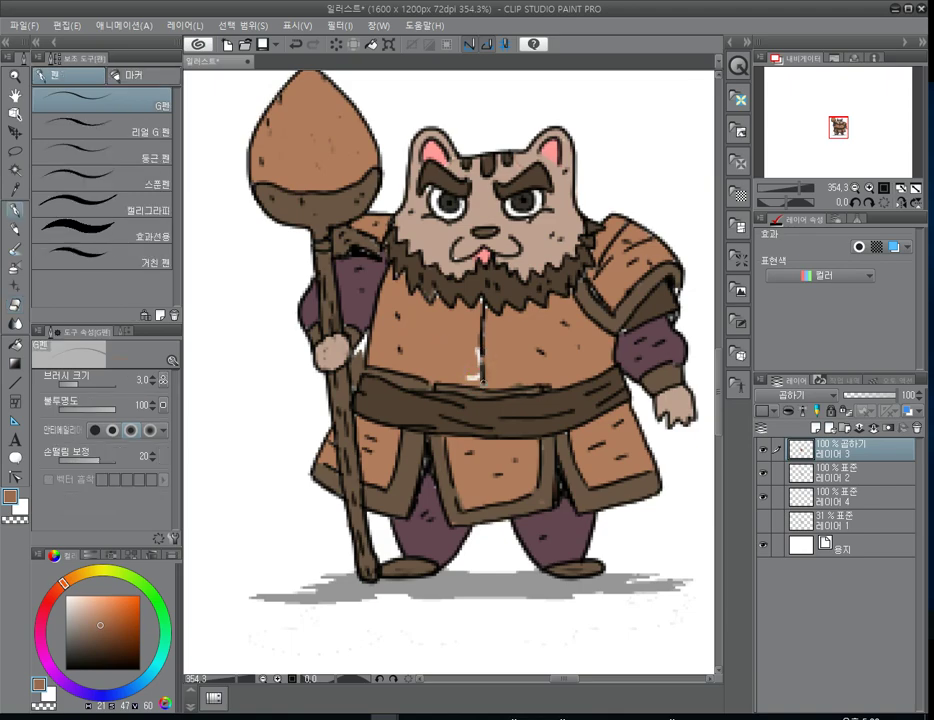
pyautogui.press('g')
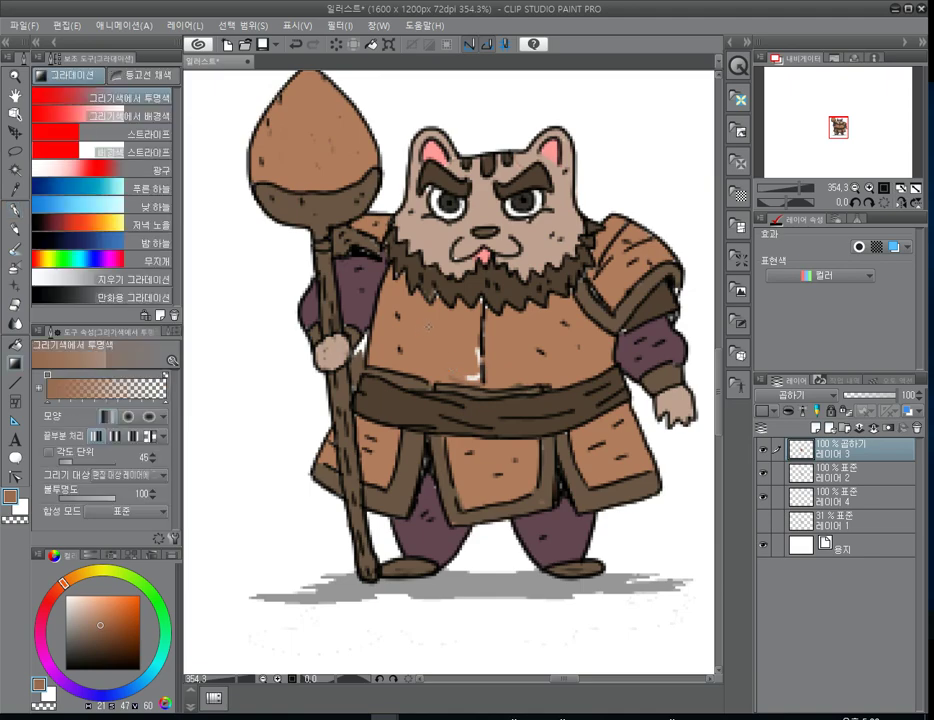
pyautogui.press('g')
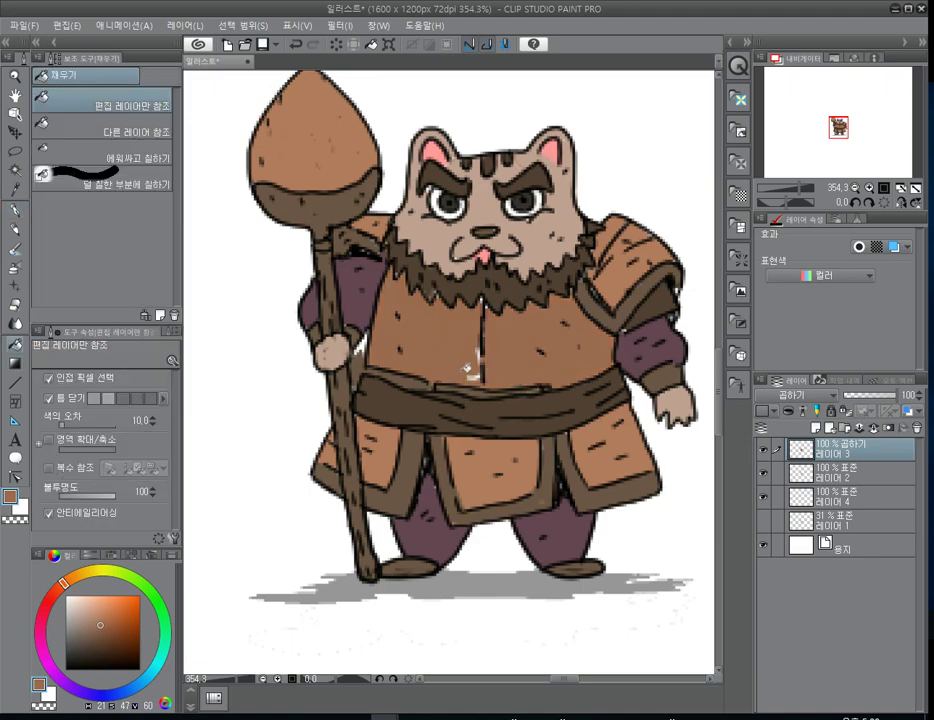
pyautogui.click(459, 376)
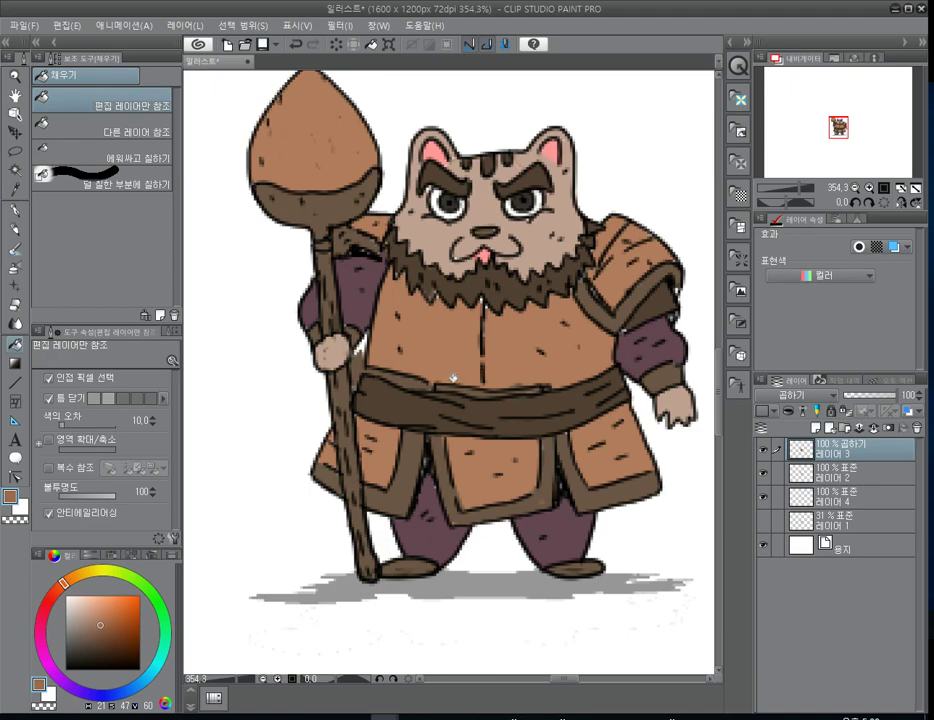
# - Darken the drawing colour to a deeper brown (H 21, S 46, V 50)
pyautogui.click(101, 632)
# - Try G-pen shading strokes beside the jacket's centre seam and a deeper brown jacket fill, and undo both
pyautogui.press('p')
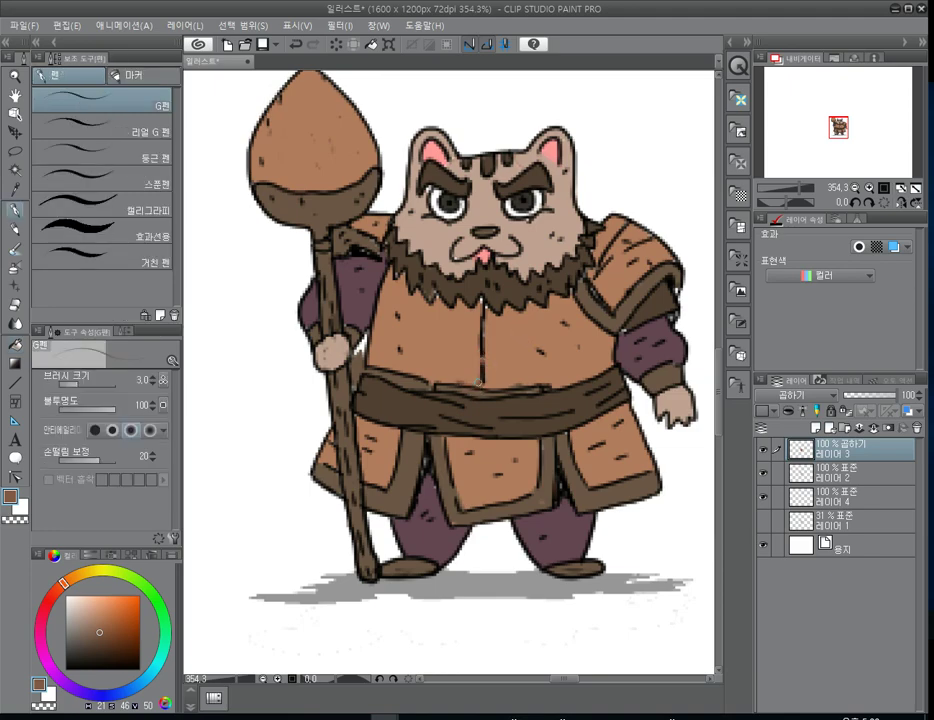
pyautogui.moveTo(466, 377)
pyautogui.mouseDown()
pyautogui.moveTo(469, 353)
pyautogui.moveTo(456, 343)
pyautogui.mouseUp()
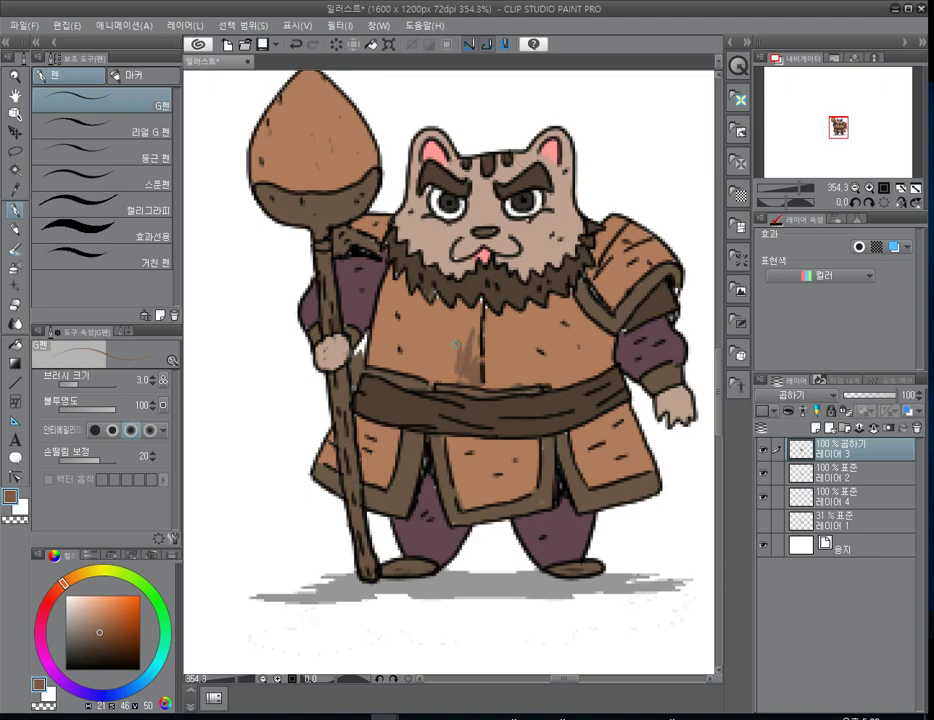
pyautogui.press('g')
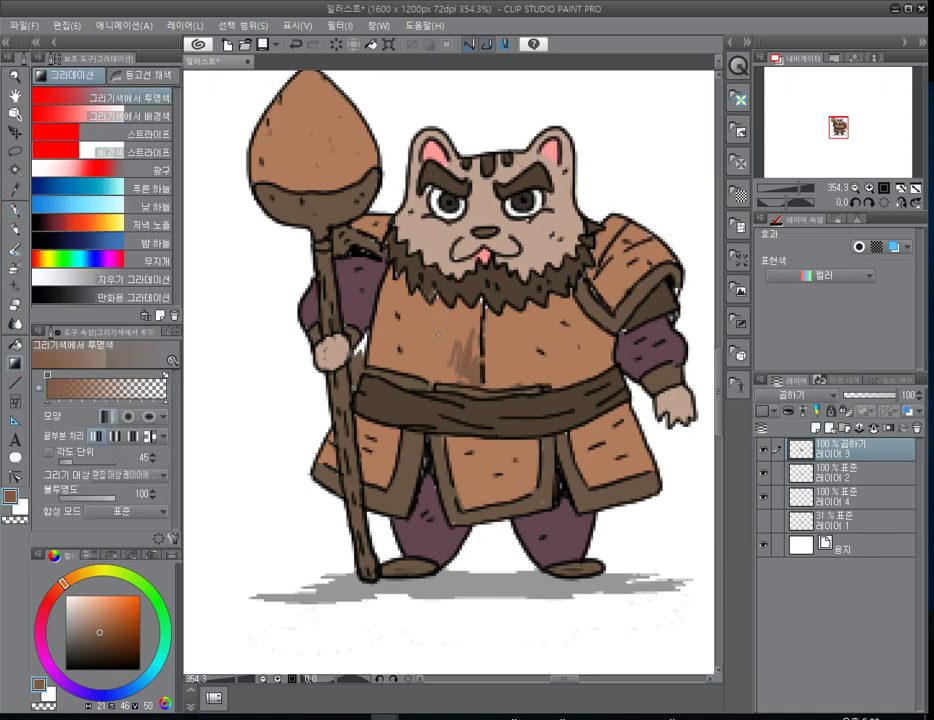
pyautogui.press('g')
pyautogui.click(443, 336)
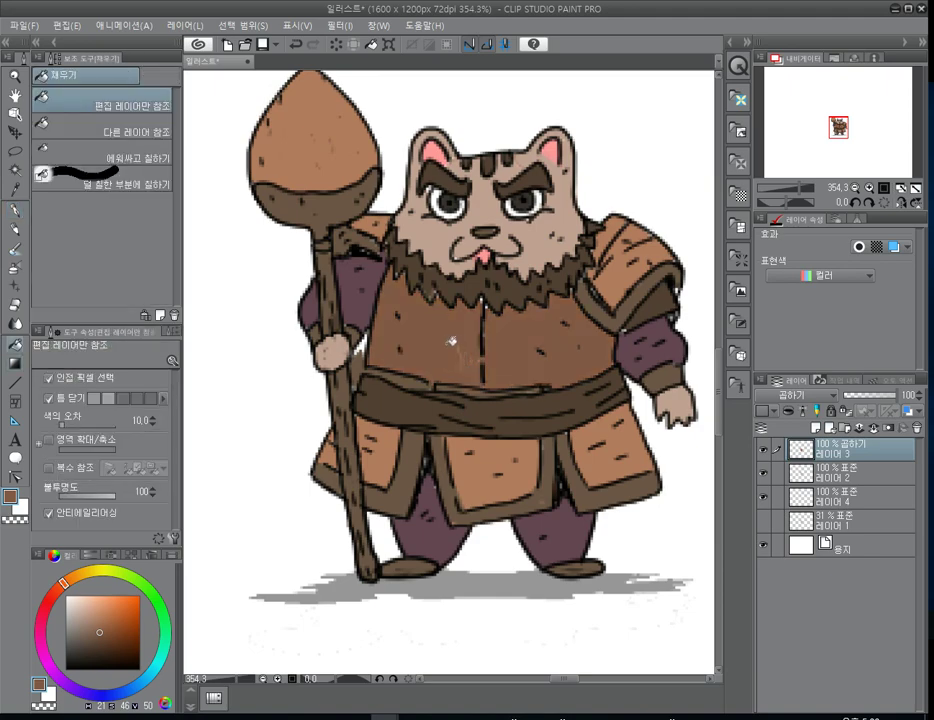
pyautogui.hotkey('ctrl', 'z')
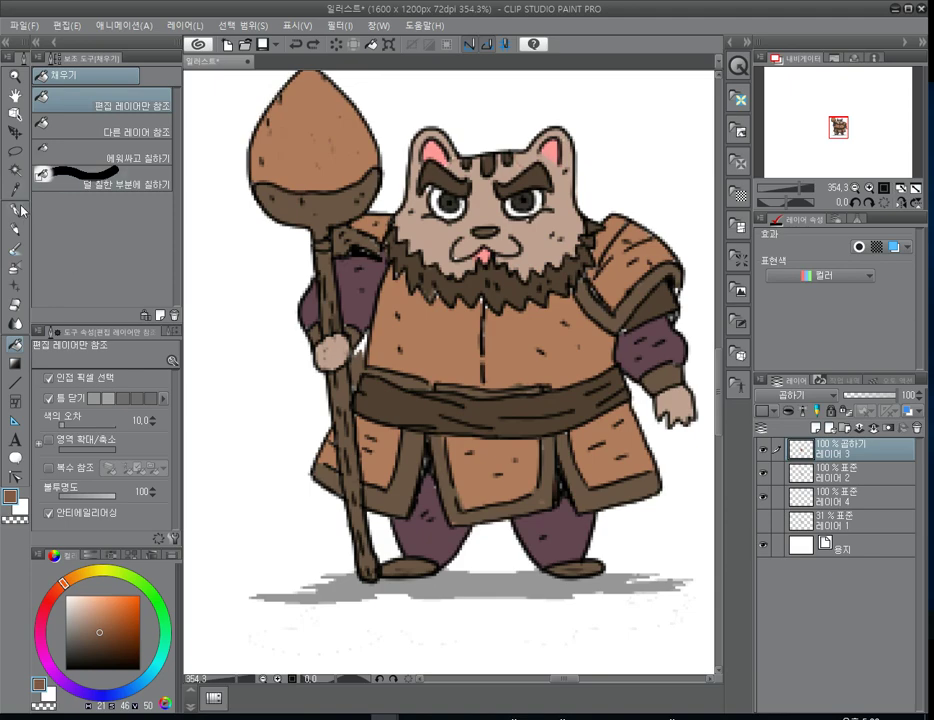
# - Add a raster layer above the Multiply layer, try a size 30 opaque watercolour stroke on the shoulder guard, and undo the stroke
pyautogui.click(17, 251)
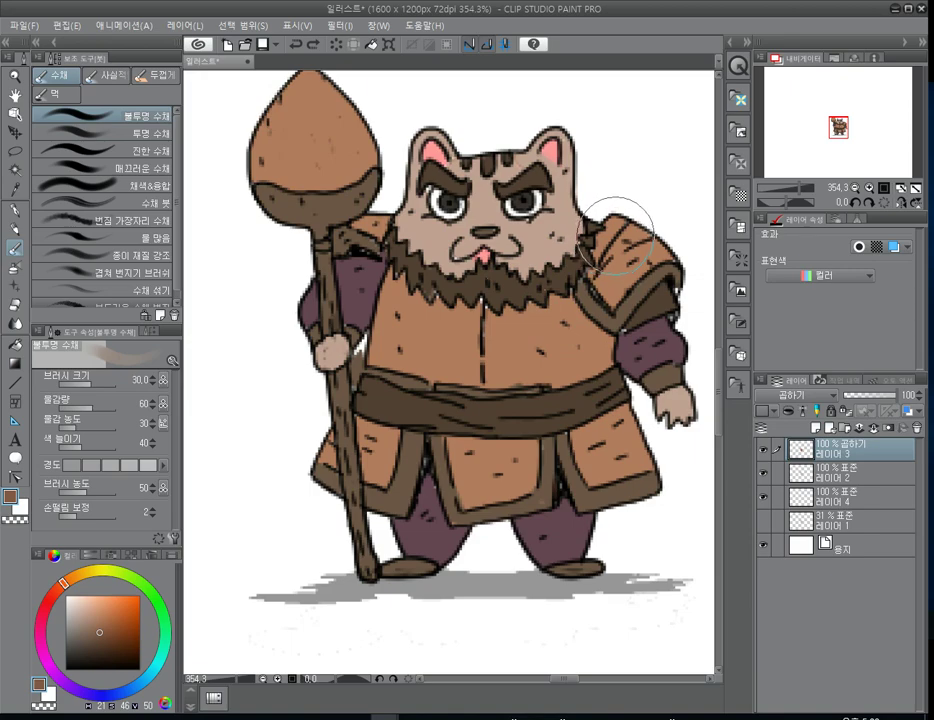
pyautogui.click(818, 427)
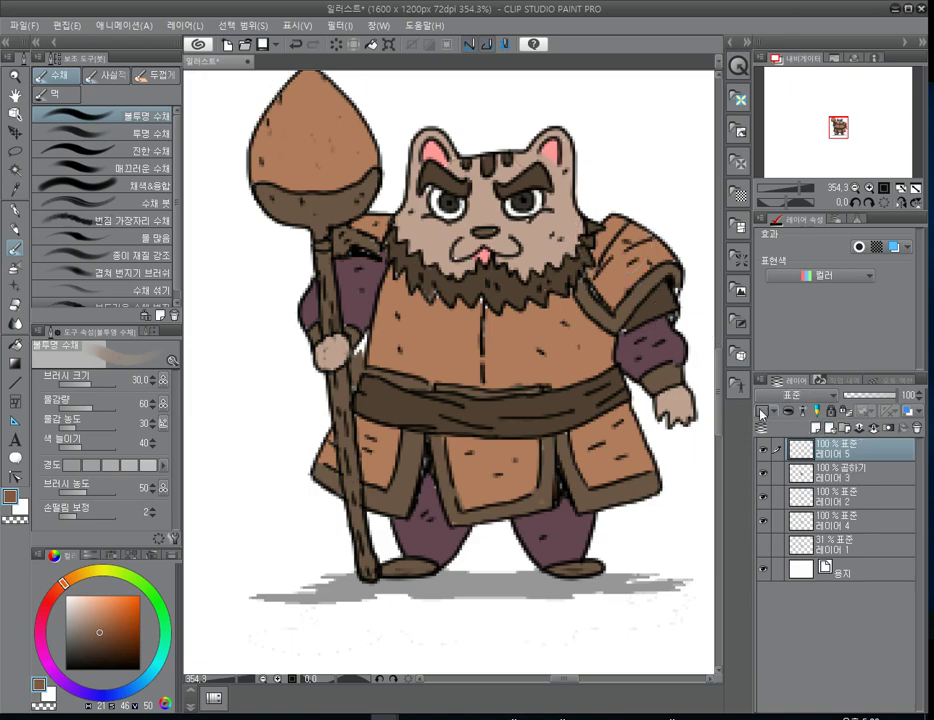
pyautogui.moveTo(613, 229); pyautogui.dragTo(605, 242)
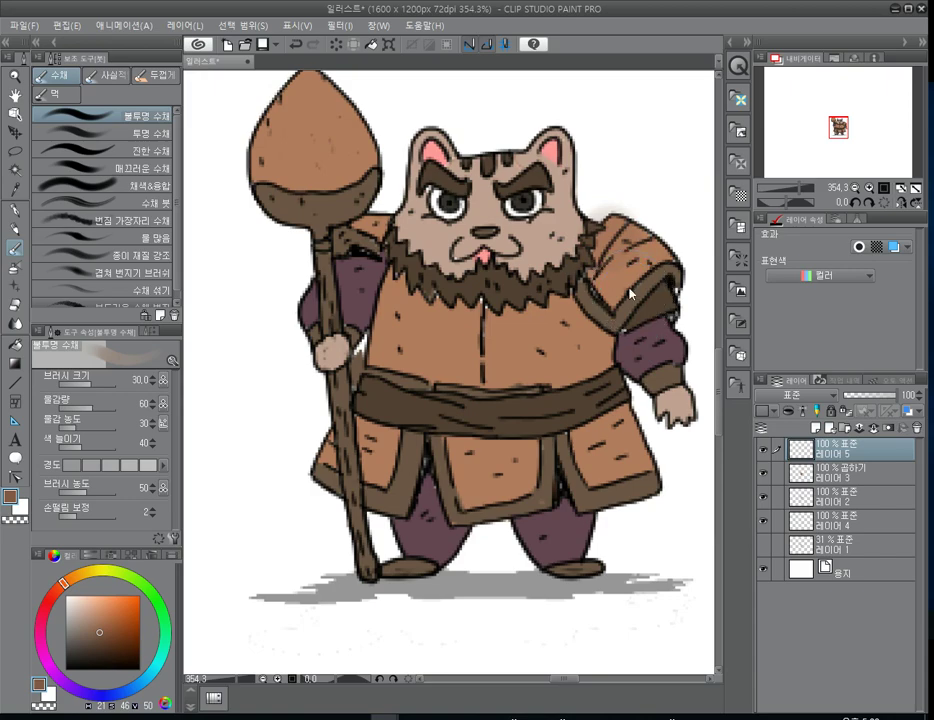
pyautogui.hotkey('ctrl', 'z')
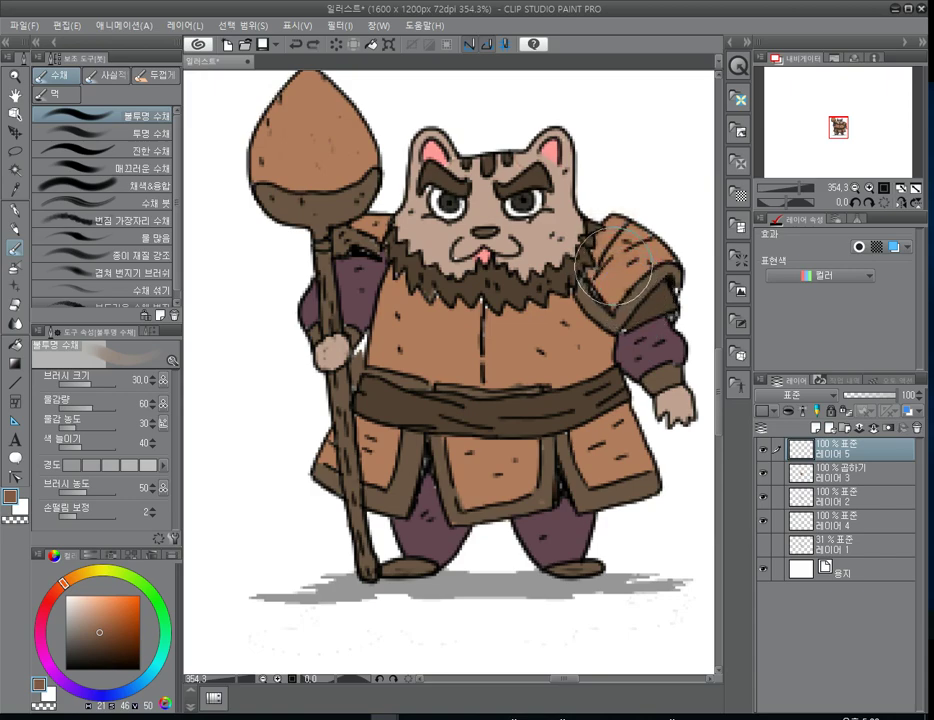
# - Reduce the opaque watercolour brush to size 12 and paint brown shading on the inner side of the shoulder guard beside the beard
pyautogui.press('[')
pyautogui.press('[')
pyautogui.press('[')
pyautogui.press('[')
pyautogui.press('[')
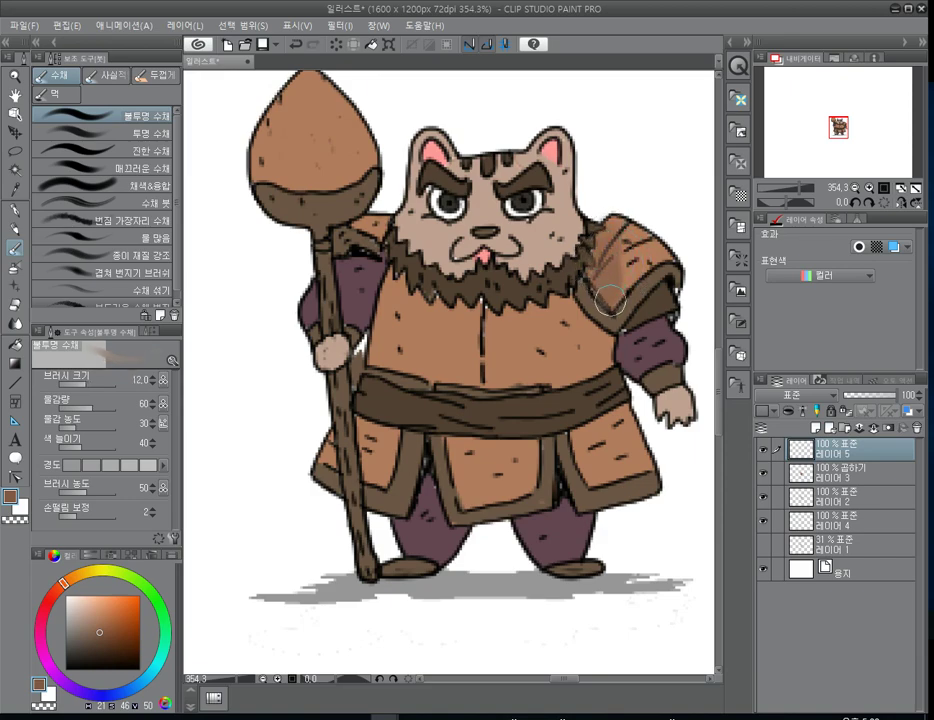
# - Try Multiply blending on the top layer with the shoulder guard's dark brown shading, and undo both the blending and the shading
pyautogui.click(798, 397)
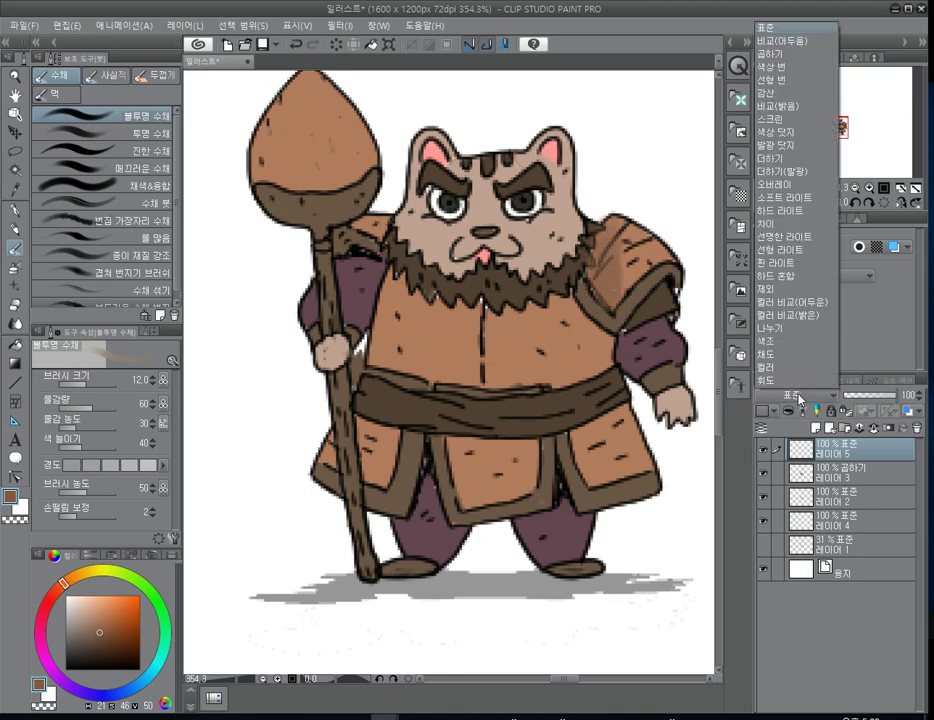
pyautogui.click(776, 56)
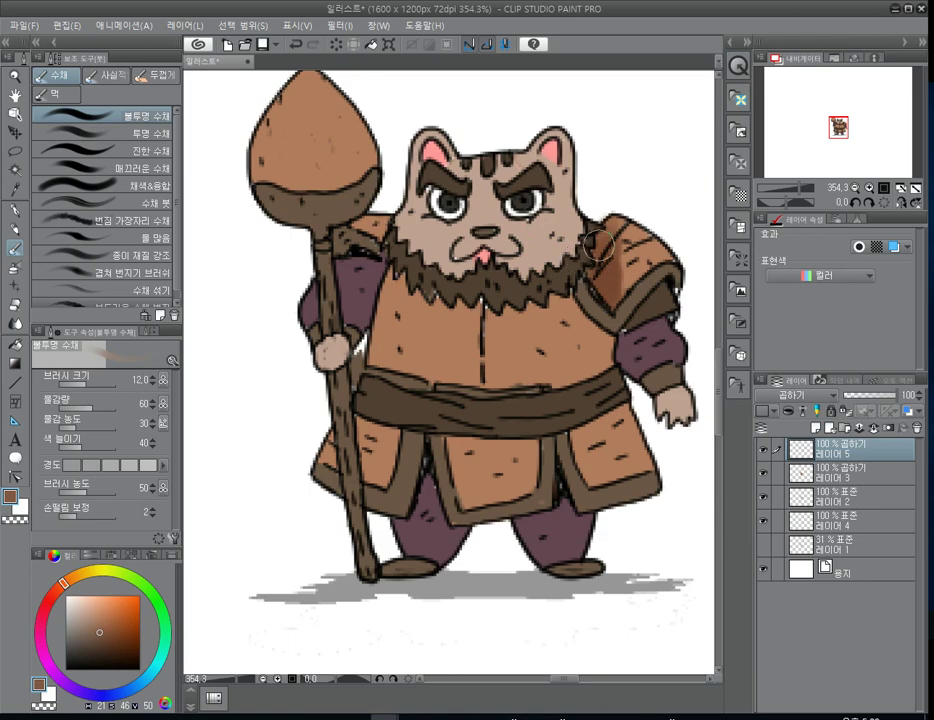
pyautogui.hotkey('ctrl', 'z')
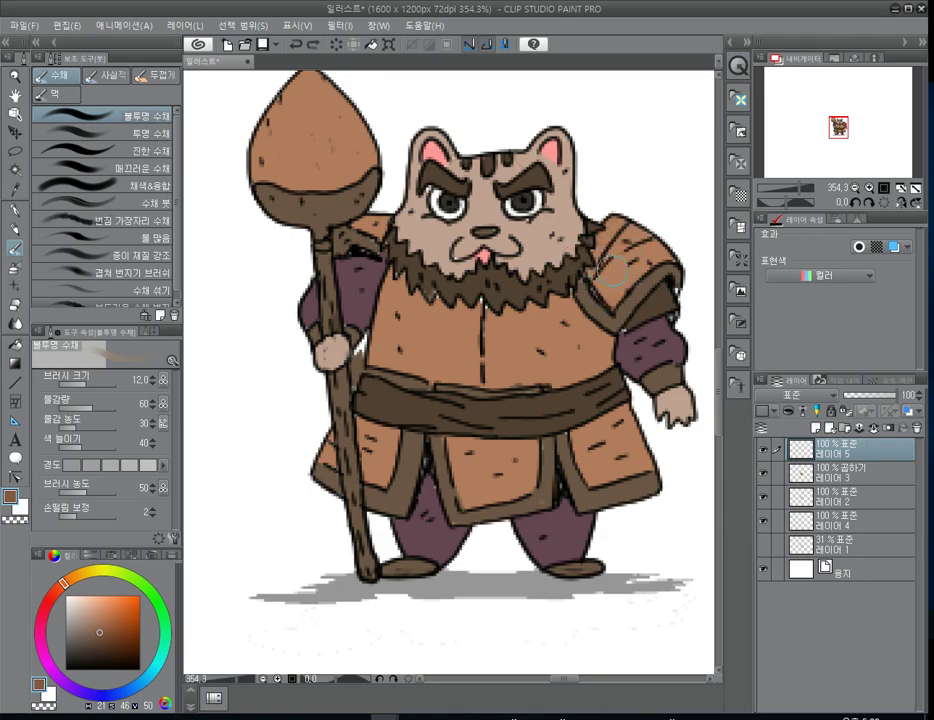
# - Shade the inner side of the shoulder guard on the top layer in Multiply mode, using the brown picked from the guard
pyautogui.keyDown('alt'); pyautogui.click(634, 281); pyautogui.keyUp('alt')
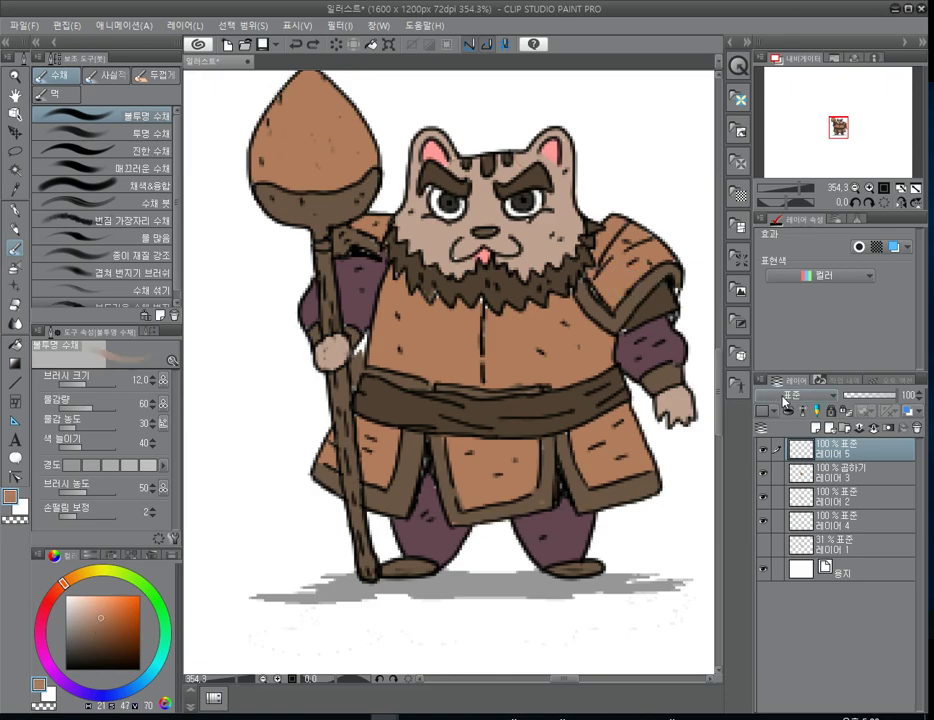
pyautogui.click(783, 397)
pyautogui.click(785, 46)
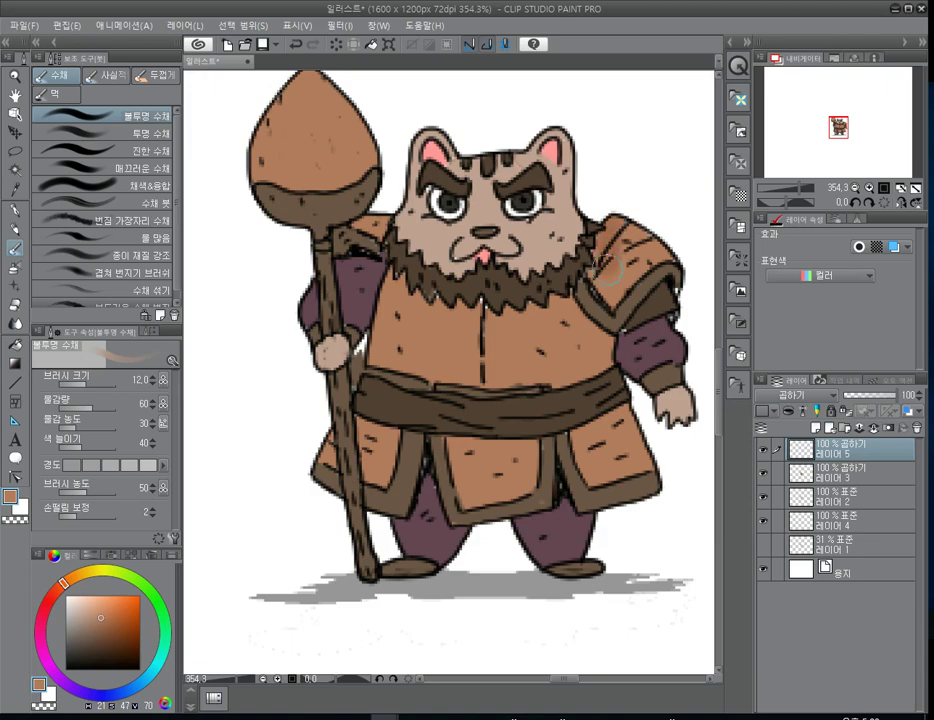
pyautogui.moveTo(607, 268)
pyautogui.mouseDown()
pyautogui.moveTo(606, 294)
pyautogui.moveTo(607, 248)
pyautogui.mouseUp()
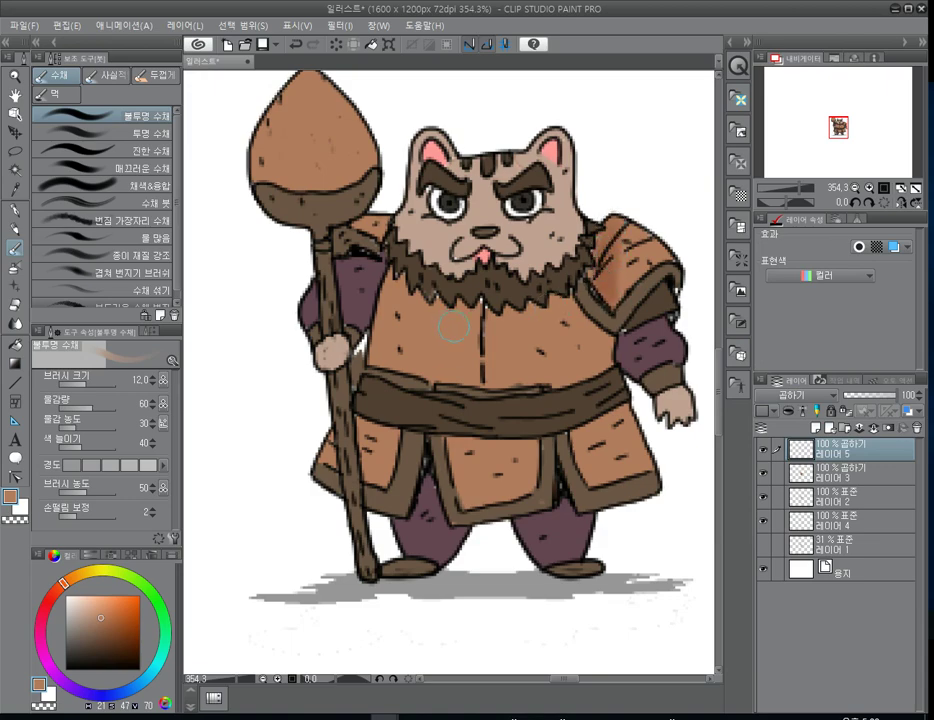
# - Paint opaque watercolour shading on the staff-side half of the jacket and on the skirt panels below the belt
pyautogui.moveTo(468, 304)
pyautogui.mouseDown()
pyautogui.moveTo(465, 373)
pyautogui.moveTo(448, 319)
pyautogui.moveTo(435, 354)
pyautogui.moveTo(419, 355)
pyautogui.moveTo(419, 296)
pyautogui.moveTo(395, 356)
pyautogui.moveTo(395, 285)
pyautogui.moveTo(380, 337)
pyautogui.moveTo(380, 321)
pyautogui.moveTo(392, 360)
pyautogui.moveTo(466, 367)
pyautogui.moveTo(425, 373)
pyautogui.mouseUp()
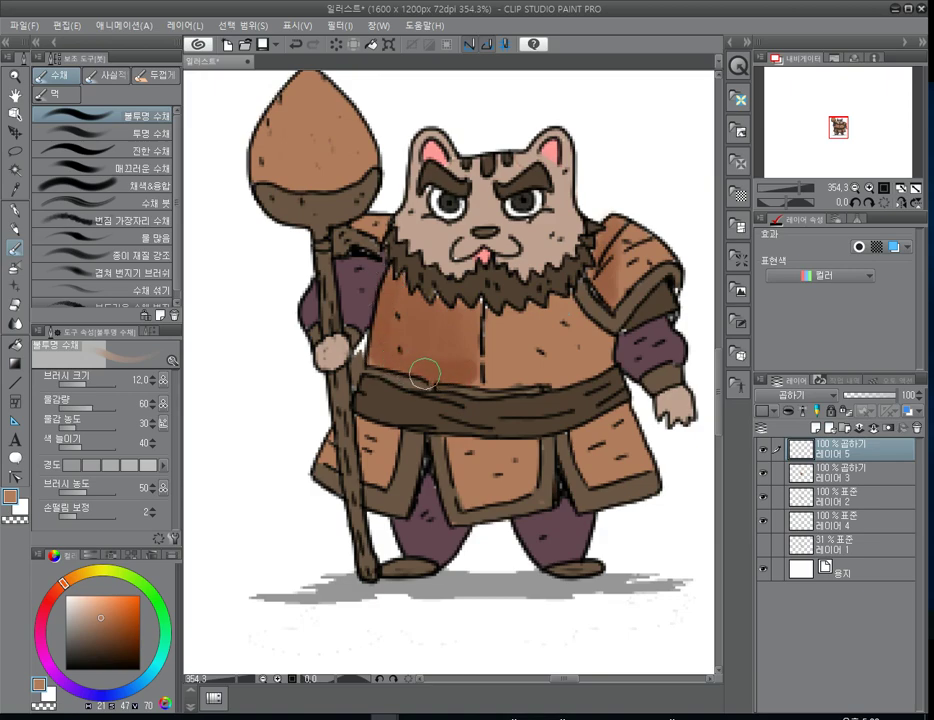
pyautogui.moveTo(377, 421)
pyautogui.mouseDown()
pyautogui.moveTo(328, 467)
pyautogui.moveTo(348, 435)
pyautogui.moveTo(371, 473)
pyautogui.moveTo(385, 451)
pyautogui.moveTo(363, 492)
pyautogui.mouseUp()
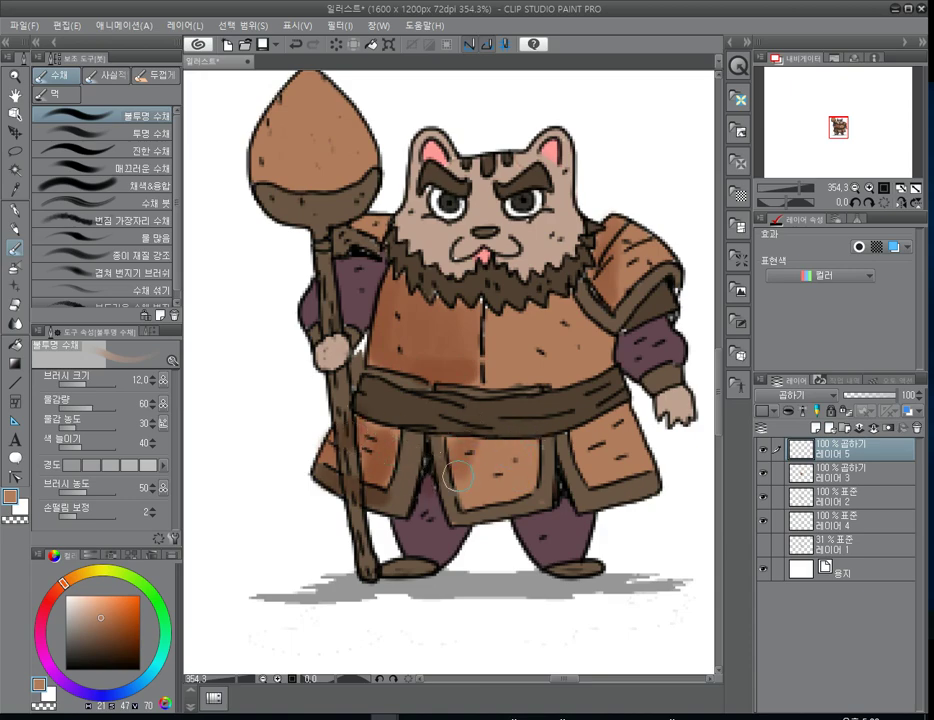
pyautogui.moveTo(456, 476)
pyautogui.mouseDown()
pyautogui.moveTo(494, 436)
pyautogui.moveTo(508, 470)
pyautogui.mouseUp()
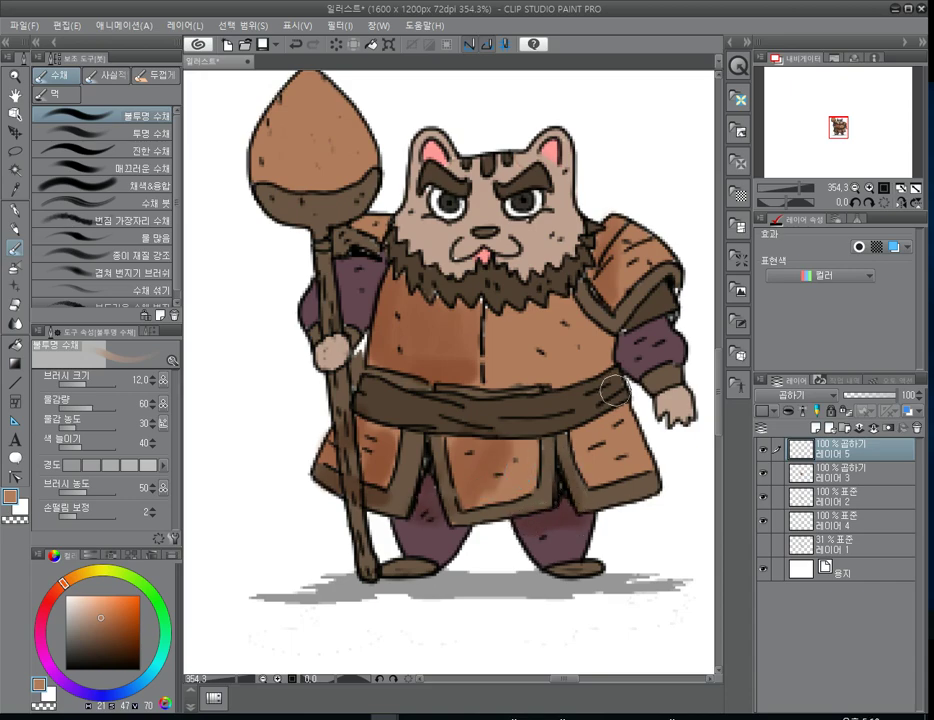
# - Shade both sleeves, the jacket's other half, the belt, the face and the beard with the same watercolour brown
pyautogui.moveTo(636, 336)
pyautogui.mouseDown()
pyautogui.moveTo(658, 309)
pyautogui.moveTo(631, 359)
pyautogui.mouseUp()
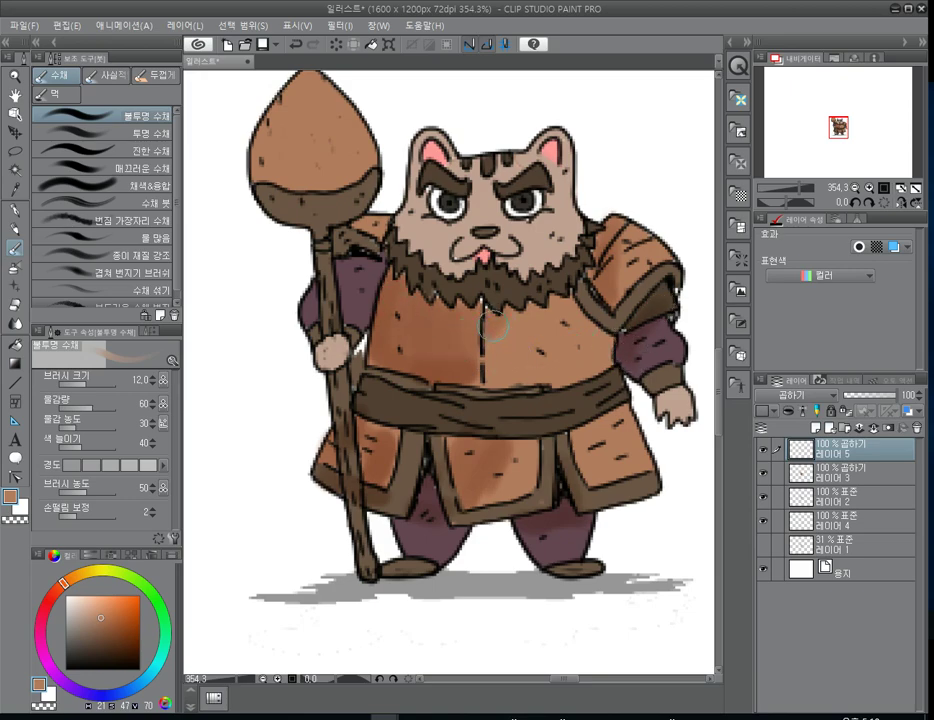
pyautogui.moveTo(500, 310)
pyautogui.mouseDown()
pyautogui.moveTo(585, 312)
pyautogui.moveTo(536, 324)
pyautogui.mouseUp()
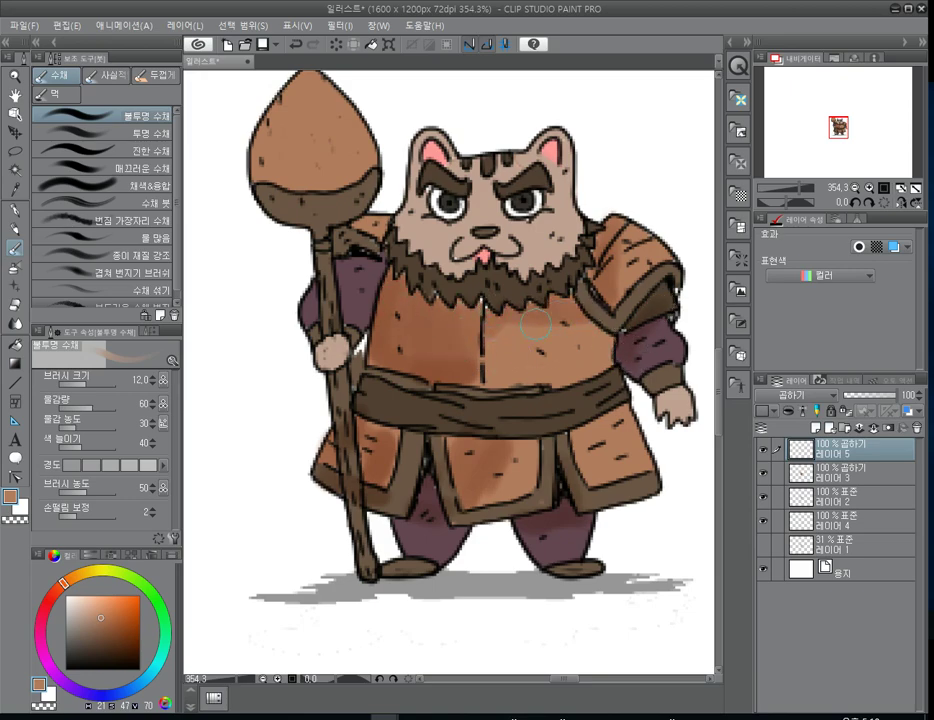
pyautogui.moveTo(480, 372)
pyautogui.mouseDown()
pyautogui.moveTo(373, 401)
pyautogui.moveTo(365, 391)
pyautogui.moveTo(377, 405)
pyautogui.moveTo(437, 425)
pyautogui.mouseUp()
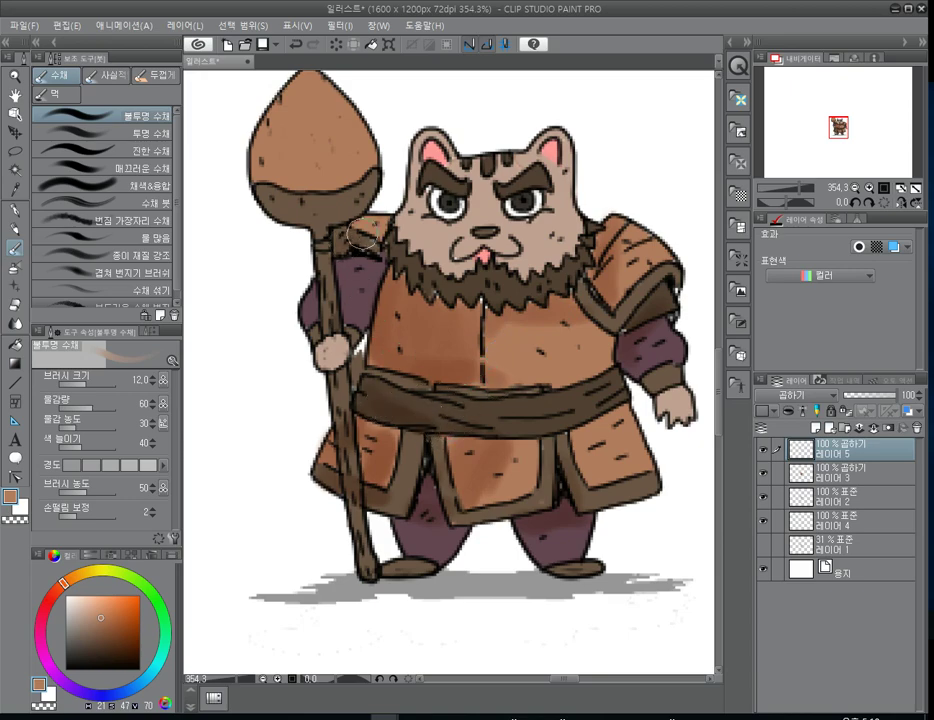
pyautogui.moveTo(354, 261)
pyautogui.mouseDown()
pyautogui.moveTo(358, 251)
pyautogui.moveTo(357, 301)
pyautogui.mouseUp()
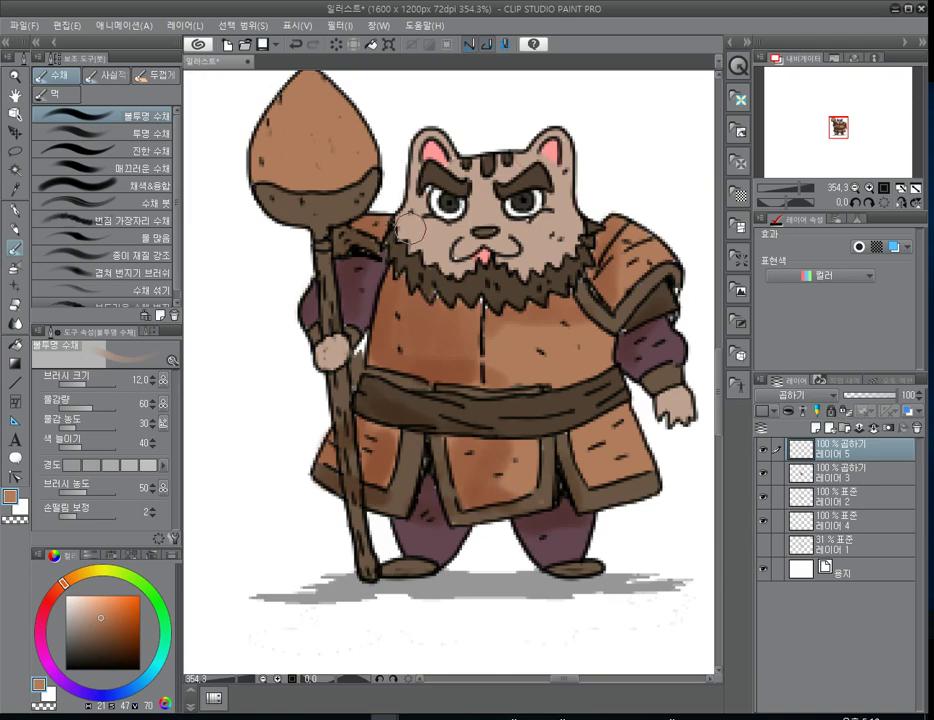
pyautogui.moveTo(397, 249)
pyautogui.mouseDown()
pyautogui.moveTo(409, 243)
pyautogui.moveTo(427, 282)
pyautogui.moveTo(487, 277)
pyautogui.moveTo(472, 293)
pyautogui.mouseUp()
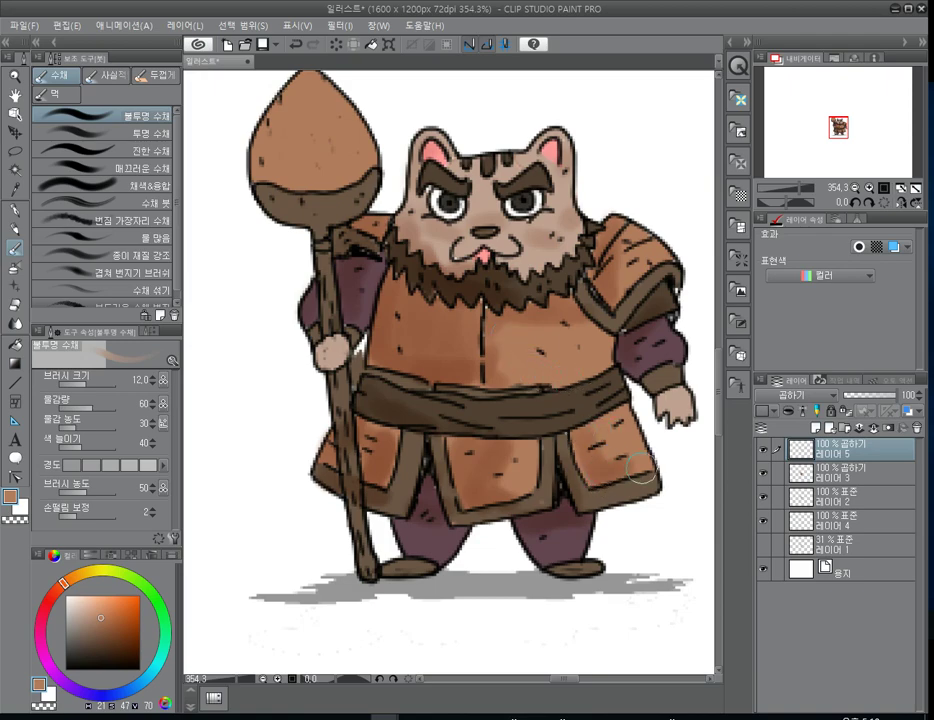
# - Soften the top layer's shading with a Gaussian blur of about 7.68
pyautogui.click(337, 26)
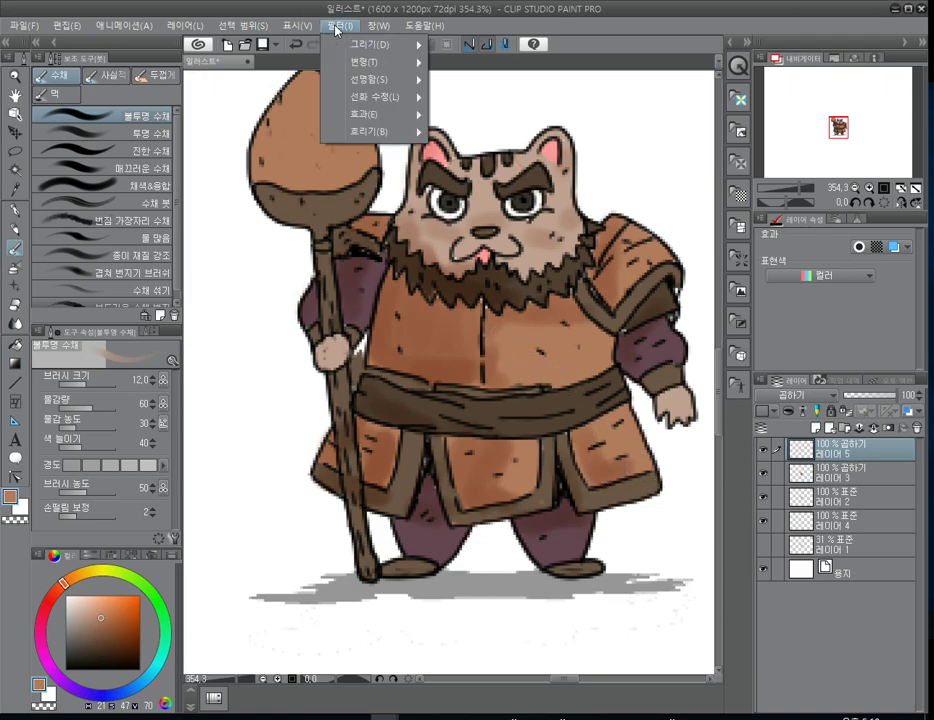
pyautogui.click(337, 27)
pyautogui.click(338, 28)
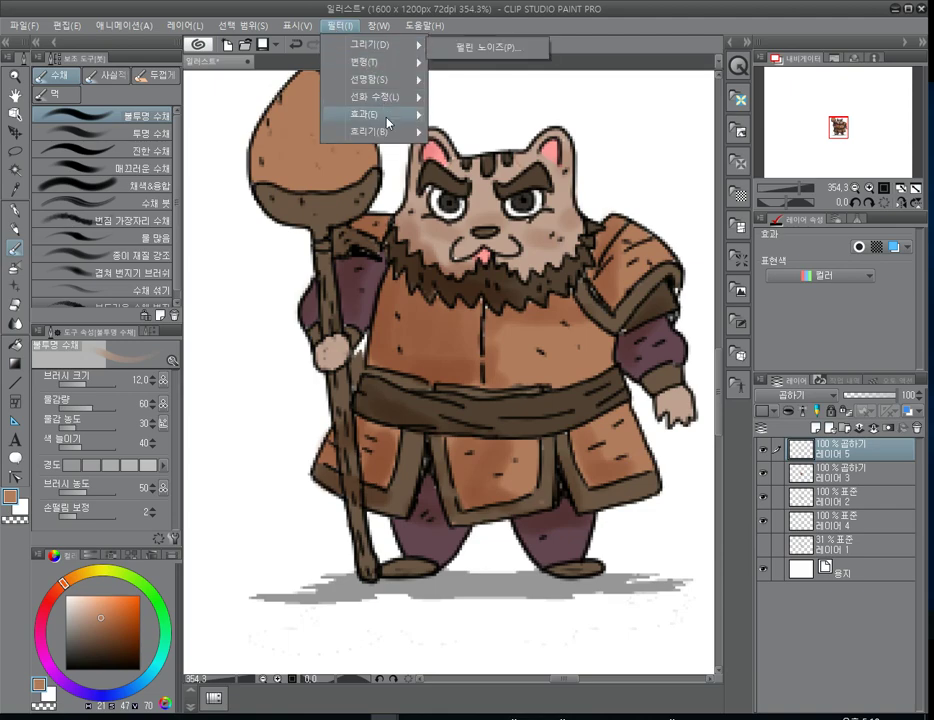
pyautogui.moveTo(391, 142)
pyautogui.click(497, 134)
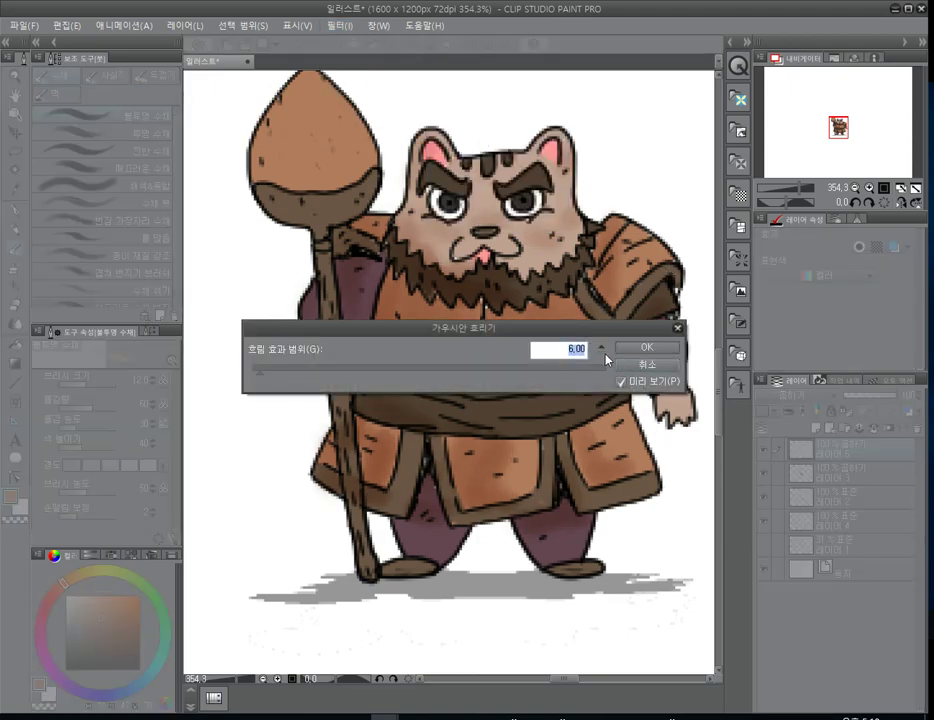
pyautogui.click(263, 372)
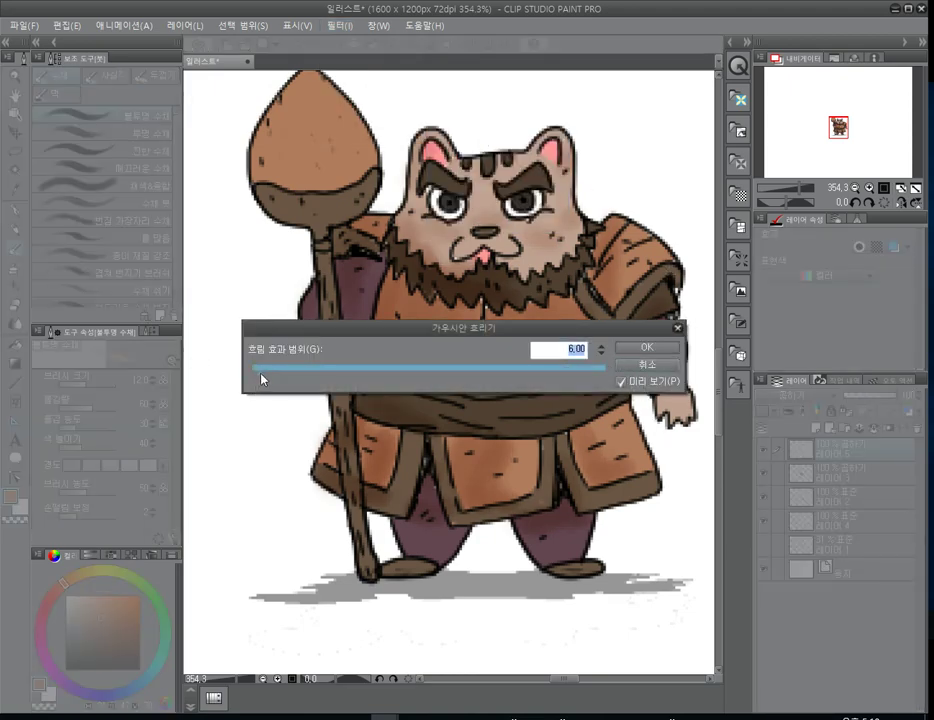
pyautogui.moveTo(262, 377); pyautogui.dragTo(281, 379)
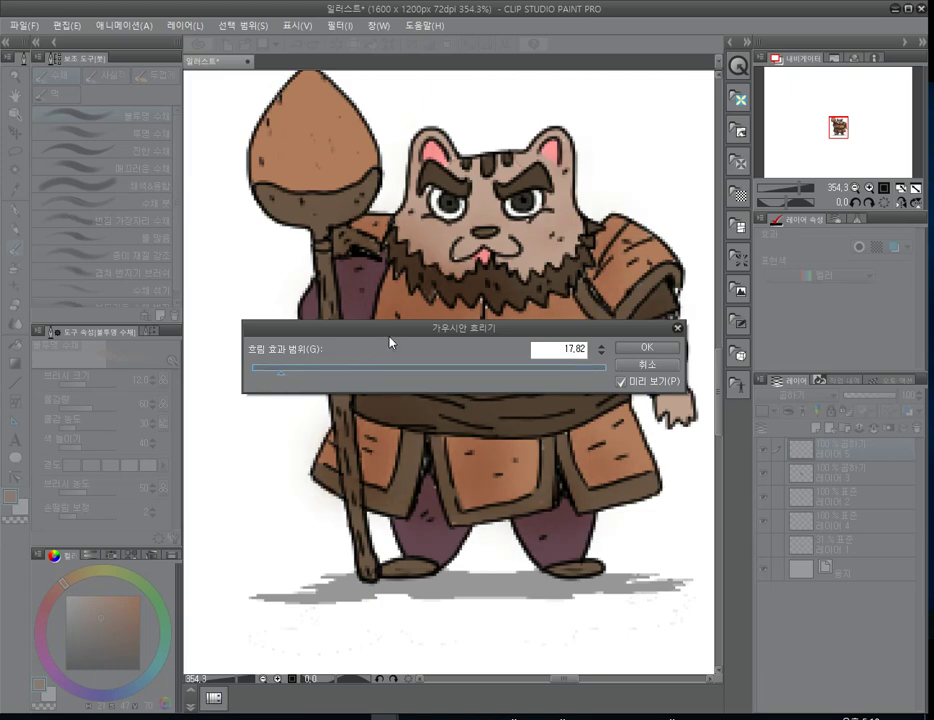
pyautogui.moveTo(388, 333); pyautogui.dragTo(390, 583)
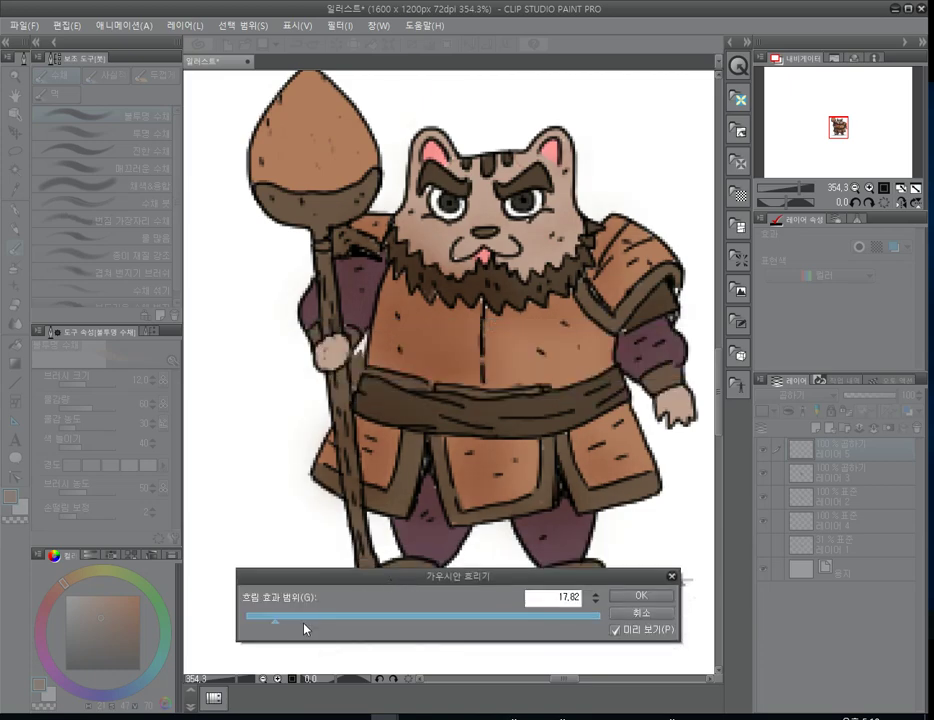
pyautogui.moveTo(286, 626); pyautogui.dragTo(259, 630)
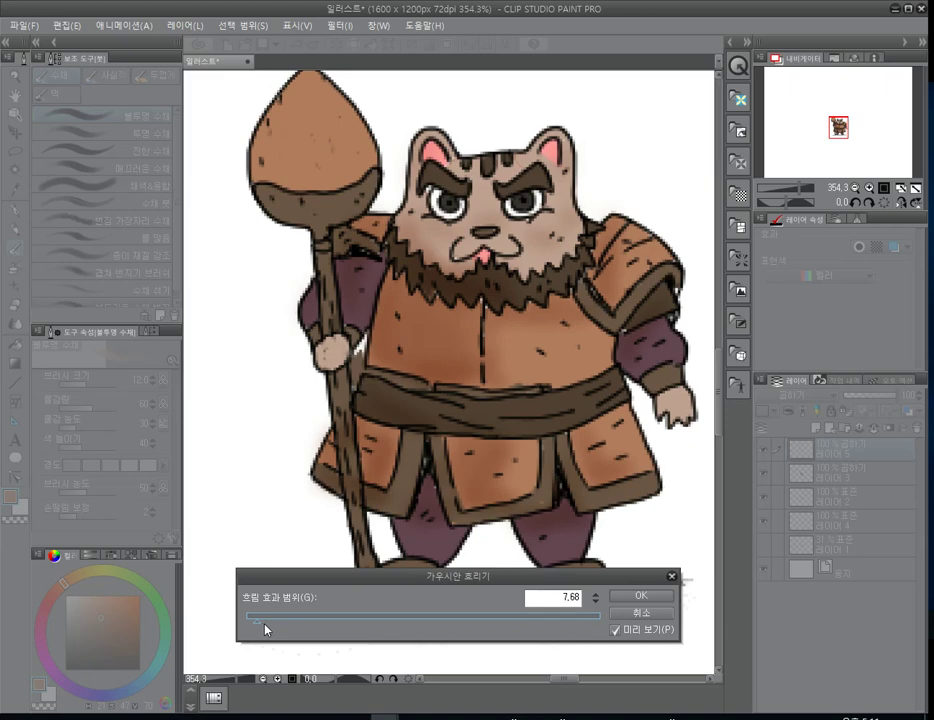
pyautogui.moveTo(266, 628); pyautogui.dragTo(267, 628)
pyautogui.click(652, 606)
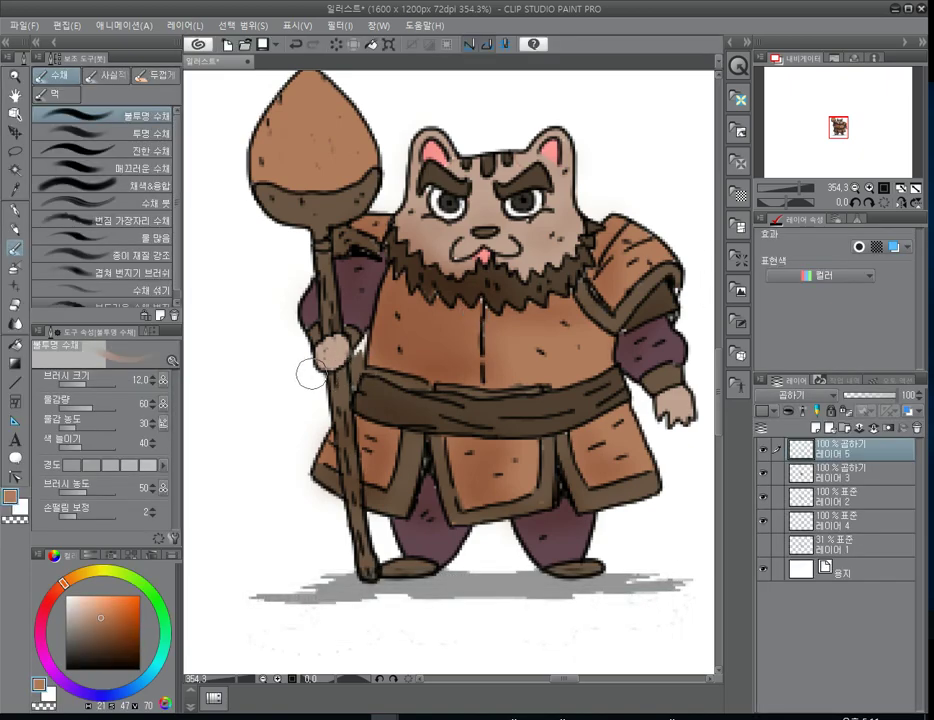
# - Erase on the lower Multiply layer (레이어 3) along the gap between the staff hand and the jacket with the size 3 hard eraser
pyautogui.press('e')
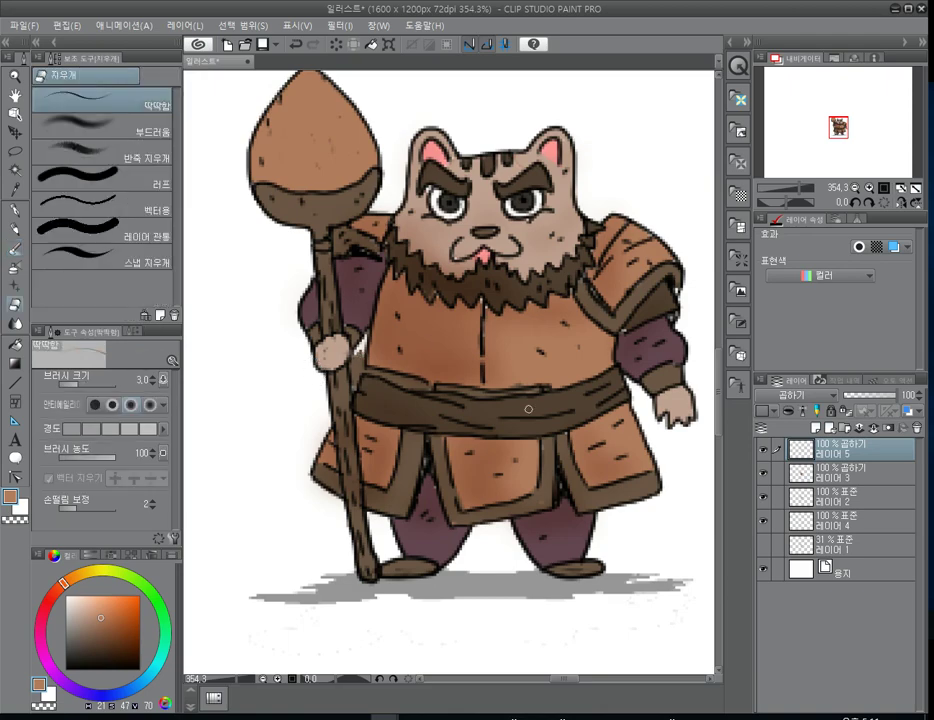
pyautogui.press('b')
pyautogui.click(847, 477)
pyautogui.scroll(1, 619, 447)
pyautogui.press('e')
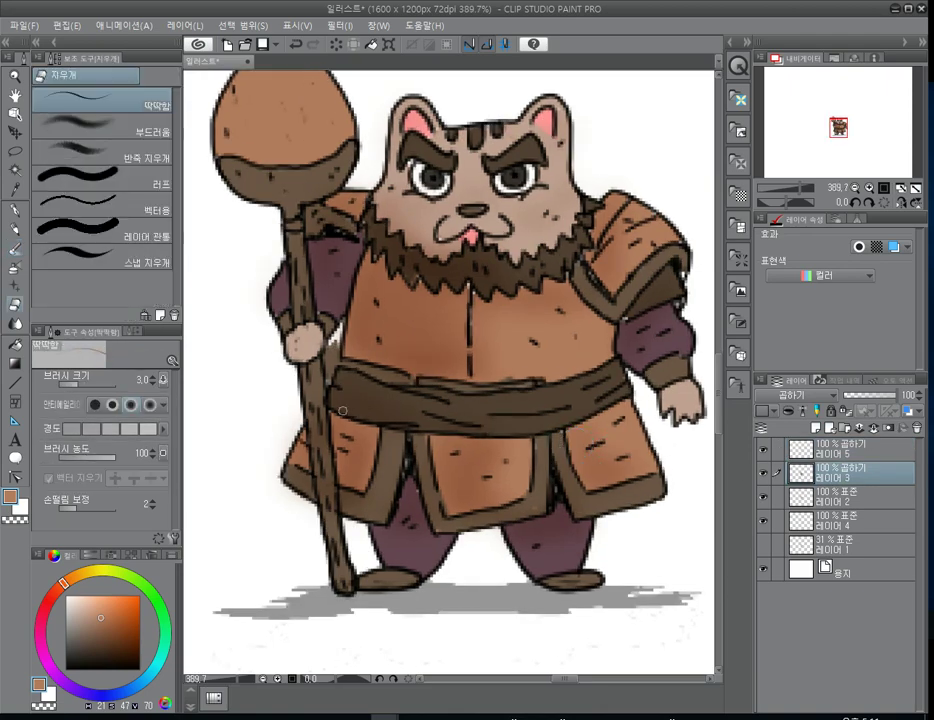
pyautogui.moveTo(330, 348); pyautogui.dragTo(328, 379)
# - Try lightening the muzzle on the lower Multiply layer with the hard eraser, the watercolour brush in white and the G-pen
pyautogui.press('b')
pyautogui.hotkey('ctrl', '+')
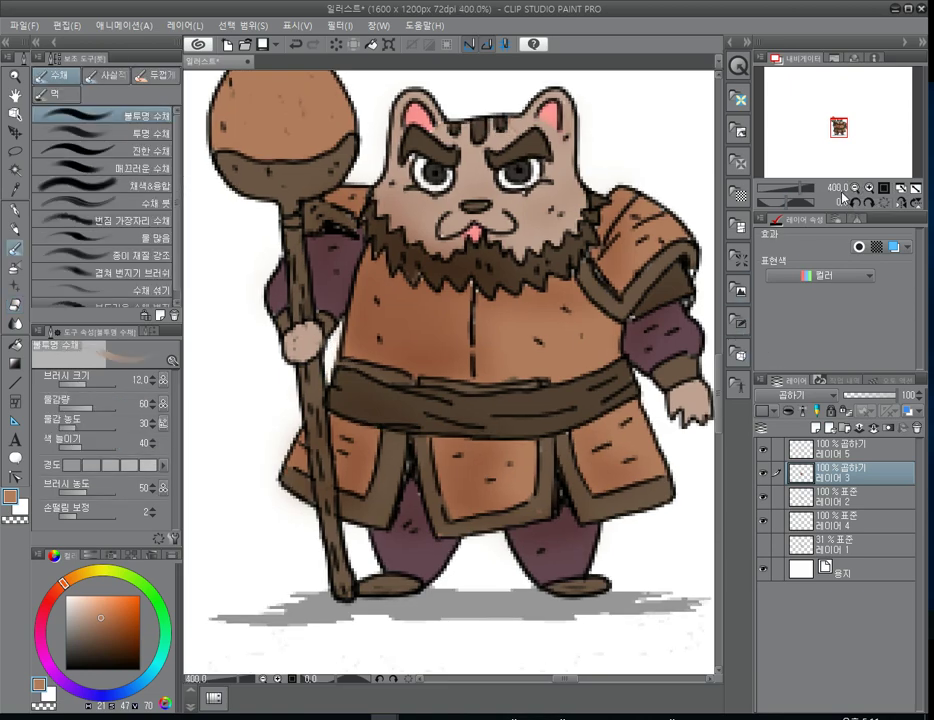
pyautogui.press('e')
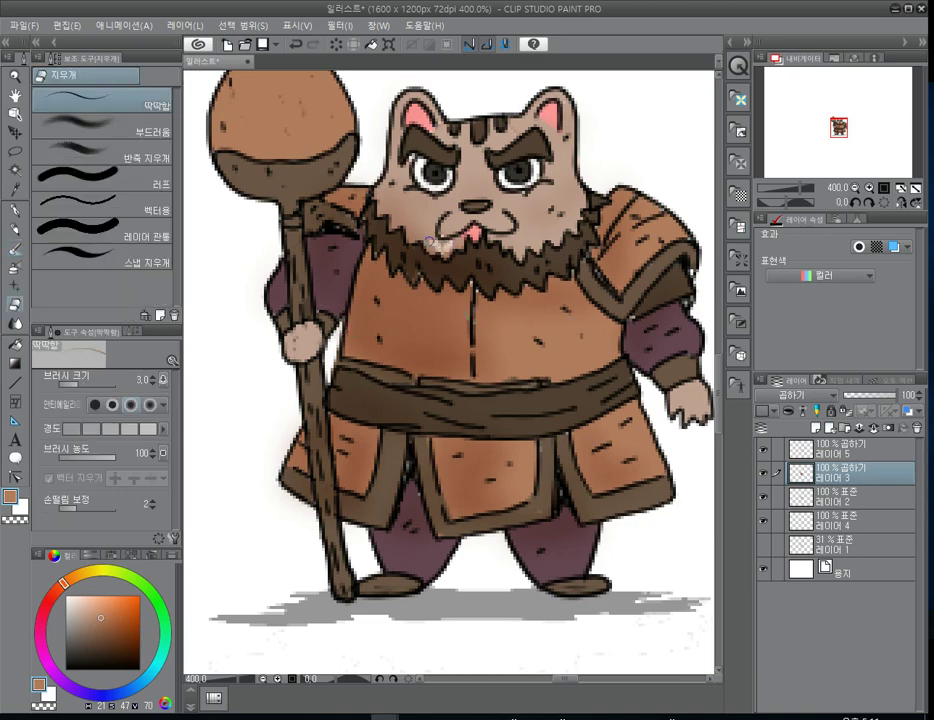
pyautogui.press('b')
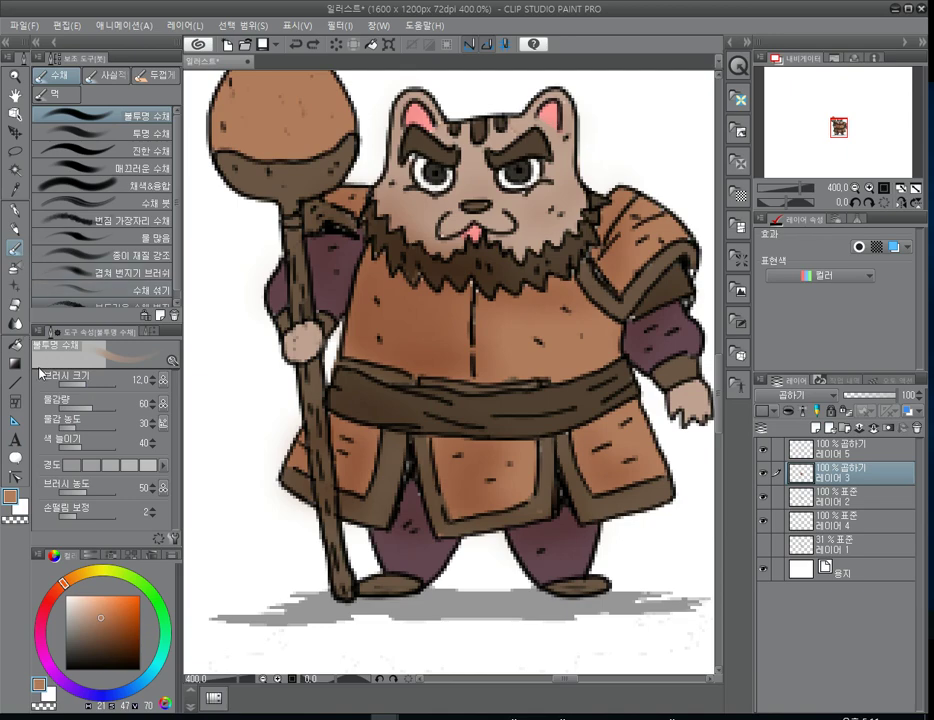
pyautogui.click(24, 507)
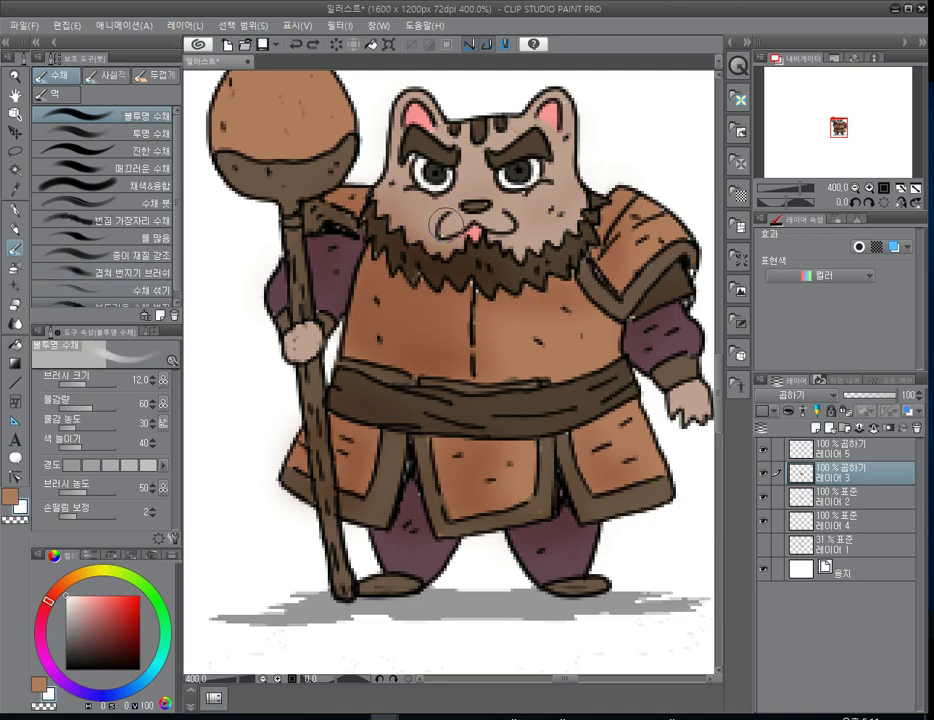
pyautogui.press('p')
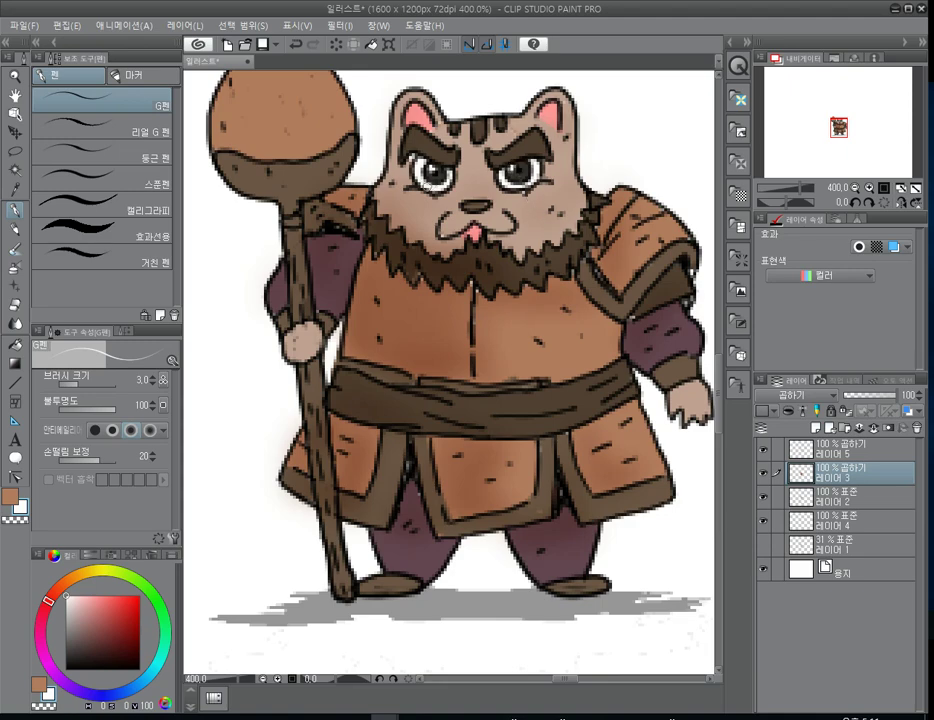
# - Save the illustration in the Documents folder in CLIP STUDIO FORMAT under the name 햄스터장군
pyautogui.click(855, 189)
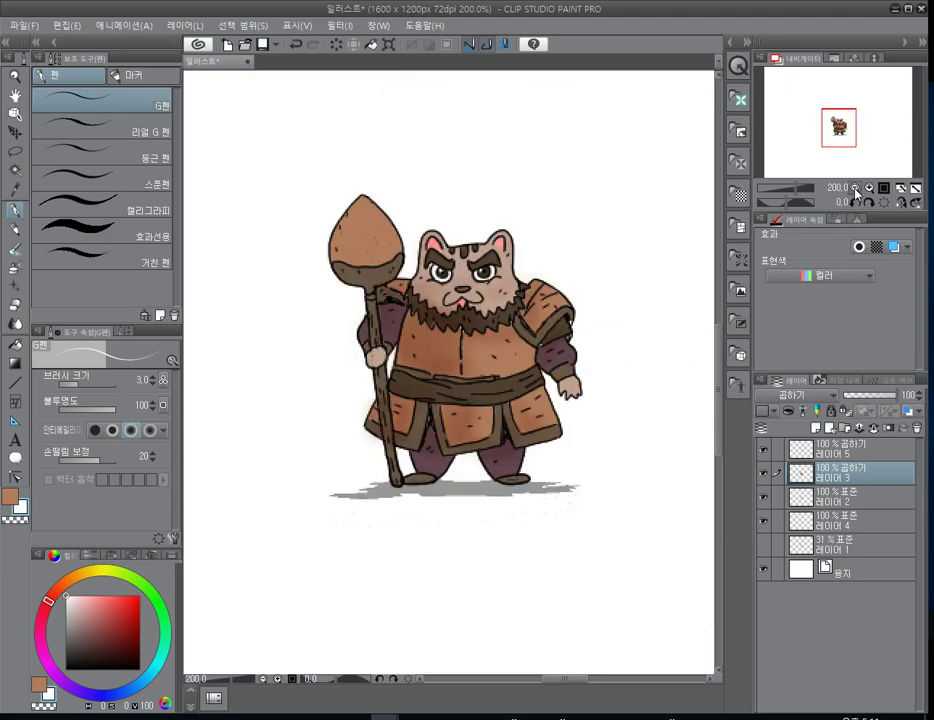
pyautogui.click(855, 189)
pyautogui.click(855, 189)
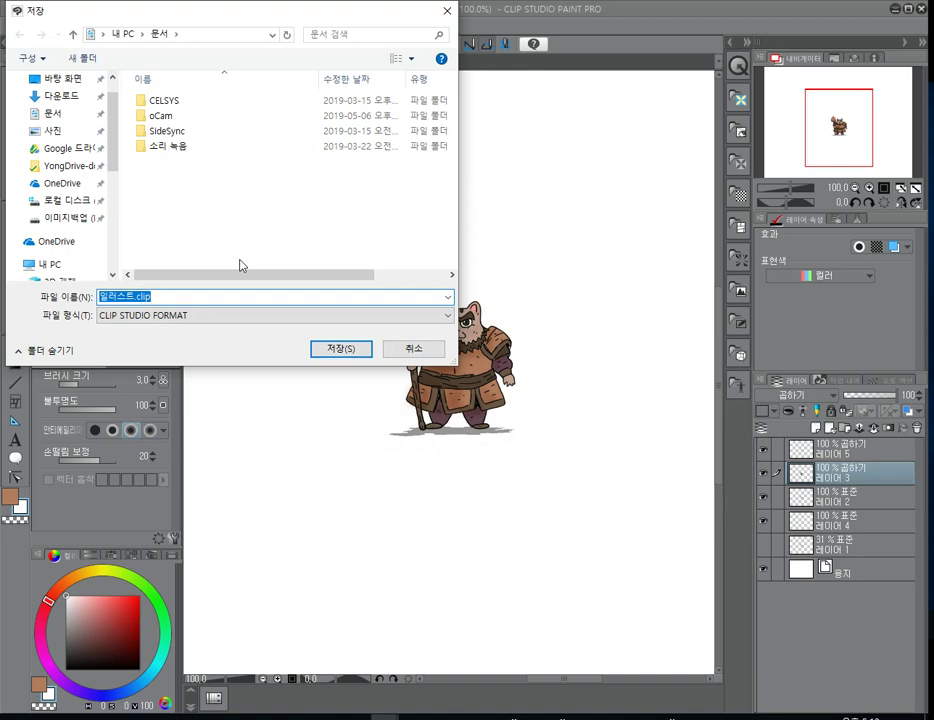
pyautogui.scroll(1, 240, 266)
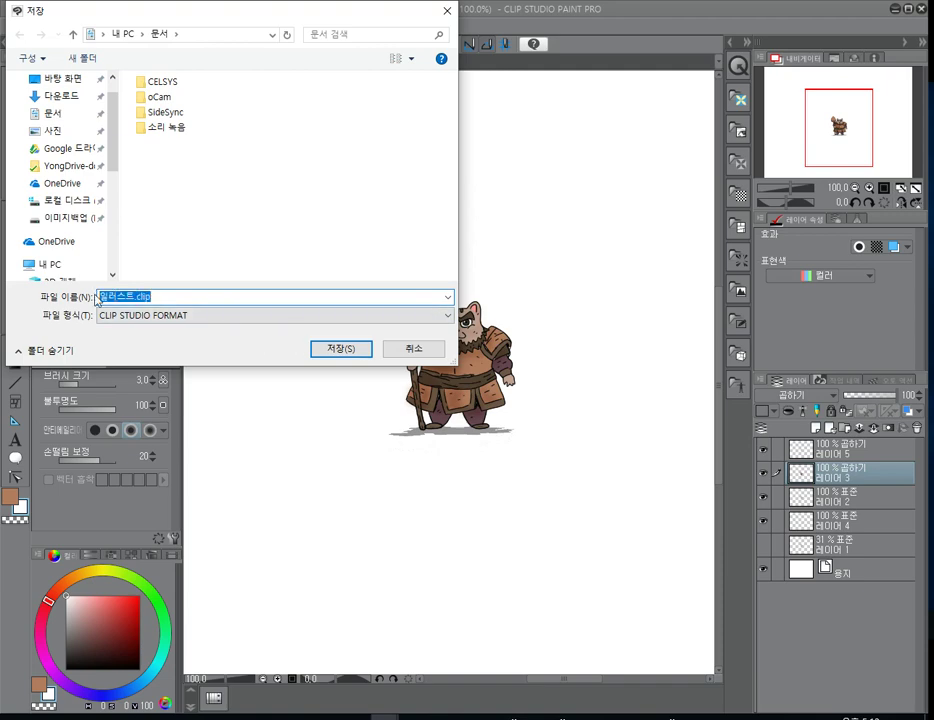
pyautogui.click(135, 297)
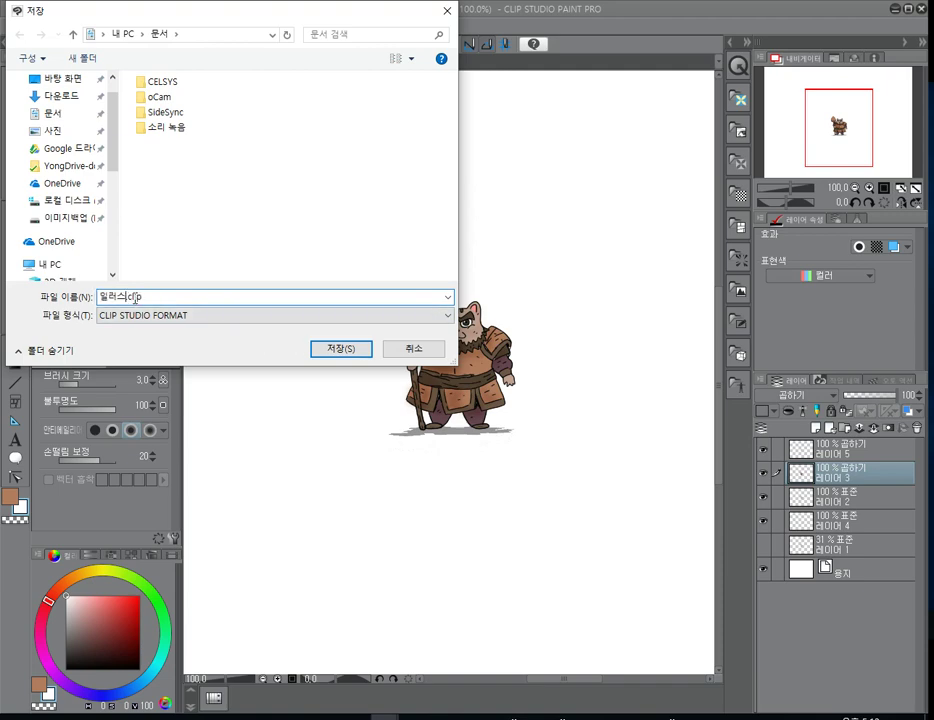
pyautogui.press('BackSpace')
pyautogui.press('BackSpace')
pyautogui.press('BackSpace')
pyautogui.press('BackSpace')
pyautogui.write('gos')
pyautogui.press('BackSpace')
pyautogui.press('BackSpace')
pyautogui.press('BackSpace')
pyautogui.press('Hangul')
pyautogui.write('ㅎ스터장군')
pyautogui.click(350, 353)
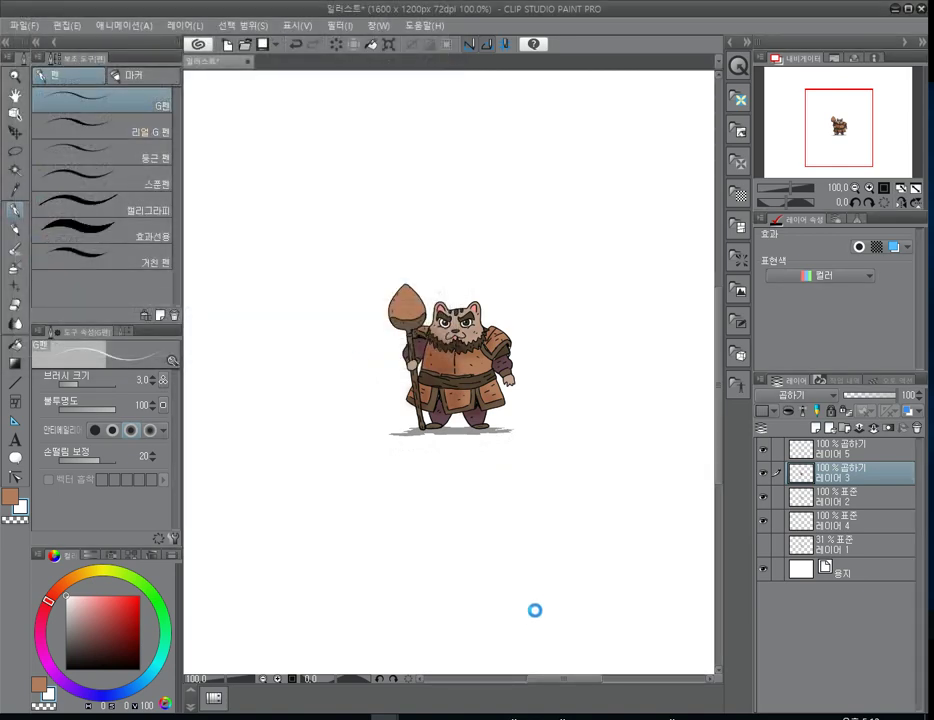